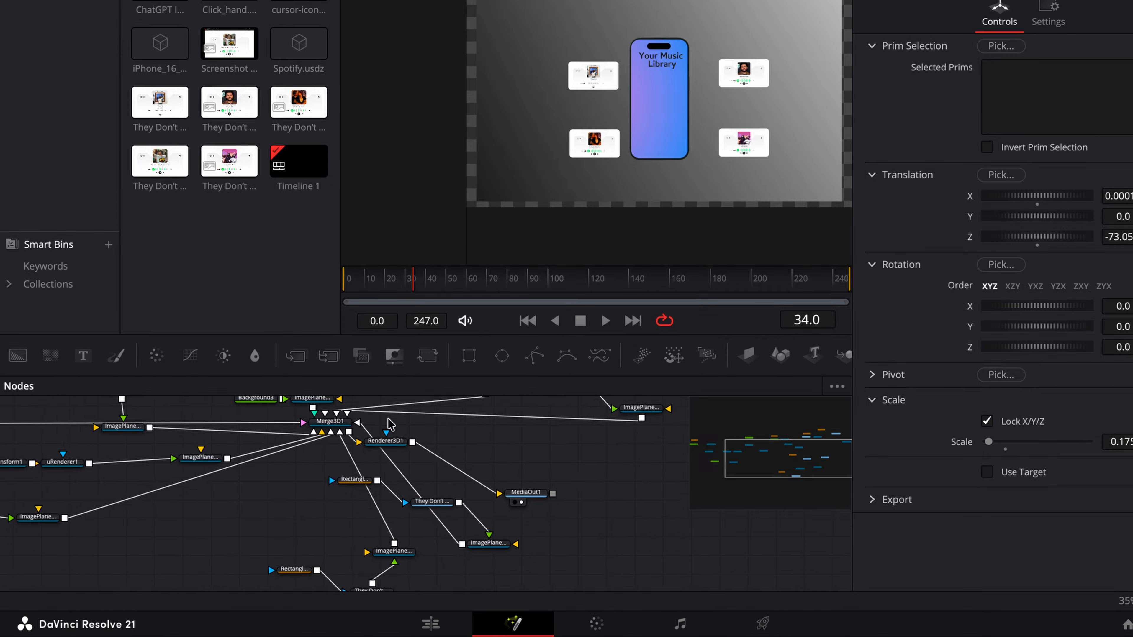
Step: Enable lighting for the Renderer3D1 node in the phone composition
scroll(377, 451, "left", 4)
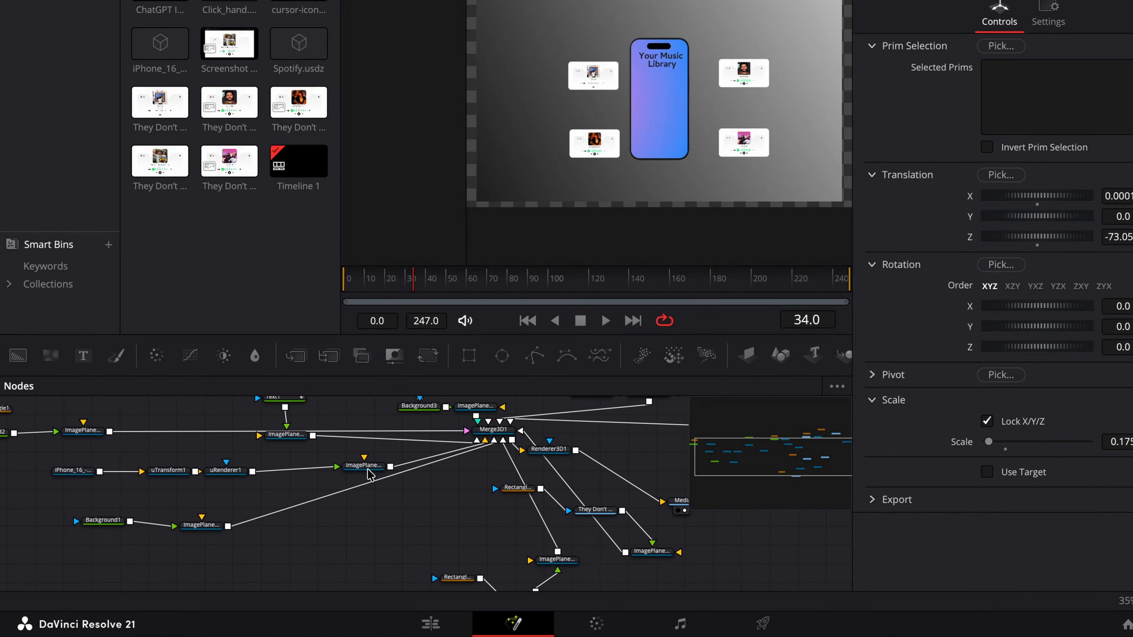
scroll(428, 478, "up", 2)
scroll(435, 482, "right", 2)
left_click_drag(439, 459, 512, 459)
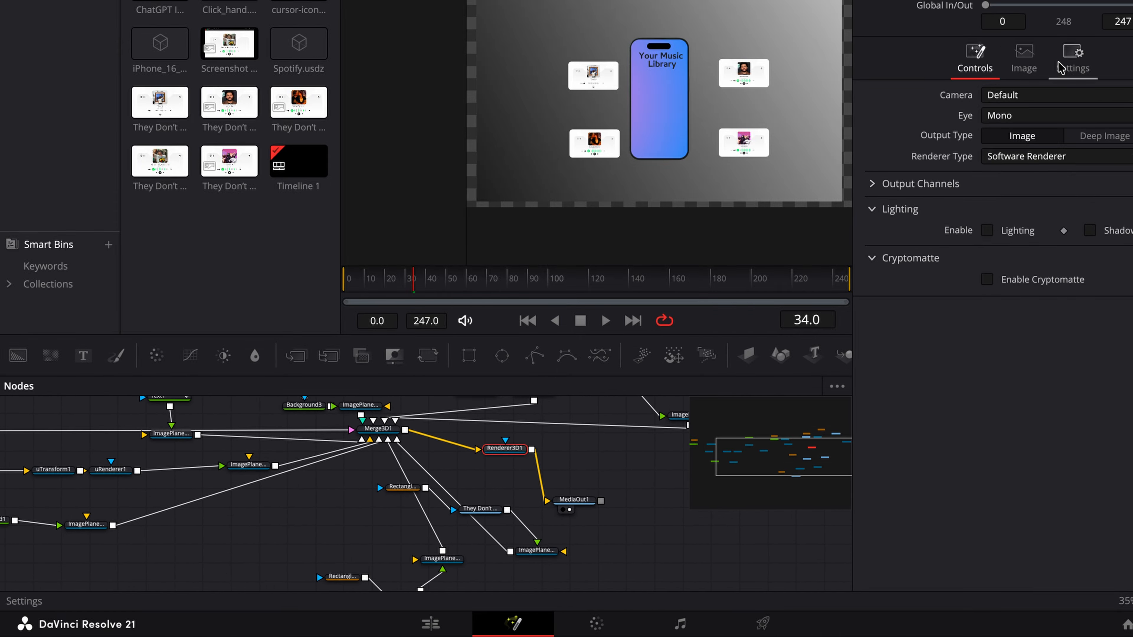
left_click(987, 231)
left_click(987, 231)
left_click(1089, 230)
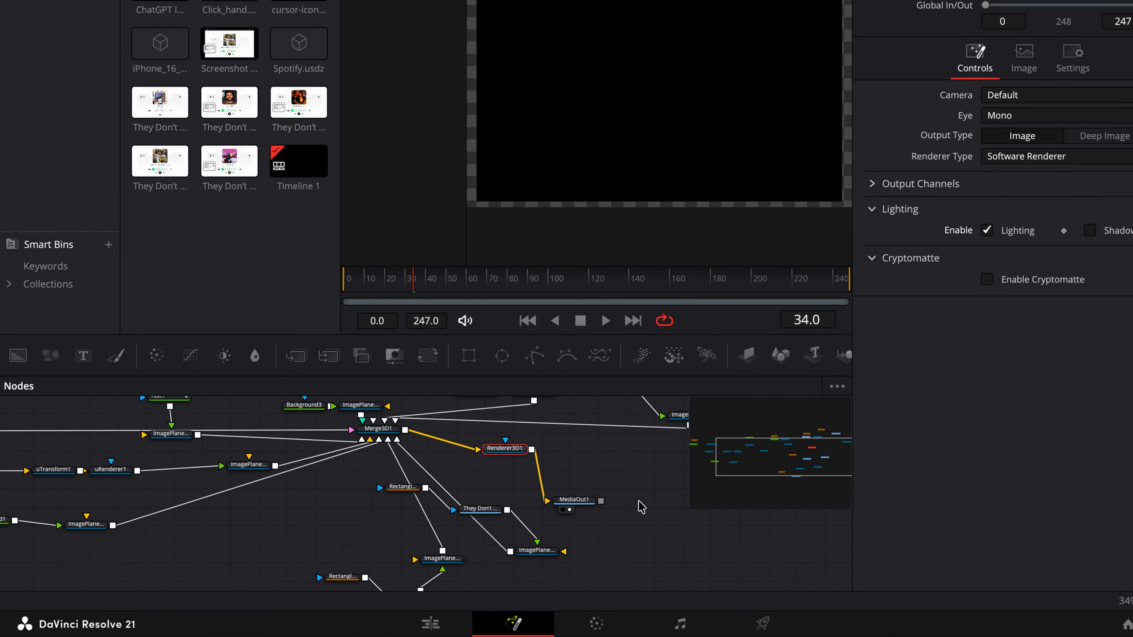
key("shift+space")
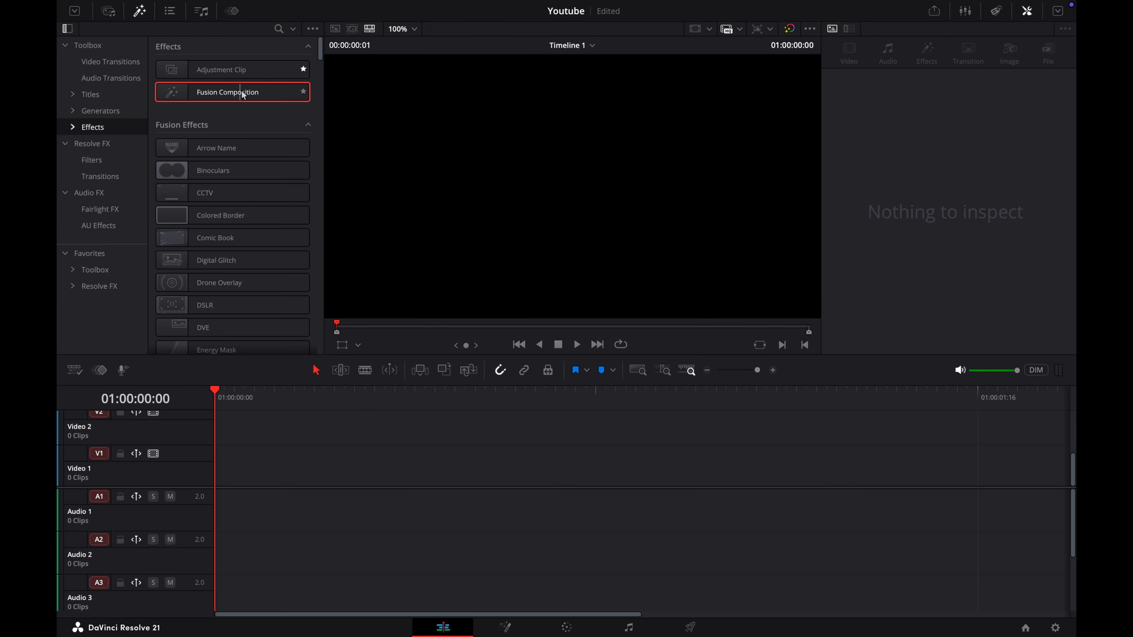
left_click_drag(227, 92, 215, 478)
key("shift+z")
left_click(462, 395)
left_click_drag(490, 394, 397, 394)
left_click(505, 626)
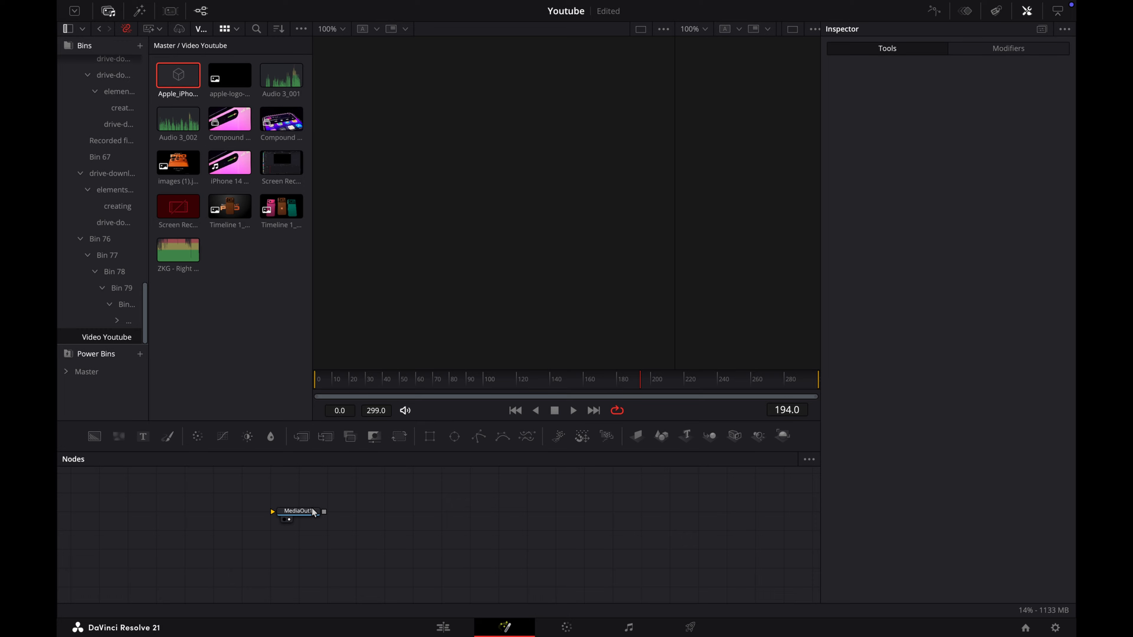
Step: Feed a Background node into MediaOut1 and set its colour type to Four Corner
left_click_drag(90, 539, 676, 531)
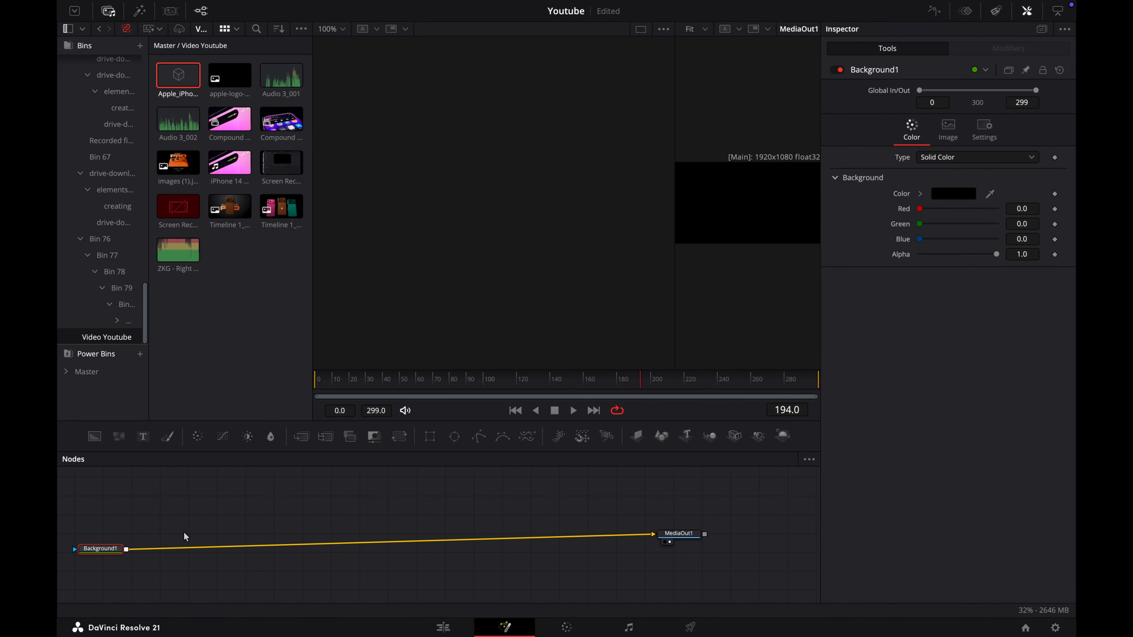
left_click(998, 158)
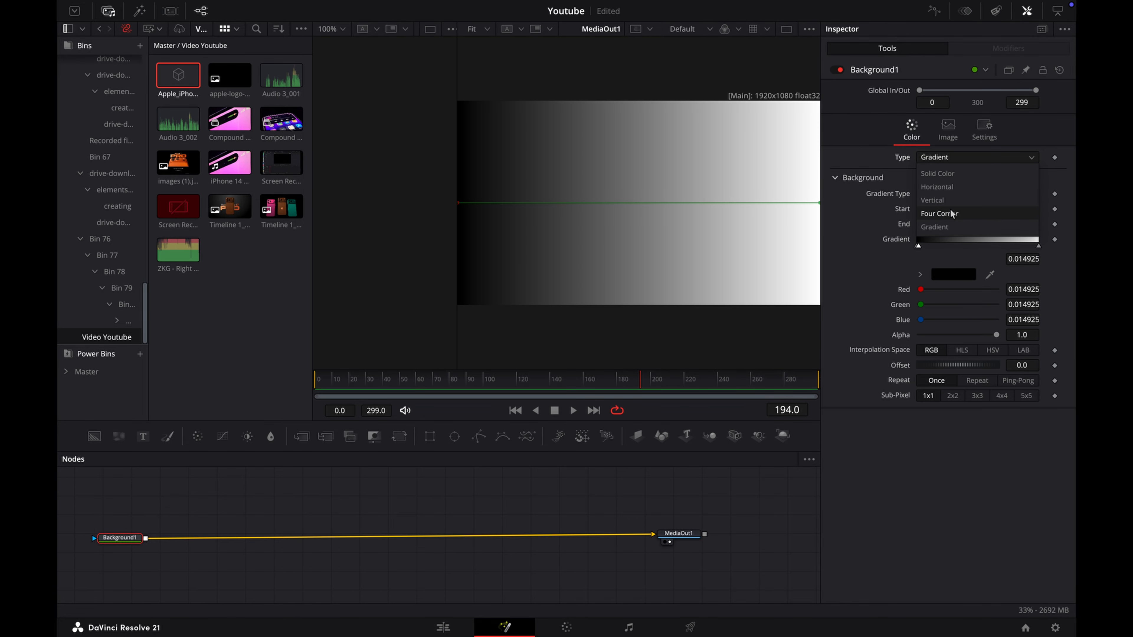
left_click(951, 214)
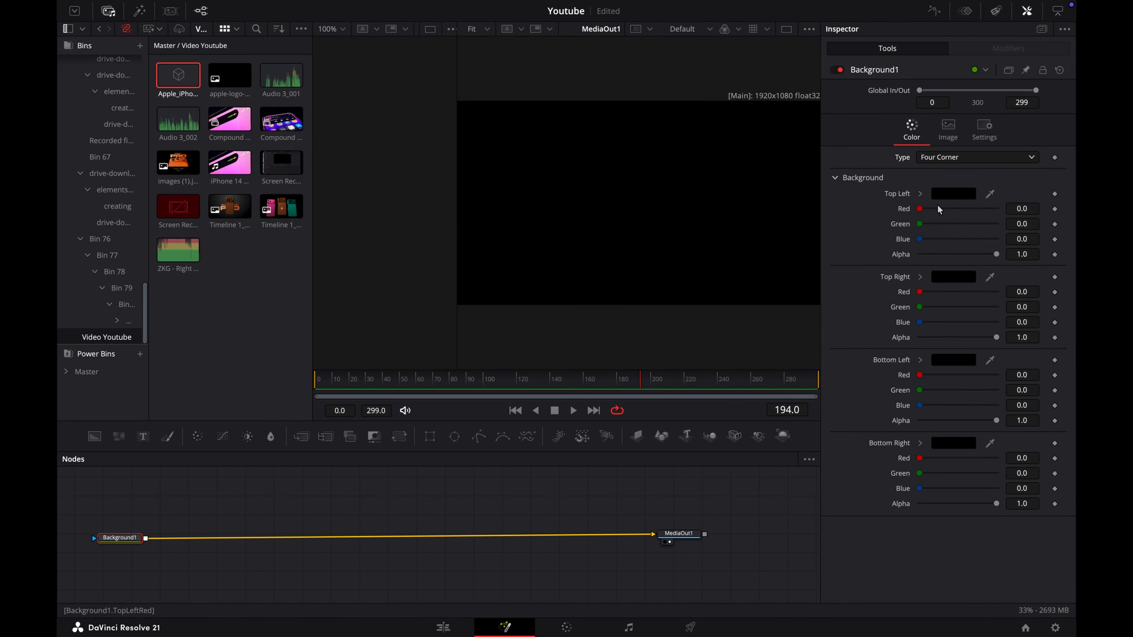
Step: Set Background1's top-left corner colour to Carnation and its top-right corner colour to Strawberry
left_click(951, 196)
left_click(923, 247)
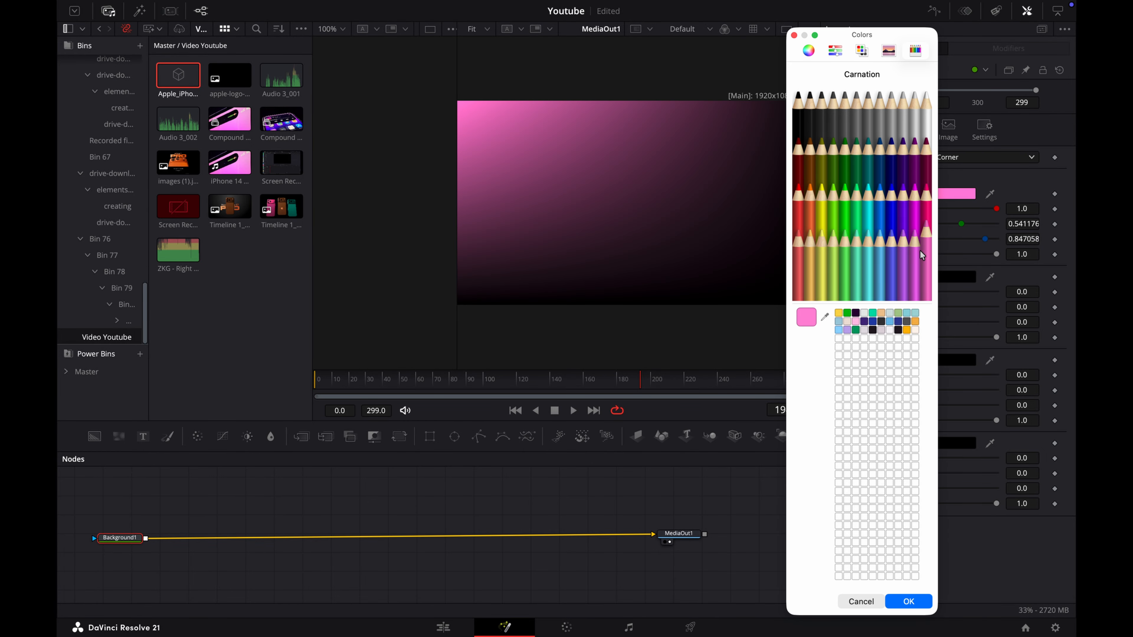
left_click(910, 602)
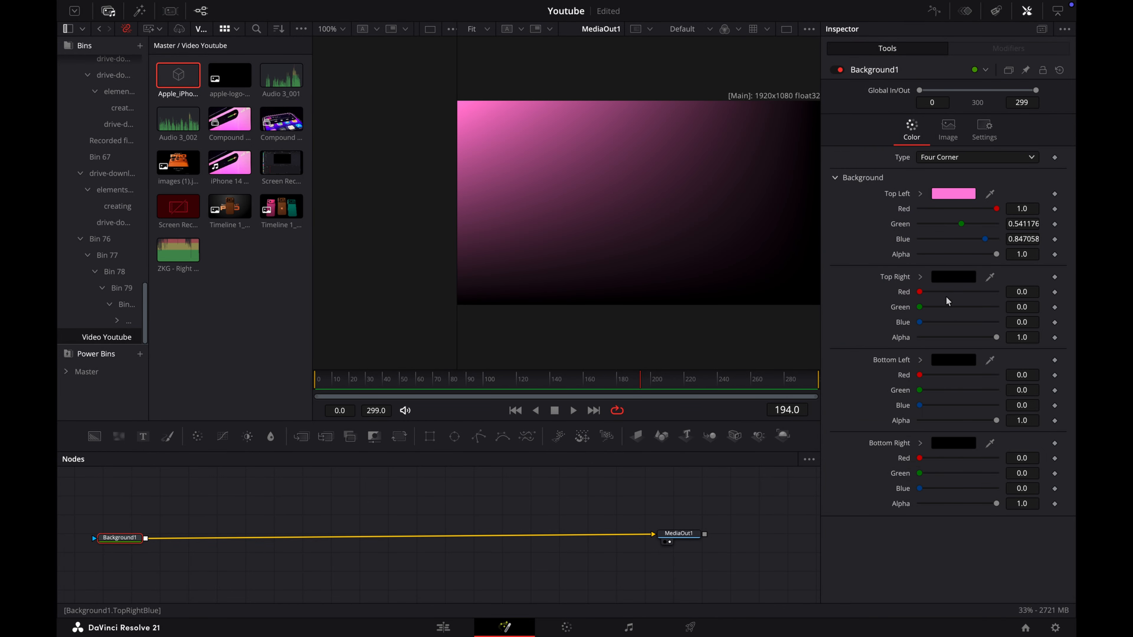
left_click(954, 277)
left_click(927, 224)
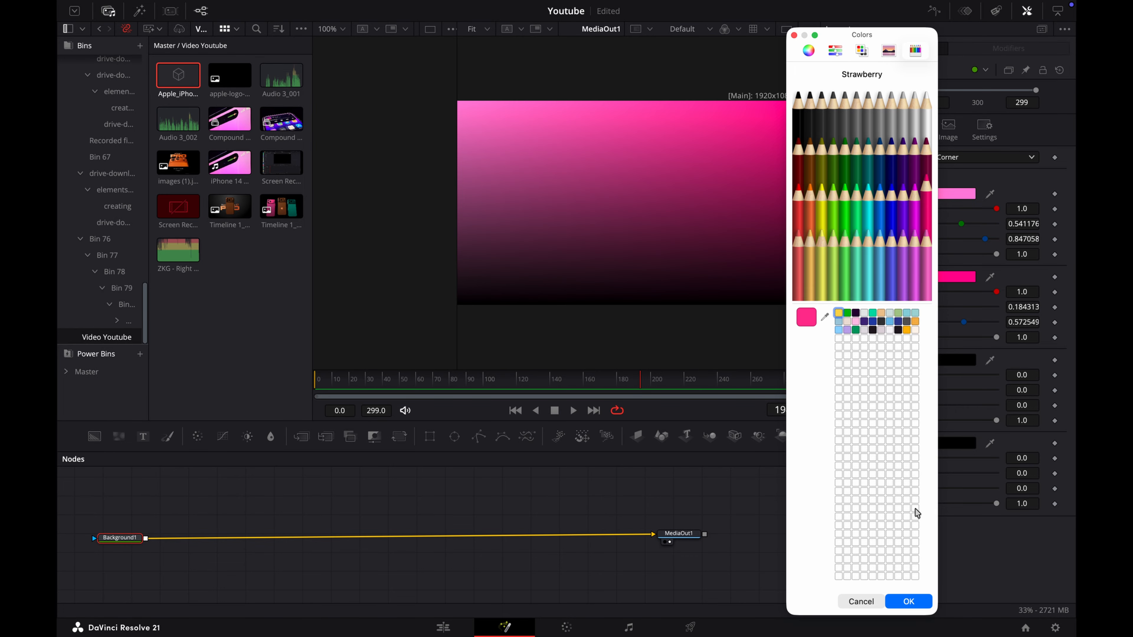
left_click(899, 602)
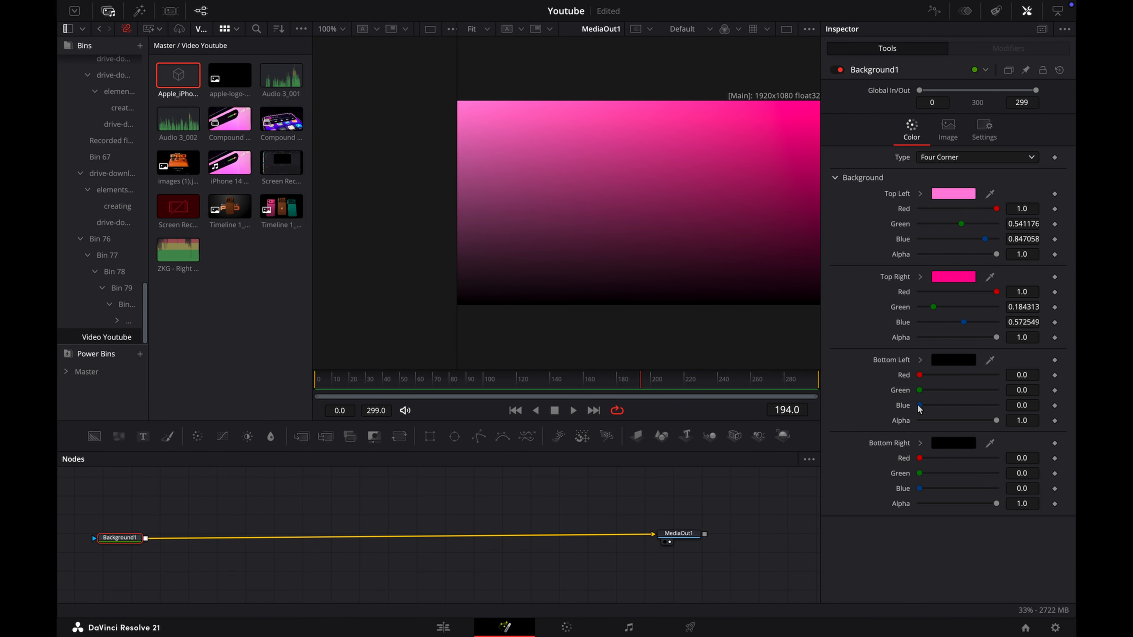
Step: Set Background1's bottom-left corner colour to Maroon and its bottom-right corner colour to Magnesium
left_click(954, 360)
left_click(926, 146)
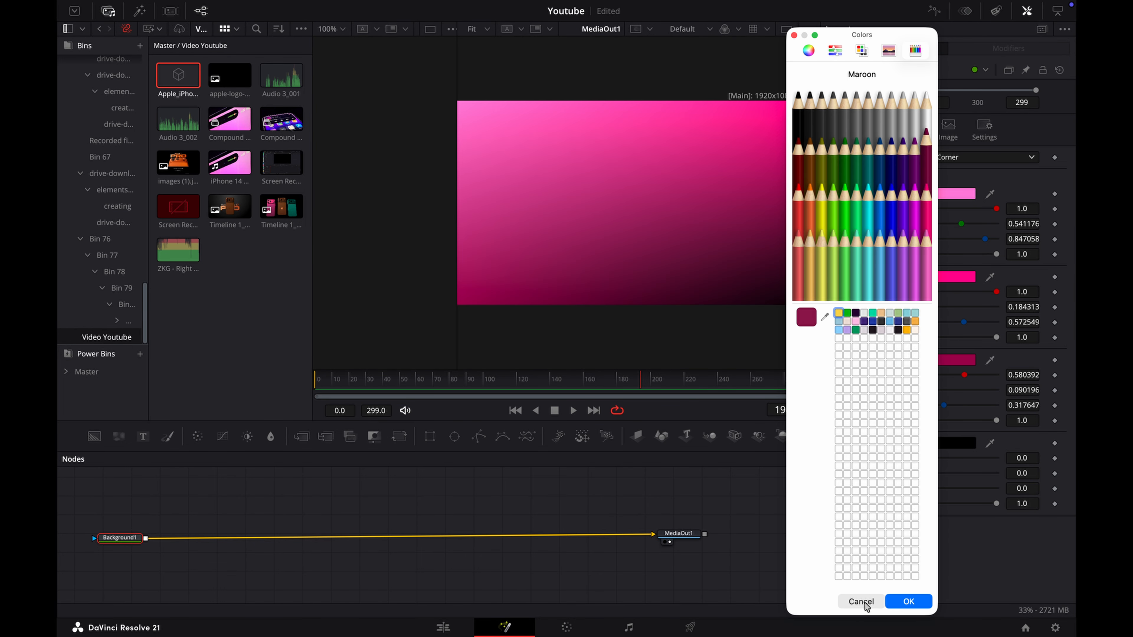
left_click(907, 602)
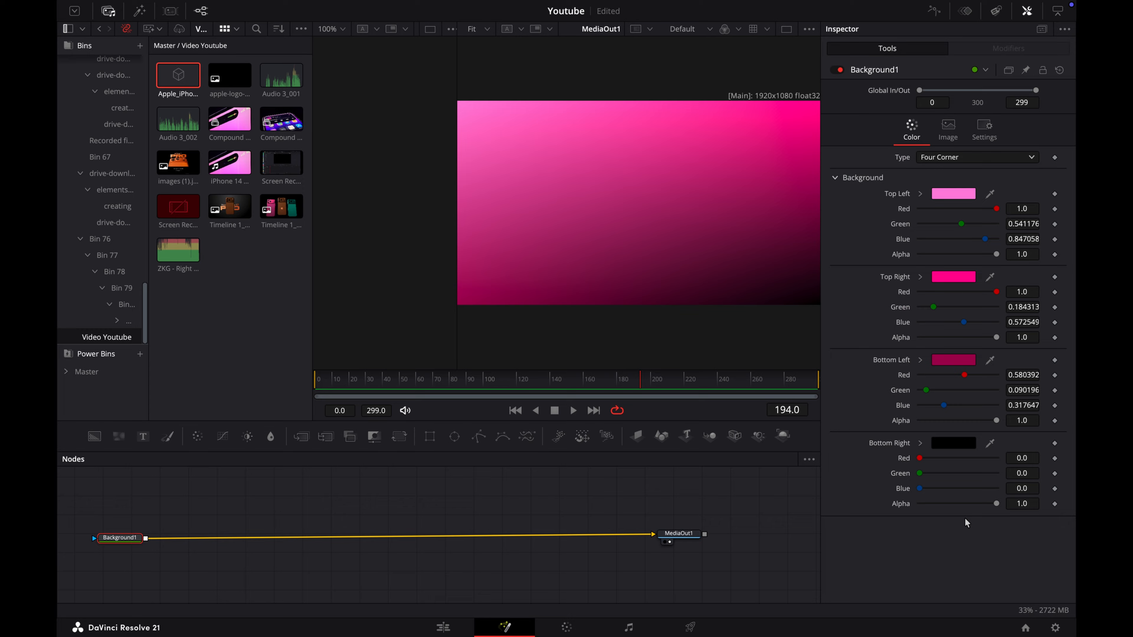
left_click(952, 443)
left_click(892, 111)
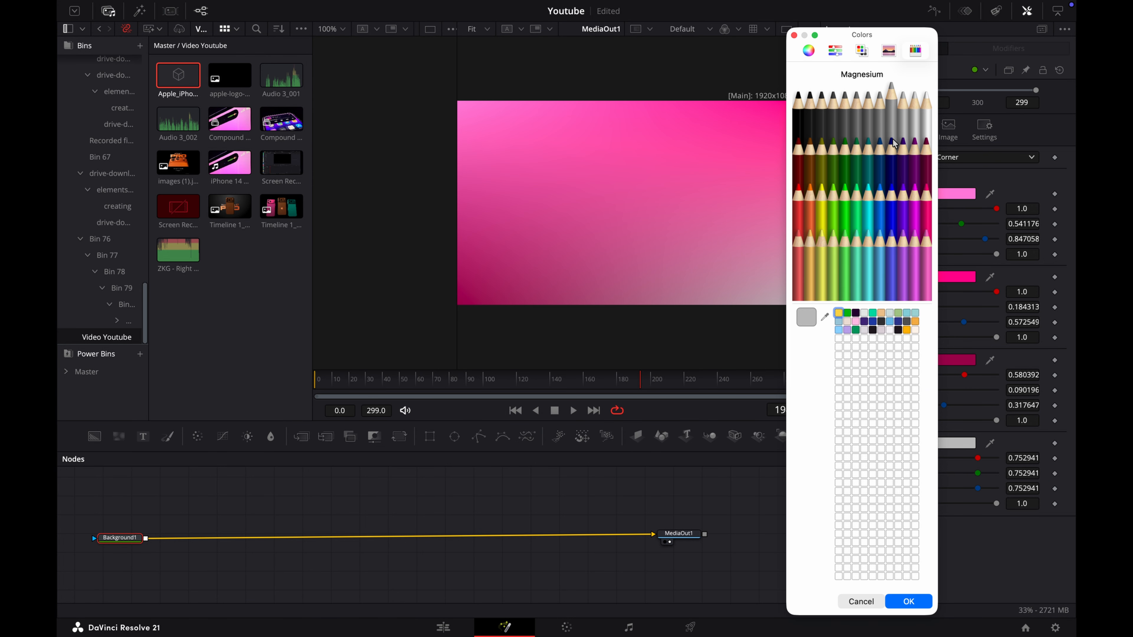
left_click(909, 602)
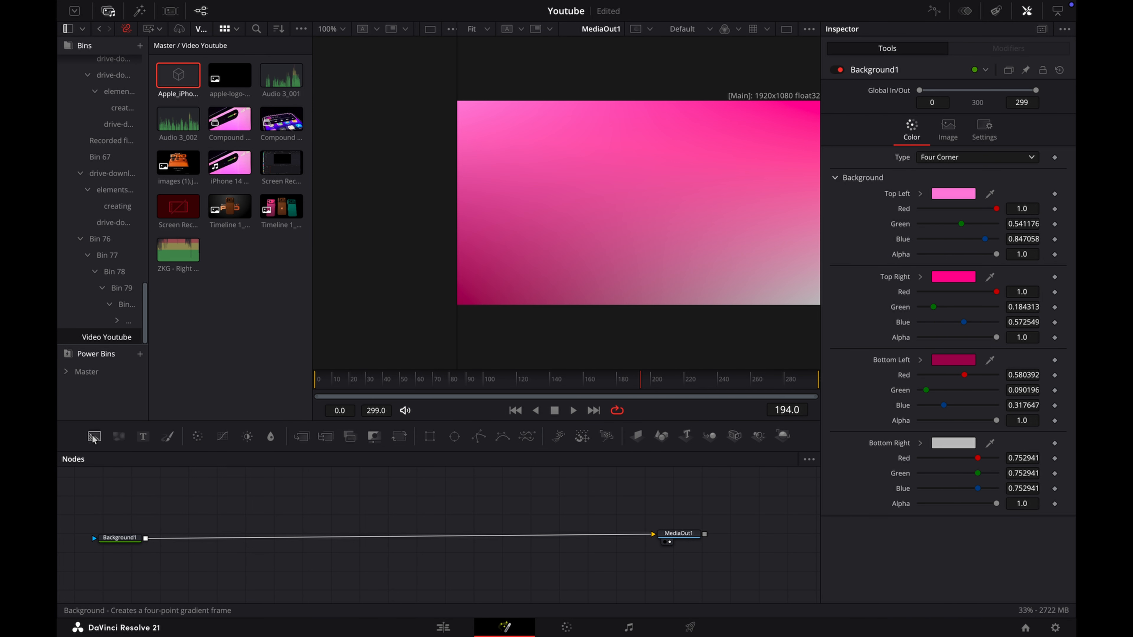
Step: Add a second Background node masked by an Ellipse and merge it over Background1
left_click_drag(94, 436, 194, 505)
left_click(455, 436)
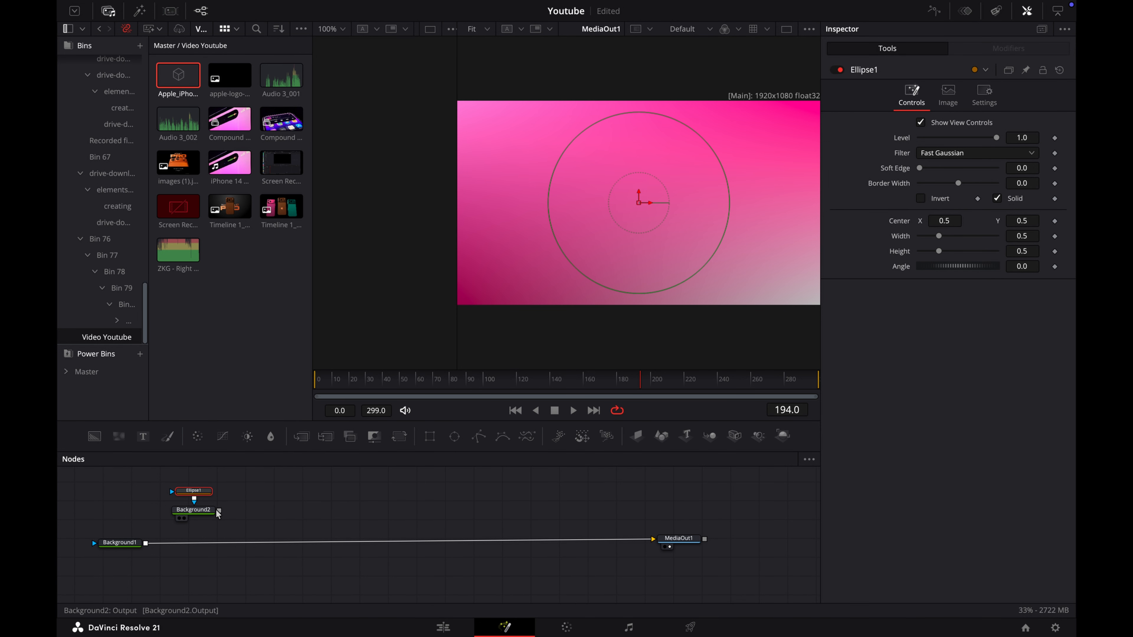
left_click_drag(219, 510, 145, 543)
Step: Insert a Transform node after Background2 and shrink the circle to about a third of its size
left_click(196, 511)
key("shift+space")
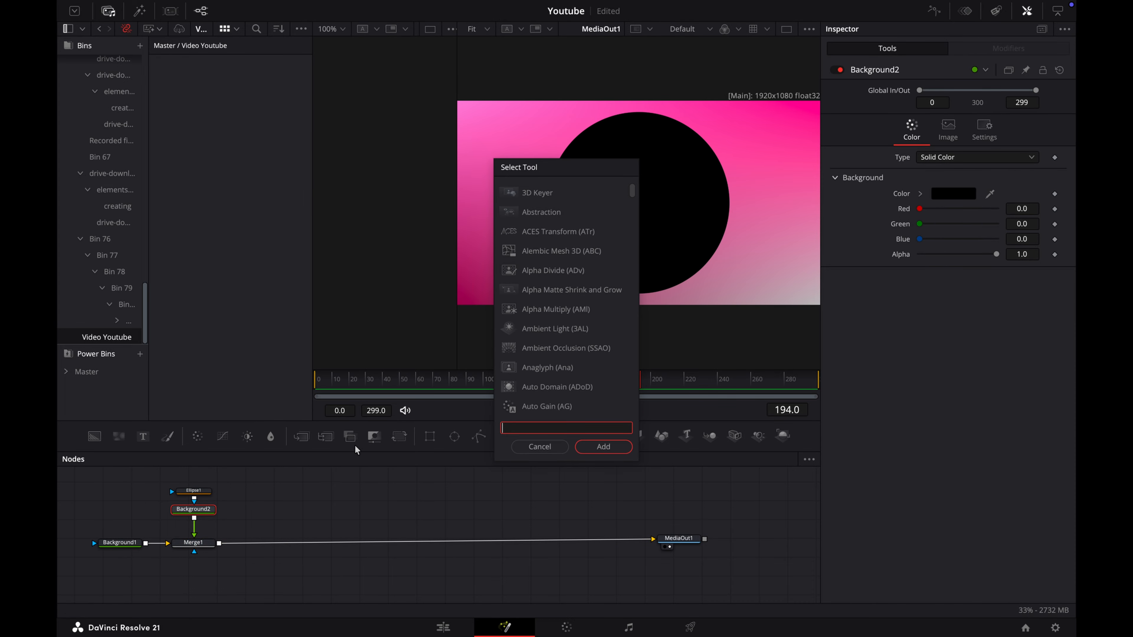
type("trans")
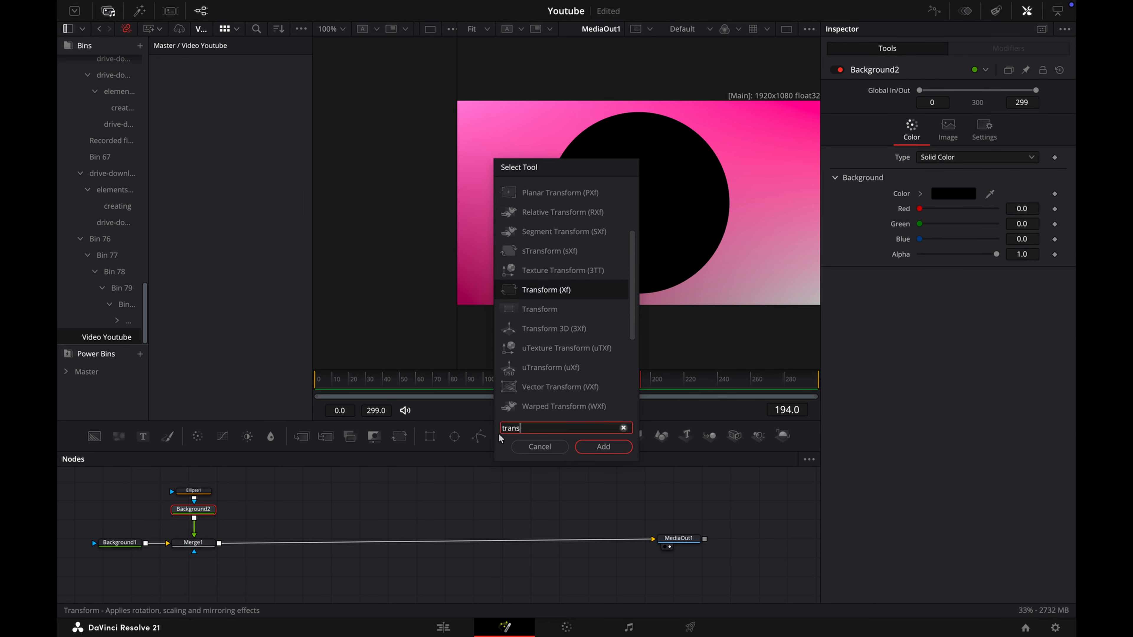
left_click(598, 447)
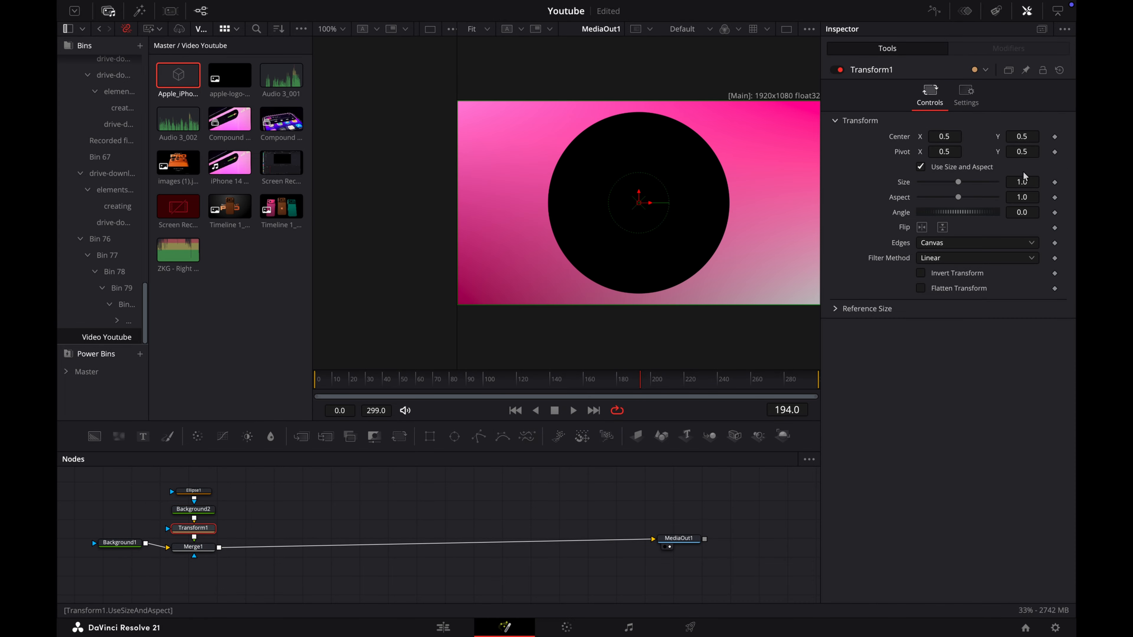
left_click_drag(1022, 182, 615, 193)
Step: Change Background2 to a Gradient fill and sample its start colour from the greyish bottom-right corner of the backdrop
left_click(210, 511)
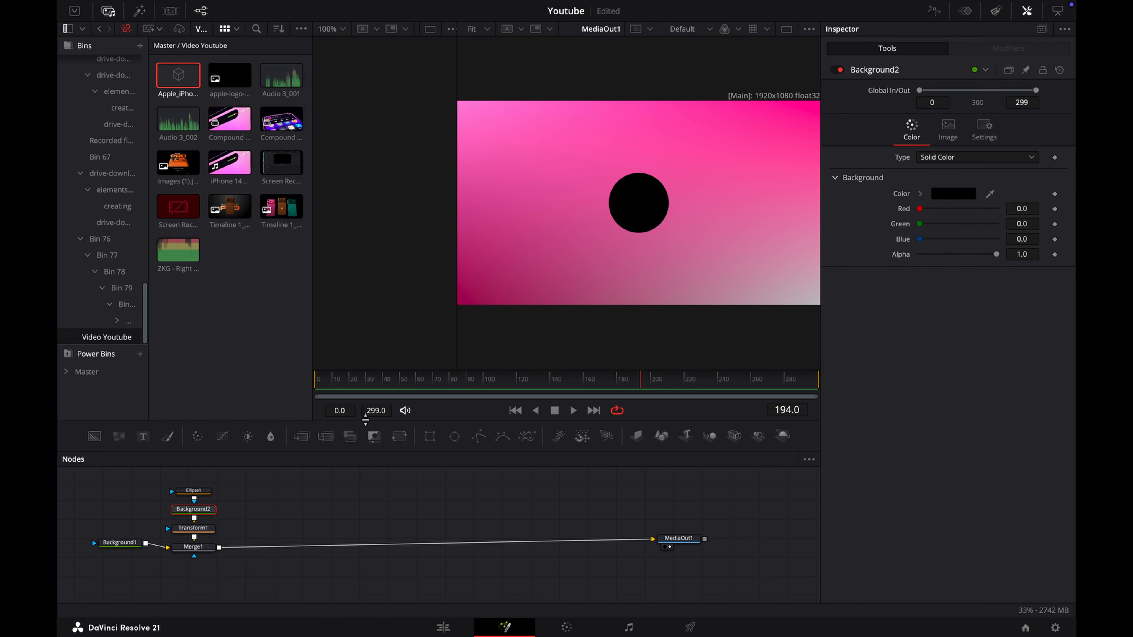
left_click(986, 158)
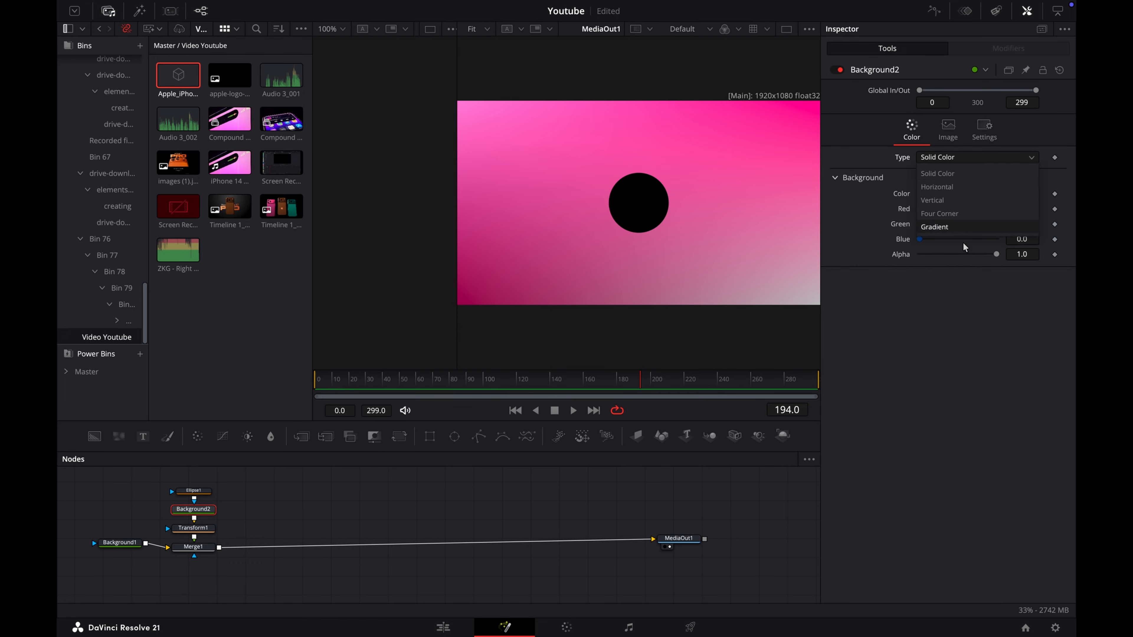
left_click(961, 225)
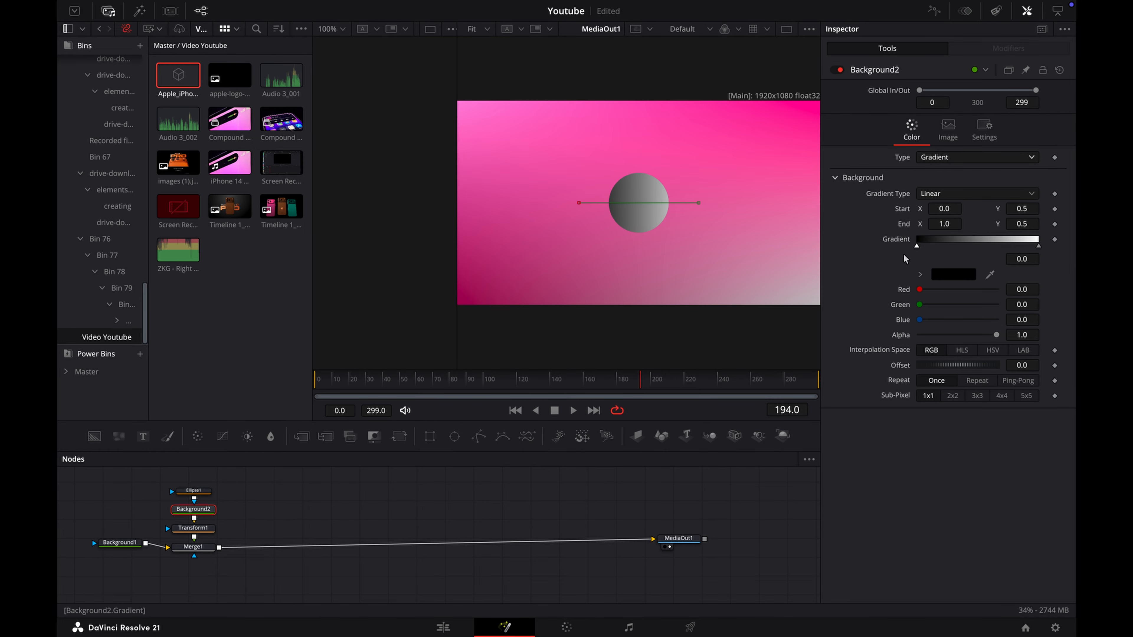
left_click_drag(986, 276, 815, 296)
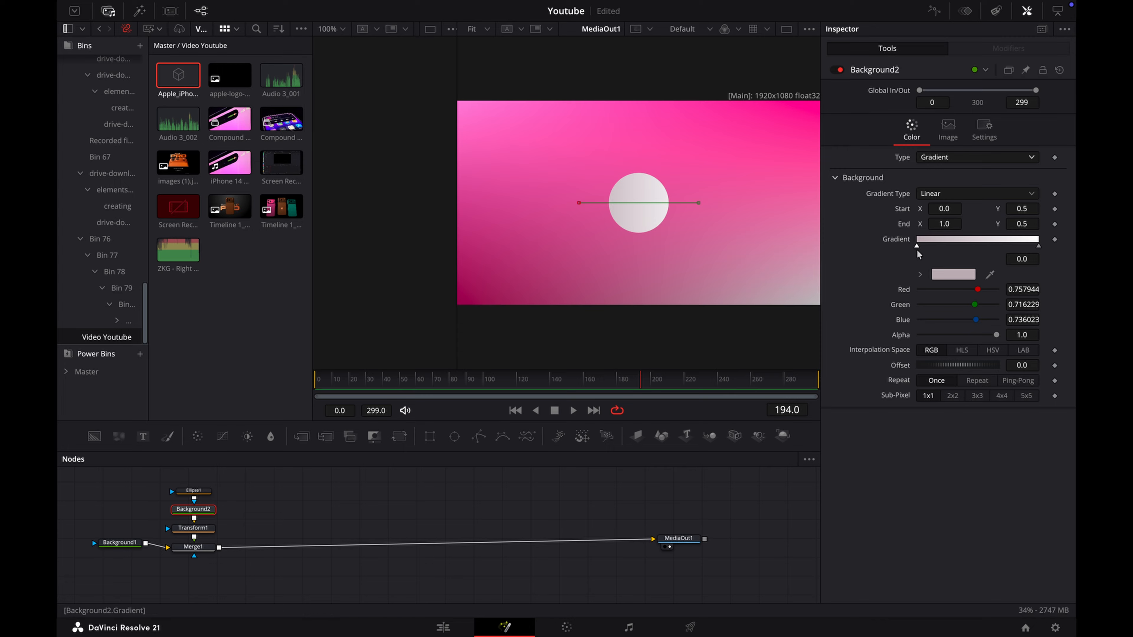
Step: Sample the gradient's end colour from the backdrop's maroon corner and slant the gradient from about (-0.05, -0.09) to (0.98, 0.85)
left_click(1039, 246)
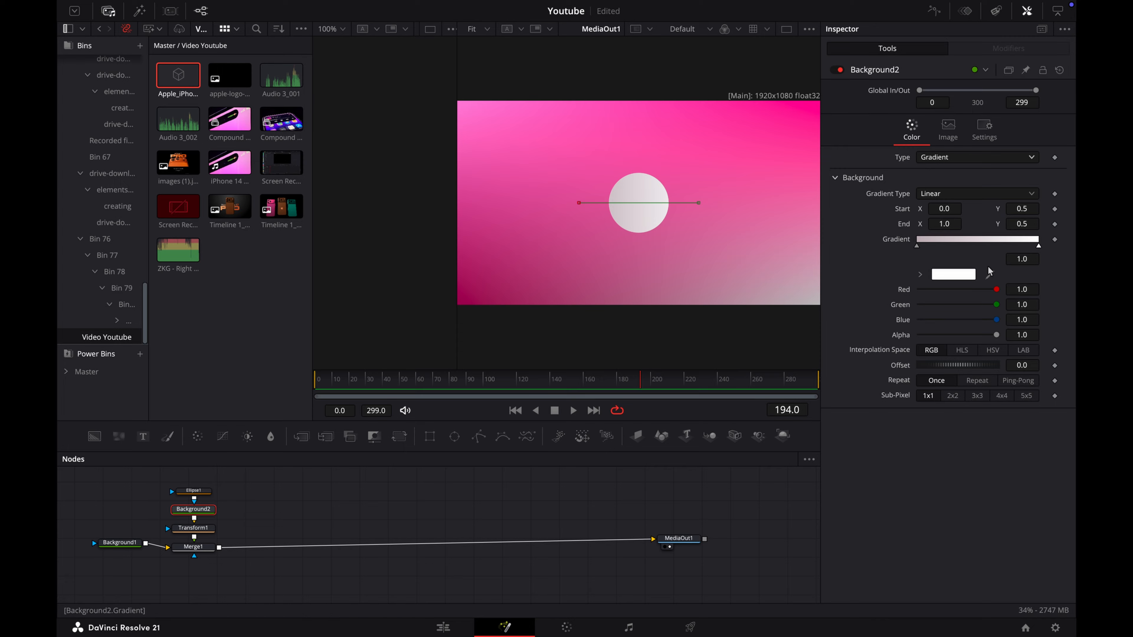
left_click_drag(990, 278, 470, 289)
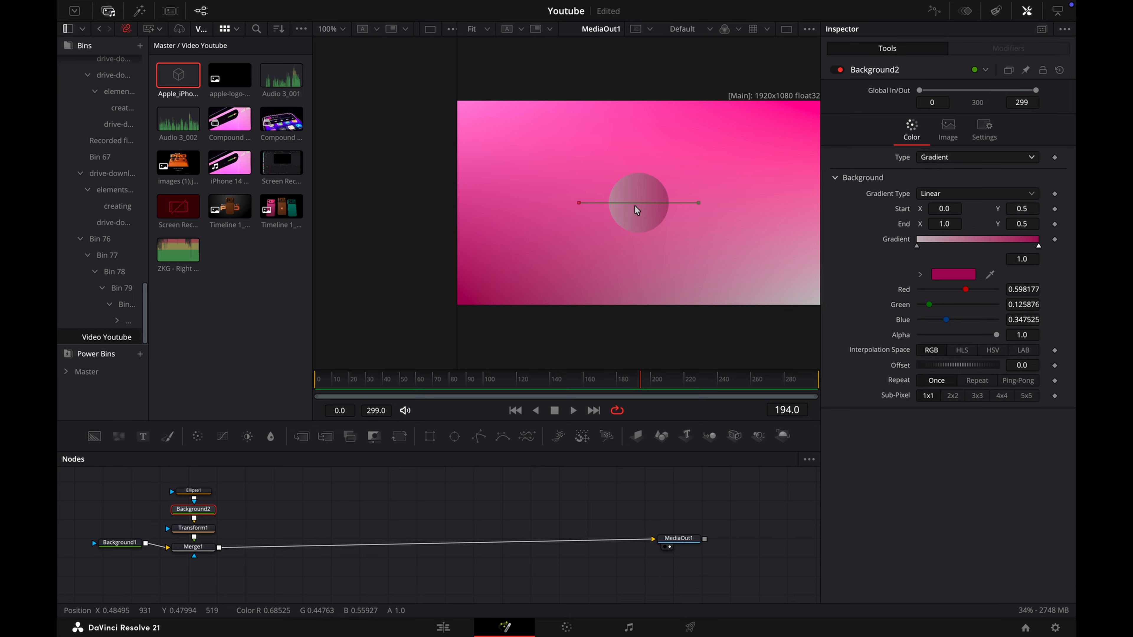
mouse_move(698, 202)
left_mouse_down()
mouse_move(708, 170)
mouse_move(695, 181)
left_mouse_up()
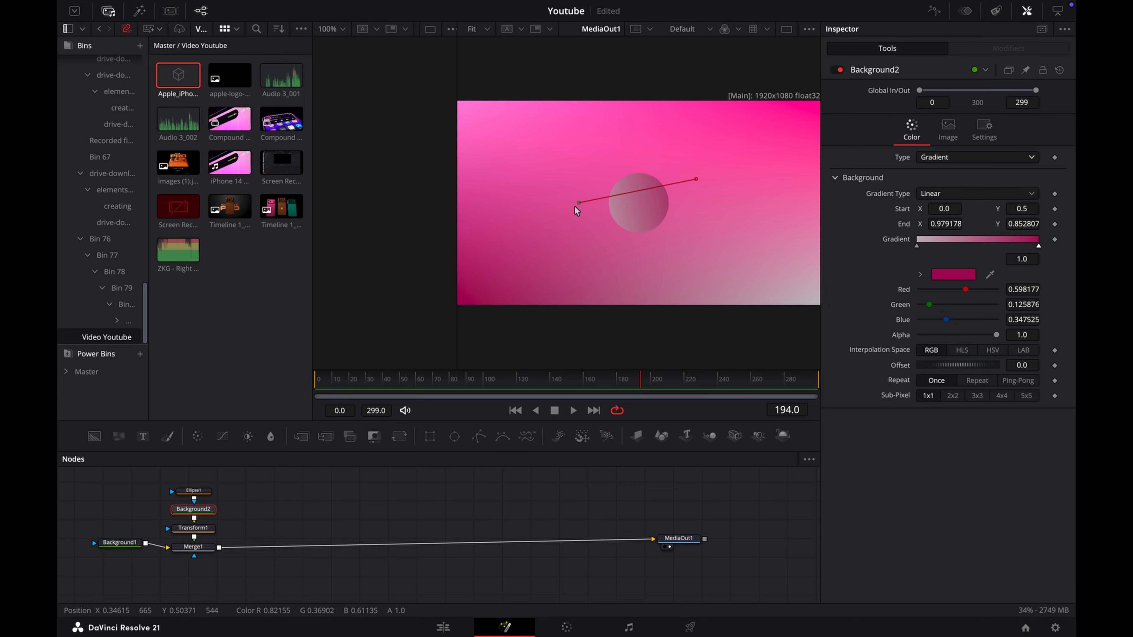
left_click_drag(574, 206, 576, 214)
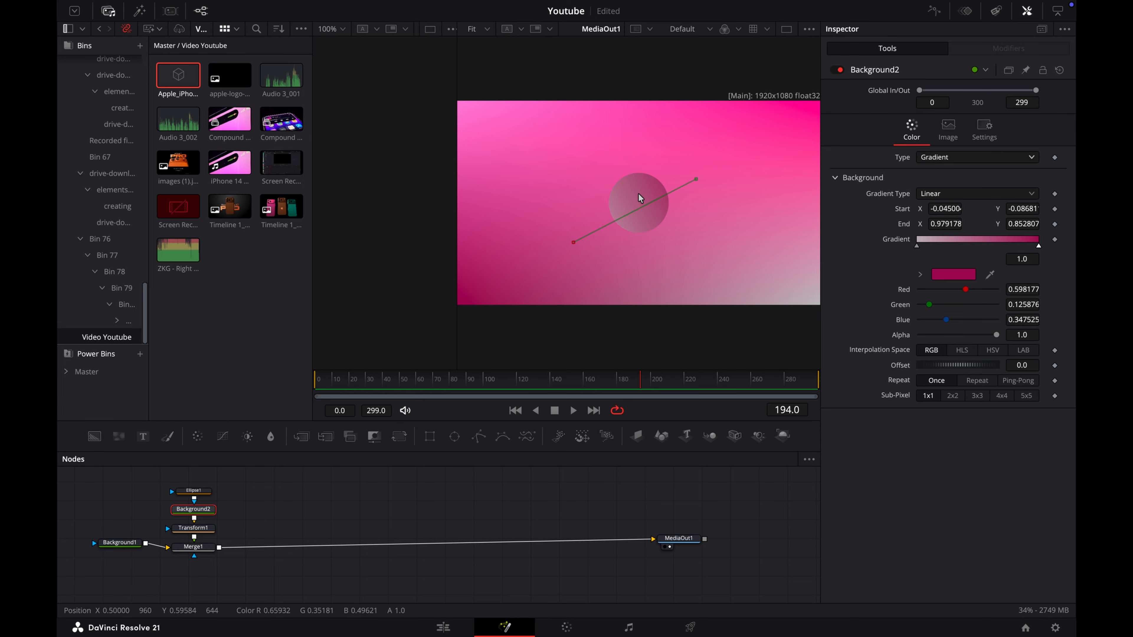
Step: In Transform1, set the circle's size to 0.604, its center to X 0.176, Y 0.09, and its pivot Y to -0.49
left_click(209, 528)
left_click_drag(1030, 185, 1072, 184)
left_click_drag(1021, 137, 747, 139)
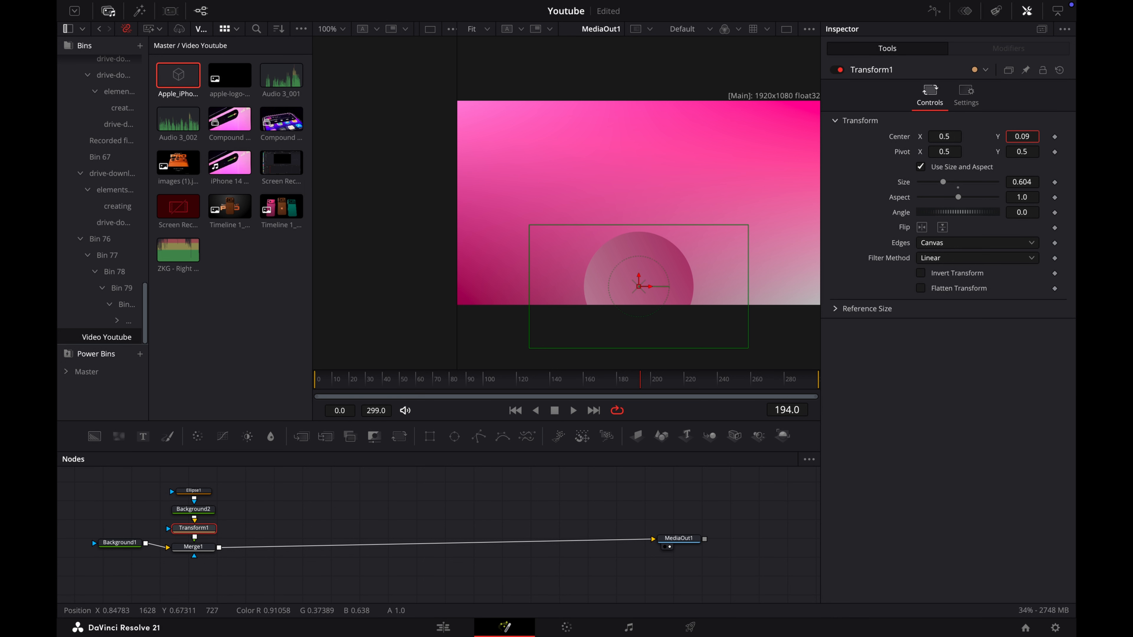
left_click_drag(951, 137, 735, 150)
left_click_drag(1023, 152, 956, 152)
Step: Keyframe Transform1's center and pivot at frame 0, and set center Y to 0.875 and pivot Y to -1.174 at frame 120
key("Home")
left_click(1054, 137)
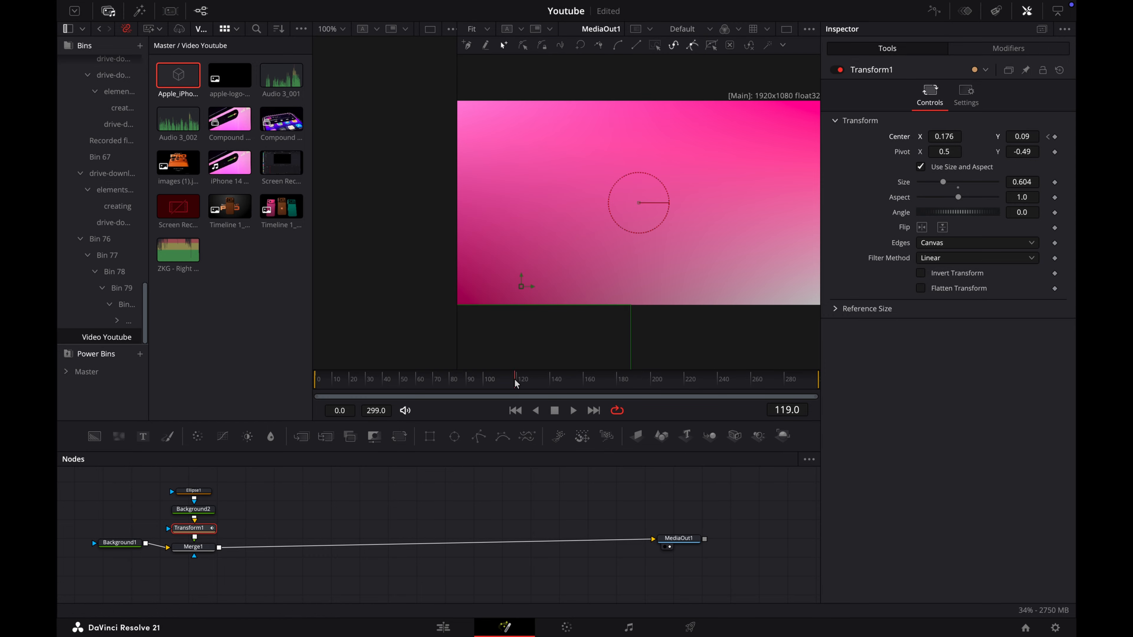
left_click_drag(1018, 140, 1043, 154)
left_click(1048, 137)
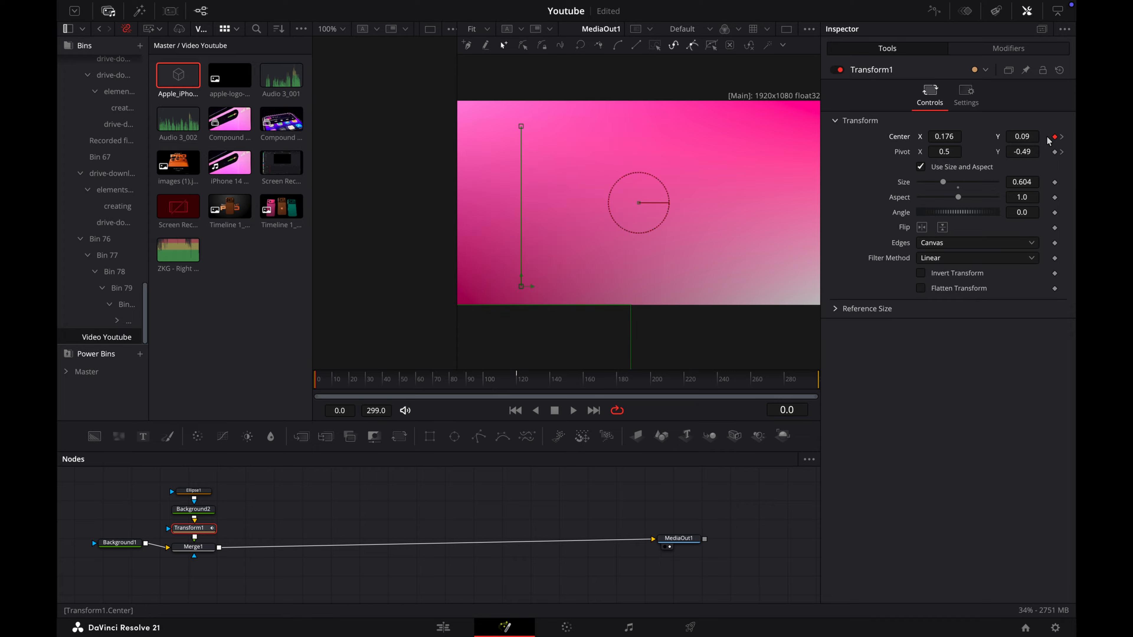
left_click(1060, 152)
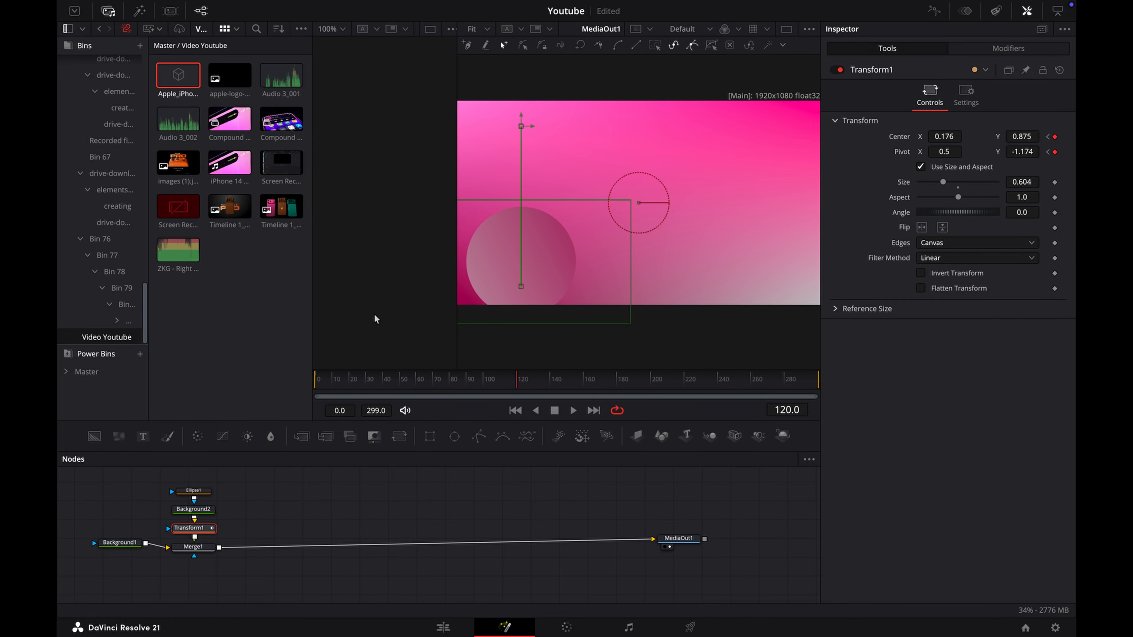
Step: Play the animation through, set Transform1's pivot Y to -0.249 at frame 299, and select the motion path points
key("space")
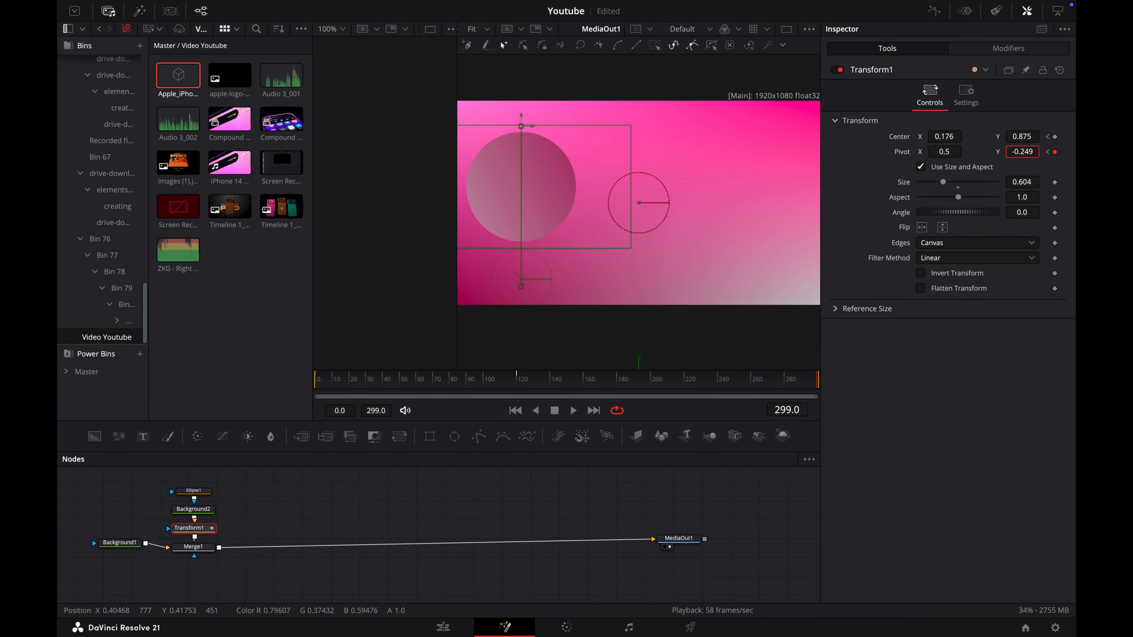
left_click_drag(627, 92, 465, 302)
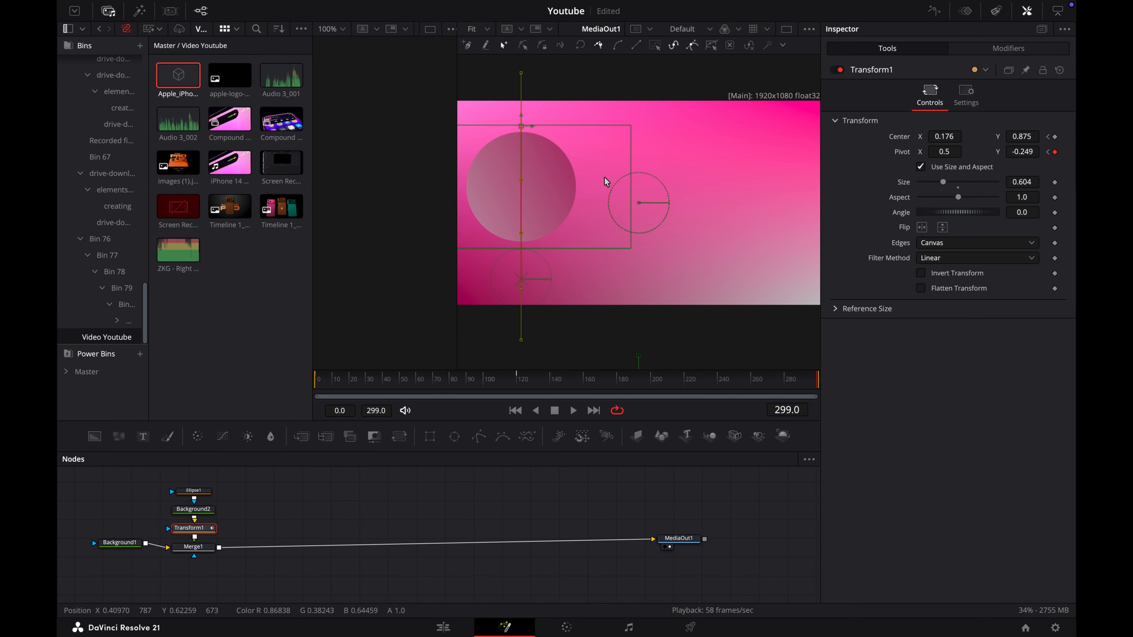
Step: Fit Transform1's curves in the spline editor and apply the Out Cubic ease to all of its keyframes
left_click(934, 11)
left_click(155, 490)
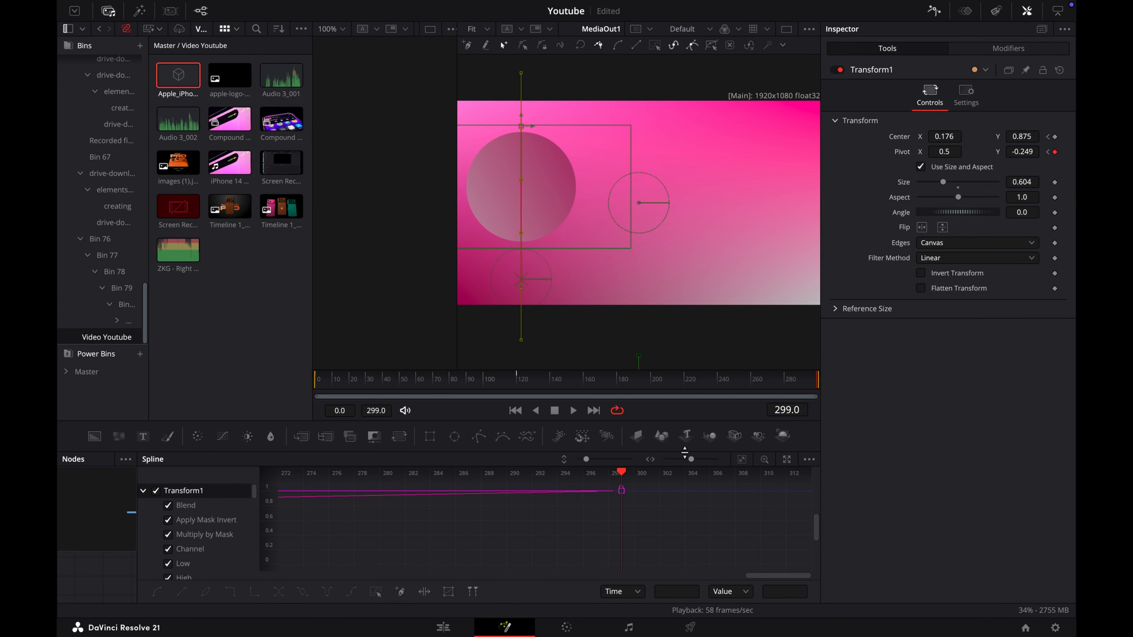
left_click(743, 462)
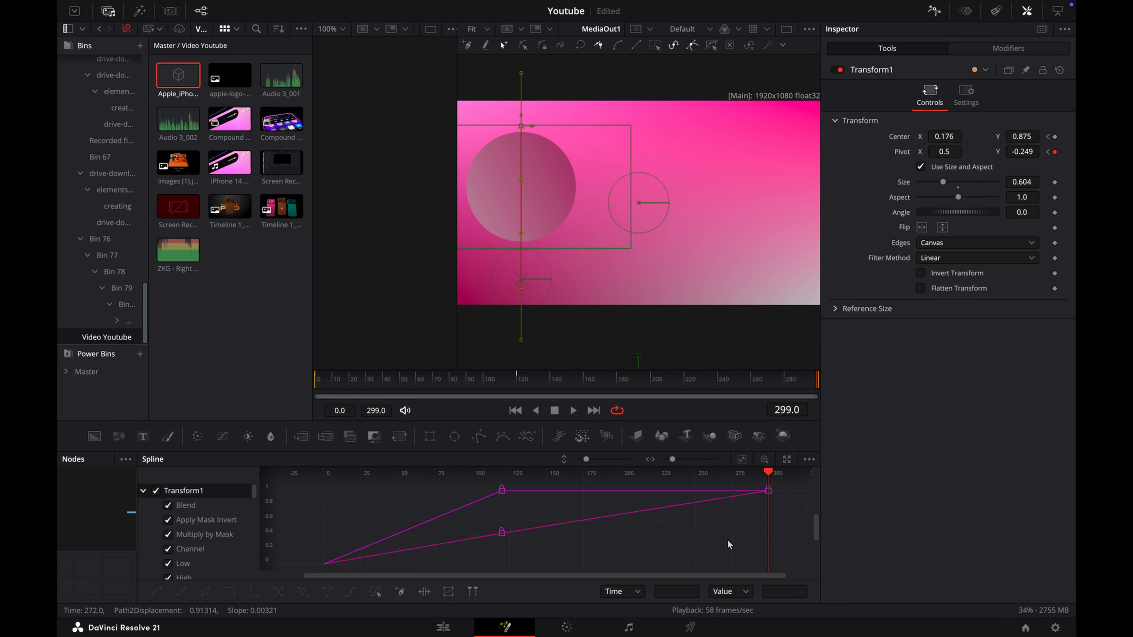
key("ctrl+a")
right_click(708, 541)
mouse_move(770, 366)
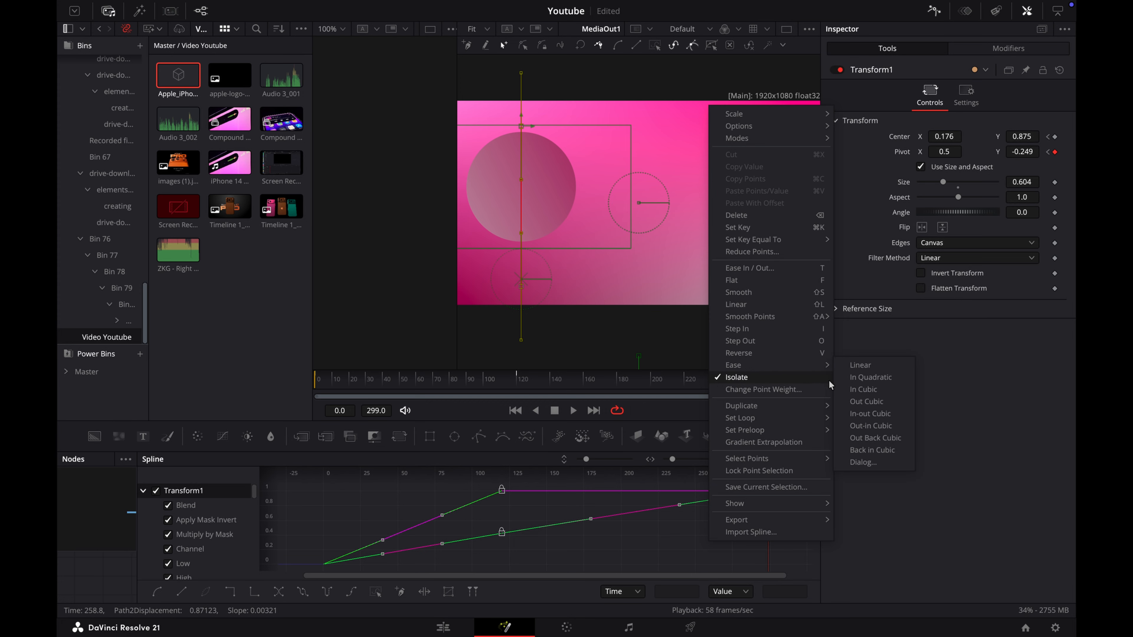
left_click(861, 401)
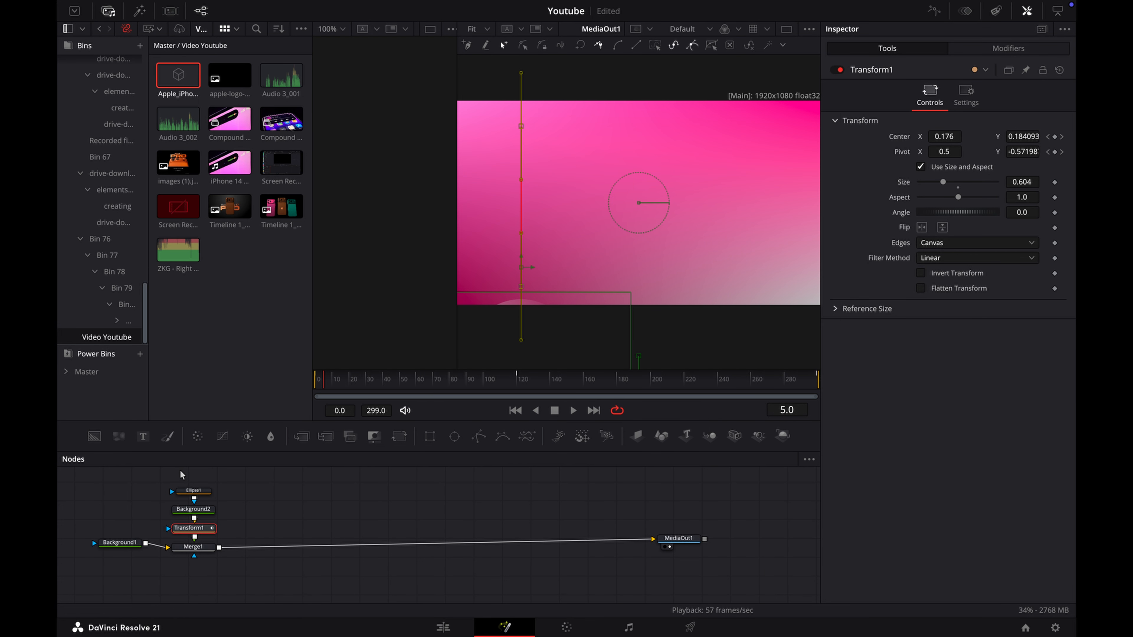
Step: Duplicate the Ellipse1, Background2, Transform1 and Merge1 nodes and insert the copy between Merge1 and MediaOut1
left_click_drag(181, 471, 211, 576)
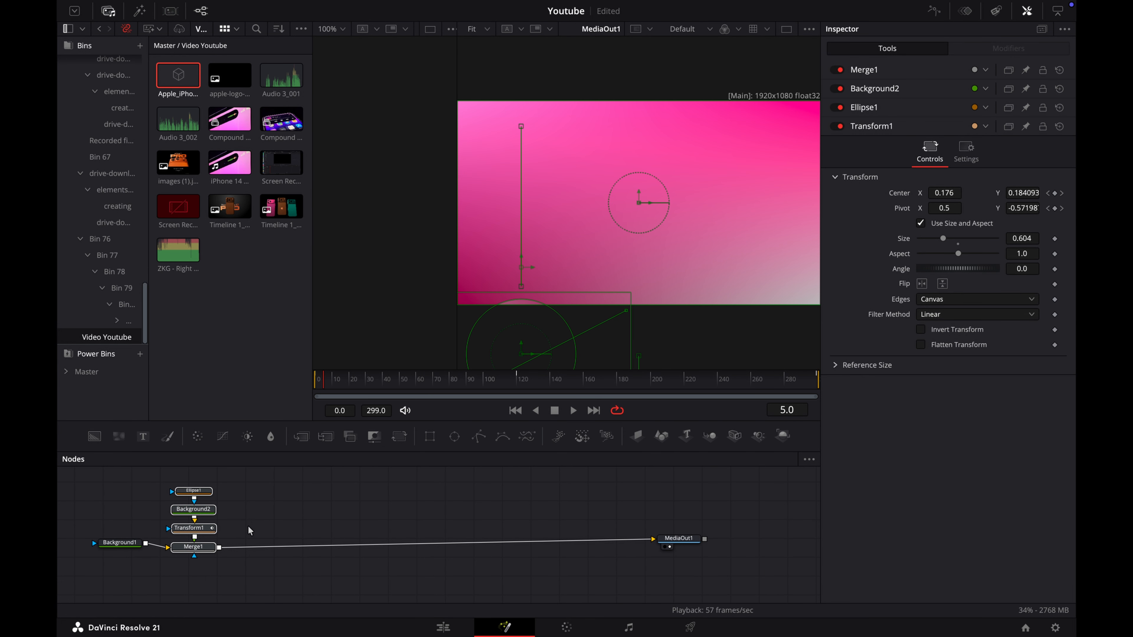
key("ctrl+c")
key("ctrl+v")
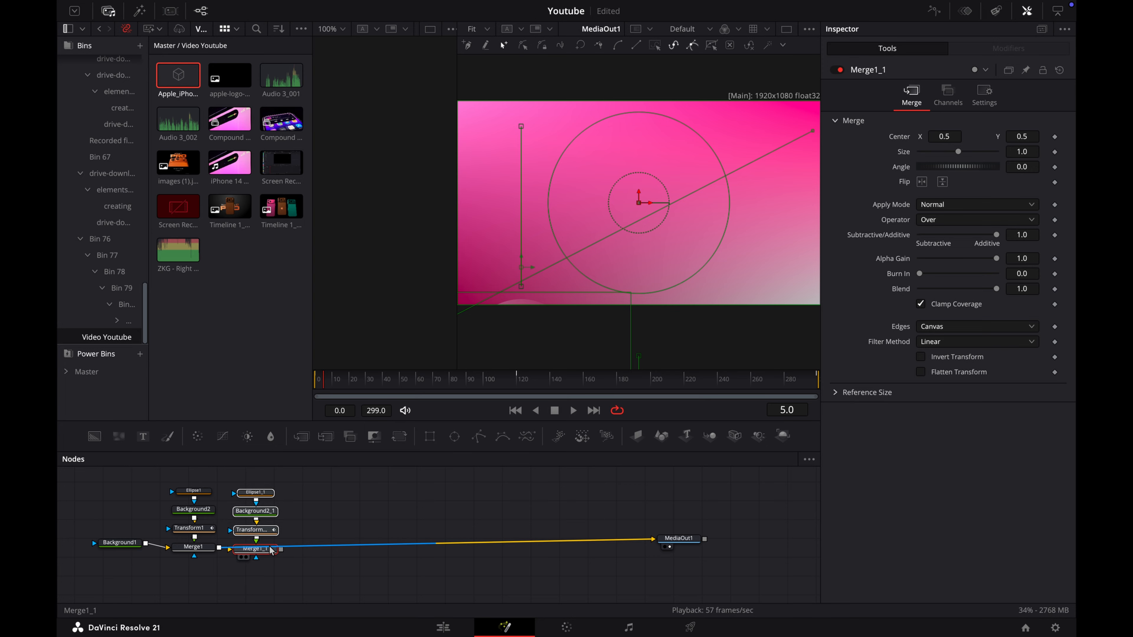
left_click_drag(270, 548, 271, 549)
left_click(294, 532)
left_click(272, 549)
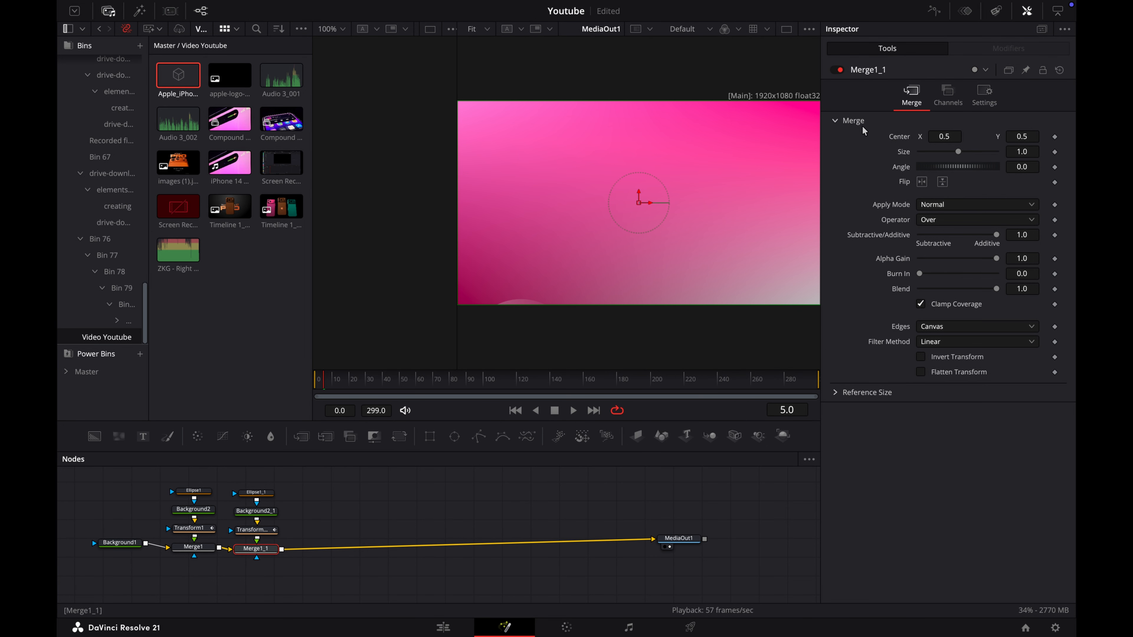
Step: Set Merge1_1's center to X 1.06, Y 0.919 and its size to 0.562, and play the animation from frame 0
left_click_drag(492, 379, 502, 378)
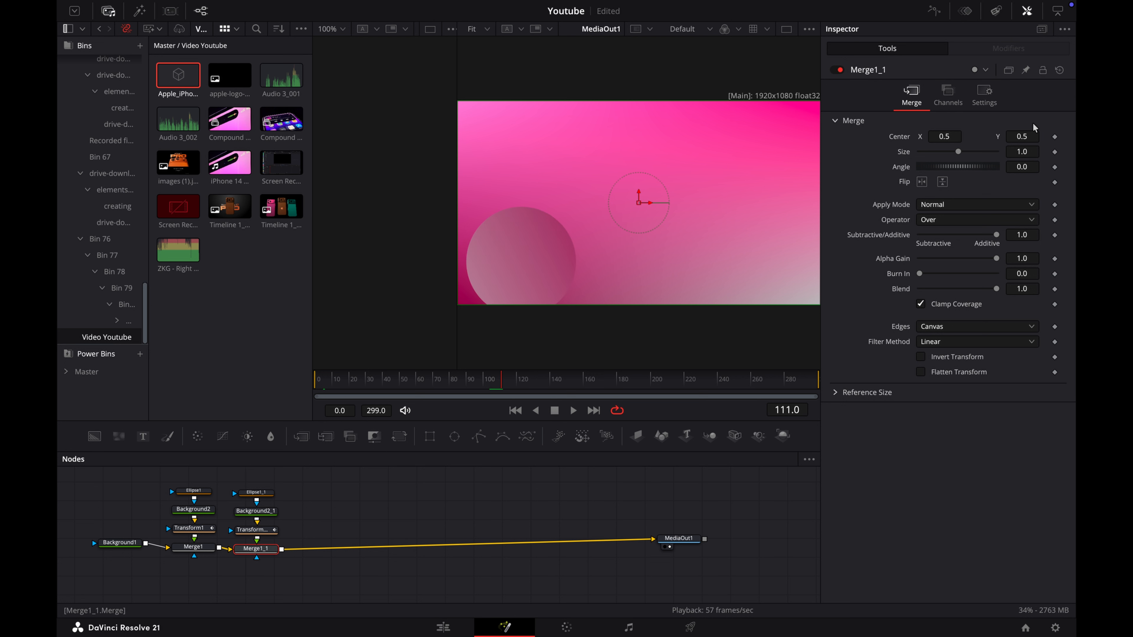
left_click_drag(1021, 137, 1067, 137)
mouse_move(944, 136)
left_mouse_down()
mouse_move(1065, 137)
mouse_move(1024, 151)
mouse_move(939, 136)
left_mouse_up()
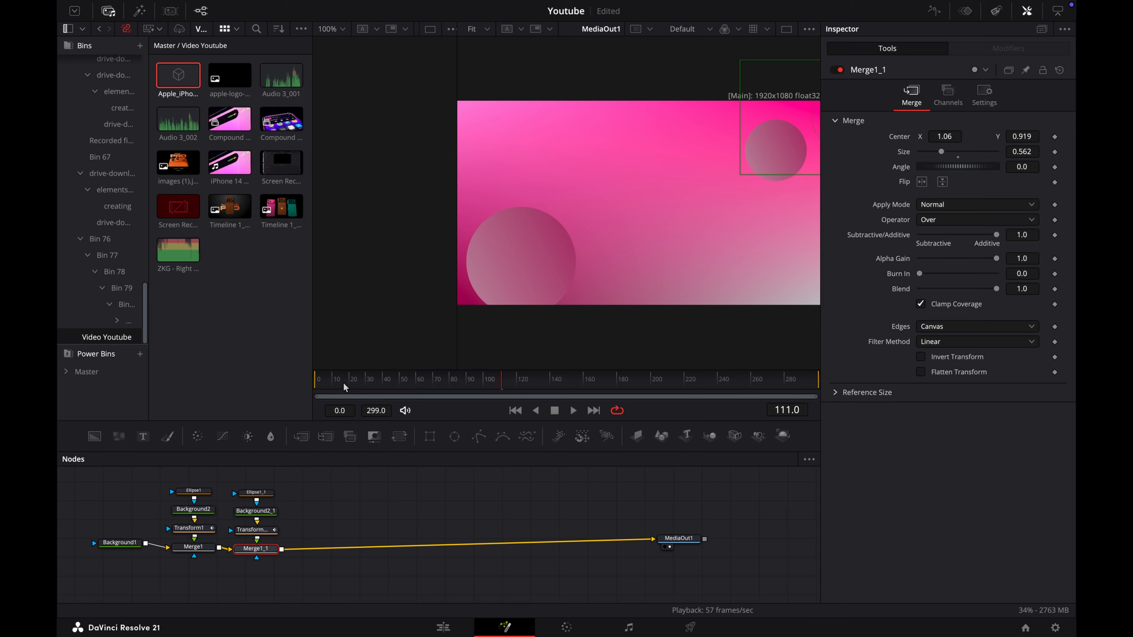
left_click(315, 383)
key("space")
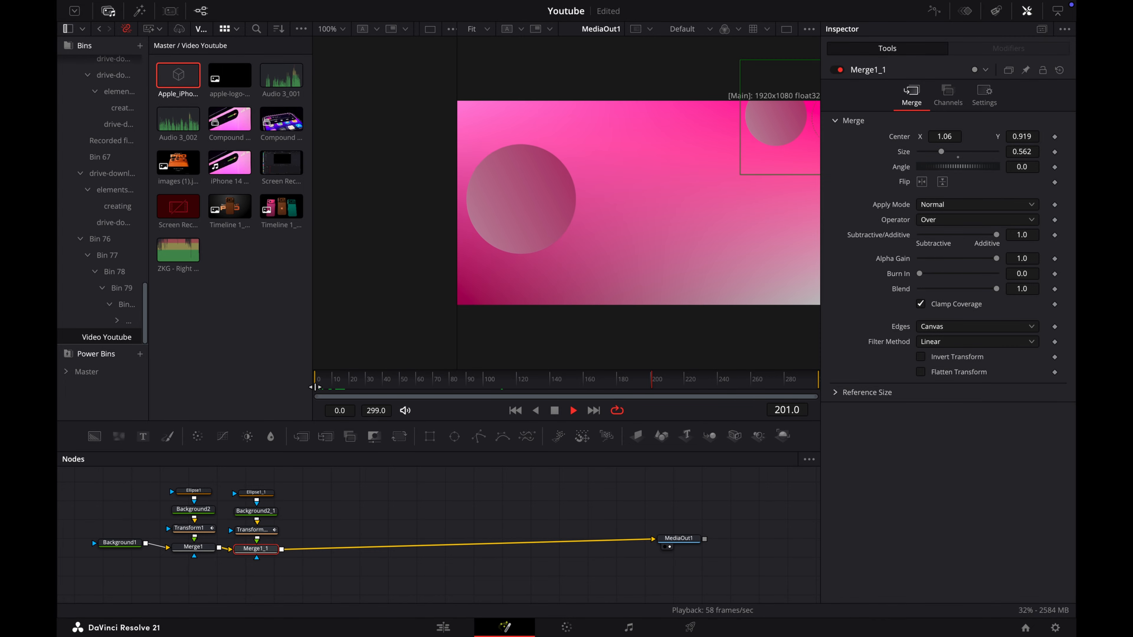
key("space")
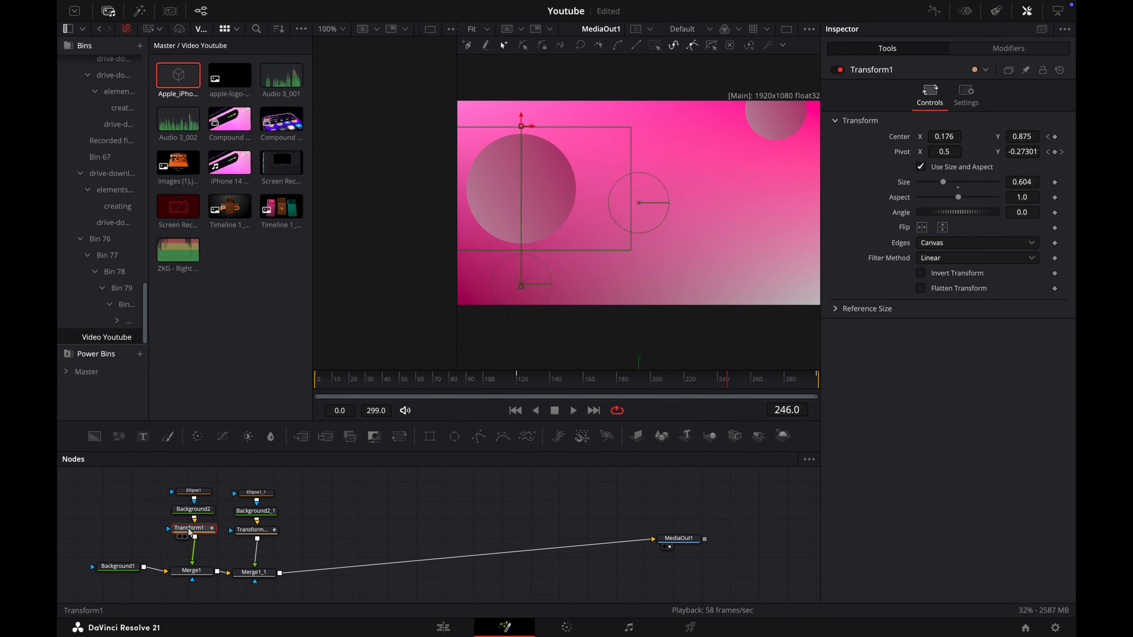
Step: Add a DropShadow after Transform1 with strength 0.071, distance 0.0346 and blur 0.433, and insert a copy of it after Background2_1
key("shift+space")
type("drop")
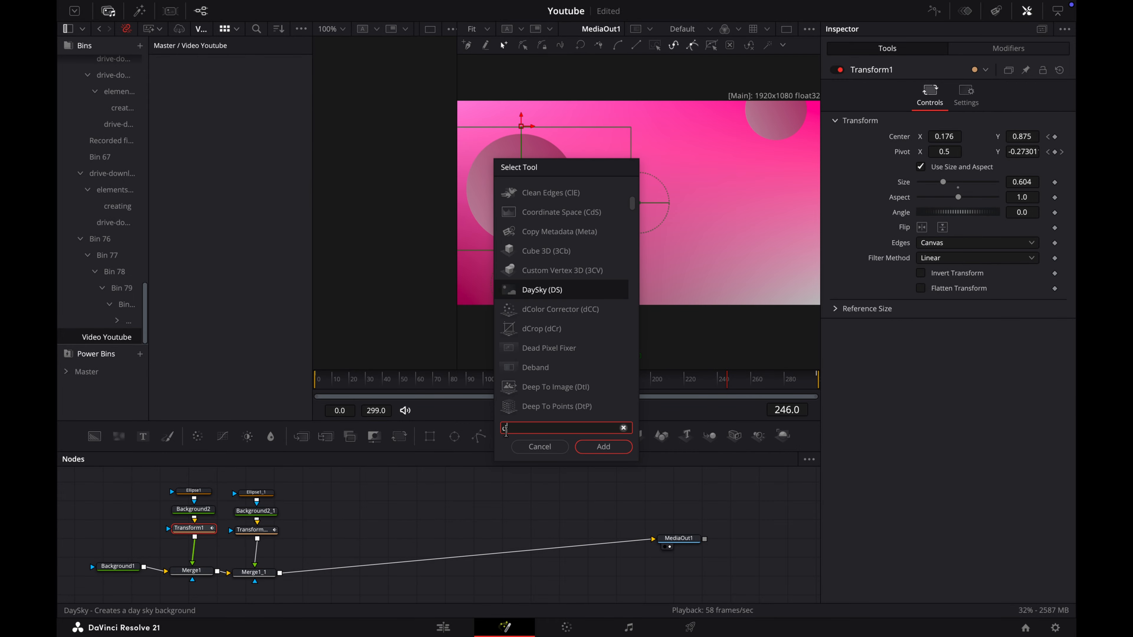
left_click(603, 446)
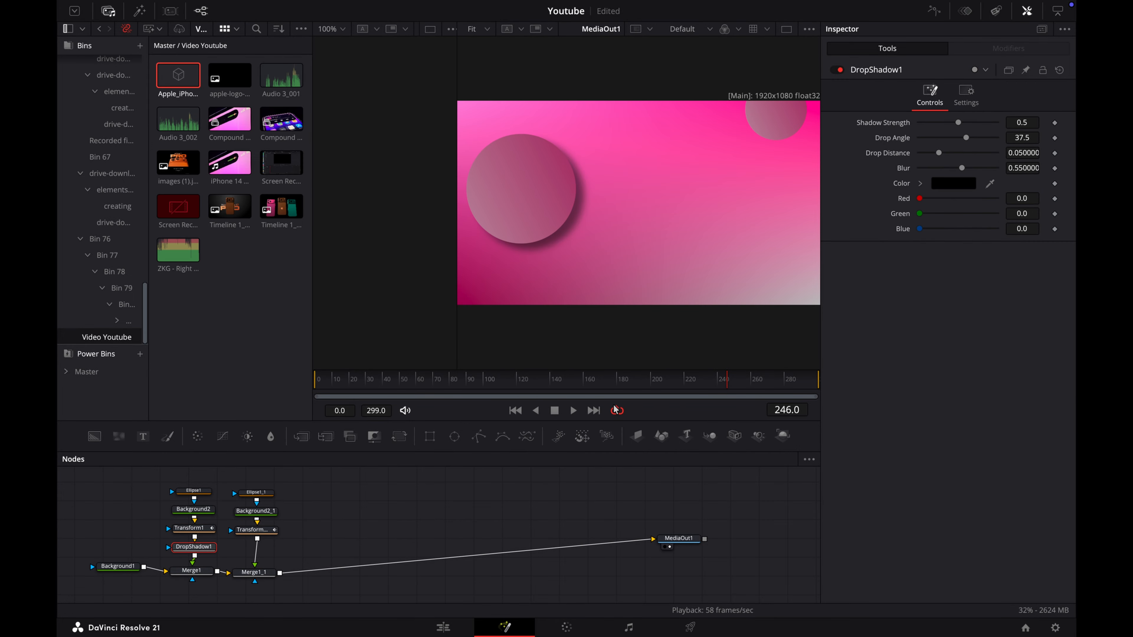
left_click_drag(957, 126, 933, 130)
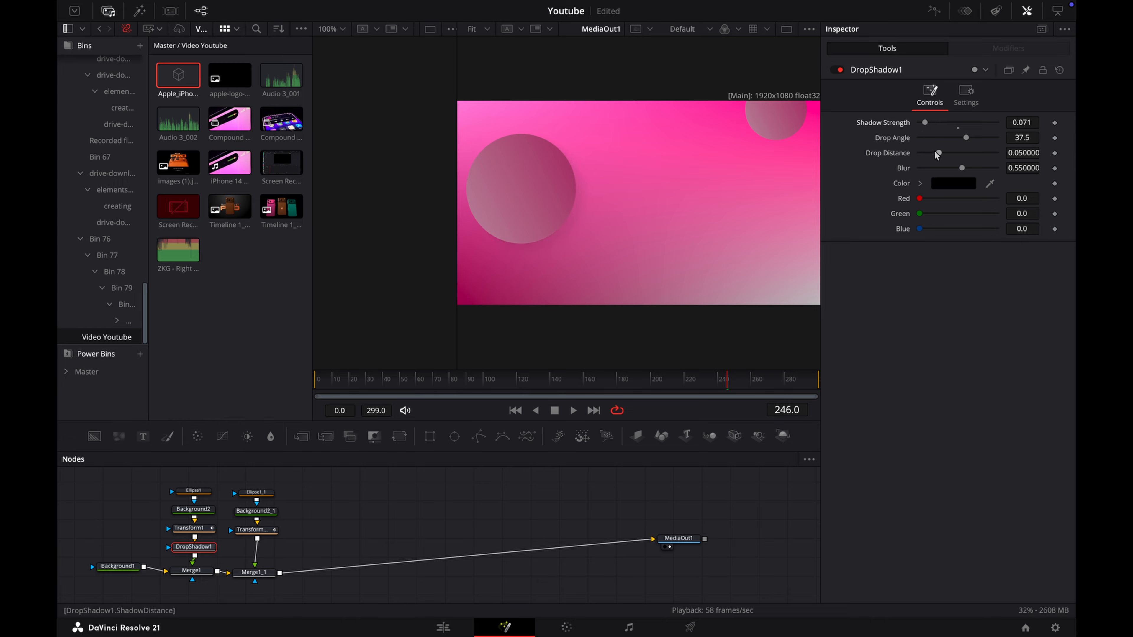
left_click_drag(939, 154, 954, 177)
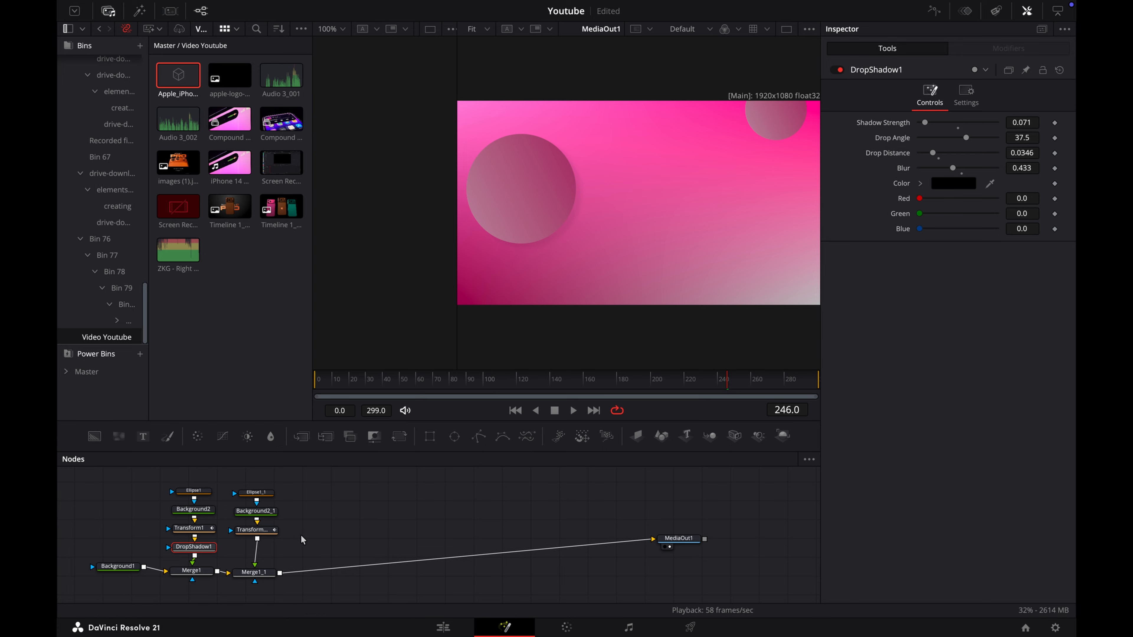
key("ctrl+v")
left_click_drag(296, 539, 252, 555)
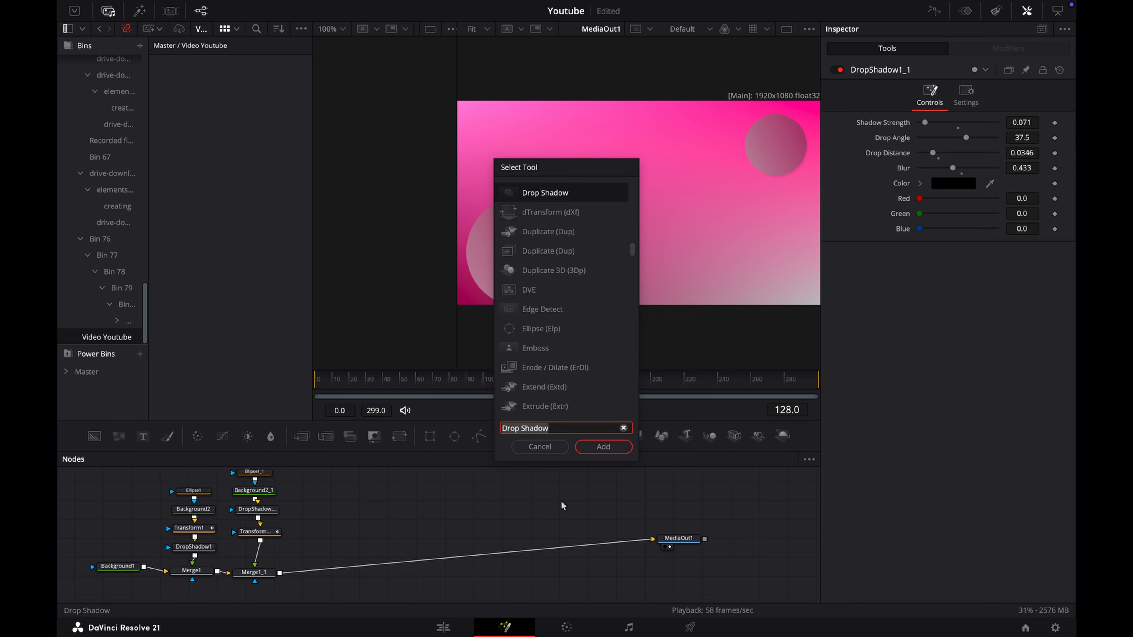
Step: Load the downloaded Spotify.usdz model in a new uLoader node and connect a uRenderer node to it
type("uloade")
left_click(602, 448)
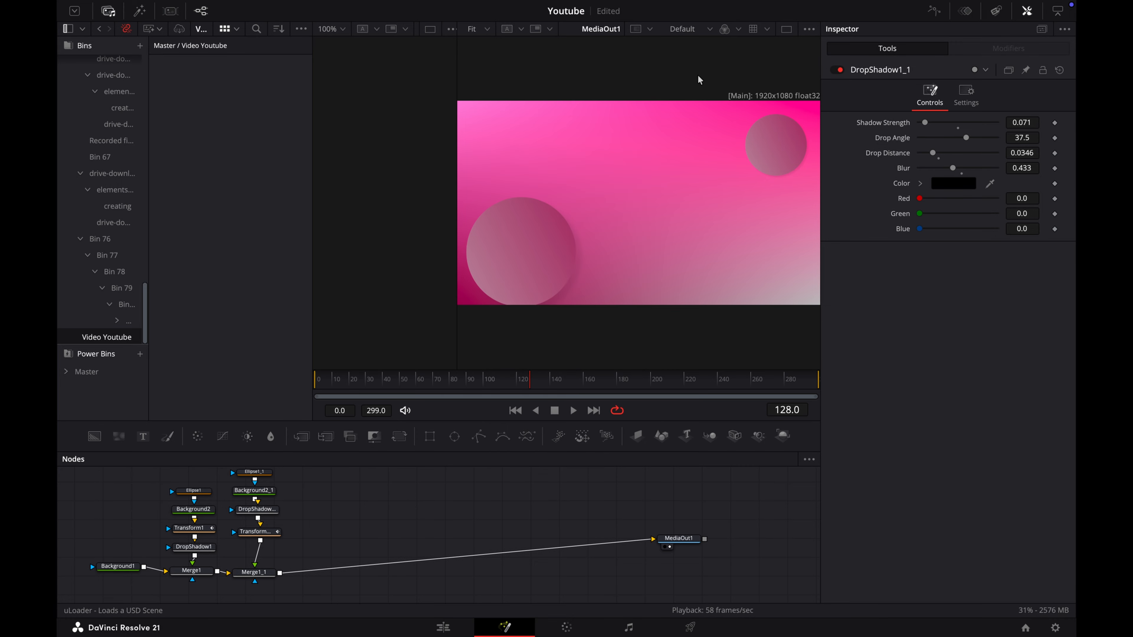
left_click(916, 416)
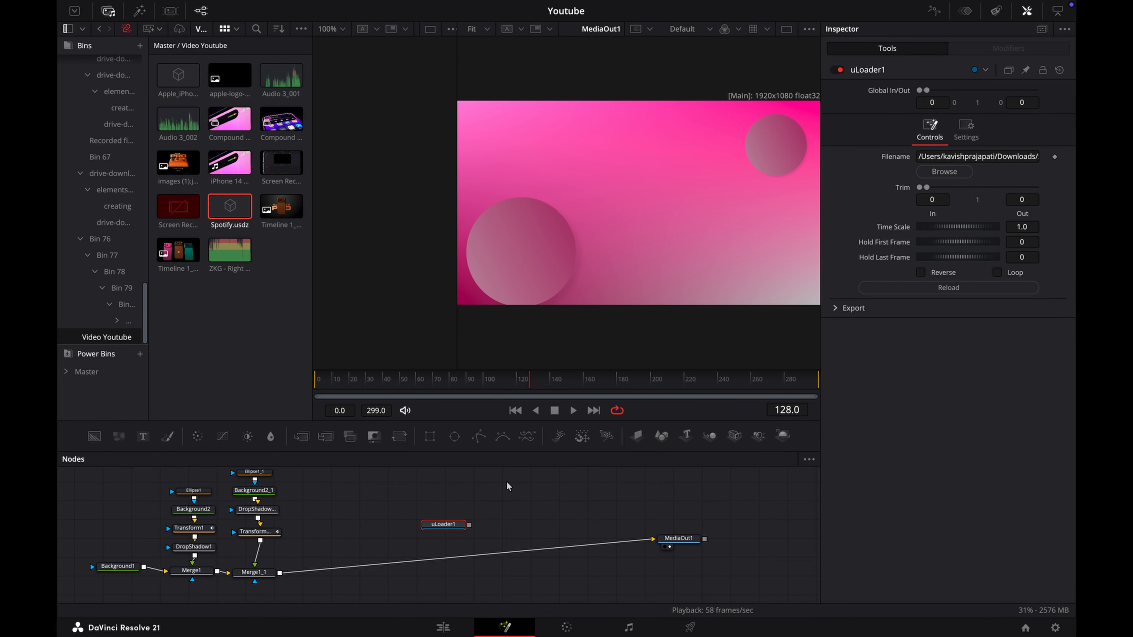
key("shift+space")
type("uren")
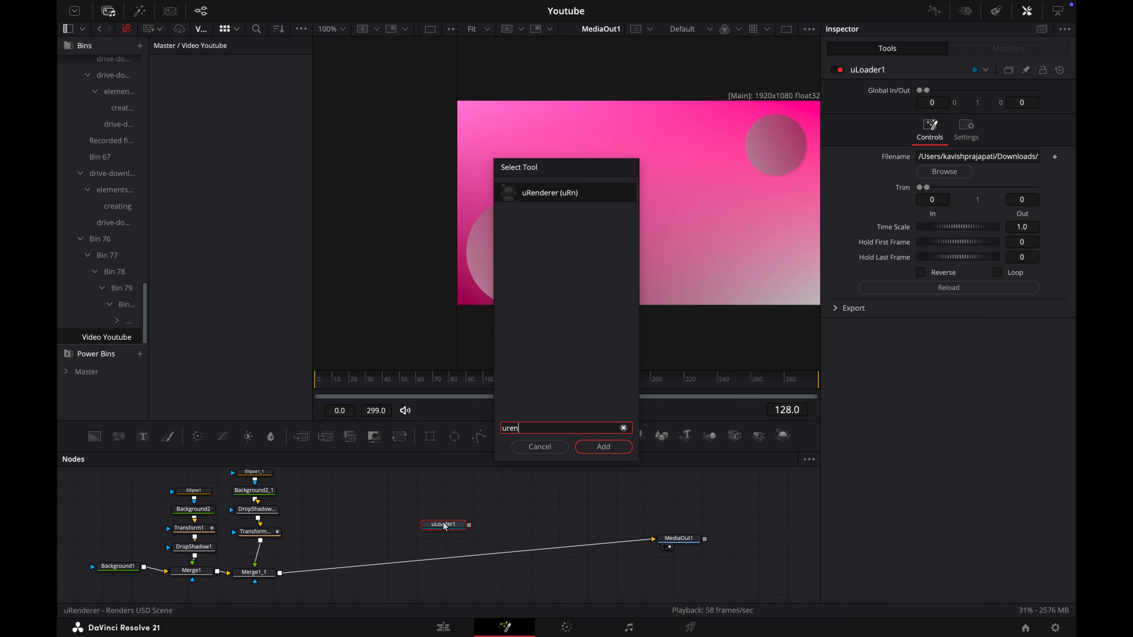
type("d")
left_click(603, 446)
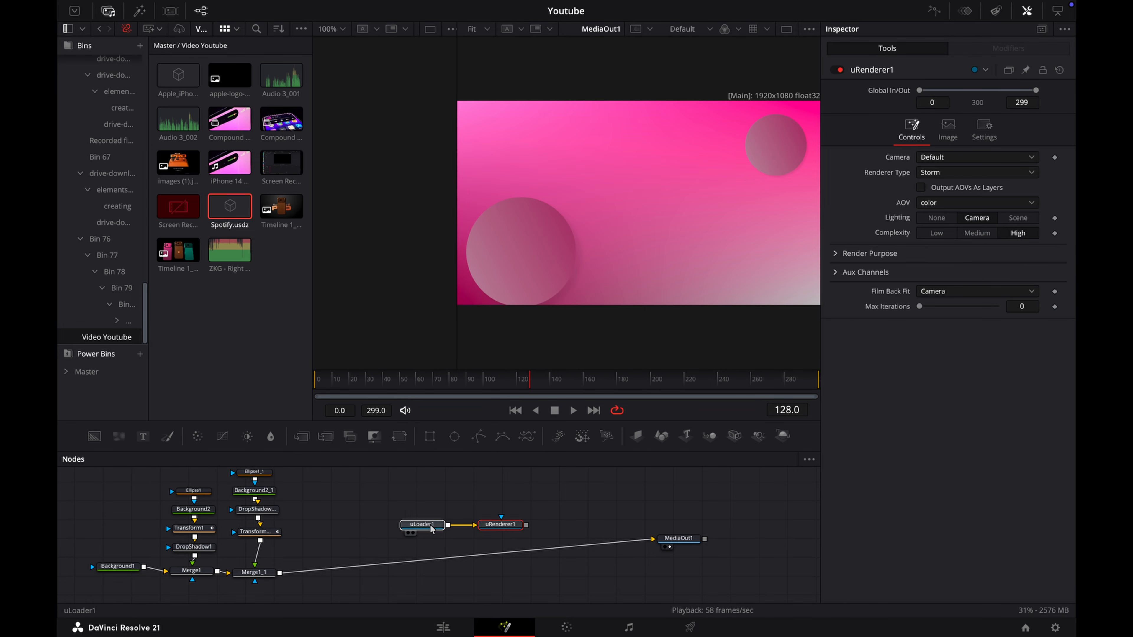
Step: Insert a uTransform node between the Spotify loader and uRenderer1, and merge the render over the output of Merge1_1
key("shift+space")
type("utrans")
left_click(603, 446)
left_click_drag(355, 564, 281, 573)
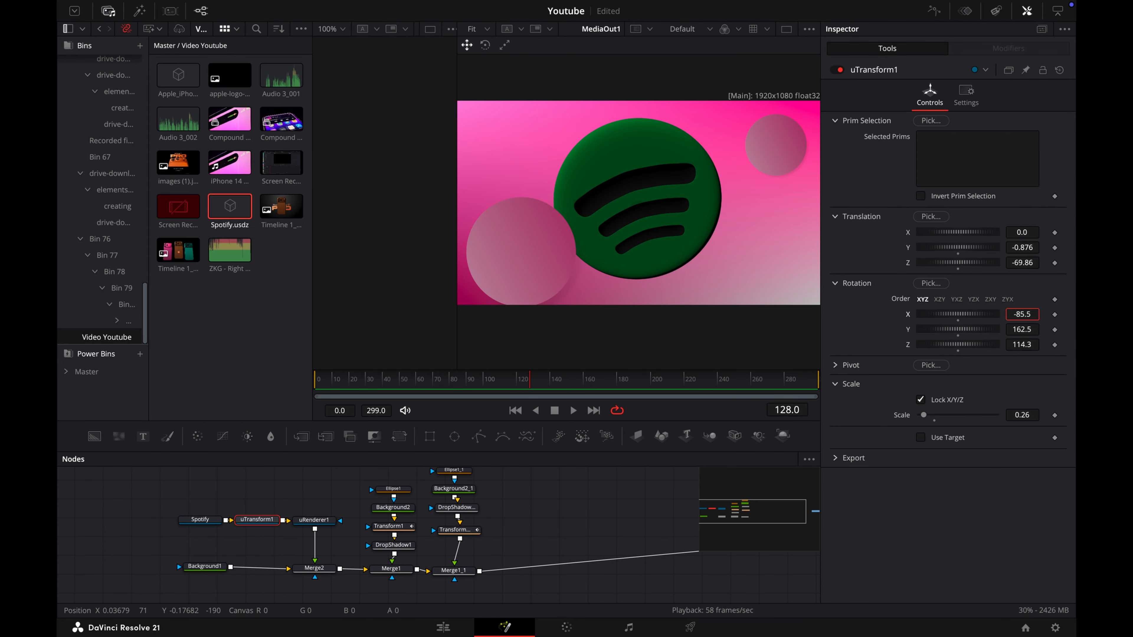
Step: Set uTransform1's translation to Y -0.876, Z -144.61, rotation to -85.9, 162.5, 114.3 and scale to 0.26, and return to frame 0
left_click_drag(1021, 314, 1020, 315)
left_click_drag(1019, 258, 914, 257)
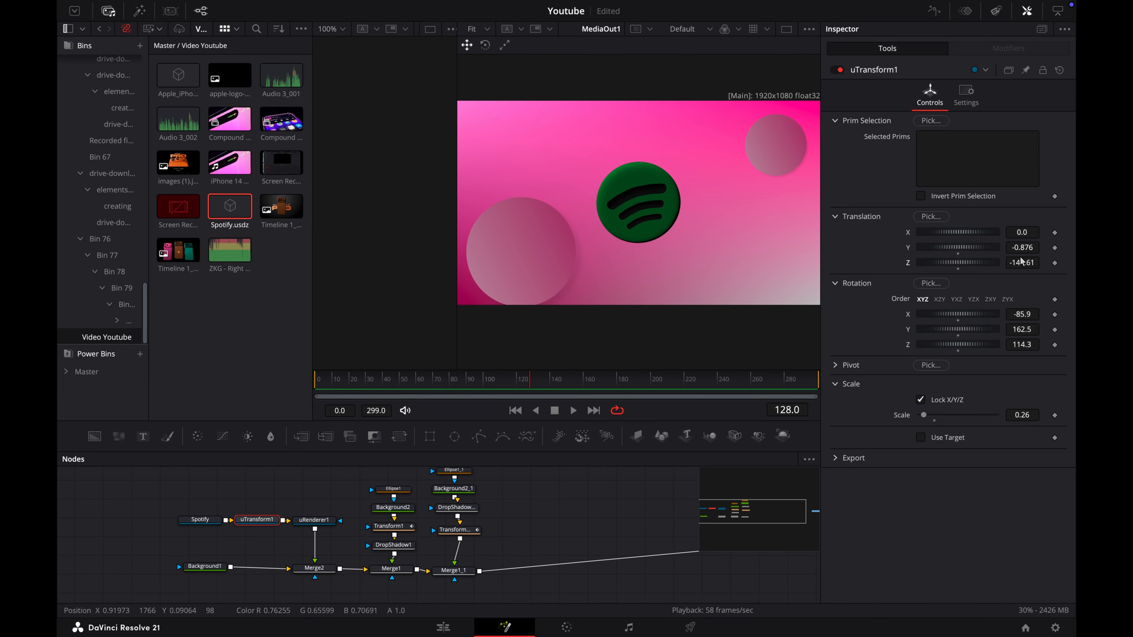
left_click_drag(325, 378, 301, 381)
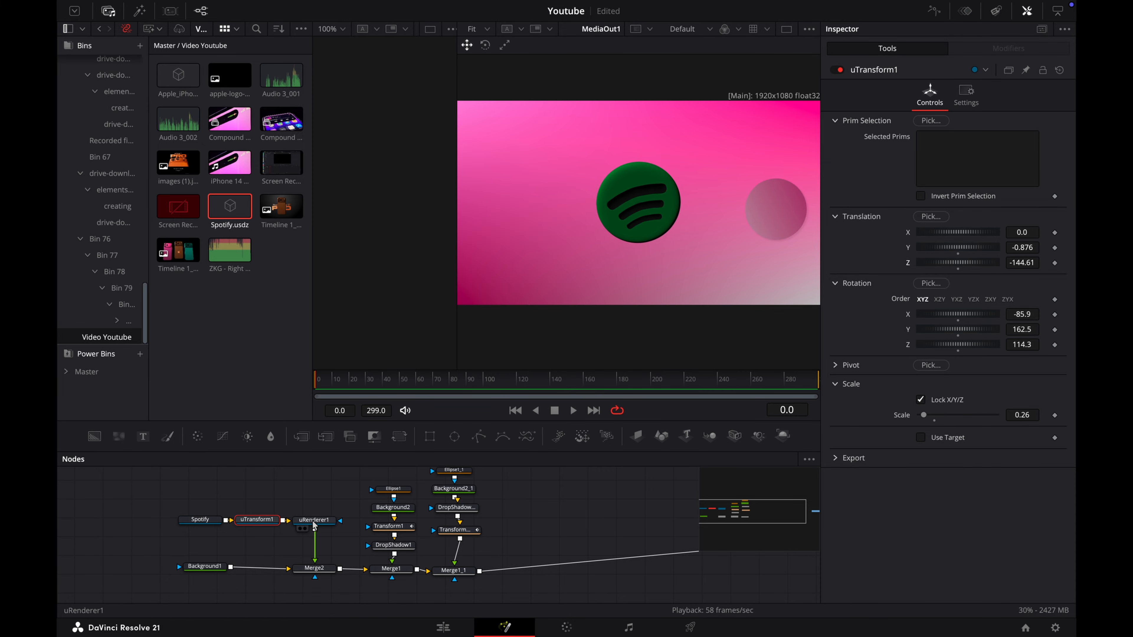
Step: With uTransform1 in its own viewer, set scale 0.621 and keyframe translation (121.77, -285.68, -504.01) at frame 0 and (3.06, -22.76, -413.06) at frame 90
left_click(300, 576)
left_click_drag(456, 244, 507, 244)
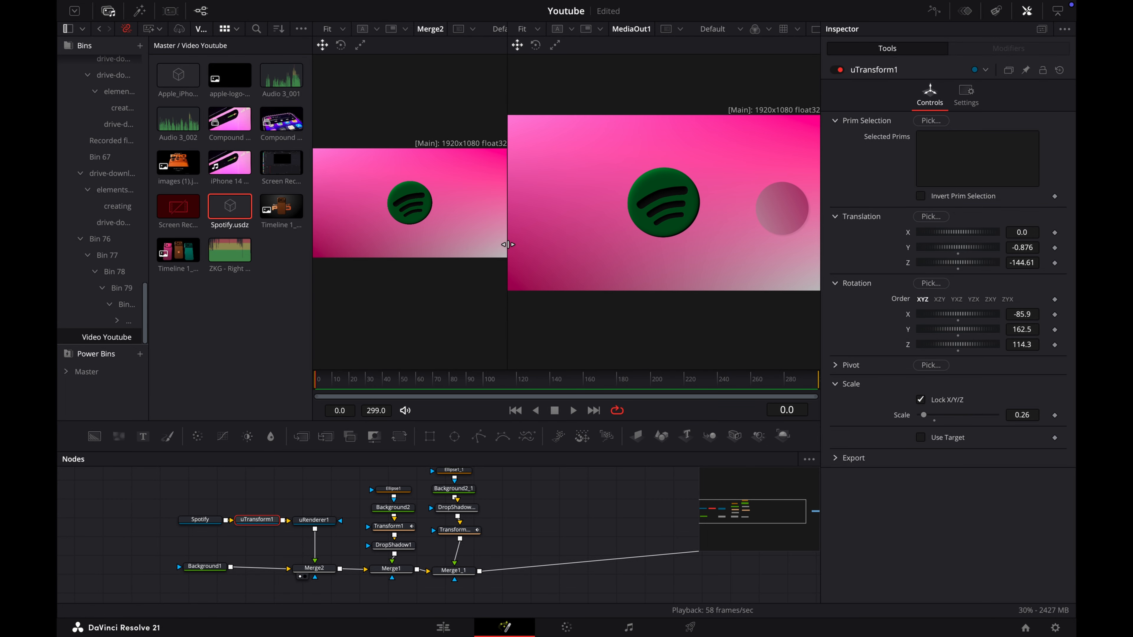
key("1")
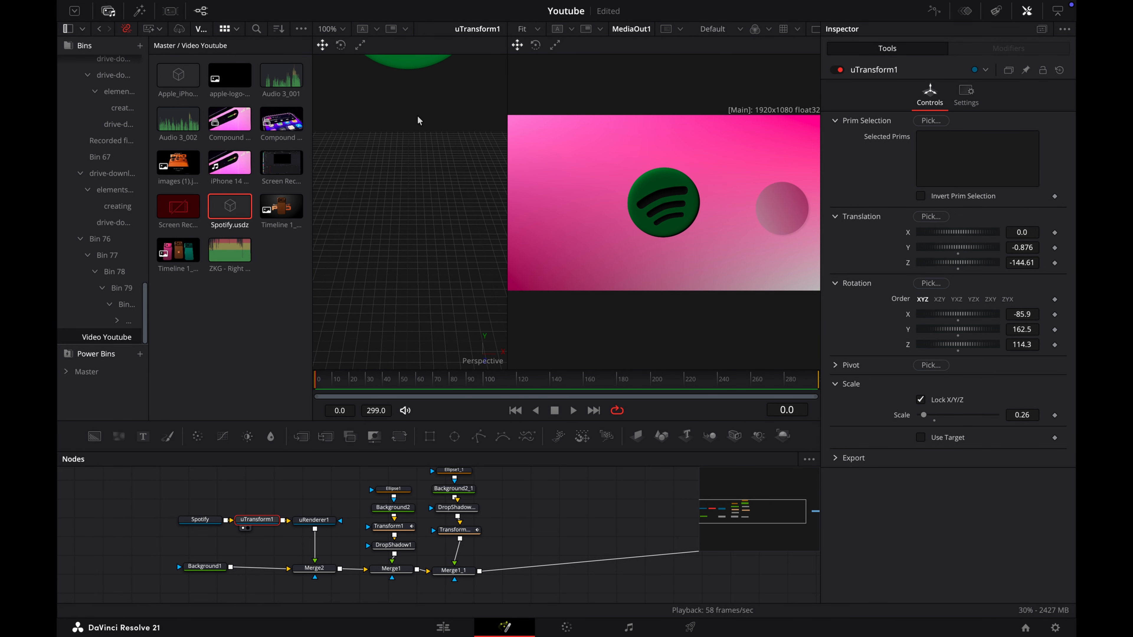
scroll(419, 121, "down", 10)
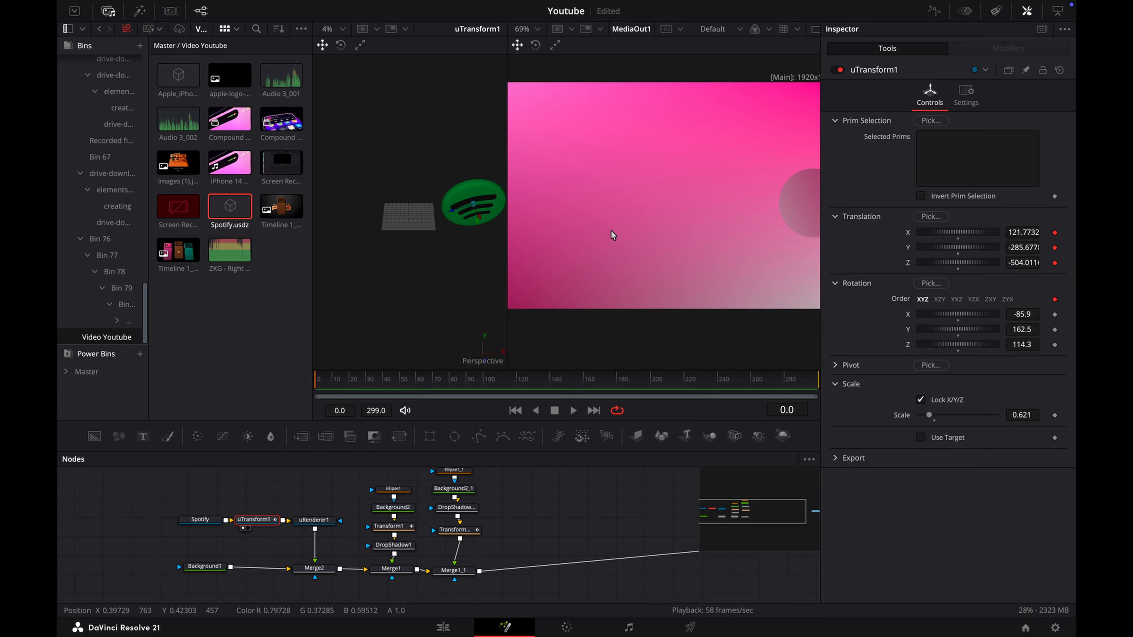
left_click_drag(347, 384, 467, 388)
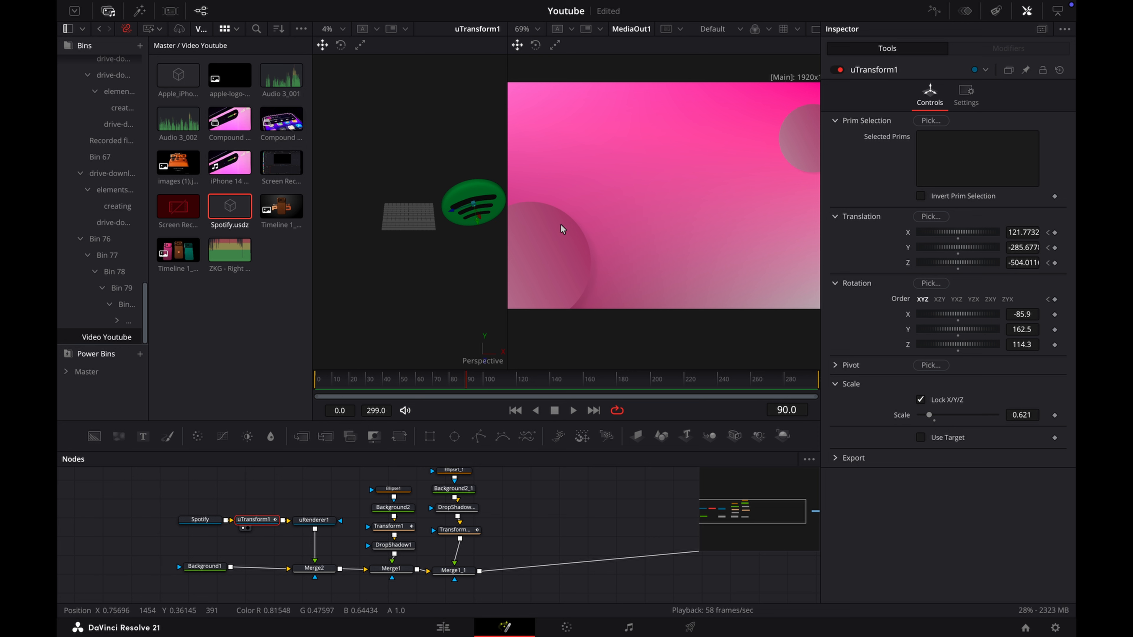
left_click_drag(480, 219, 378, 114)
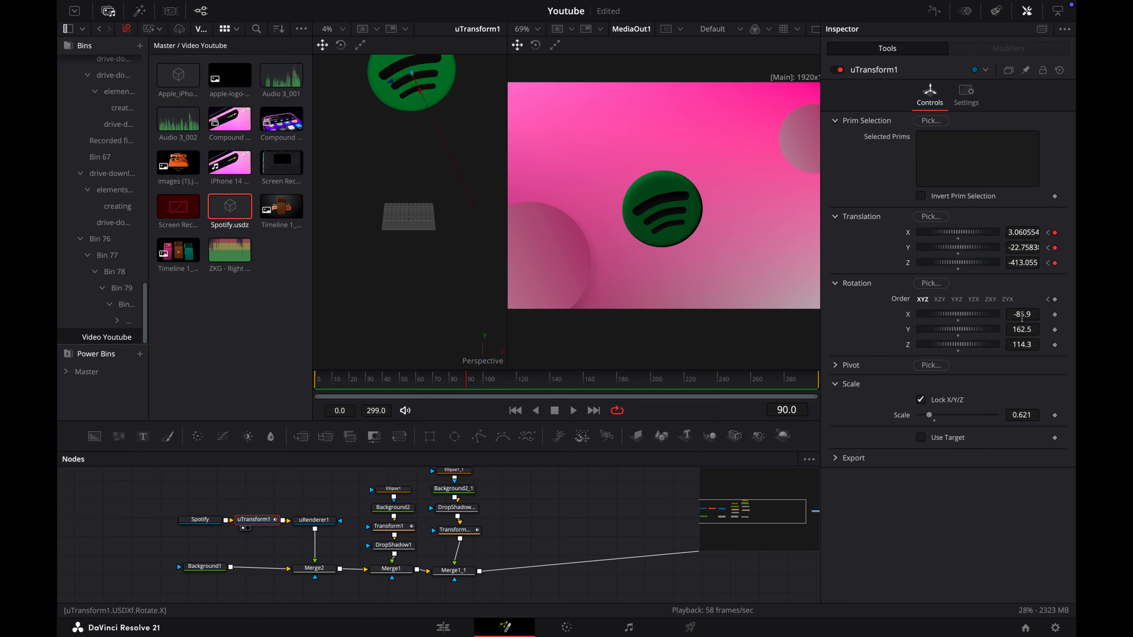
Step: Keyframe uTransform1's rotation at frame 0, and set rotation Y to 190.6 and Z to 102.7 at frame 90
left_click(1047, 263)
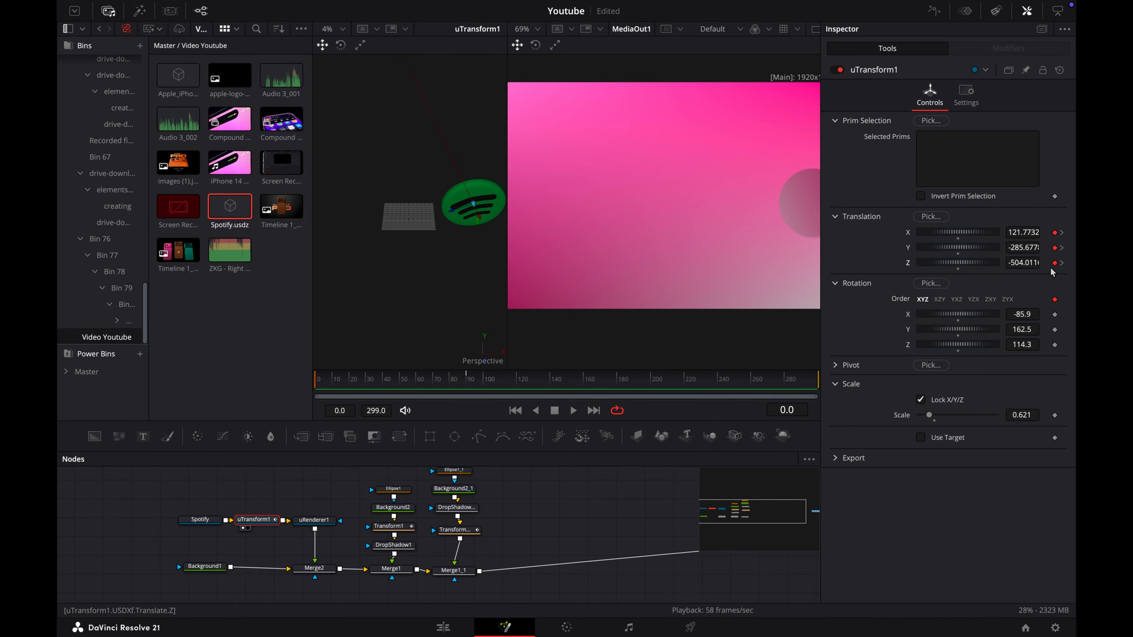
left_click(1055, 314)
left_click(1054, 345)
left_click(1062, 263)
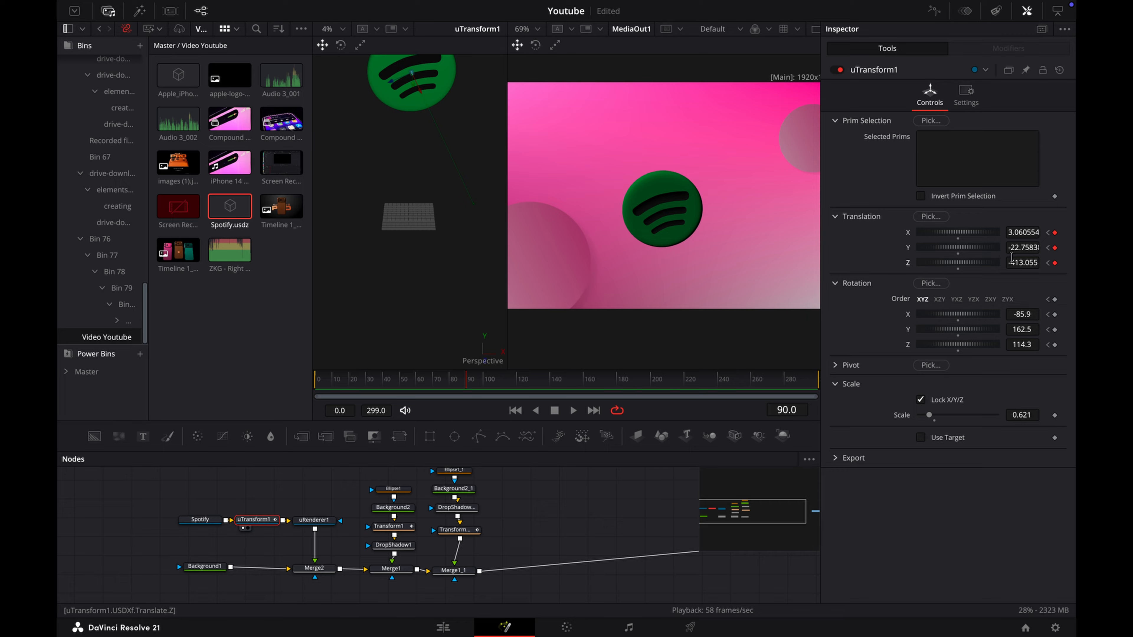
mouse_move(1035, 318)
left_mouse_down()
mouse_move(1070, 318)
mouse_move(1041, 317)
left_mouse_up()
key("ctrl+z")
mouse_move(1032, 333)
left_mouse_down()
mouse_move(1052, 332)
mouse_move(1043, 332)
left_mouse_up()
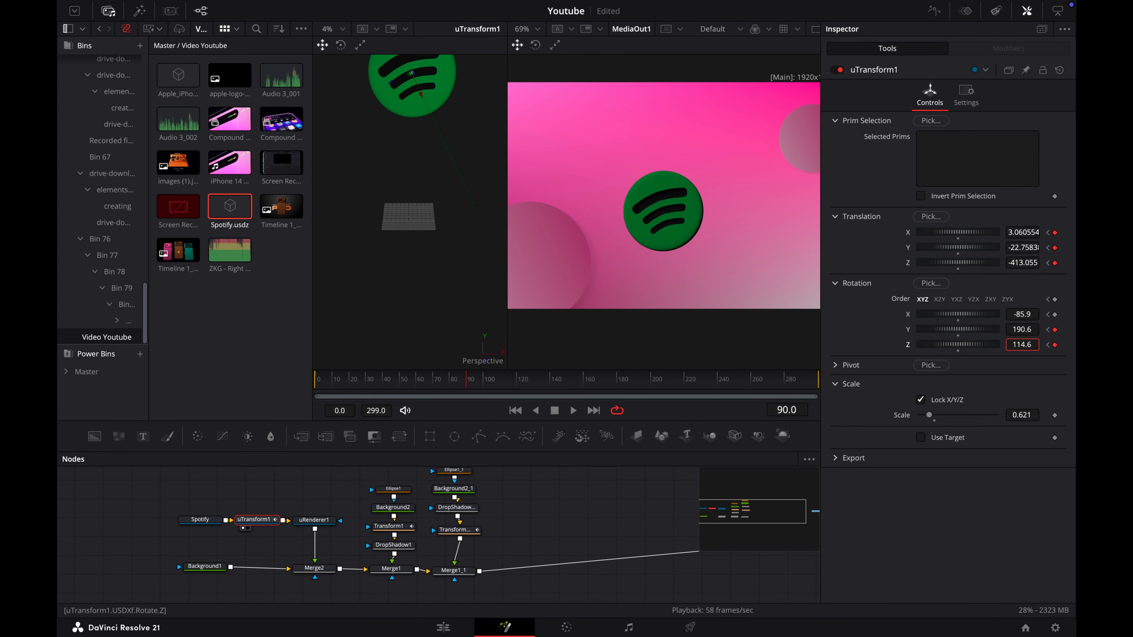
left_click_drag(1017, 346, 1015, 347)
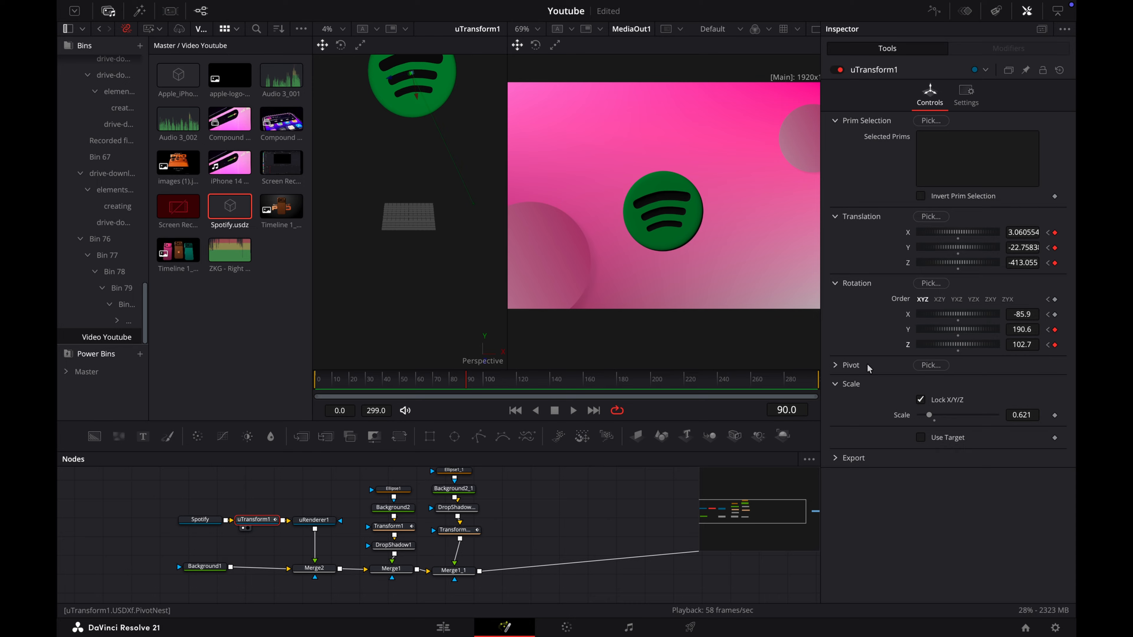
Step: At frame 299, set the logo's translation to about (-27.21, 112.95, -428.77) and its rotation to X -37.3, Y 148.8
left_click(607, 380)
left_click_drag(614, 382, 744, 391)
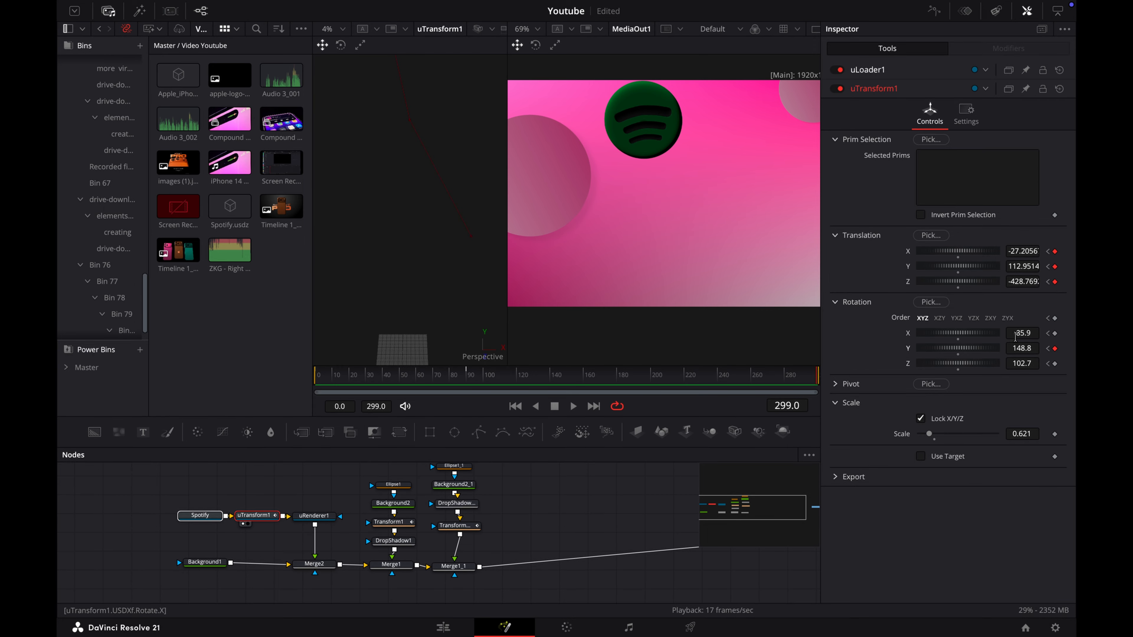
mouse_move(1015, 334)
left_mouse_down()
mouse_move(999, 334)
mouse_move(1015, 334)
left_mouse_up()
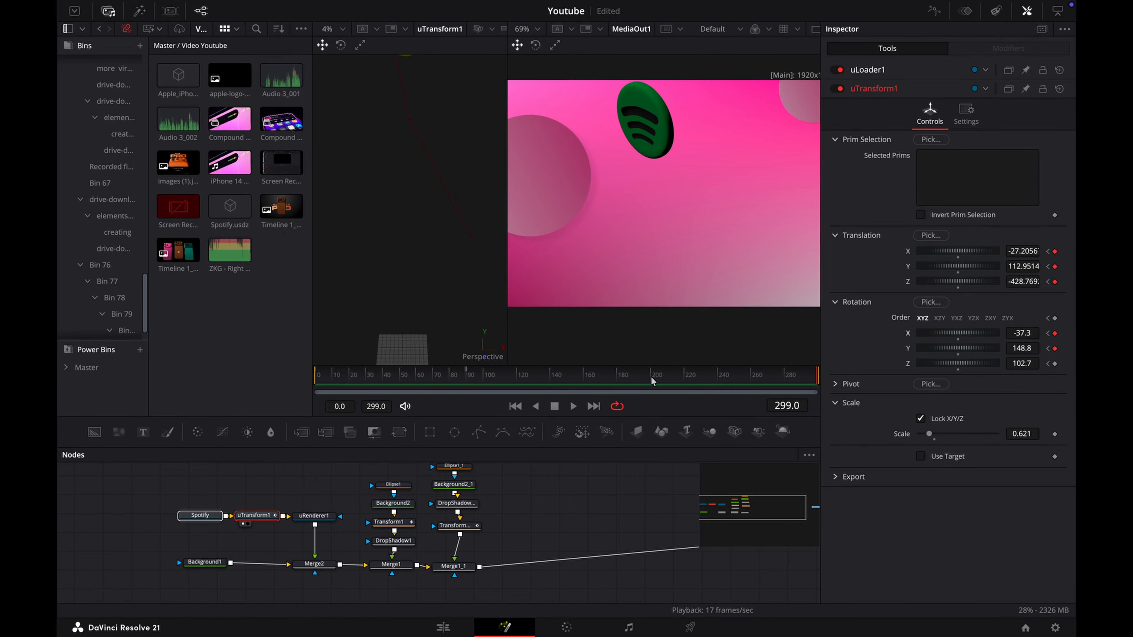
Step: Fit uTransform1's curves in the spline editor and apply the In Cubic ease to all of its keyframes
left_click(934, 10)
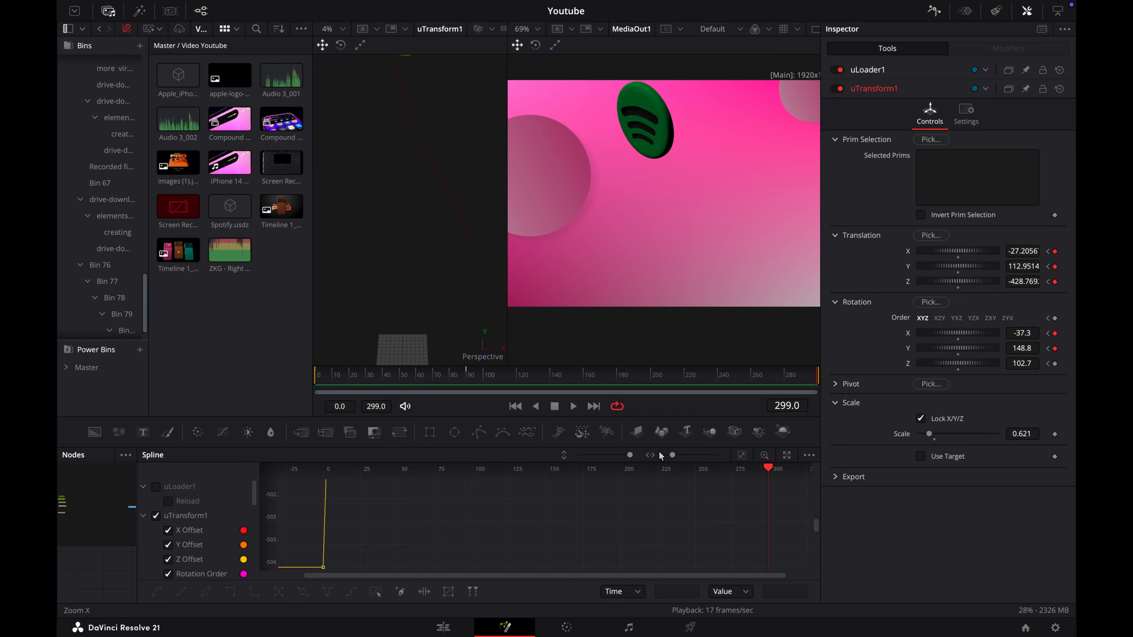
left_click(742, 454)
key("ctrl+a")
right_click(649, 536)
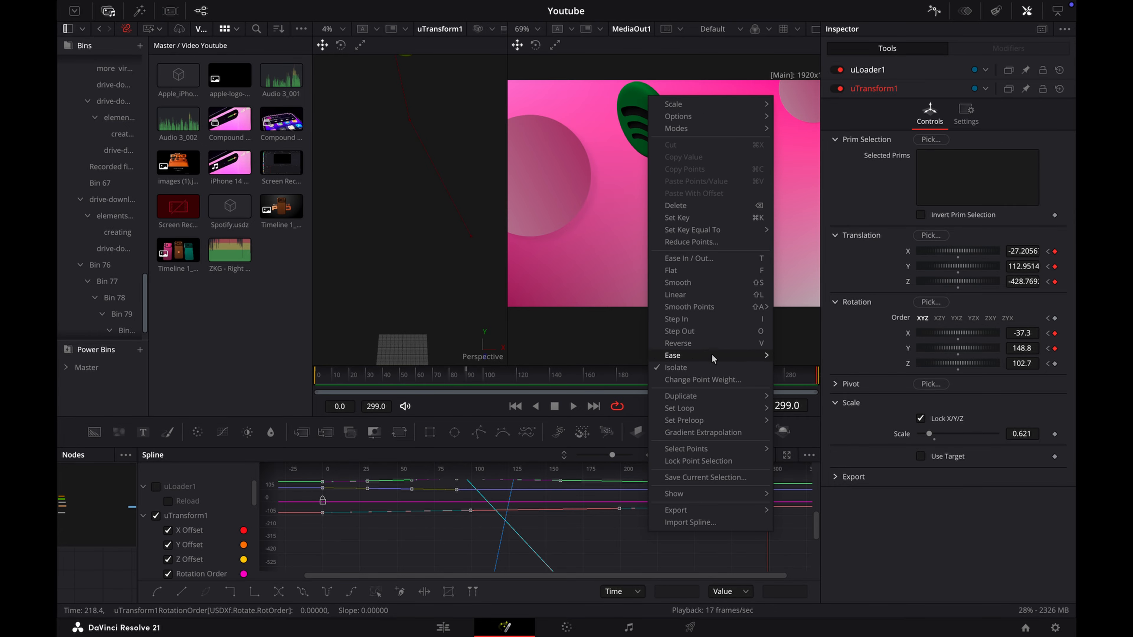
mouse_move(715, 357)
left_click(794, 380)
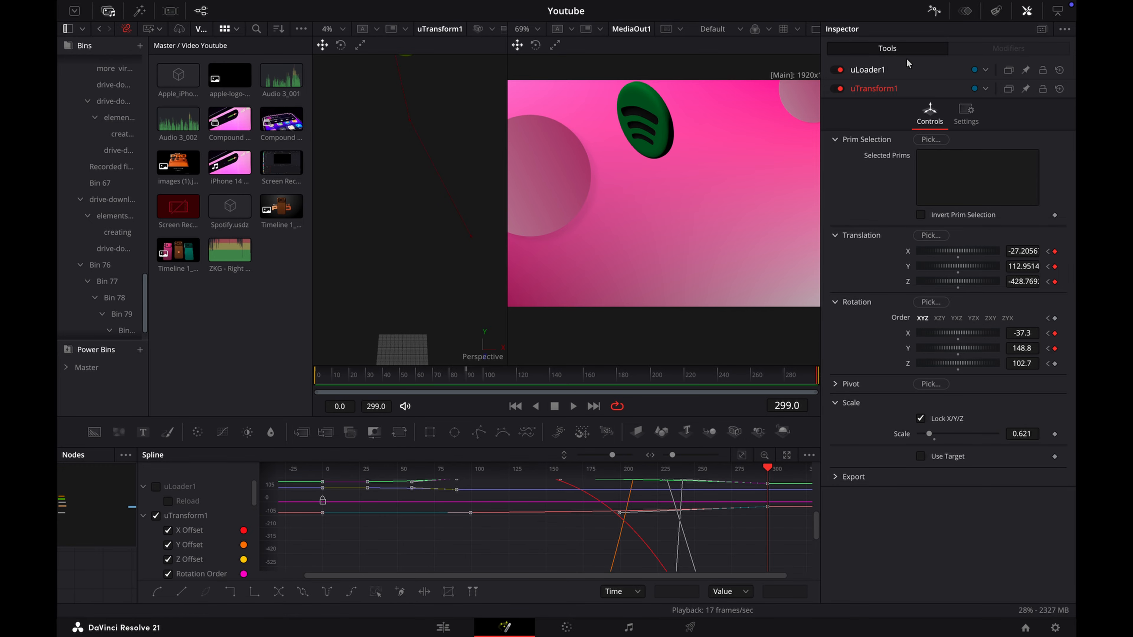
left_click(974, 115)
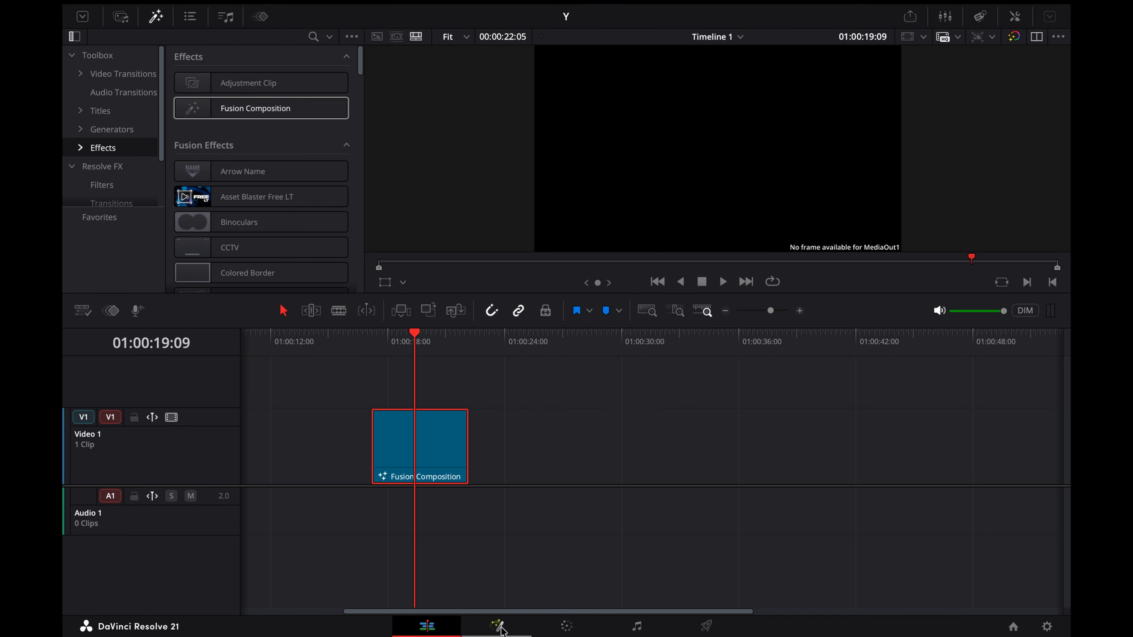
Step: In the new Fusion composition, add a Background node and connect it to MediaOut1
left_click_drag(526, 523, 641, 524)
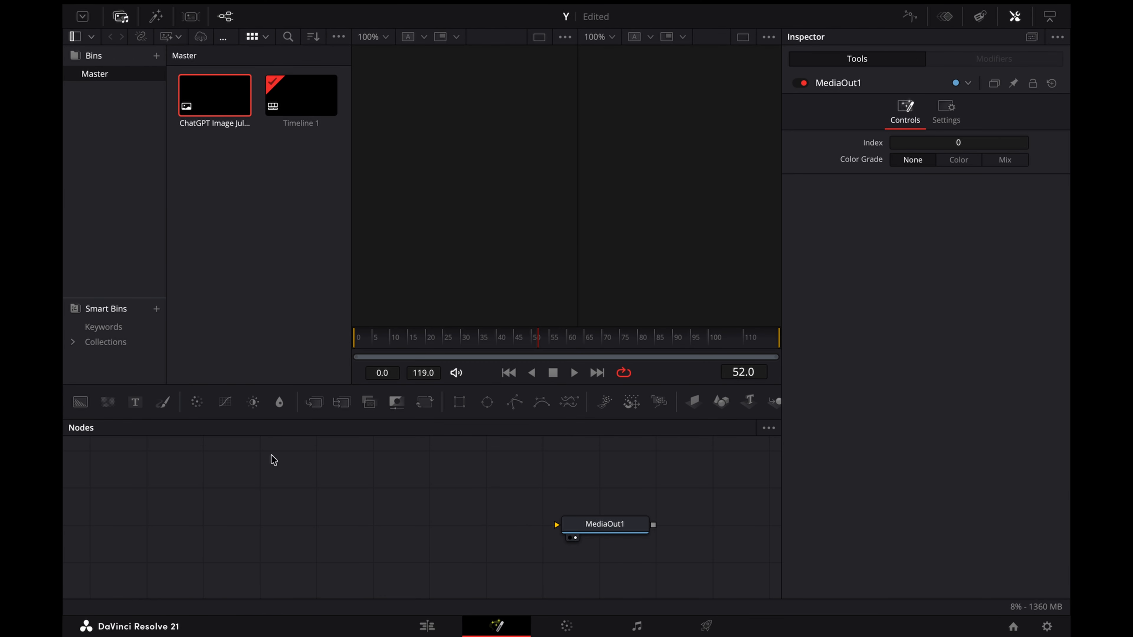
left_click_drag(80, 402, 80, 527)
left_click_drag(179, 523, 601, 528)
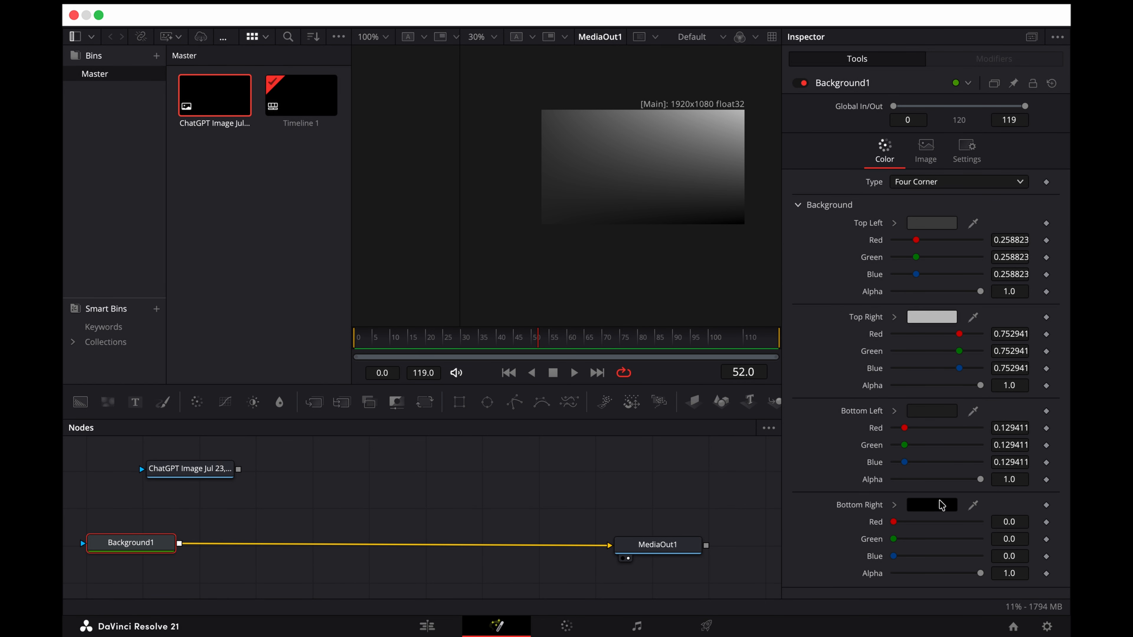
Step: Set the bottom-right colour of Background1's Four Corner gradient to Tin
left_click(932, 504)
left_click(198, 188)
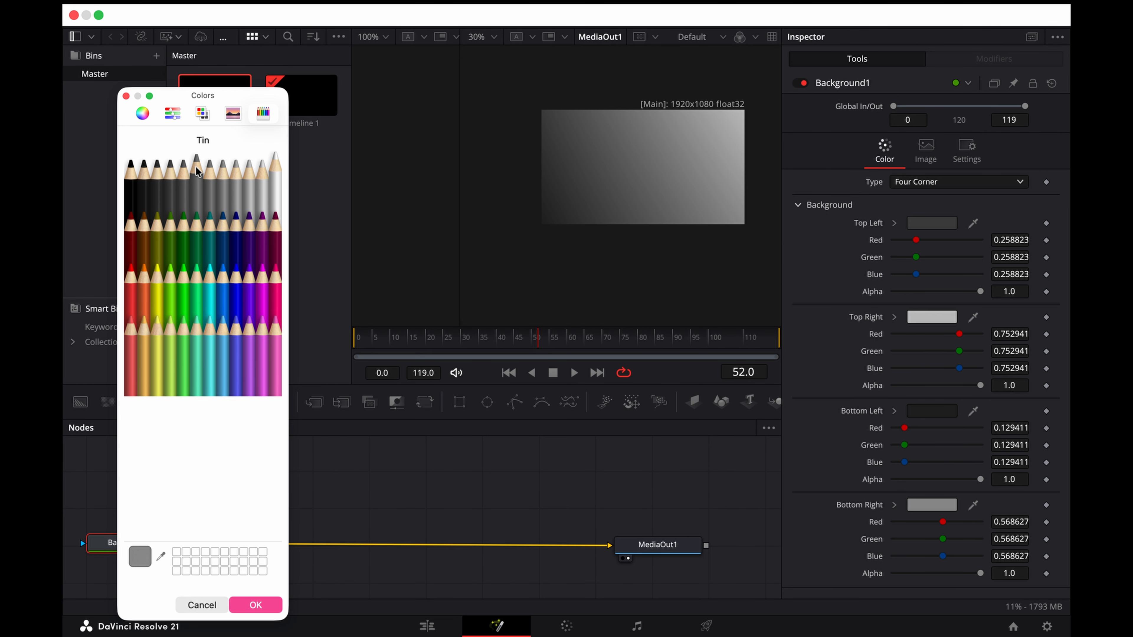
left_click(255, 605)
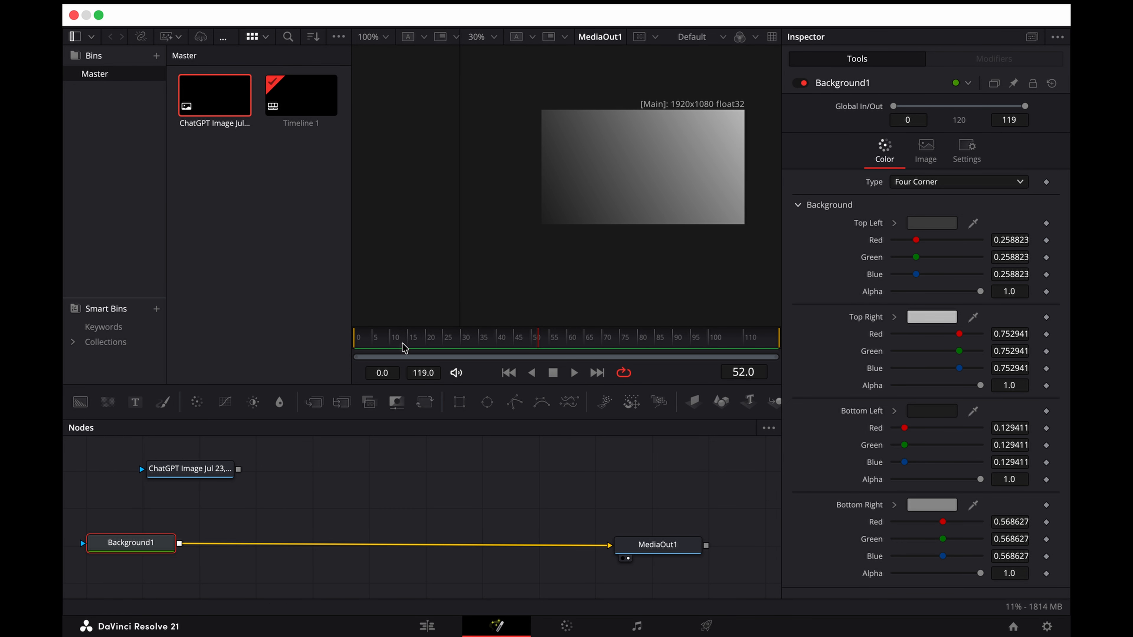
Step: Merge the music-notes image over Background1 and attach a Rectangle mask to the image node
left_click_drag(238, 468, 179, 544)
left_click(222, 488)
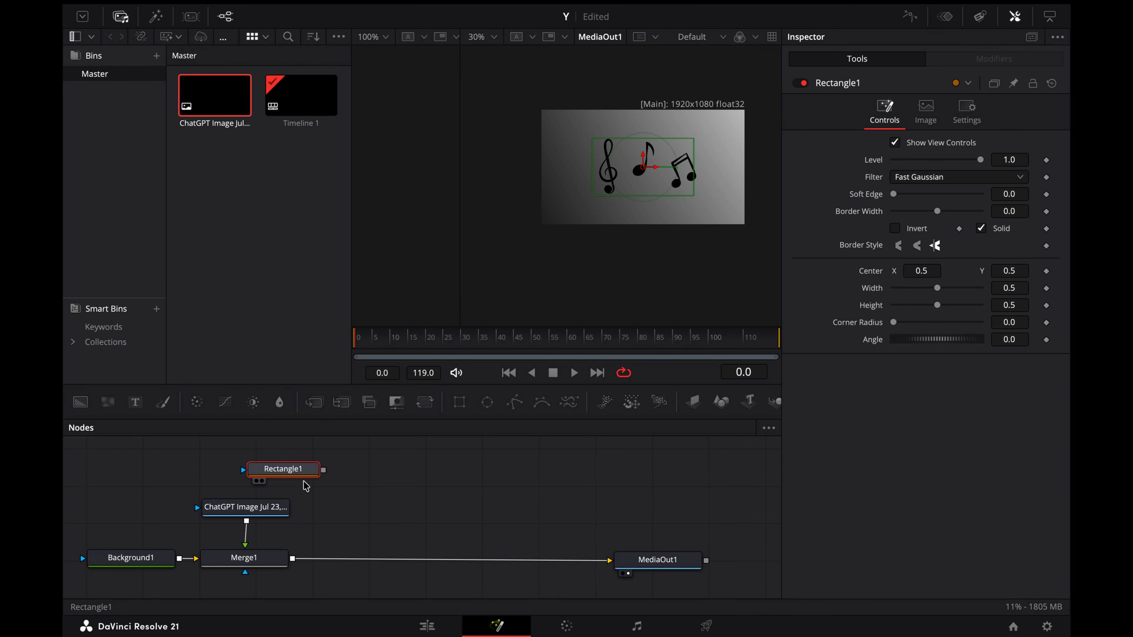
left_click_drag(323, 471, 246, 502)
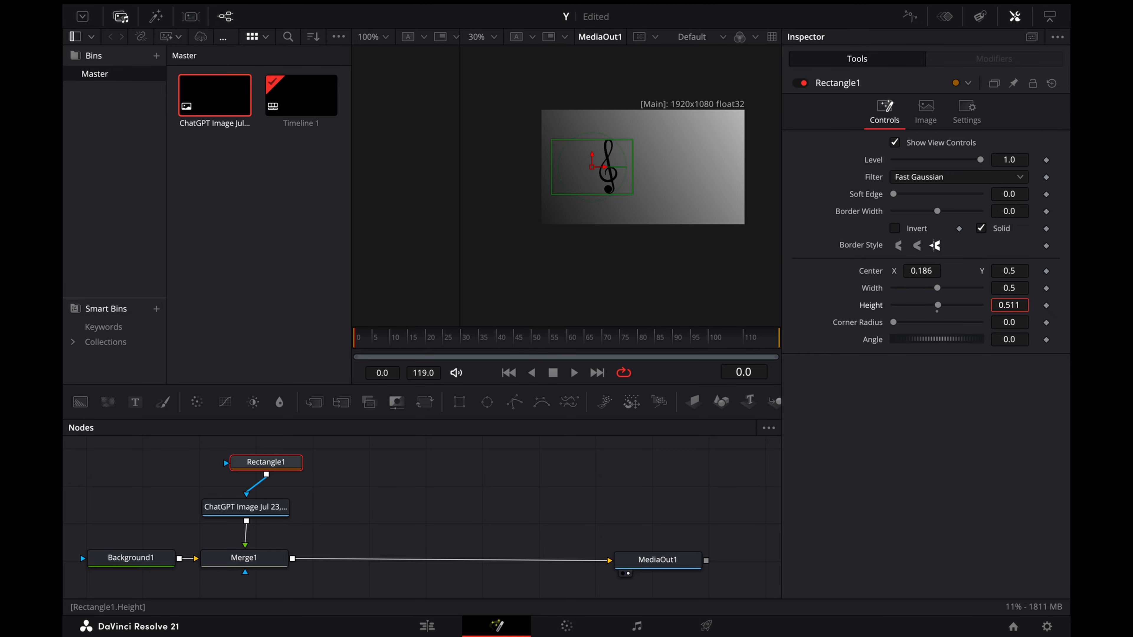
Step: Fit the mask around the treble clef with centre X 0.286, width 0.299 and height 0.635, and insert a Transform after the image
left_click_drag(938, 305, 949, 305)
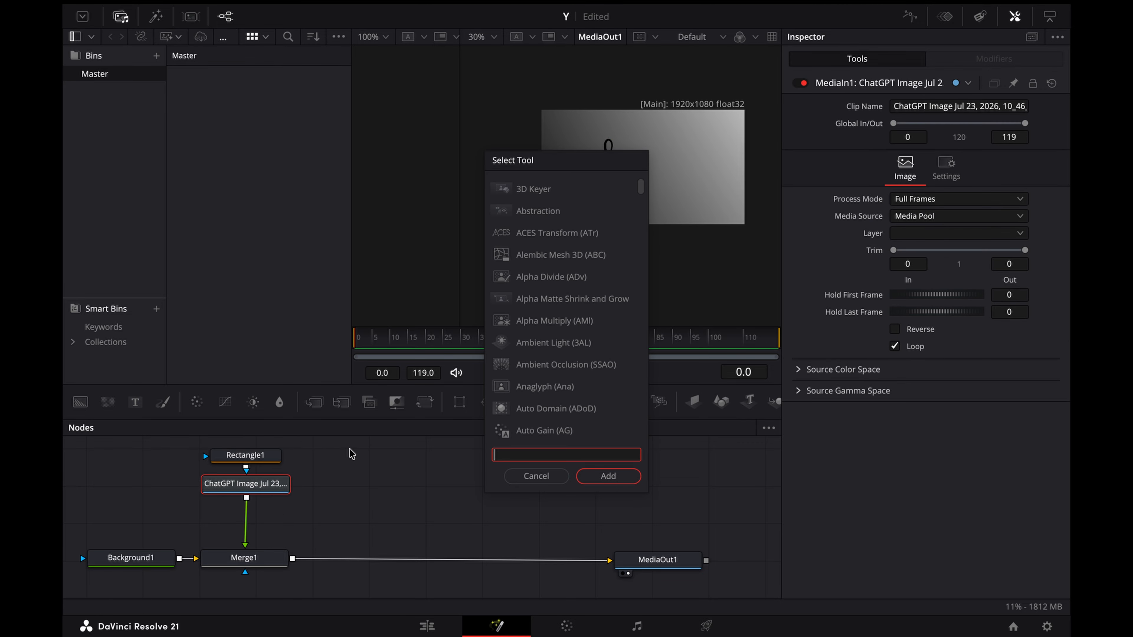
type("ns")
left_click(613, 475)
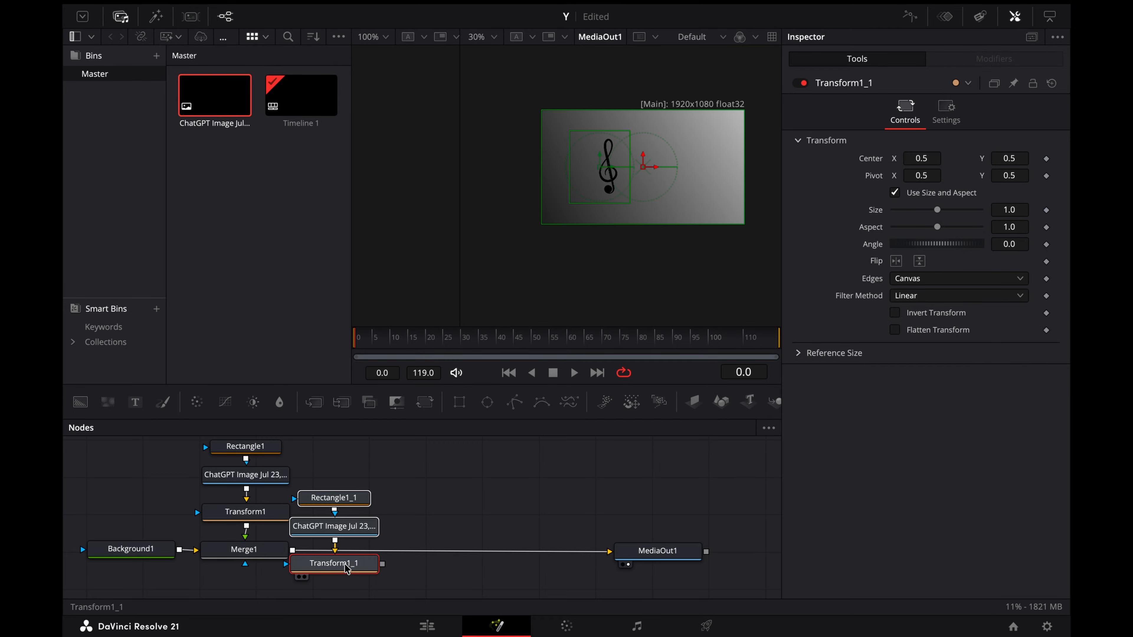
Step: Merge a copy of the masked note branch after Merge1 and set its rectangle's centre X to 0.517 to isolate the middle note
left_click_drag(347, 565, 298, 551)
left_click(382, 513)
left_click(379, 445)
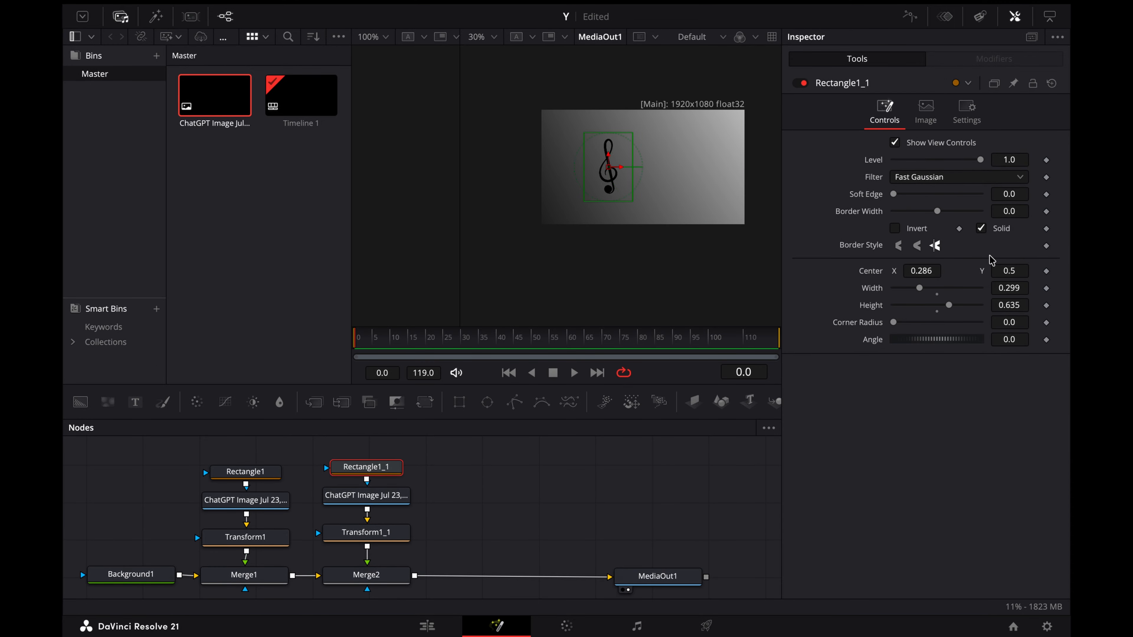
left_click_drag(919, 270, 952, 270)
Step: Merge another copy of the masked branch after Merge2 and set its rectangle's centre X to 0.754 to isolate the beamed notes
left_click(485, 535)
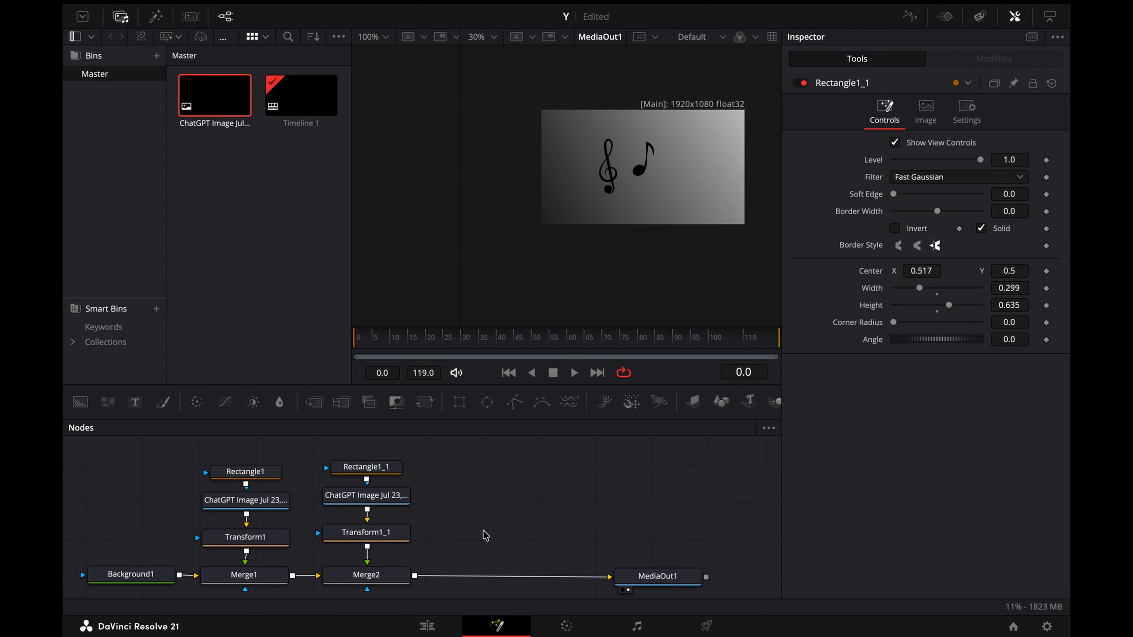
key("ctrl+v")
left_click_drag(545, 533, 413, 575)
left_click(496, 467)
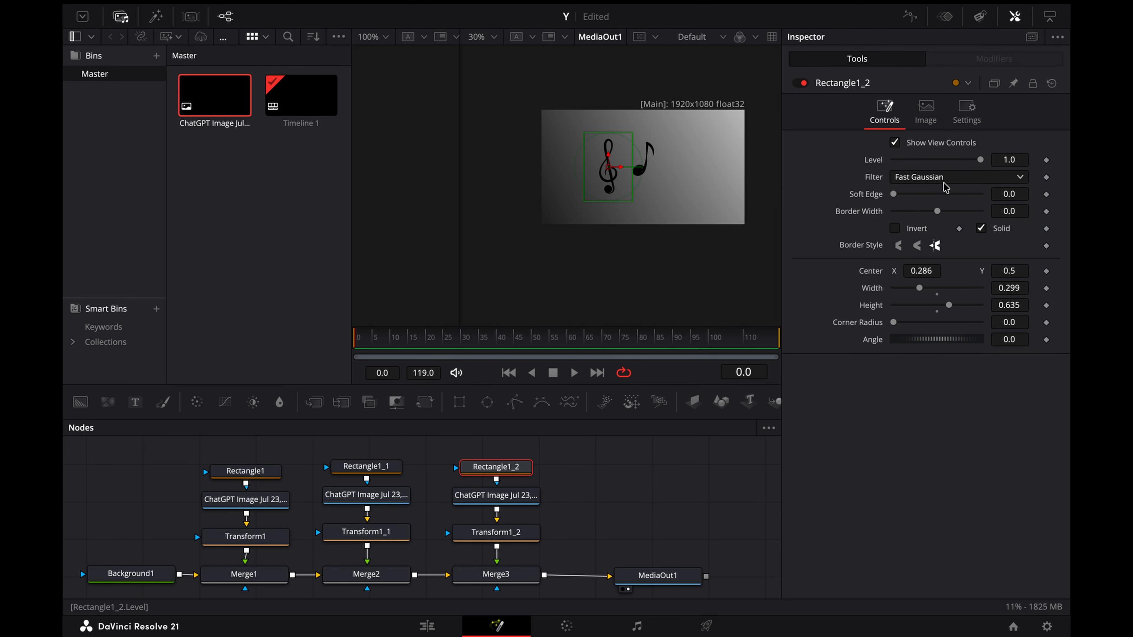
left_click_drag(914, 267, 958, 268)
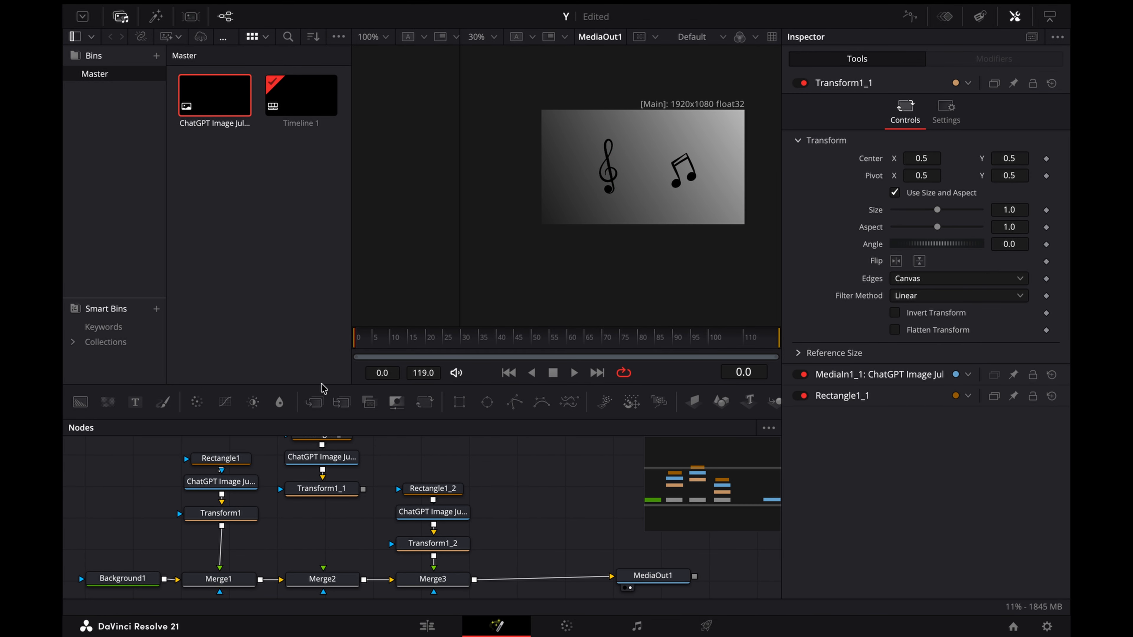
Step: Insert a Merge between Transform1 and Merge1, and connect the middle note's Transform1_1 to it
left_click_drag(314, 402, 219, 548)
left_click_drag(322, 501, 228, 517)
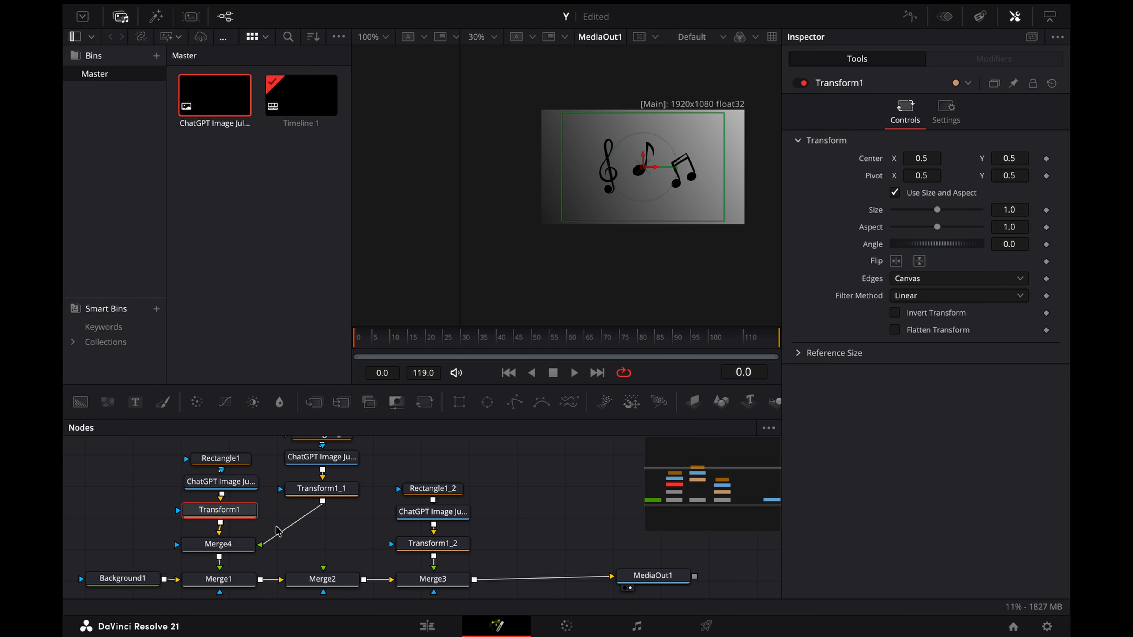
left_click_drag(205, 446, 233, 492)
left_click(218, 530)
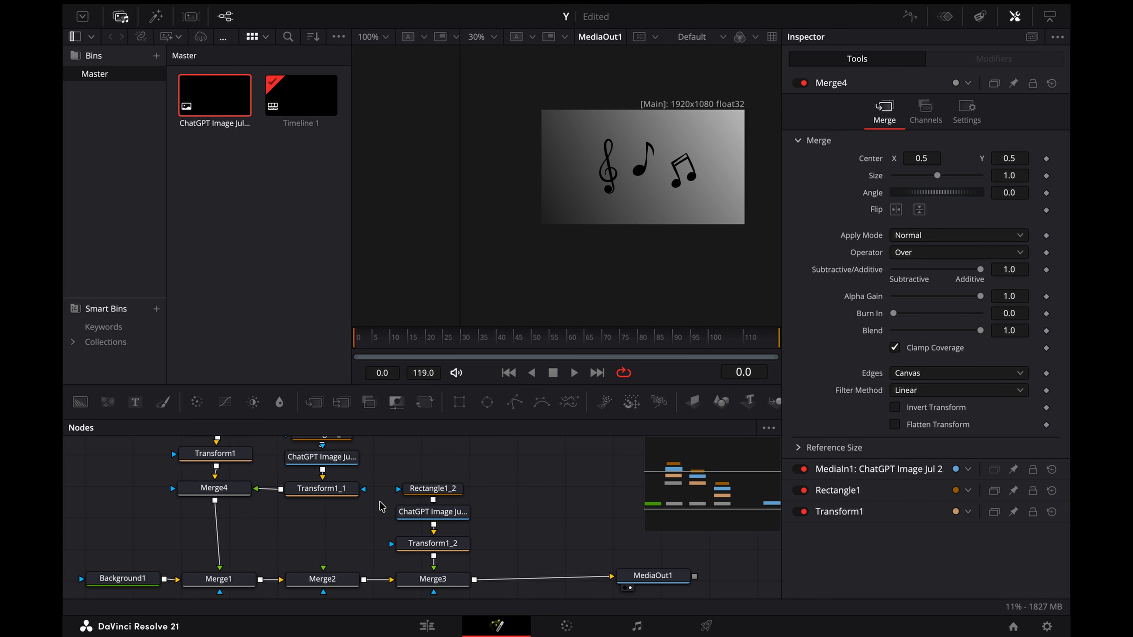
Step: Insert another Merge below Merge4 and connect the beamed notes' Transform1_2 to it
left_click_drag(313, 402, 215, 531)
left_click_drag(434, 557, 235, 539)
left_click_drag(439, 469, 443, 533)
Step: Insert a Transform after Merge5 and try moving all three notes together to centre X 0.344
key("shift+space")
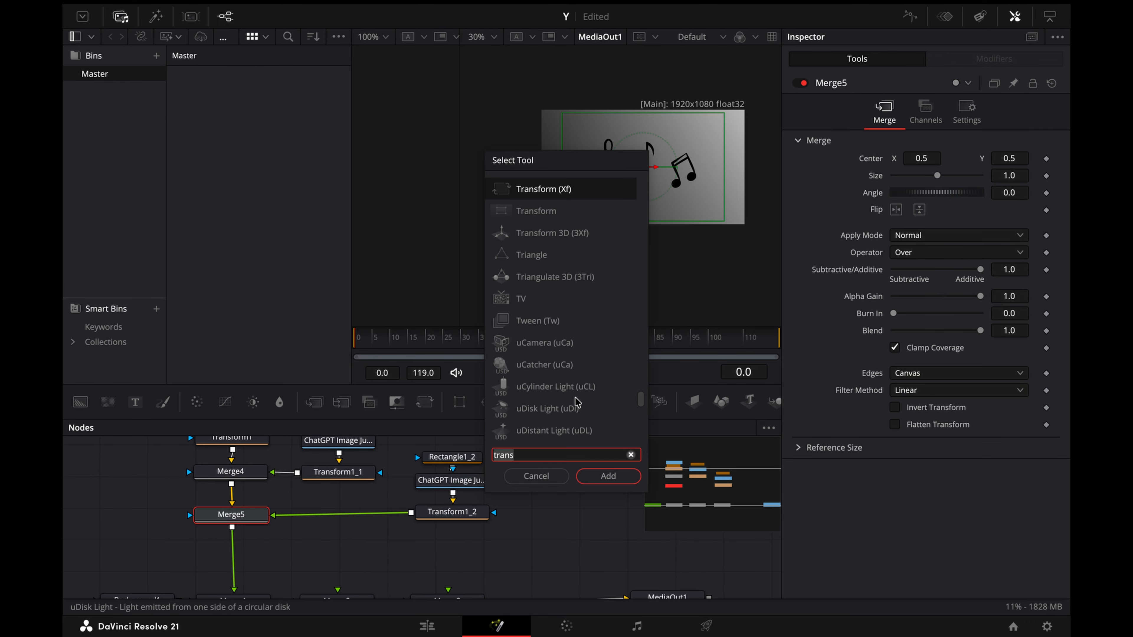
left_click(634, 476)
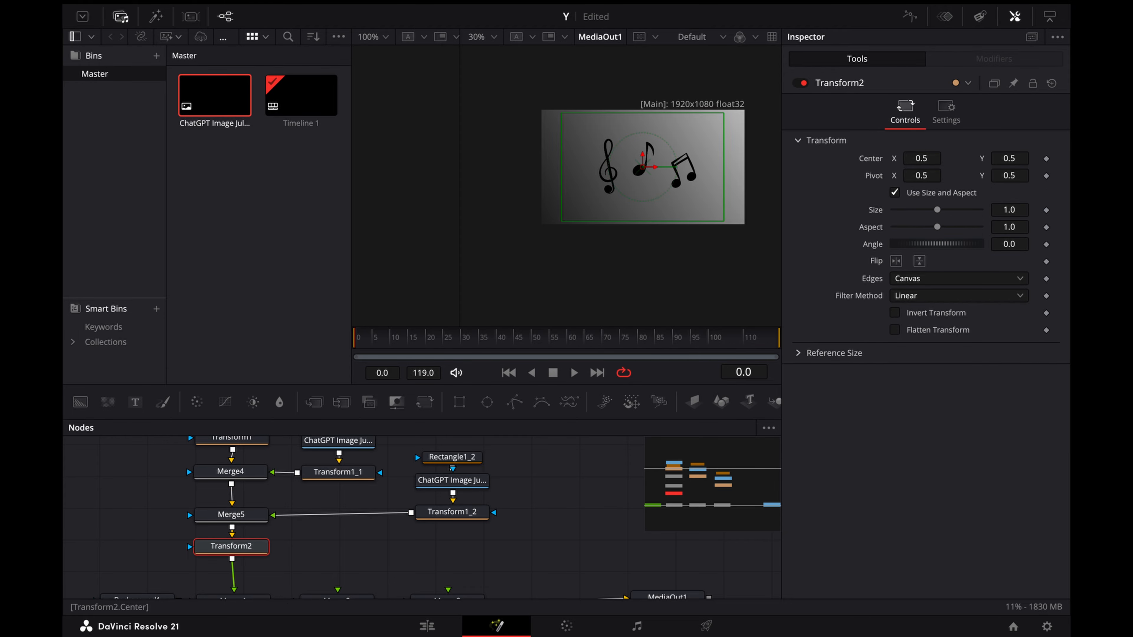
left_click_drag(921, 158, 851, 158)
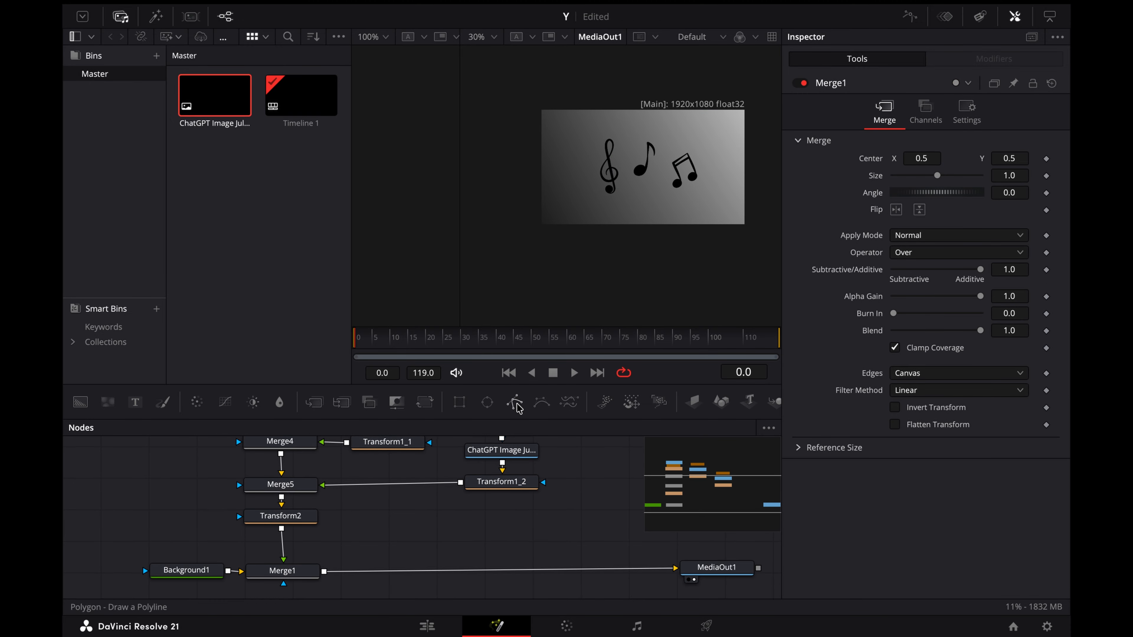
Step: Add a second Background masked by a Polygon and connect it to Merge2, over the notes
left_click_drag(514, 402, 324, 572)
left_click(80, 402)
scroll(414, 508, "down", 3)
left_click_drag(365, 445, 412, 483)
left_click_drag(412, 483, 415, 593)
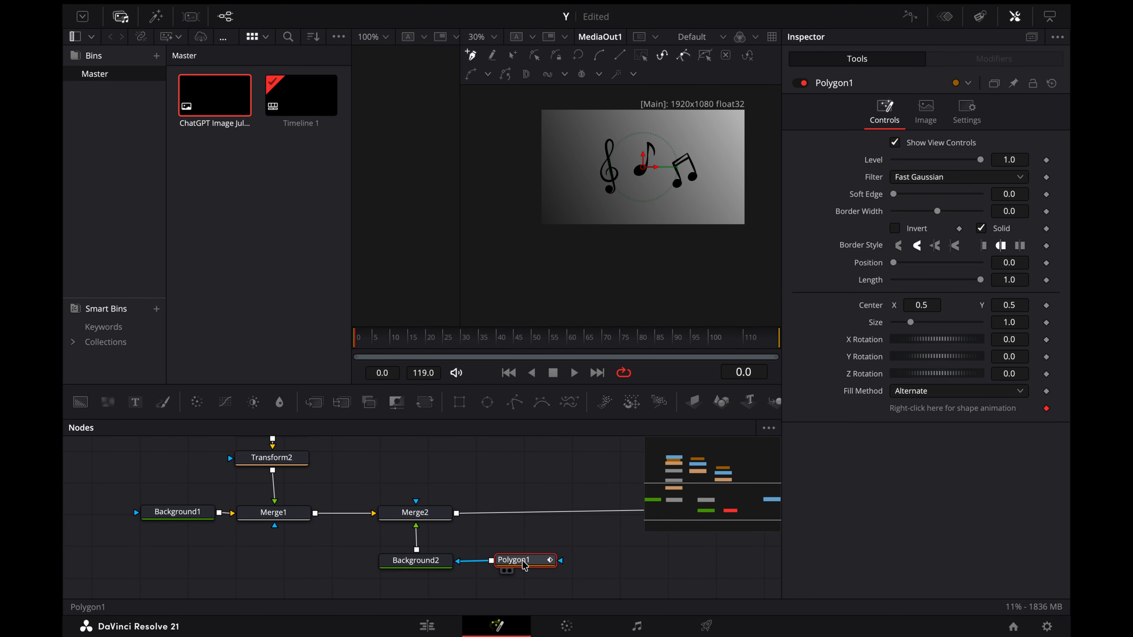
Step: Draw a smooth, open six-point Polygon path from beyond the frame's lower left across the notes to its upper right, with border width 0.0019
left_click(497, 229)
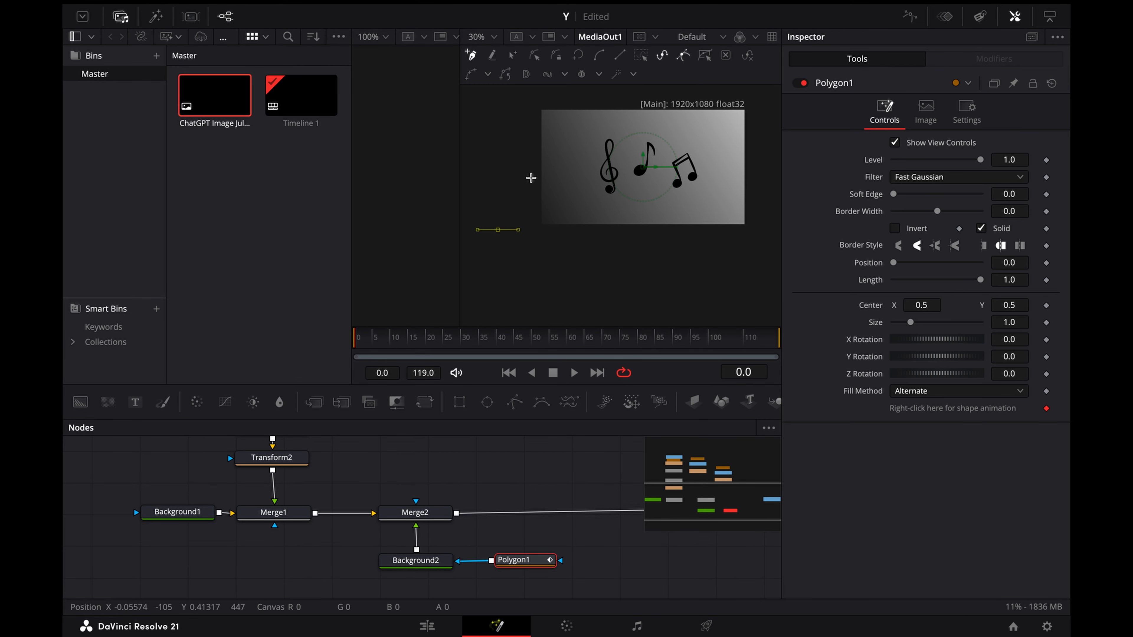
left_click(554, 187)
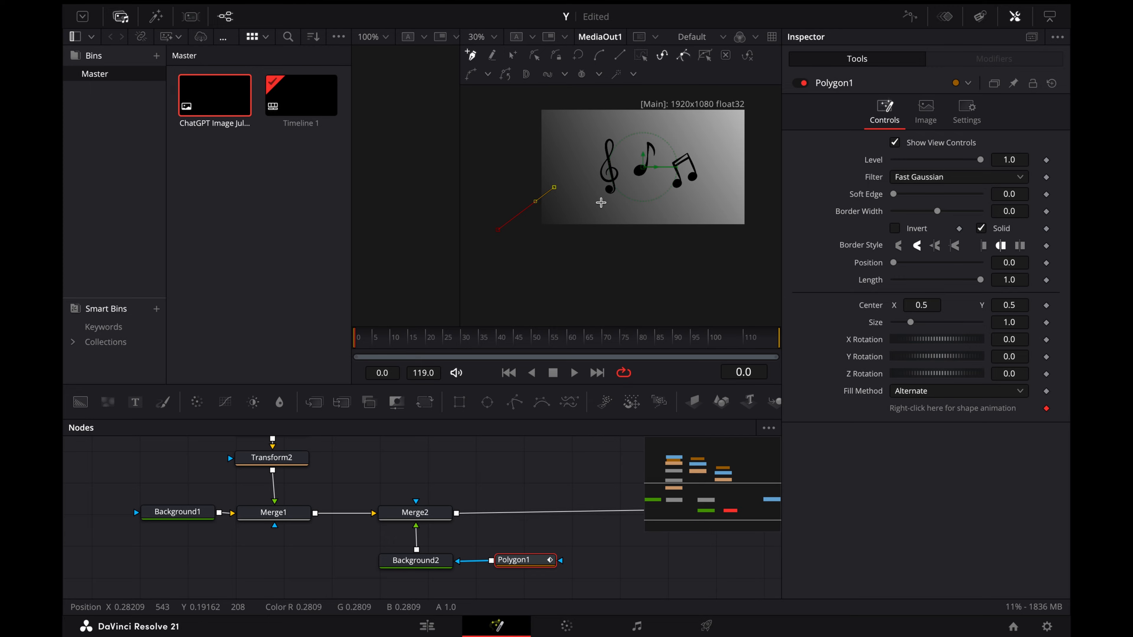
left_click(604, 204)
left_click(632, 151)
left_click(687, 153)
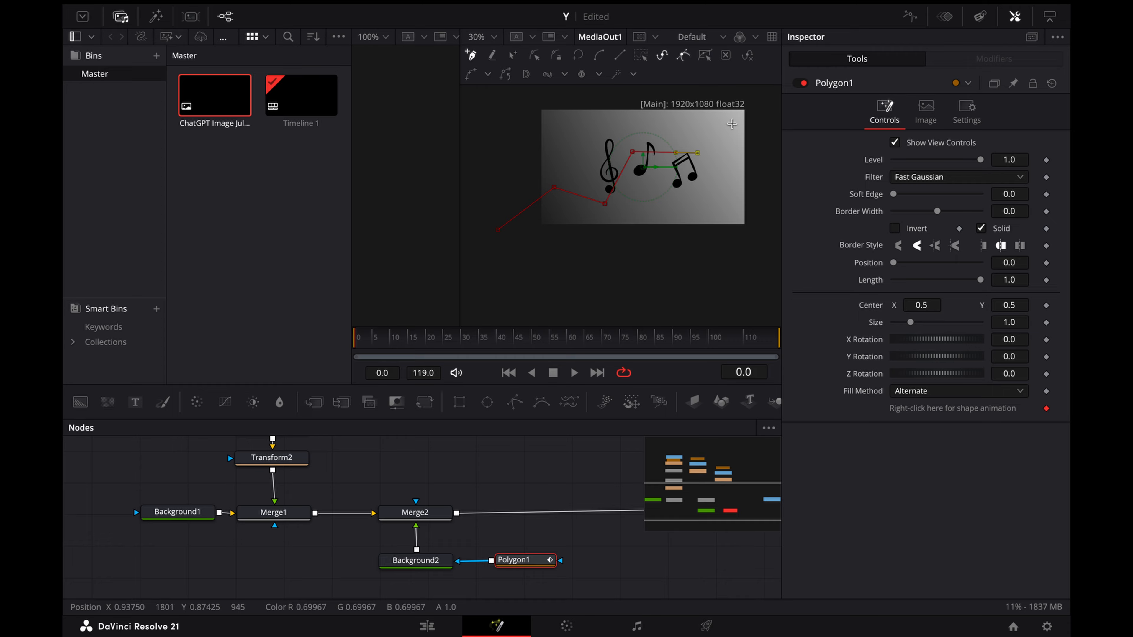
left_click(706, 122)
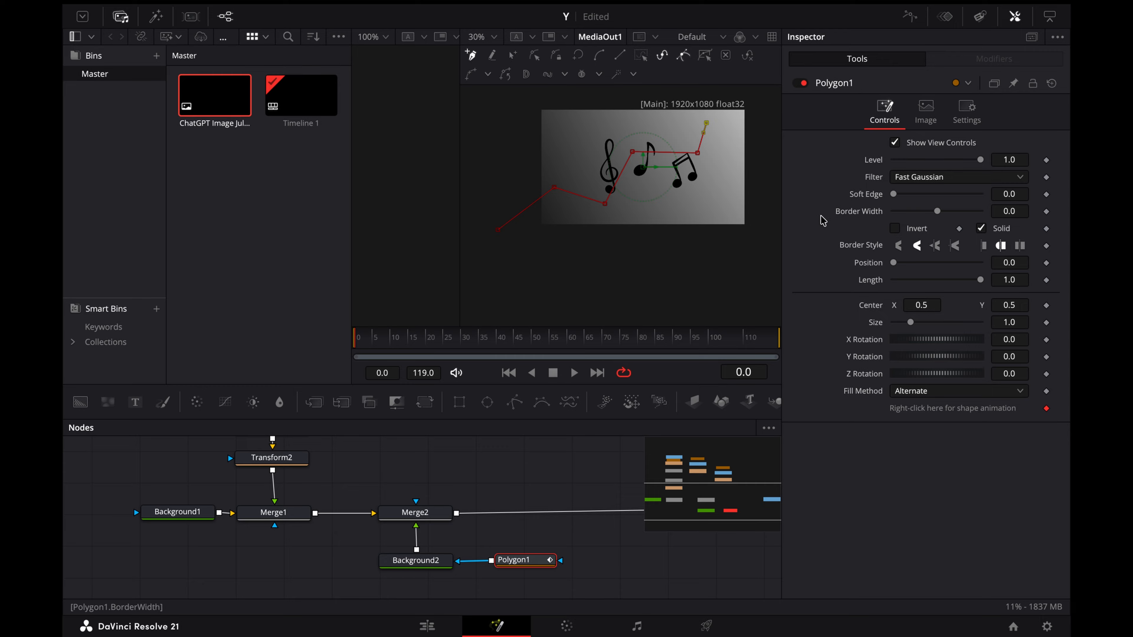
left_click_drag(1001, 212, 1003, 212)
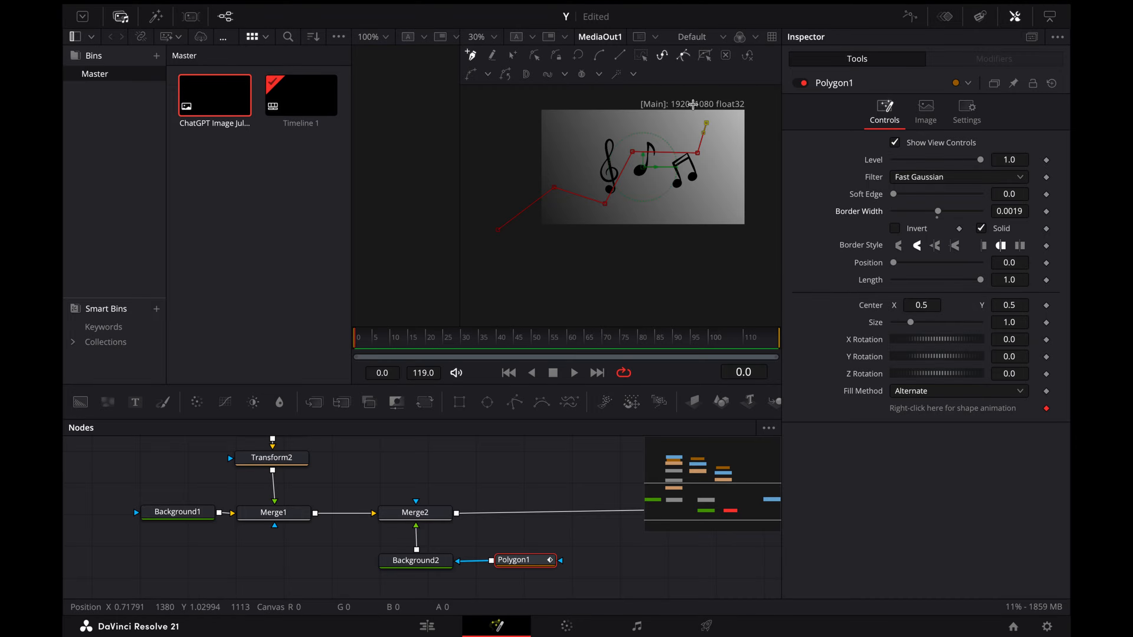
left_click(599, 57)
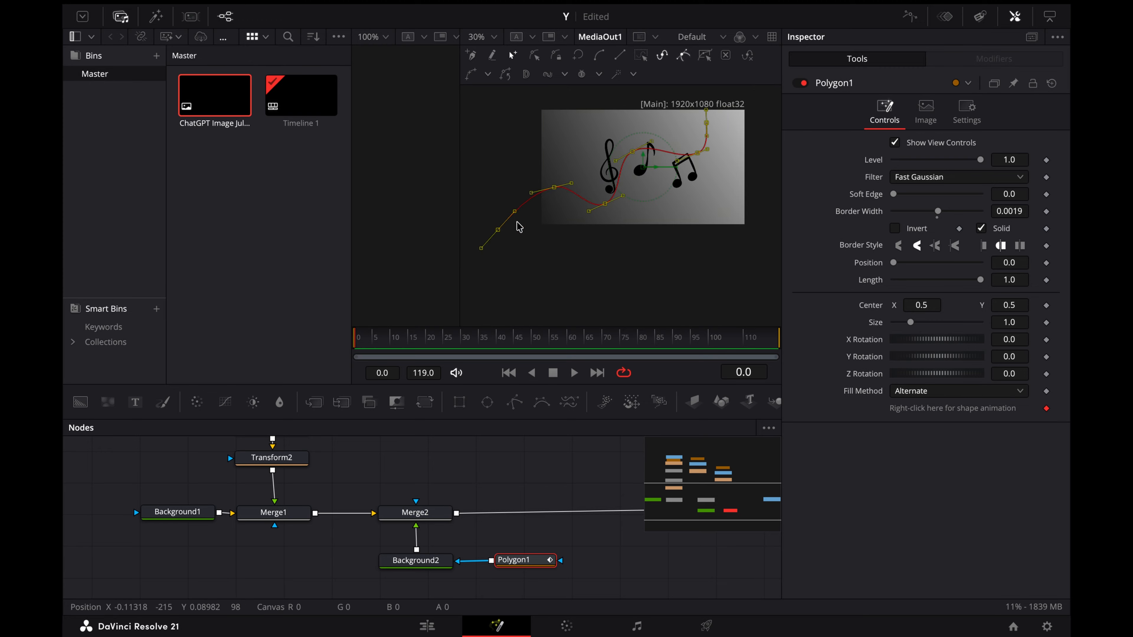
Step: Change Background2's type to Gradient and set the gradient's start colour to Aqua
left_click(416, 560)
left_click(936, 182)
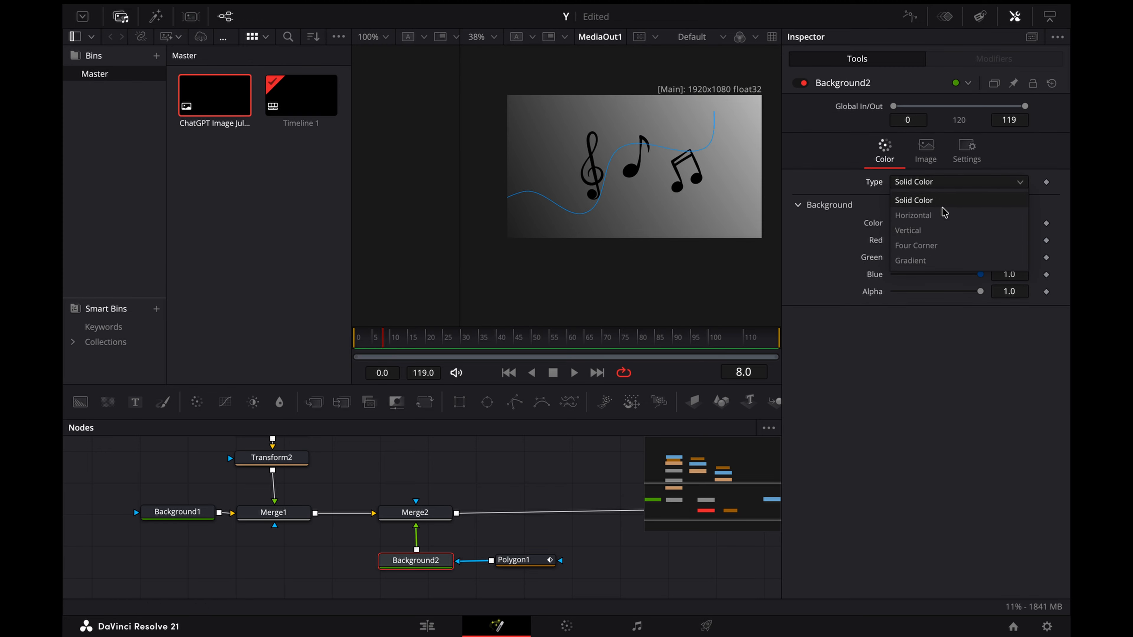
left_click(933, 260)
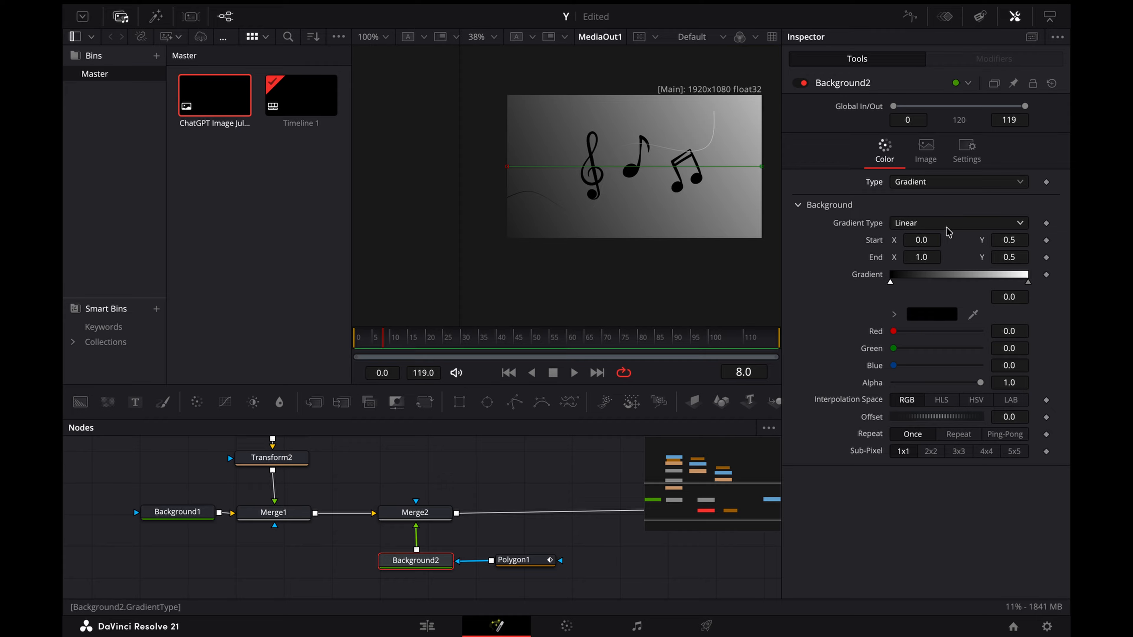
left_click(921, 318)
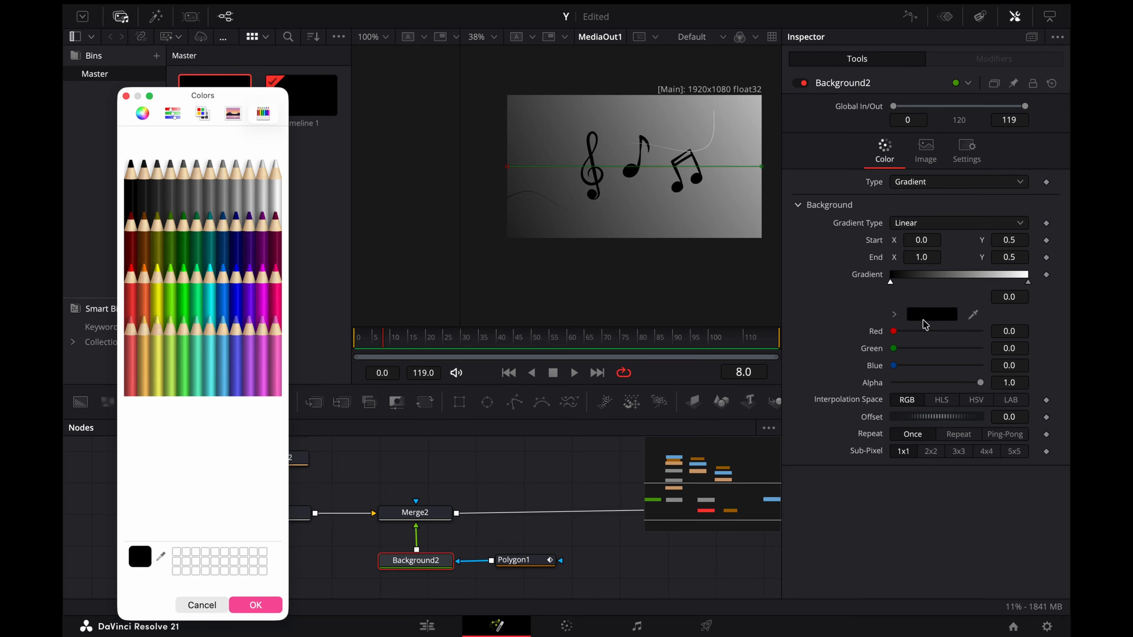
left_click(223, 274)
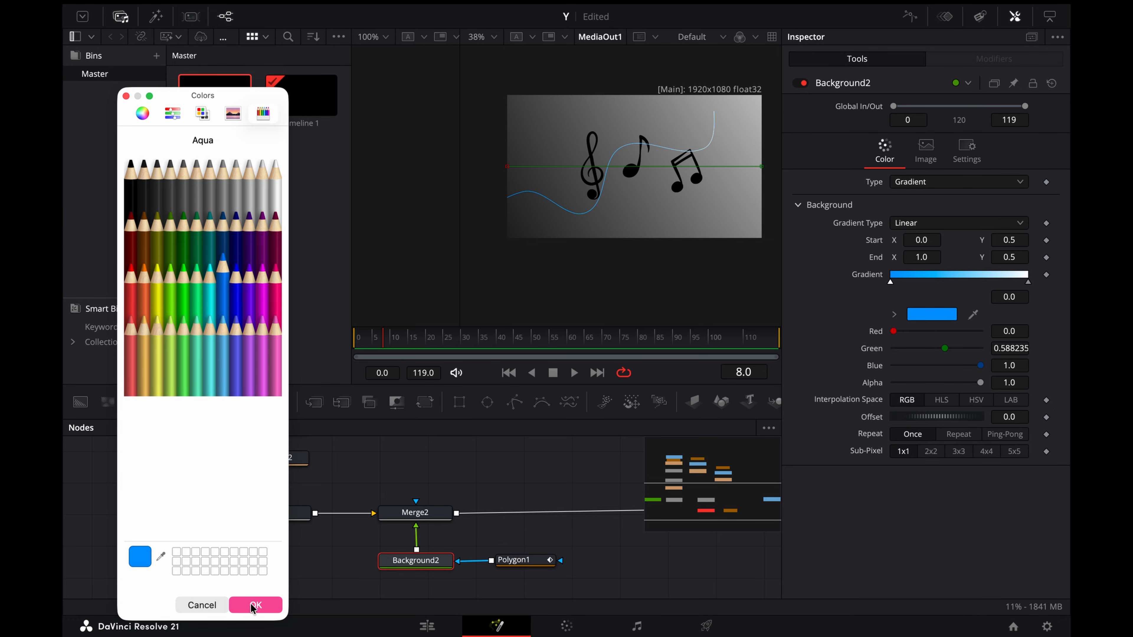
left_click(255, 605)
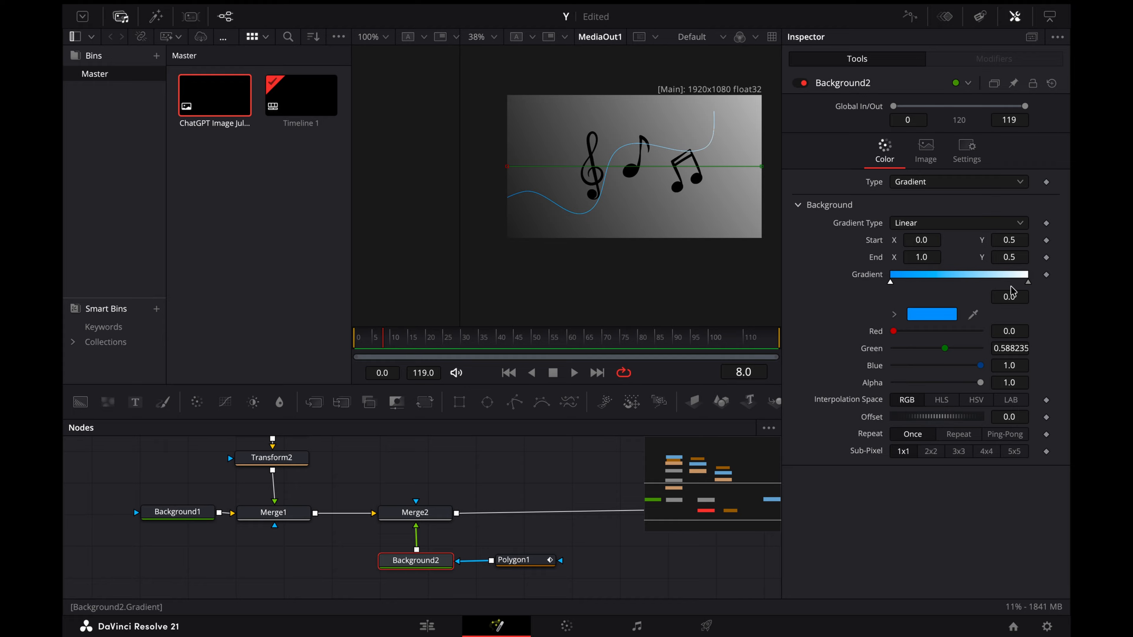
Step: Set the end colour of Background2's gradient to Licorice and move the Aqua stop toward the middle
left_click(1028, 282)
left_click(952, 317)
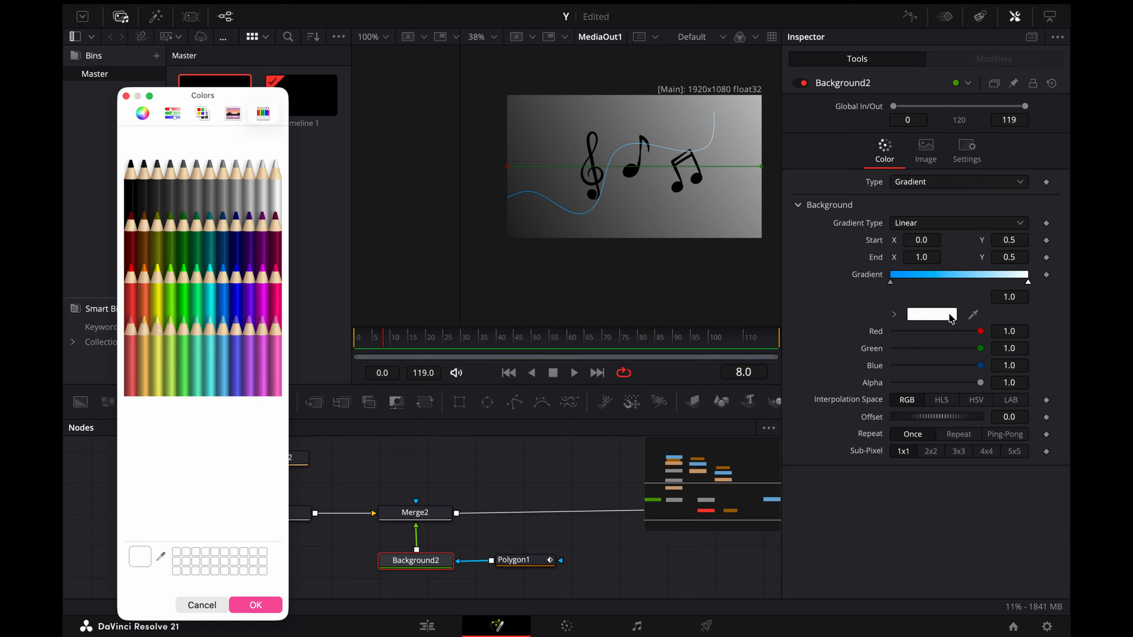
left_click(134, 174)
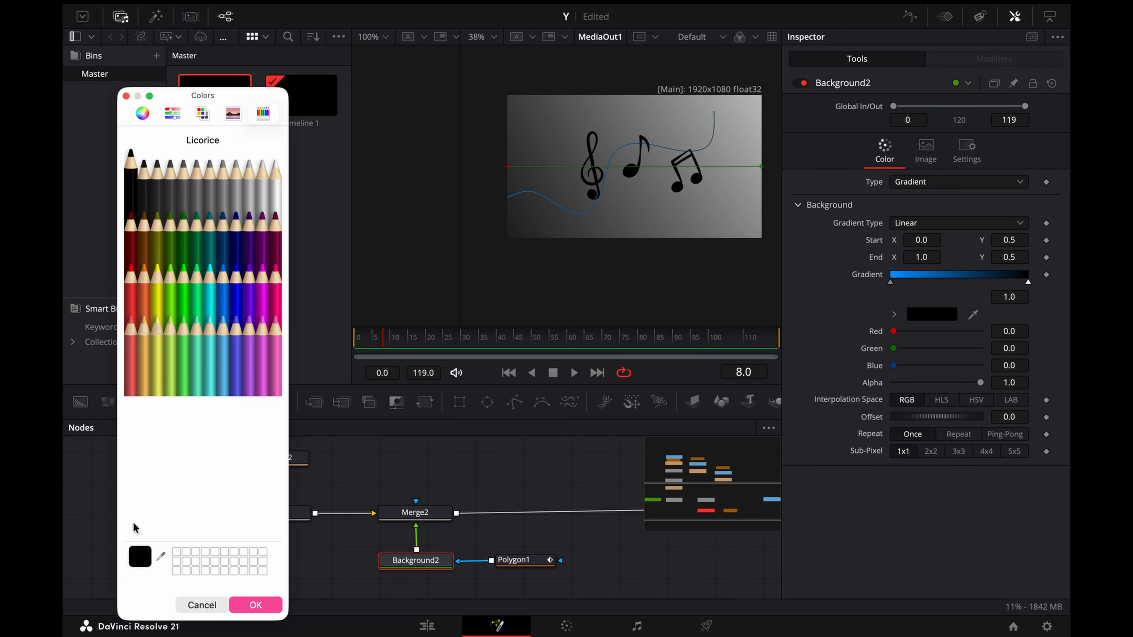
left_click(244, 605)
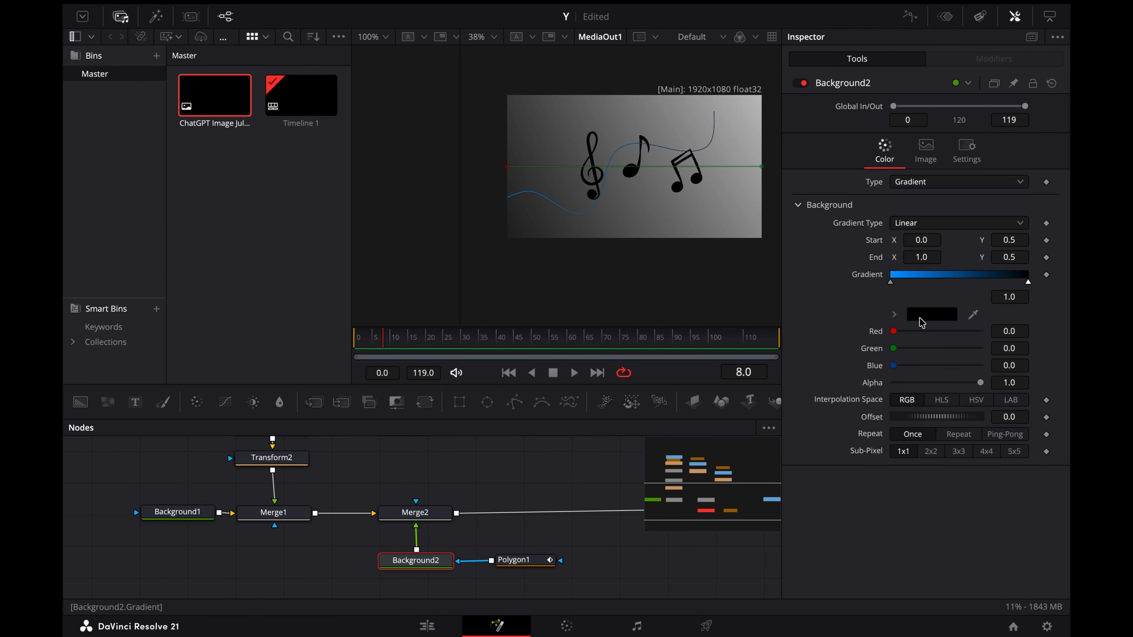
left_click_drag(894, 285, 951, 291)
Step: Move the Merge2, Background2 and Polygon1 nodes beside the notes' merges, and insert a new Merge between Merge4 and Merge5
scroll(544, 519, "left", 2)
left_click_drag(577, 480, 127, 460)
scroll(542, 517, "up", 2)
scroll(175, 475, "up", 2)
left_click(243, 491)
left_click_drag(315, 402, 329, 480)
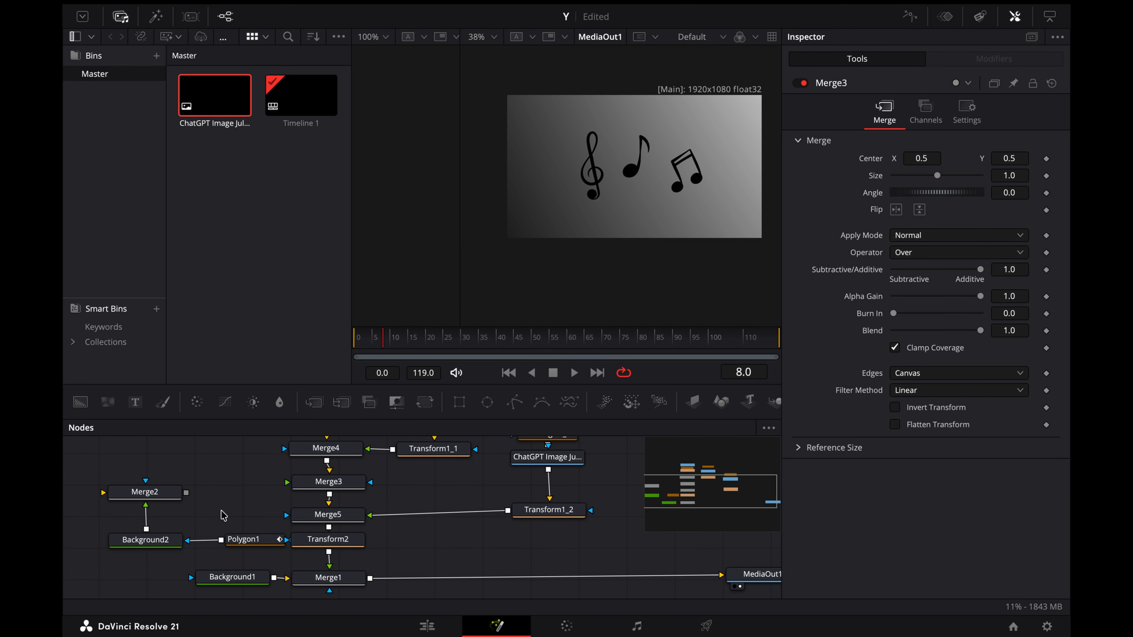
left_click_drag(232, 534, 215, 535)
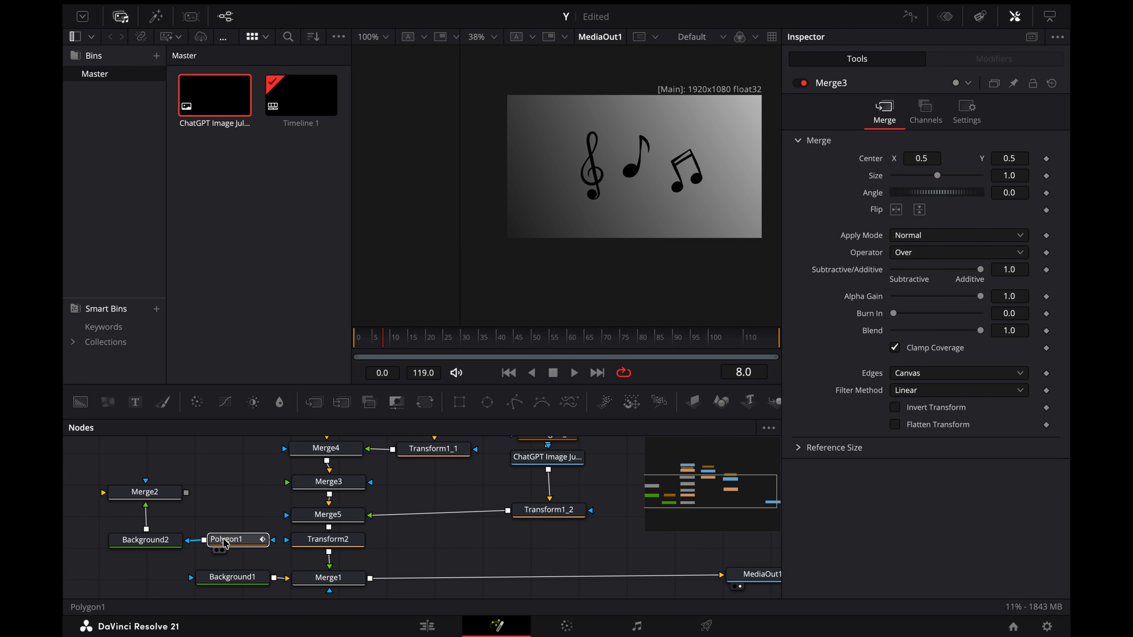
Step: Delete the old Merge2 node and connect Background2's output to Merge3's foreground input
left_click(166, 494)
key("Delete")
left_click_drag(146, 553, 287, 482)
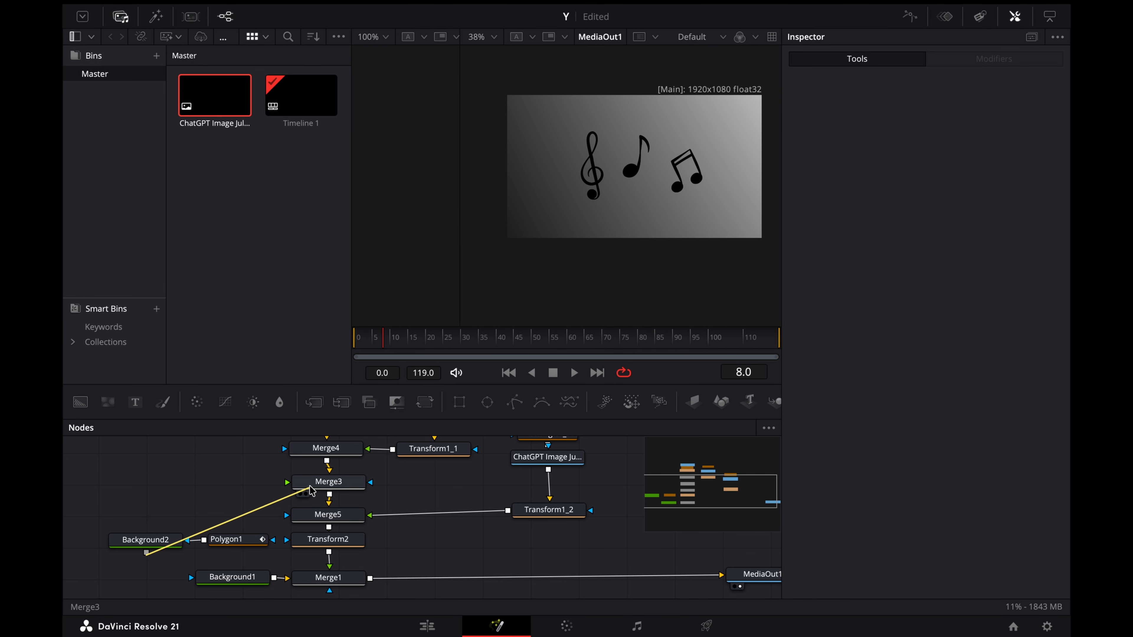
scroll(683, 141, "up", 8)
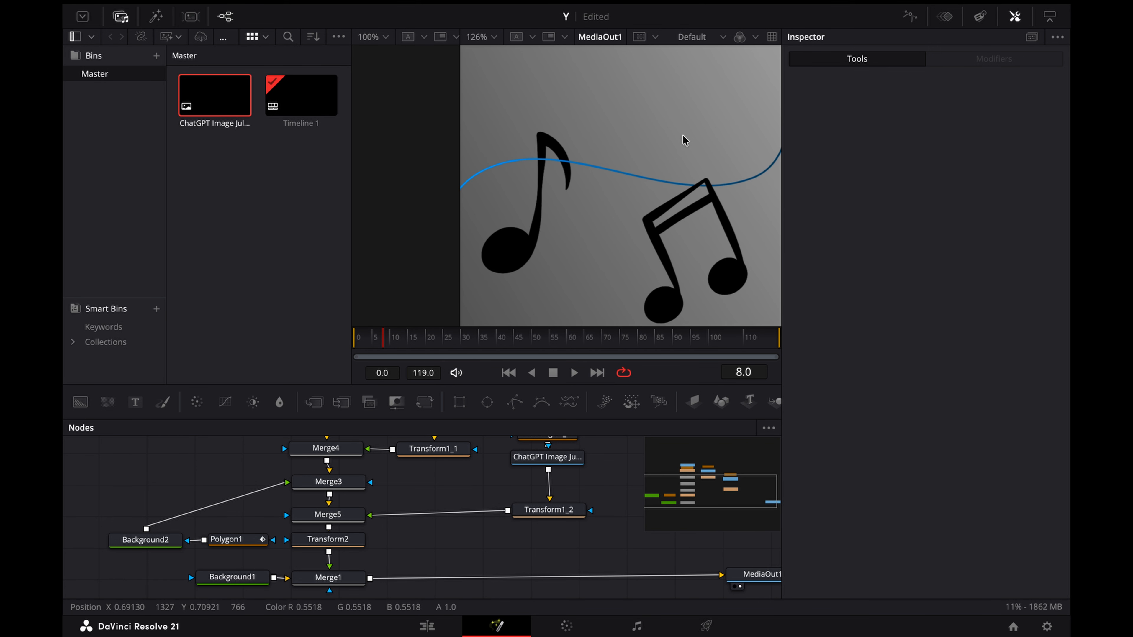
scroll(684, 141, "down", 6)
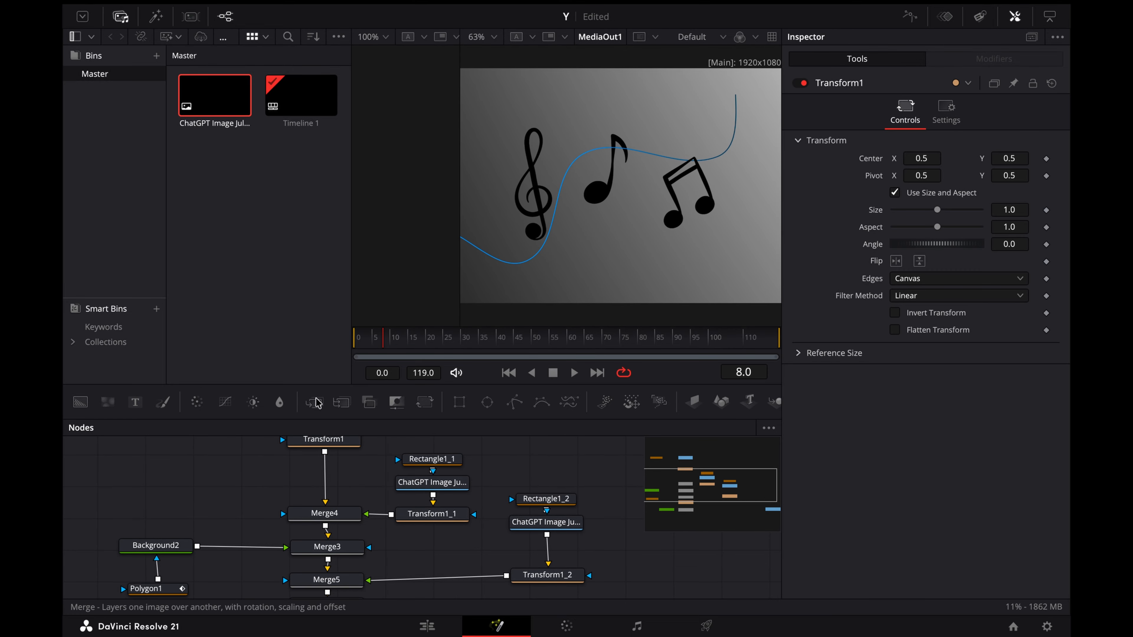
Step: Insert a new Merge between Transform1 and Merge4, and paste a copy of the Background2 and Polygon1 pair
left_click_drag(314, 402, 324, 476)
scroll(223, 484, "left", 1)
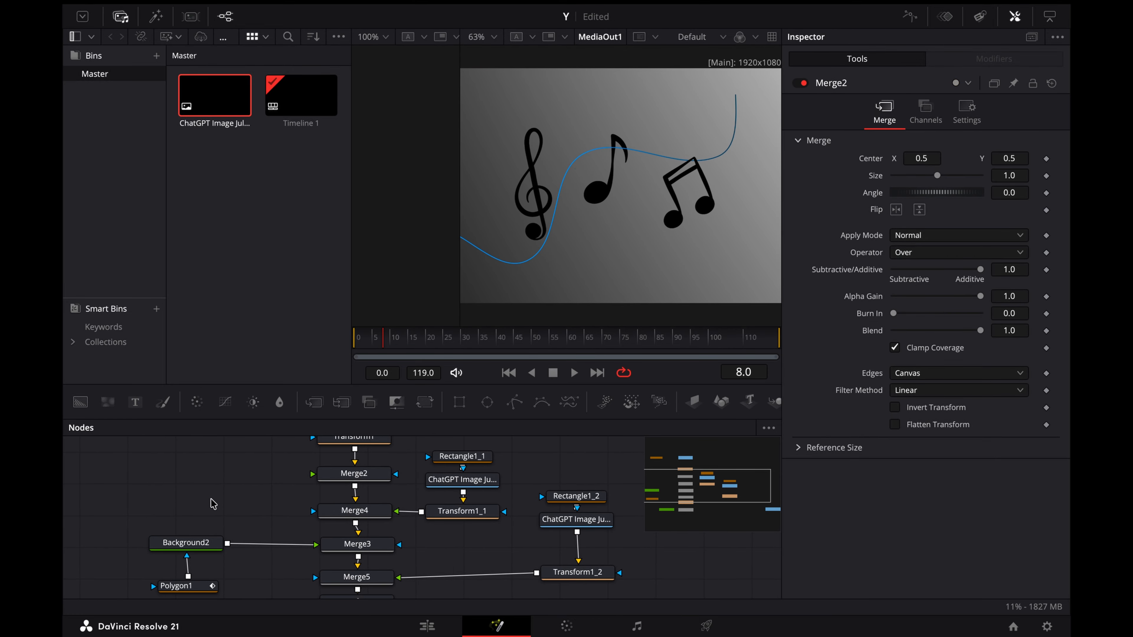
left_click_drag(213, 501, 191, 593)
key("super+c")
left_click(189, 494)
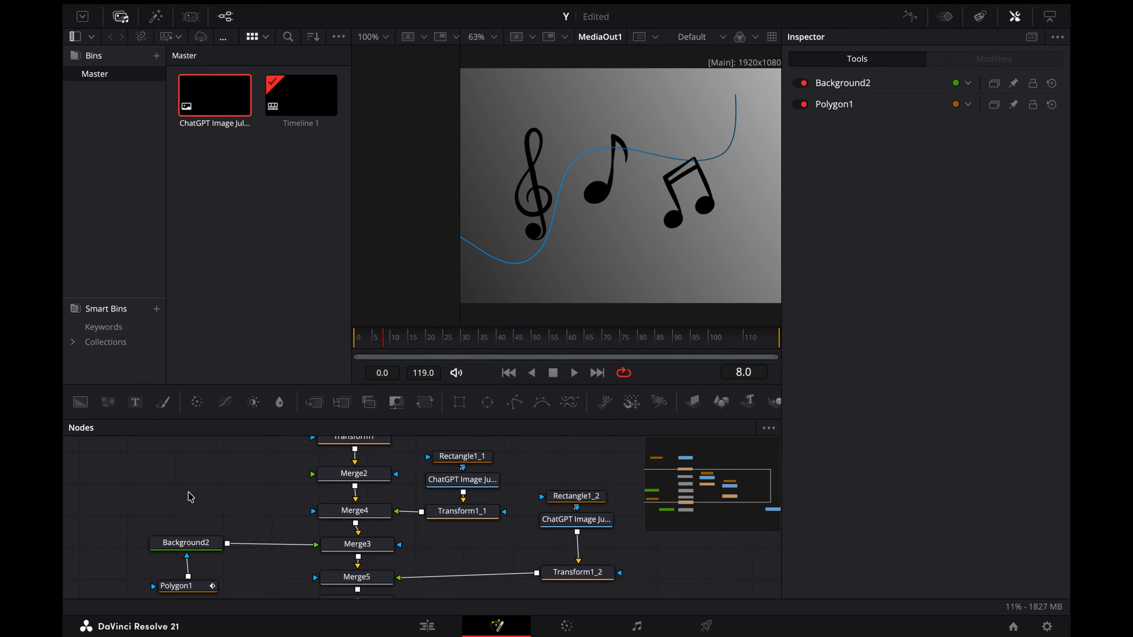
key("super+v")
Step: Connect the copied background to the new Merge2 and arrange its polygon node above it
left_click_drag(210, 496, 312, 474)
left_click(239, 496)
left_click_drag(197, 464, 196, 473)
left_click_drag(203, 512, 206, 444)
left_click(220, 474)
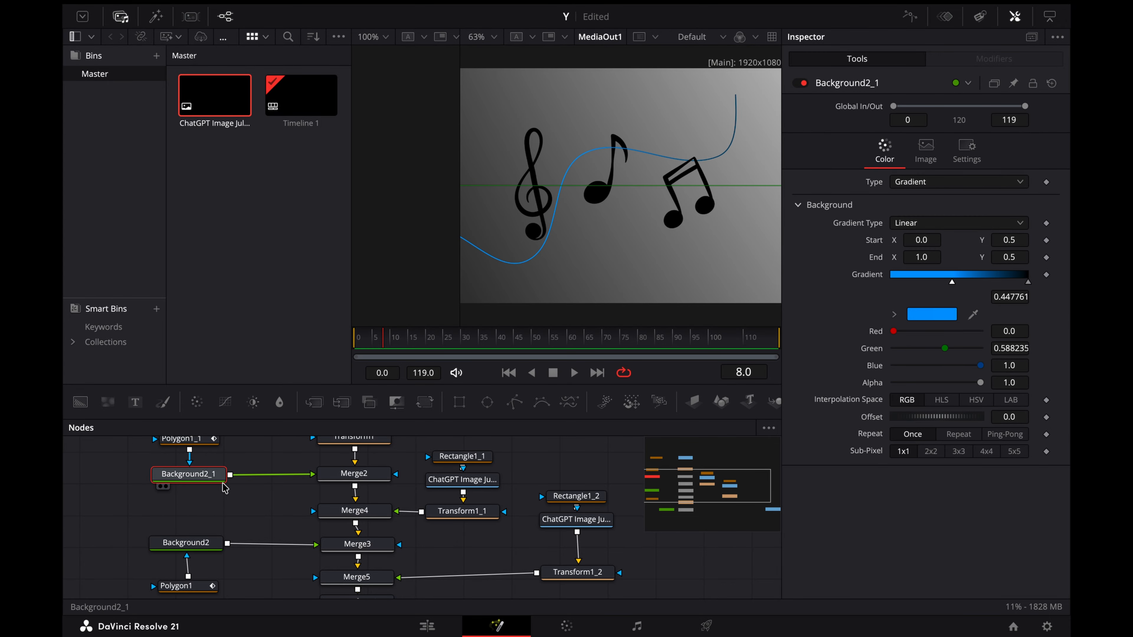
Step: Add a Transform node after Background2_1 and set its Center Y to 0.422
scroll(207, 504, "up", 2)
key("shift+space")
type("trans")
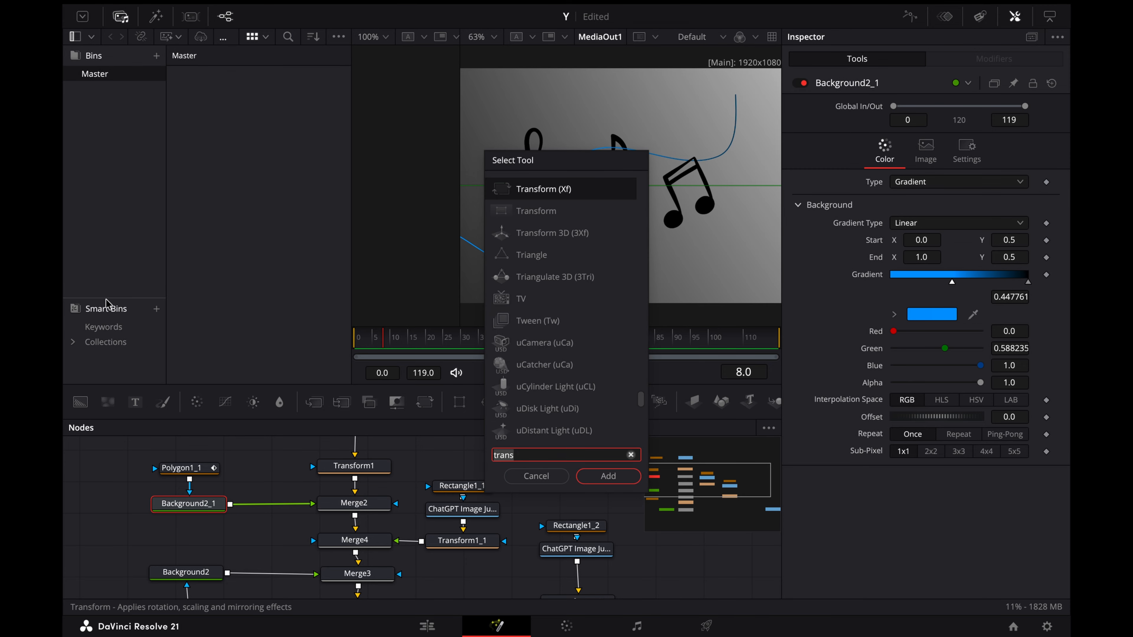
left_click(608, 475)
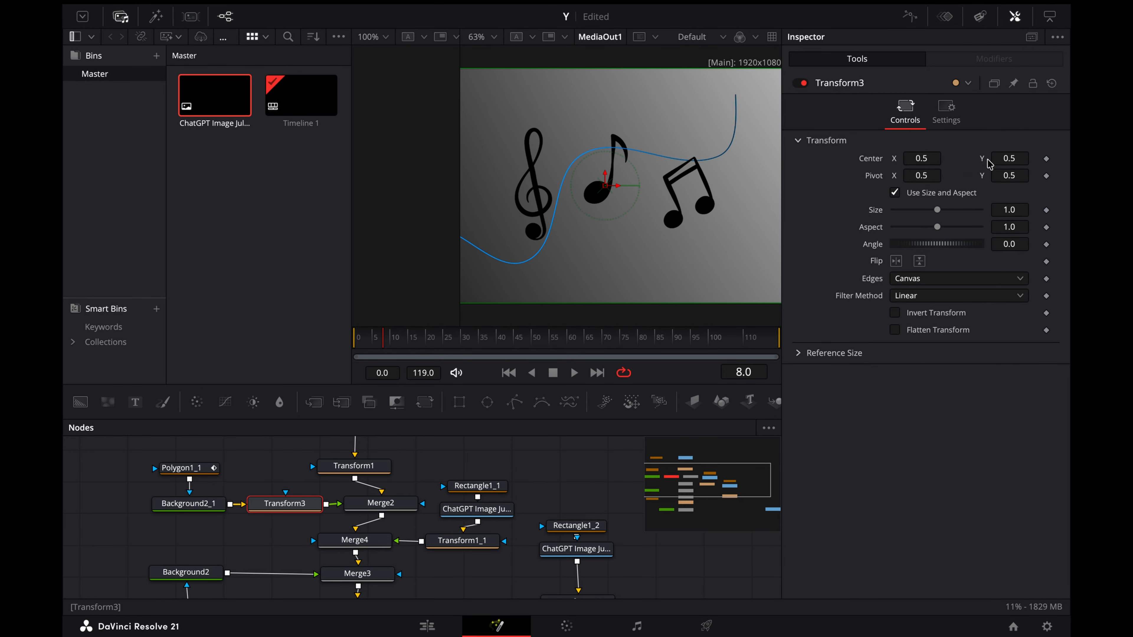
mouse_move(1010, 158)
left_mouse_down()
mouse_move(1025, 158)
mouse_move(1001, 158)
left_mouse_up()
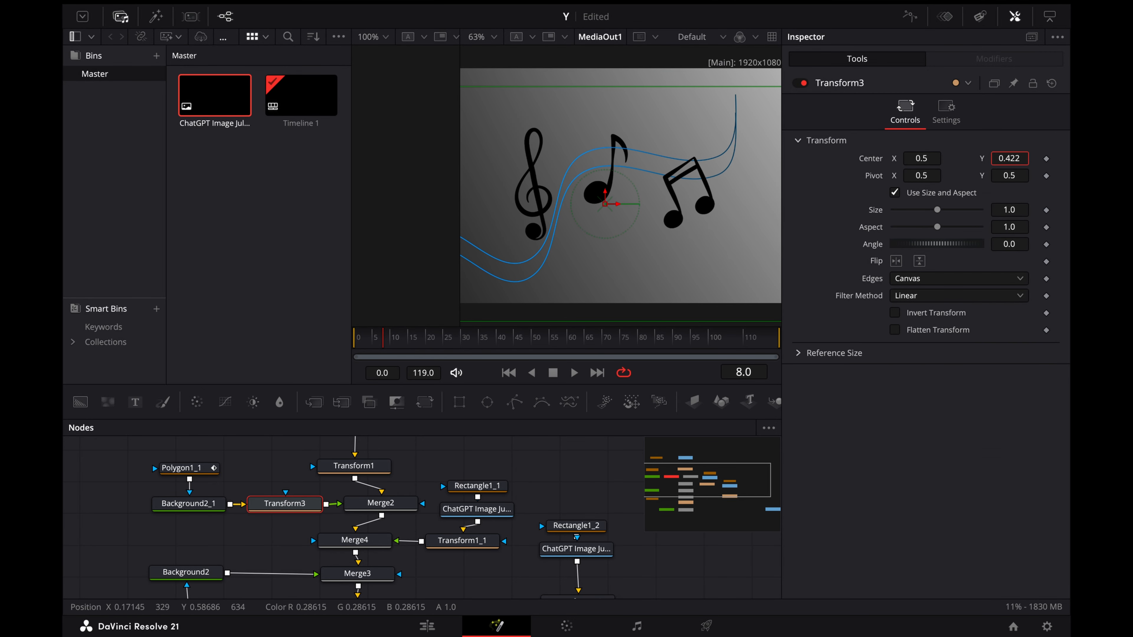
Step: Insert a Duplicate node between Background2_1 and Transform3, with 12 duplicates and Shape Morph 0.228
left_click(188, 503)
key("shift+space")
type("dupli")
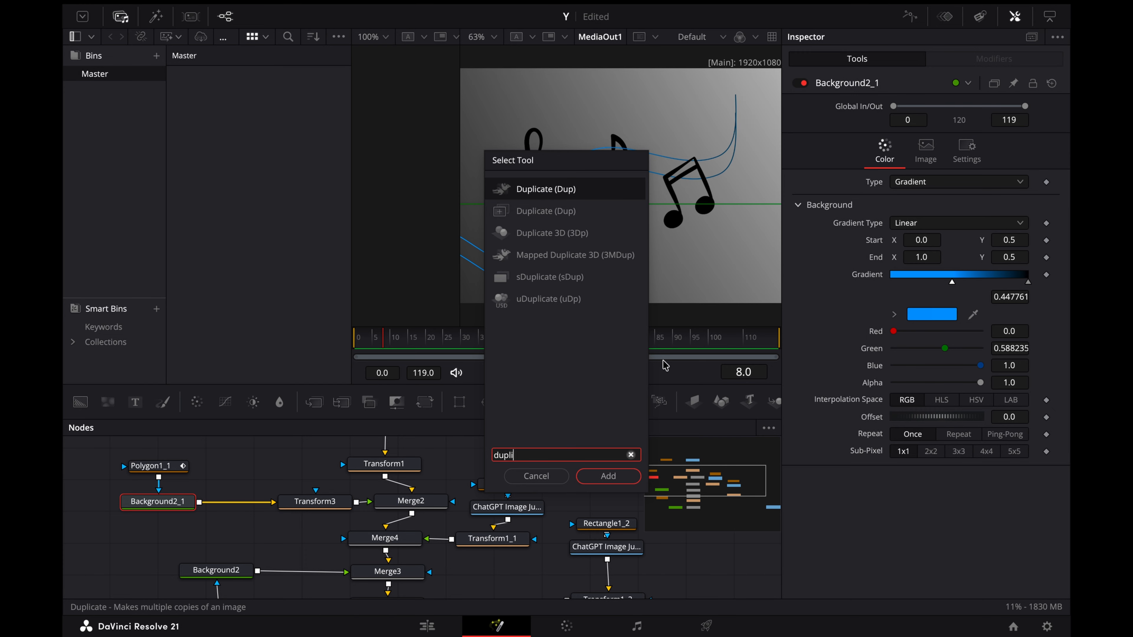
left_click(607, 476)
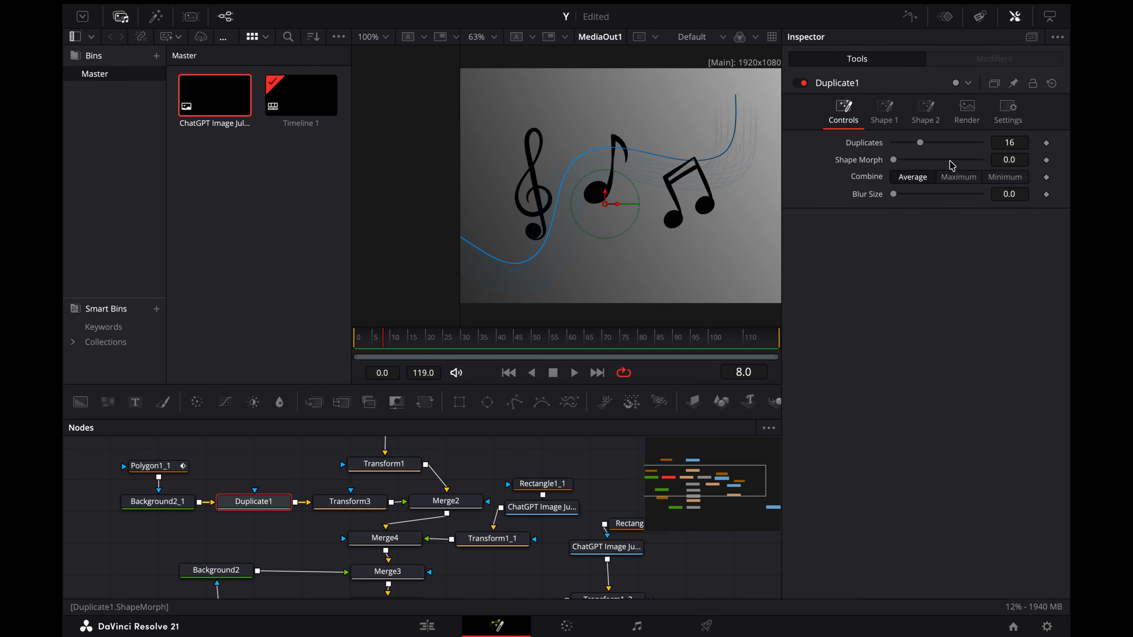
scroll(648, 205, "up", 4)
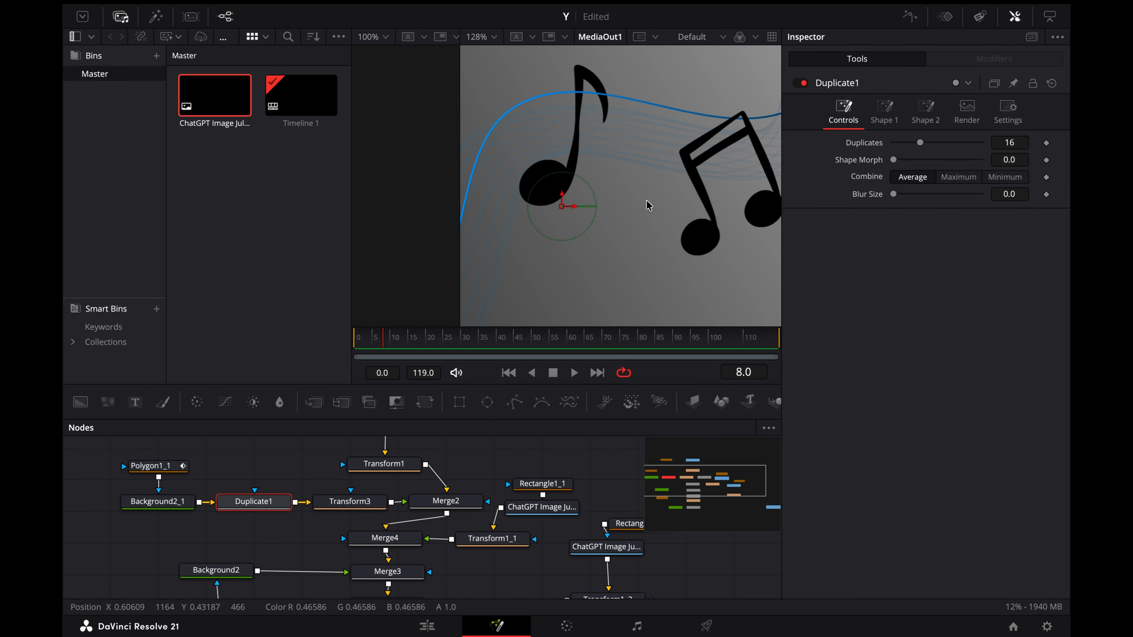
key("ctrl+f")
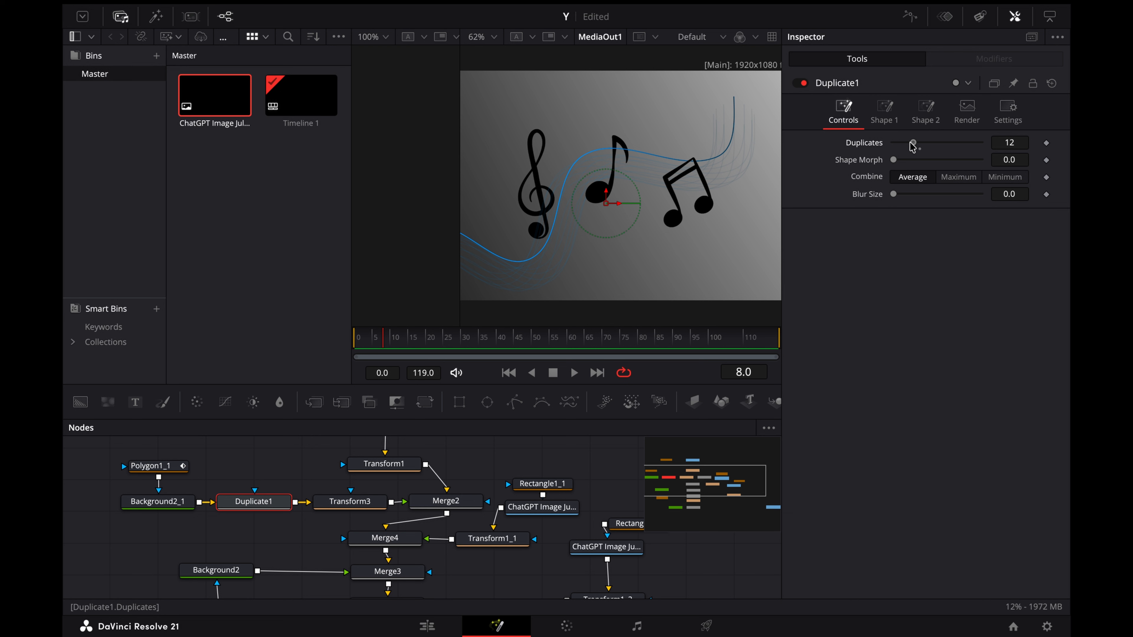
left_click_drag(894, 161, 914, 162)
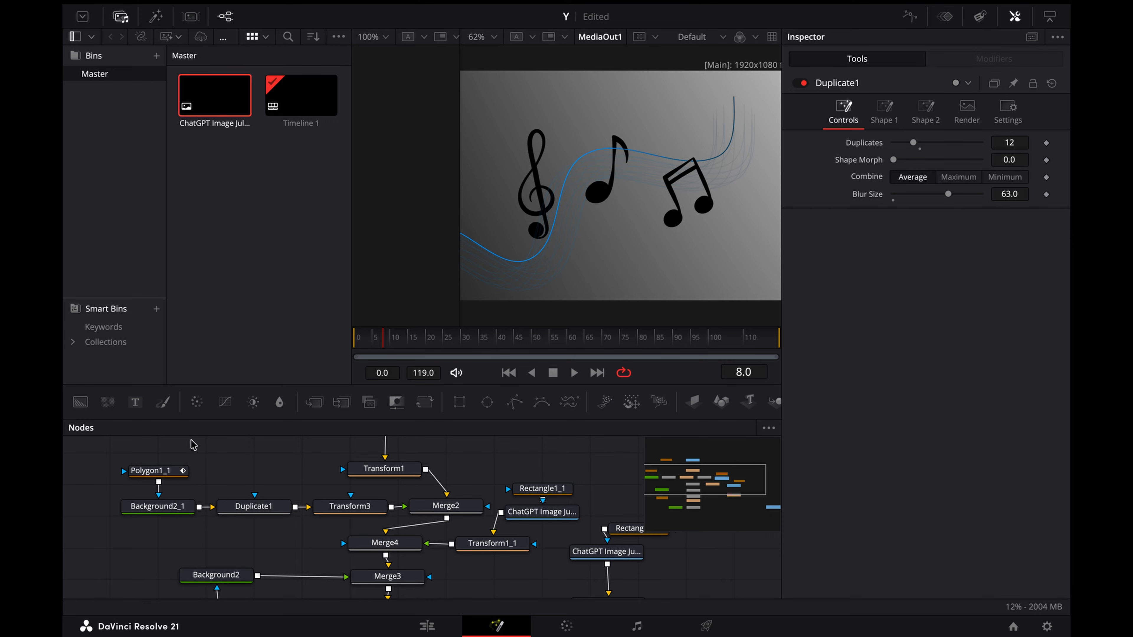
Step: Paste a copy of the Background2_1 and Polygon1_1 pair between Rectangle1 and Duplicate1 in the node graph
left_click_drag(192, 441, 141, 535)
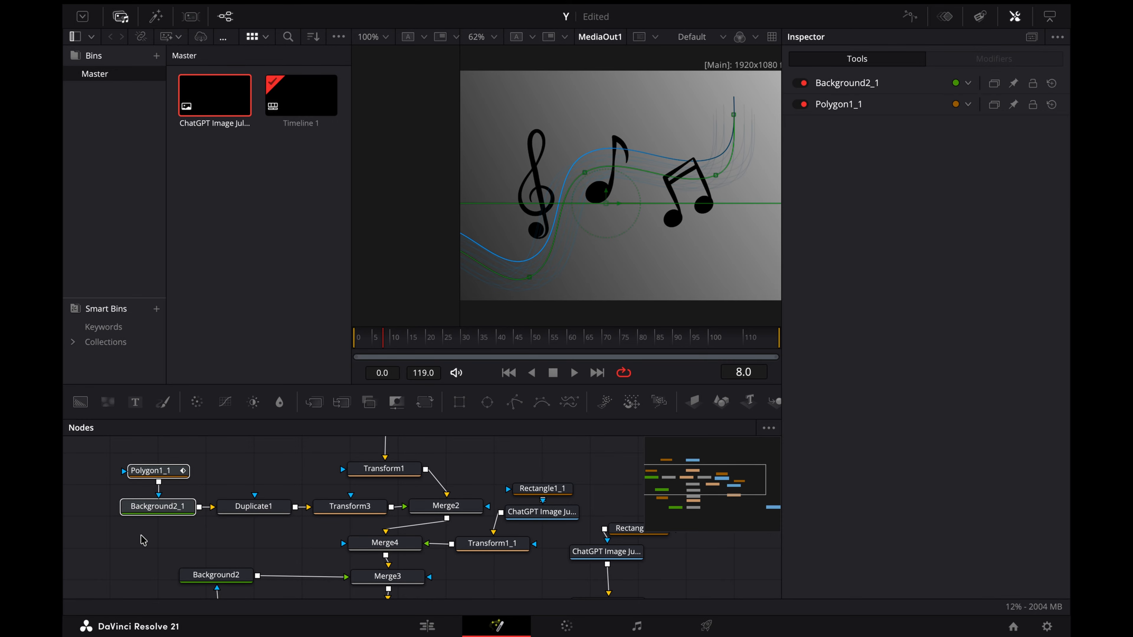
key("ctrl+c")
scroll(246, 469, "up", 2)
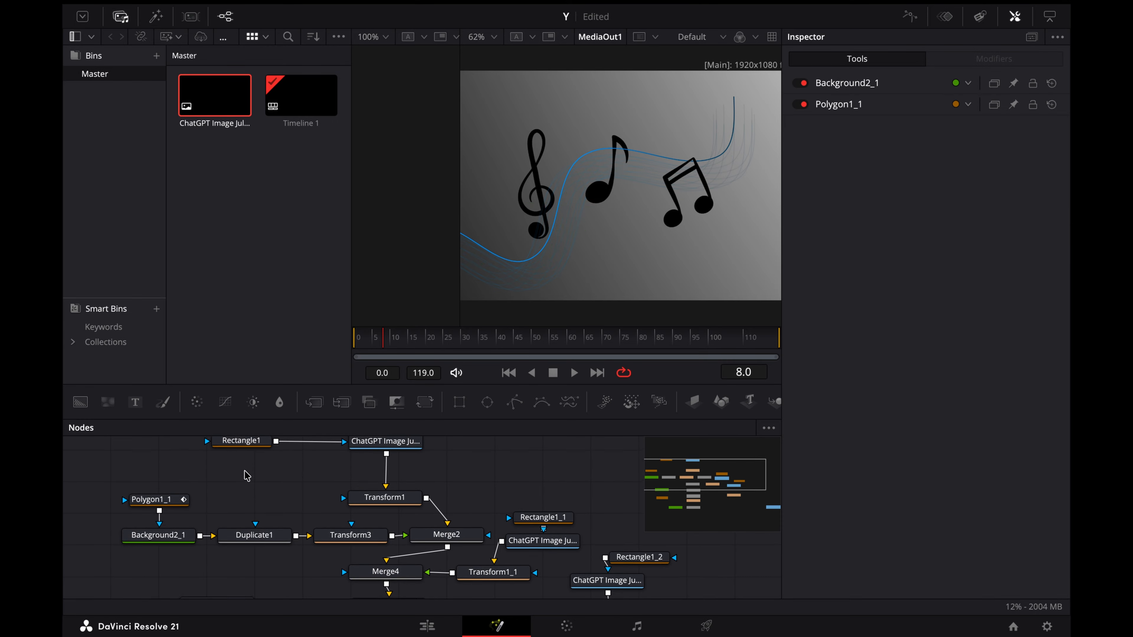
key("ctrl+v")
scroll(245, 470, "up", 1)
left_click_drag(264, 502, 266, 511)
Step: Space out Transform1, Transform3 and Merge2, and insert a Merge between Transform1 and Merge2 with Background2_1_1 as its foreground
left_click_drag(383, 507, 383, 482)
left_click(381, 519)
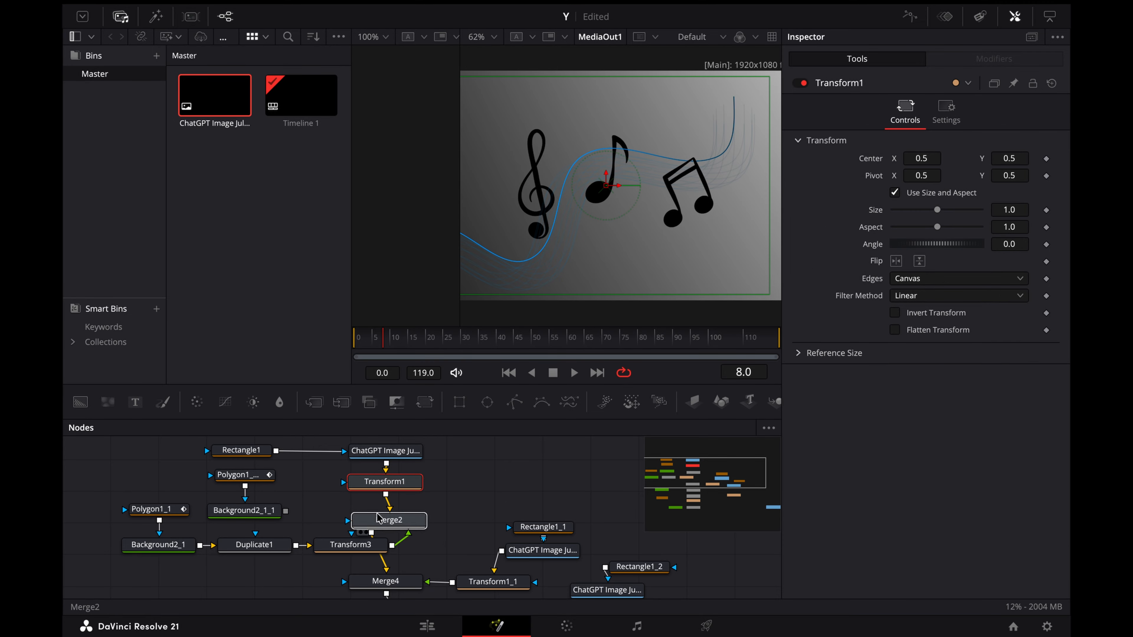
left_click_drag(352, 550, 321, 554)
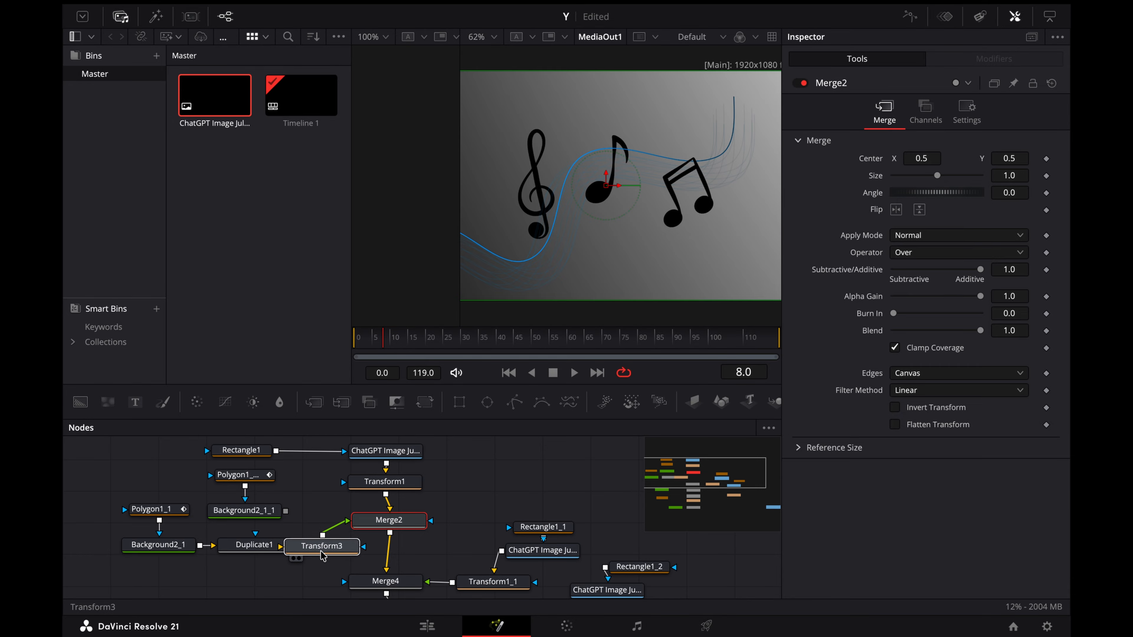
left_click_drag(406, 528, 401, 553)
left_click(401, 549)
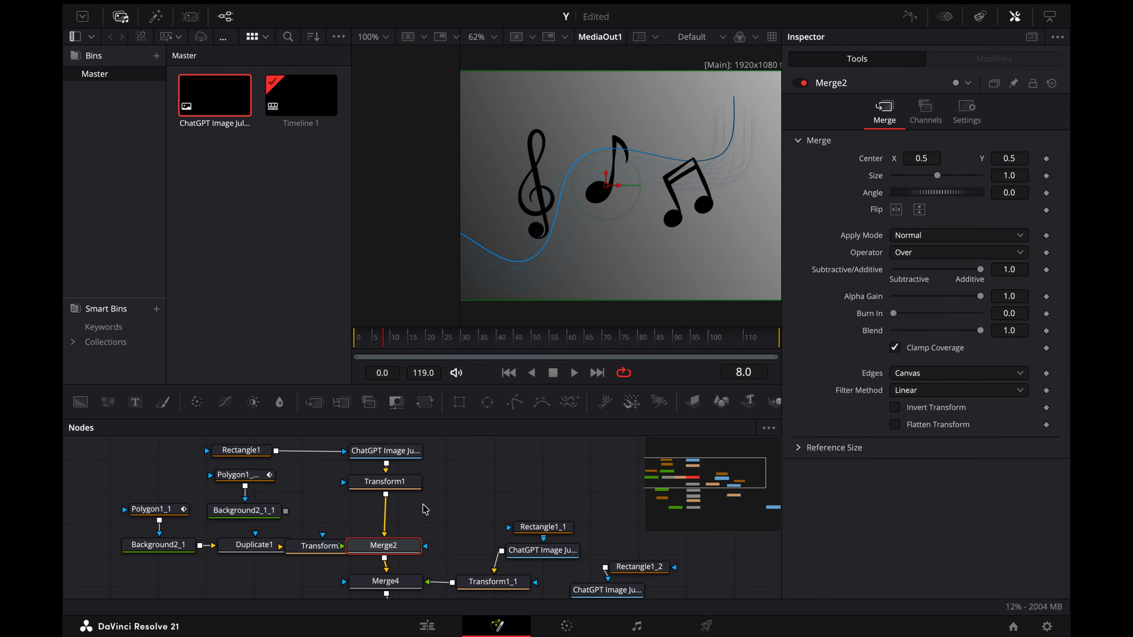
left_click(422, 503)
left_click_drag(315, 402, 390, 517)
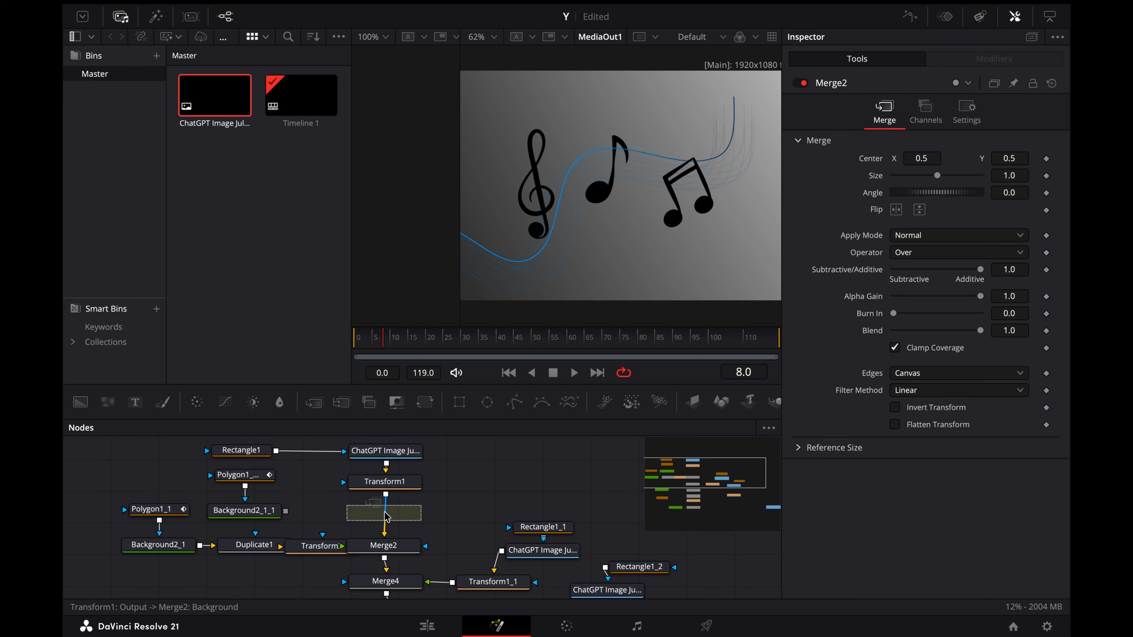
left_click_drag(286, 511, 366, 516)
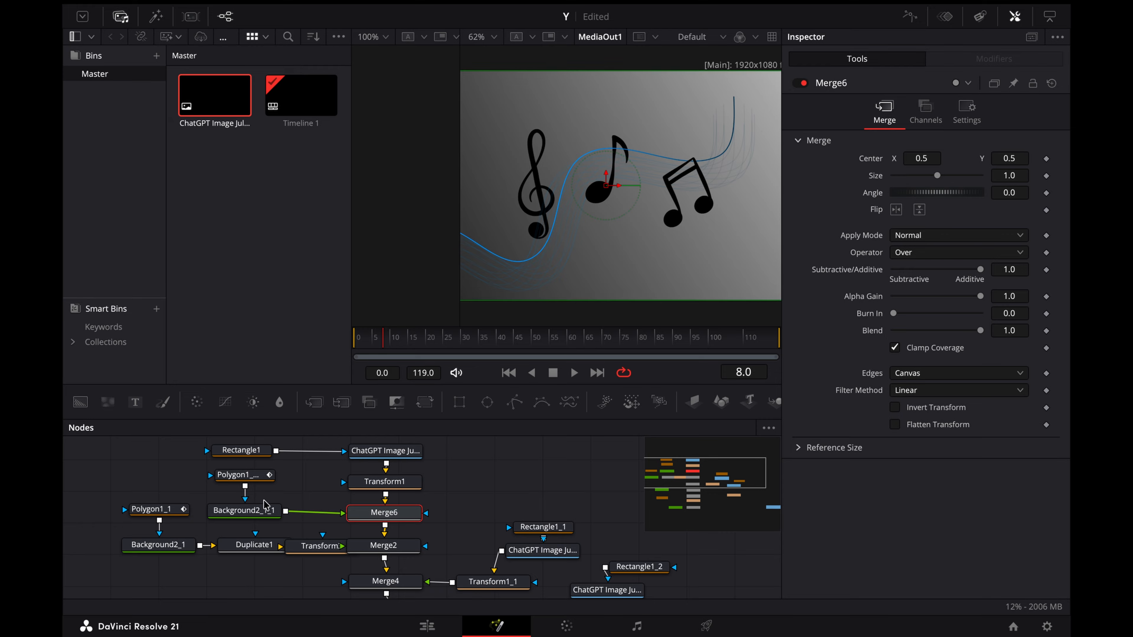
Step: Add a Transform node after Background2_1_1 and set its Size to 1.544 and Center Y to 0.496
left_click(244, 510)
key("shift+space")
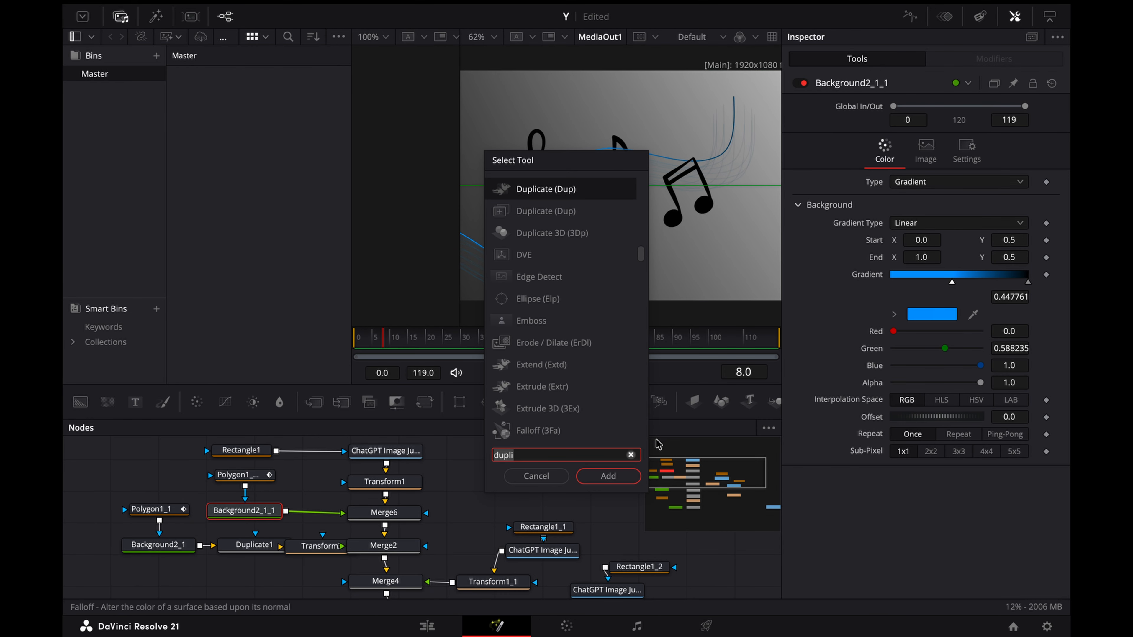
type("trans")
left_click(610, 476)
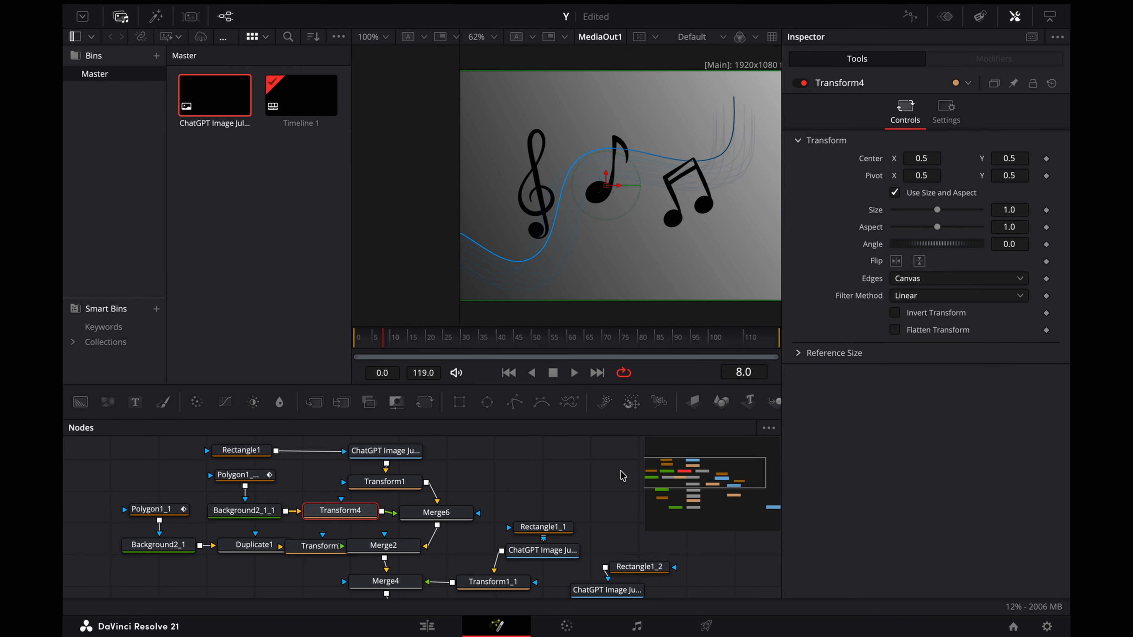
left_click_drag(1008, 159, 464, 153)
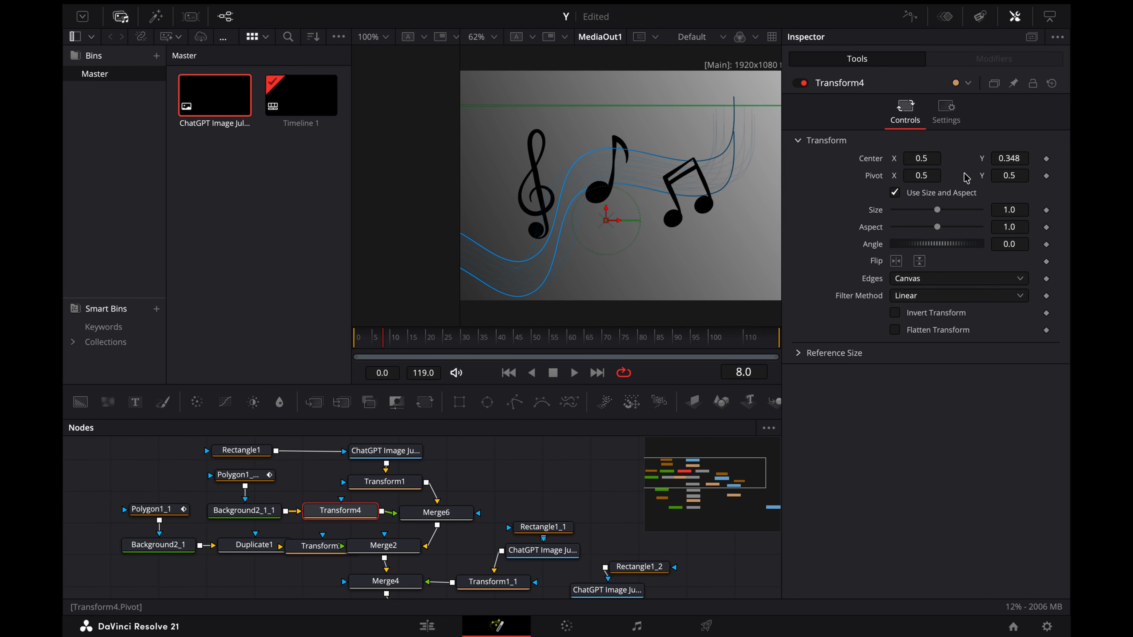
left_click_drag(1006, 213, 1084, 213)
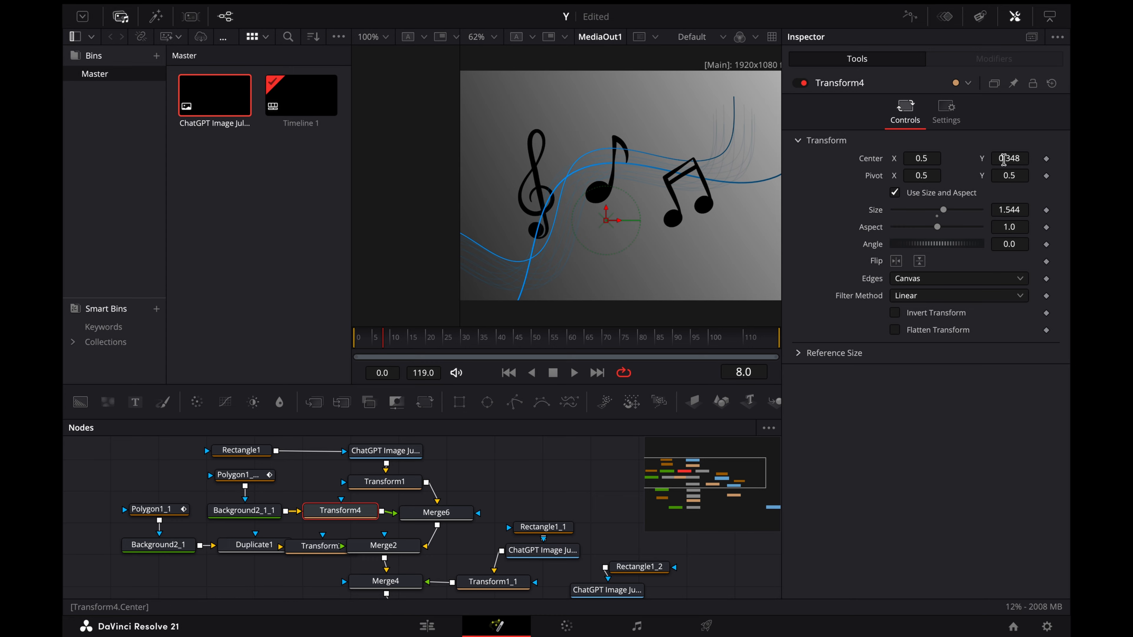
left_click_drag(1004, 159, 1069, 159)
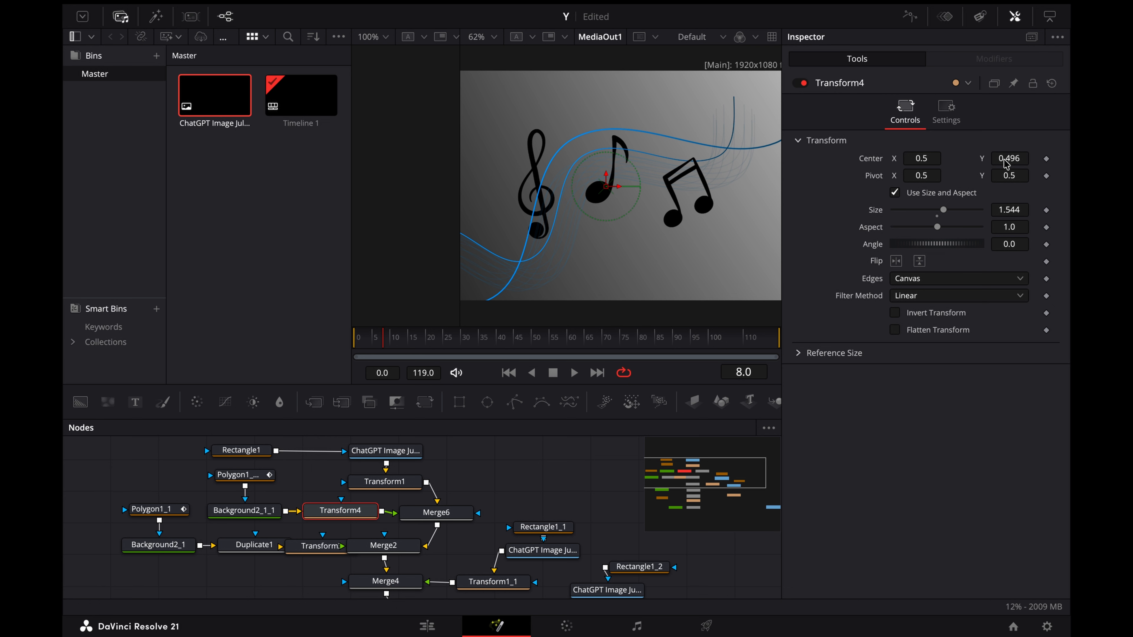
Step: Lower the treble clef by setting Transform1's Center Y to 0.289
scroll(430, 512, "right", 2)
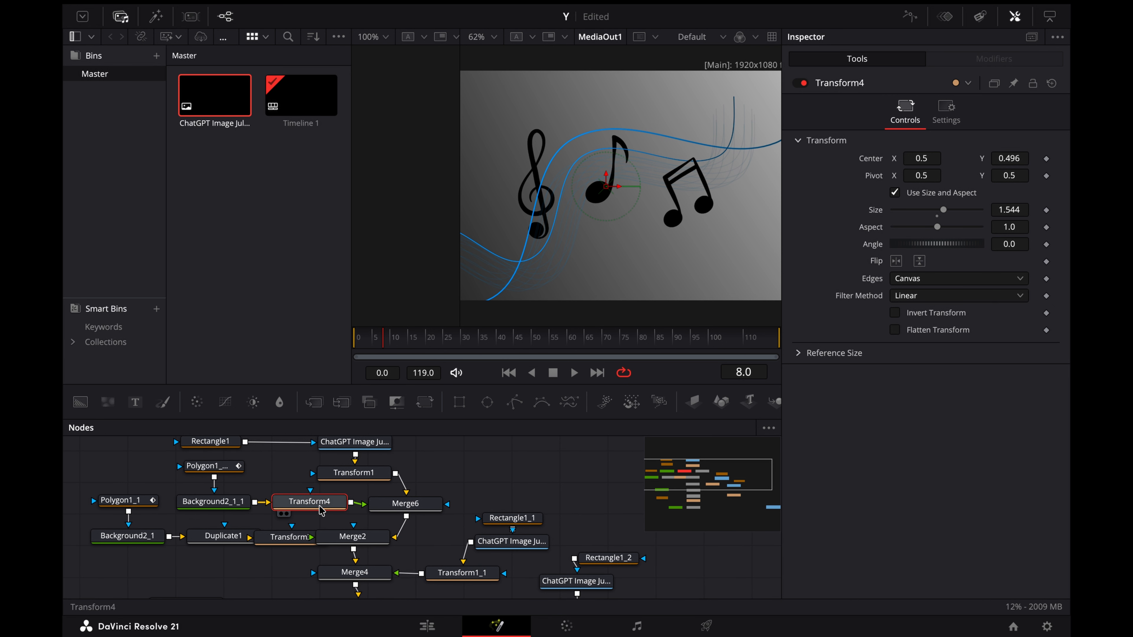
left_click(366, 476)
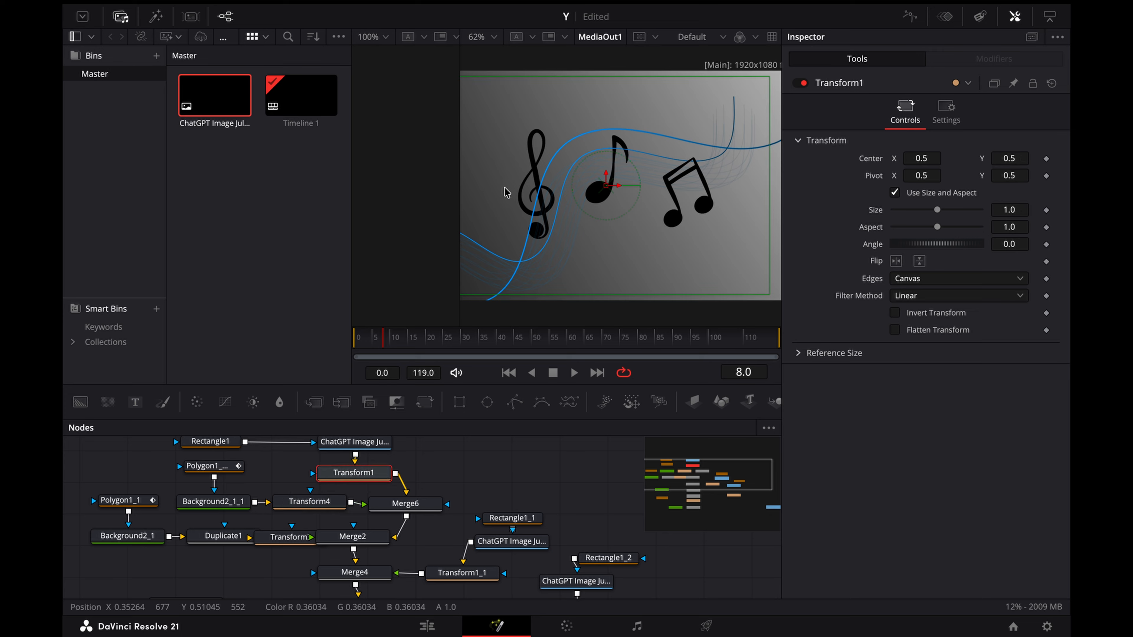
left_click_drag(1010, 158, 916, 159)
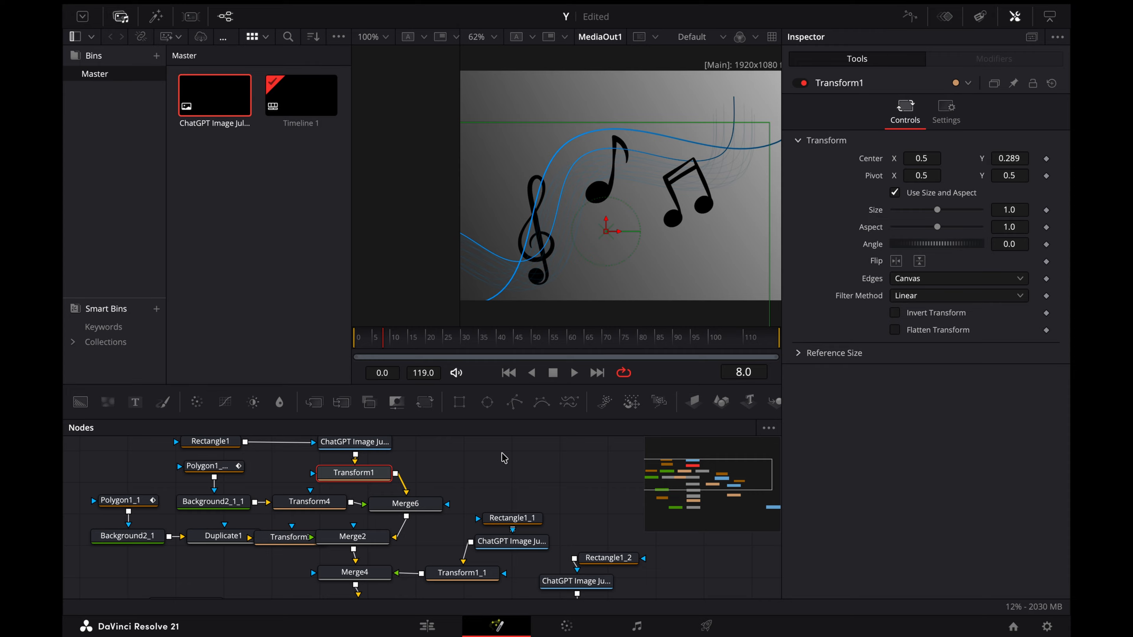
Step: Set Transform3's Size to 1.288 and Center Y to 0.46 to enlarge and raise the faint duplicated lines
left_click(272, 537)
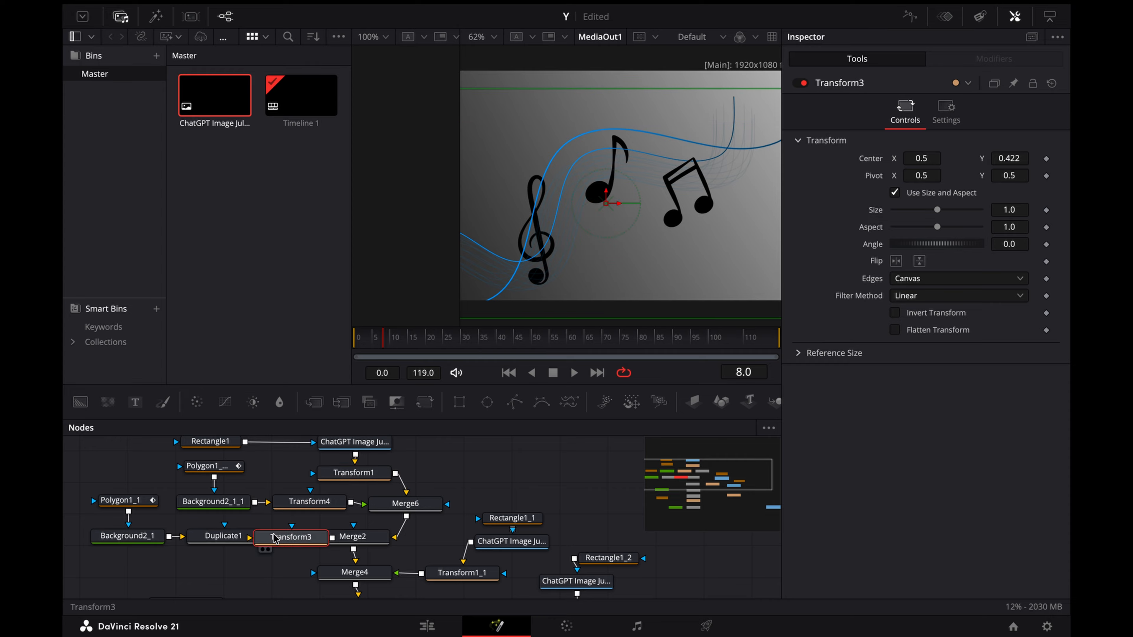
left_click_drag(996, 209, 1026, 210)
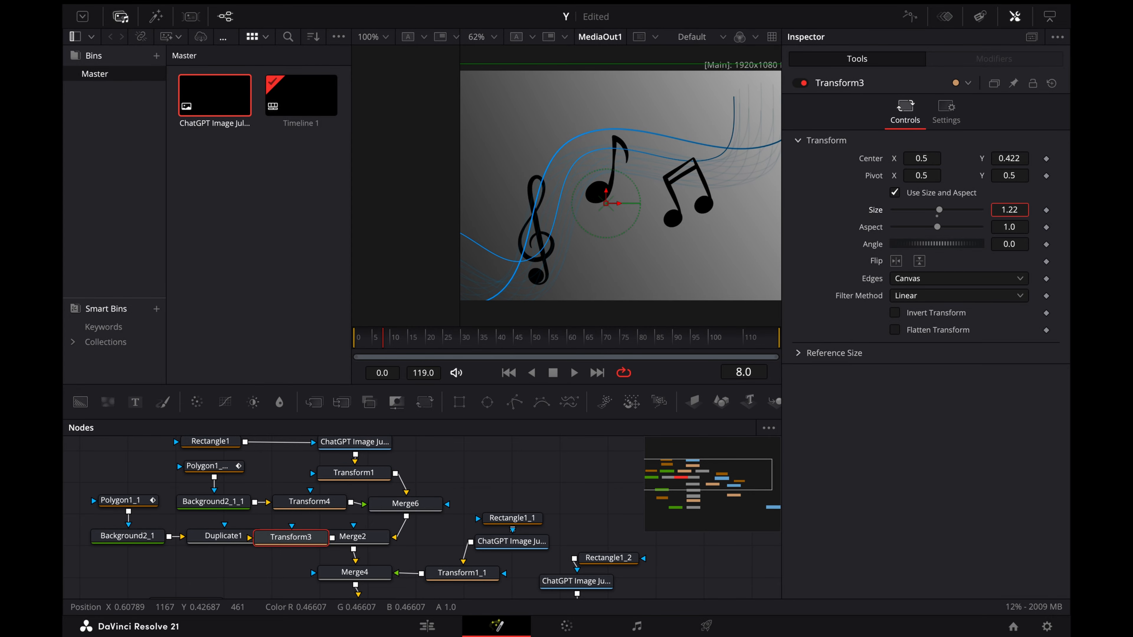
left_click_drag(1001, 158, 1018, 158)
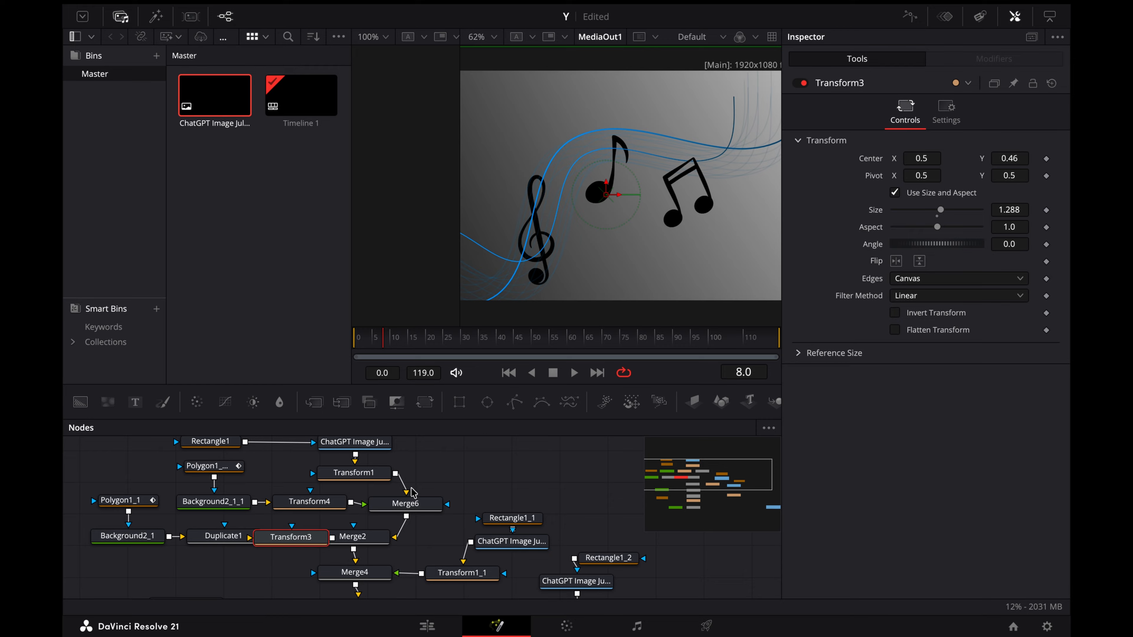
Step: Move the beamed note up along the lines by setting Transform1_2's Center to X 0.639 and Y 0.764
scroll(414, 493, "down", 5)
scroll(414, 493, "right", 5)
left_click(451, 546)
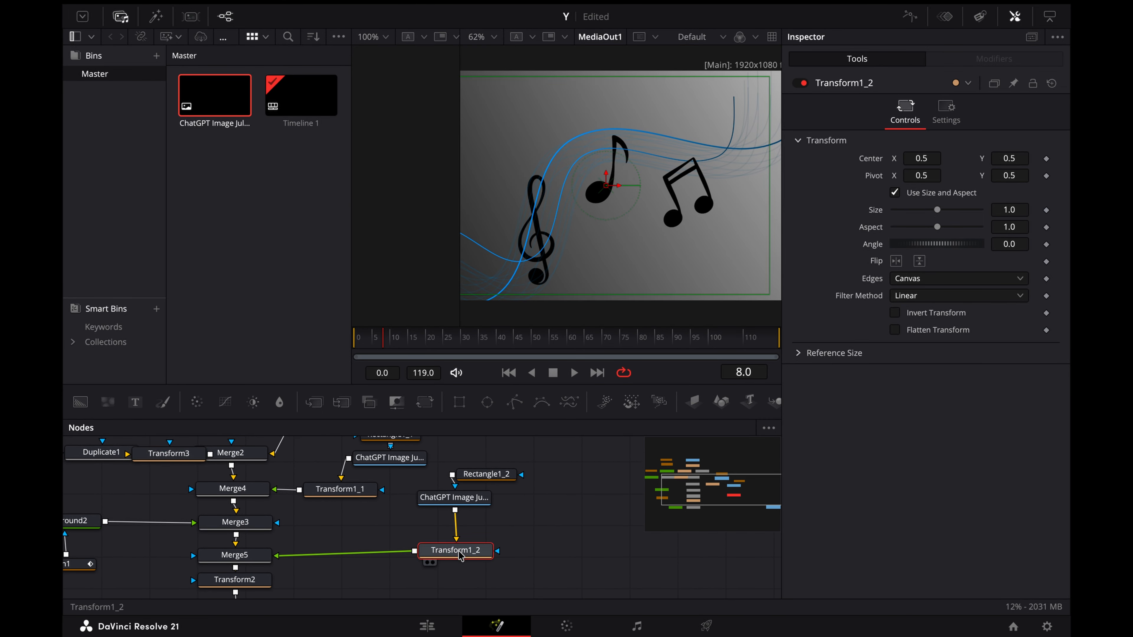
left_click_drag(1003, 160, 918, 154)
Step: Lower and slightly enlarge the line merged through Merge3 by setting its Center to X 0.52 and Y 0.262 and its Size to 1.072
scroll(434, 493, "down", 1)
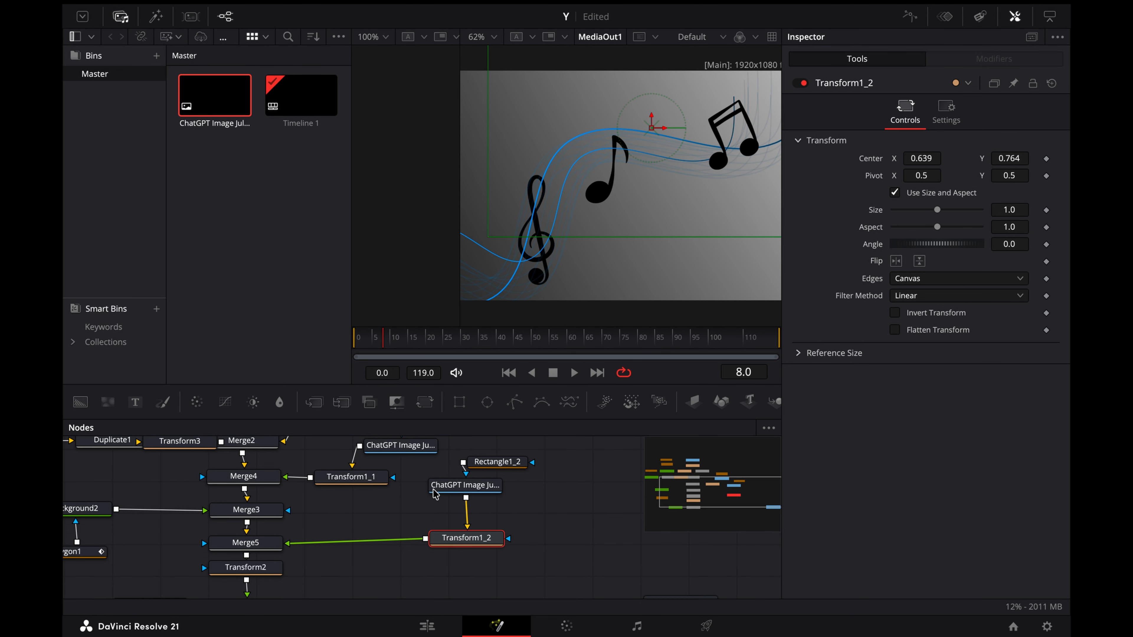
scroll(435, 493, "left", 5)
left_click(379, 506)
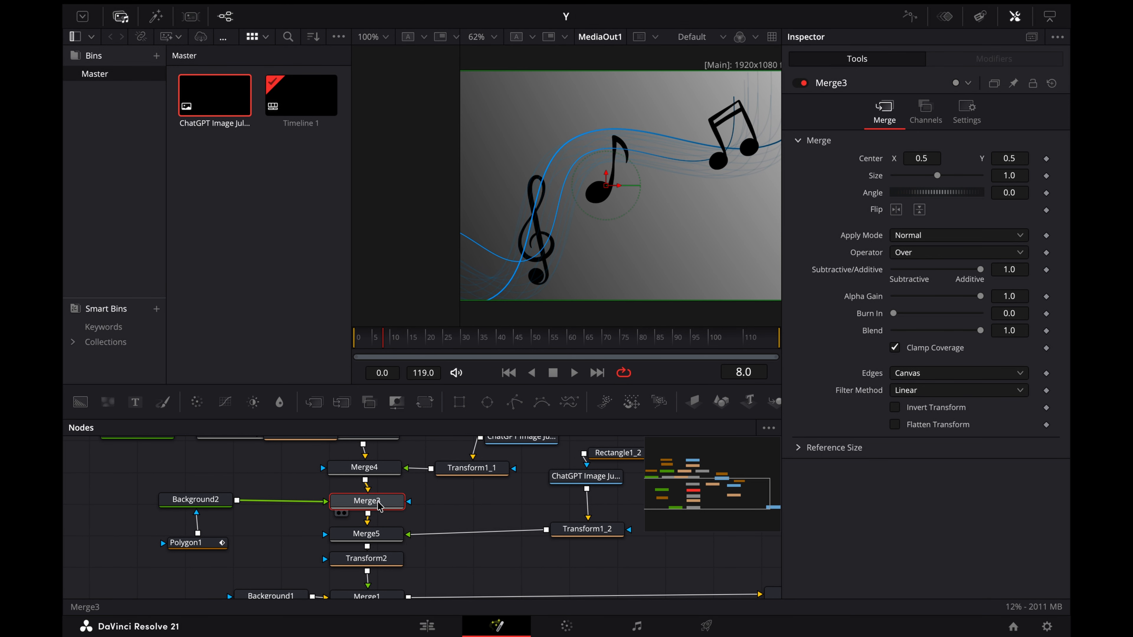
scroll(379, 506, "up", 5)
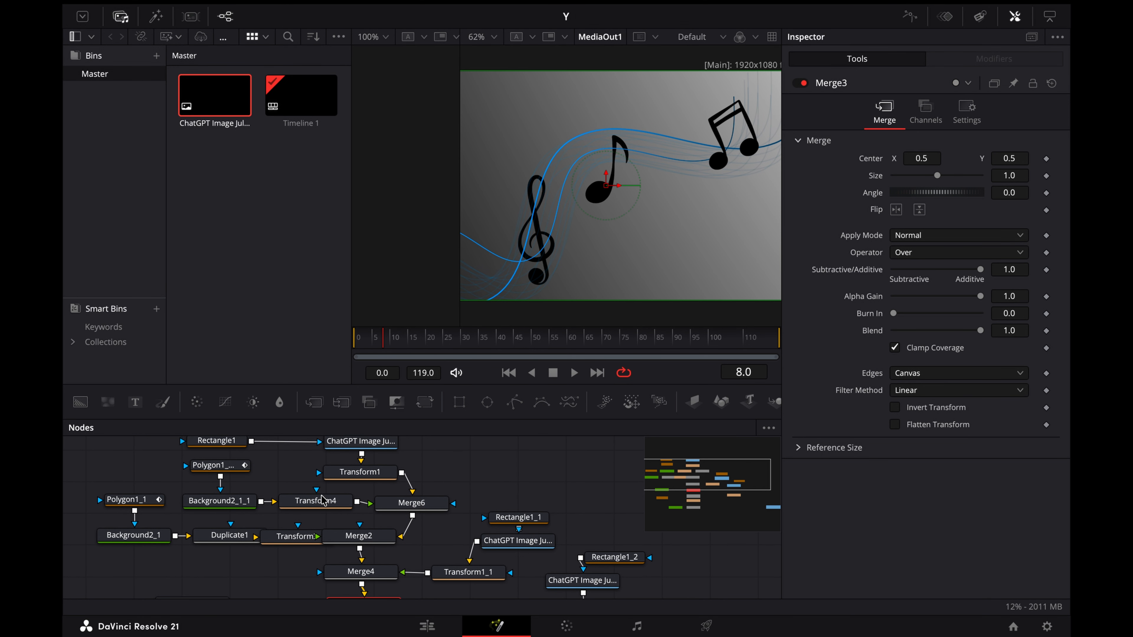
scroll(322, 496, "down", 4)
mouse_move(1018, 154)
left_mouse_down()
mouse_move(1084, 154)
mouse_move(945, 154)
mouse_move(1065, 177)
mouse_move(1020, 176)
left_mouse_up()
left_click_drag(918, 158, 922, 158)
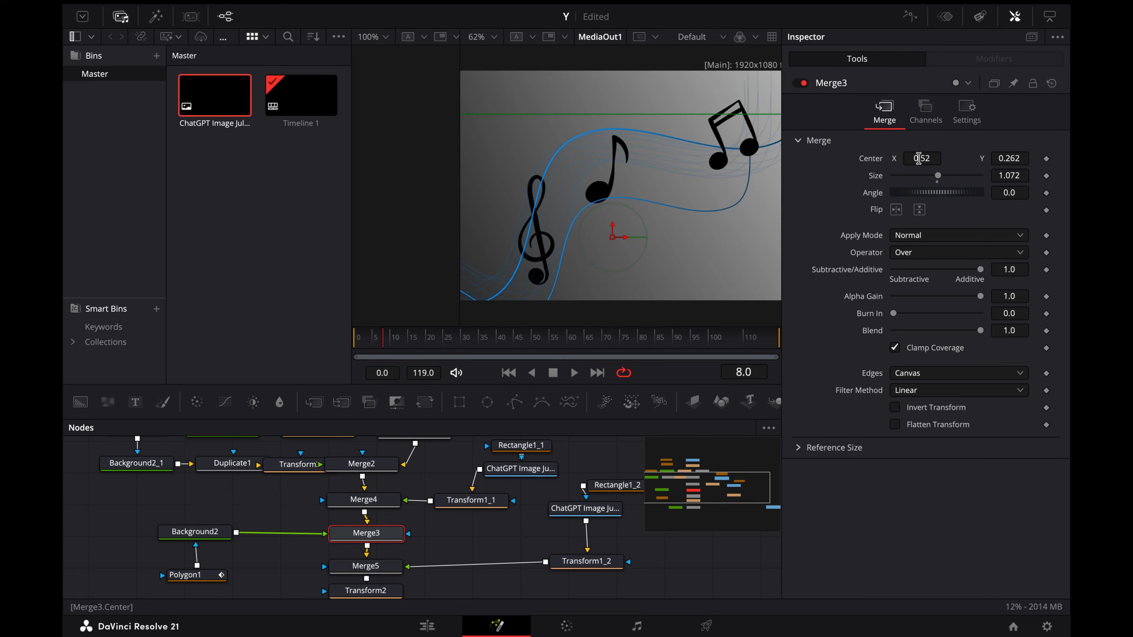
Step: Move the Transform3 node below Duplicate1 to untangle the node layout
scroll(328, 466, "right", 2)
scroll(328, 466, "up", 1)
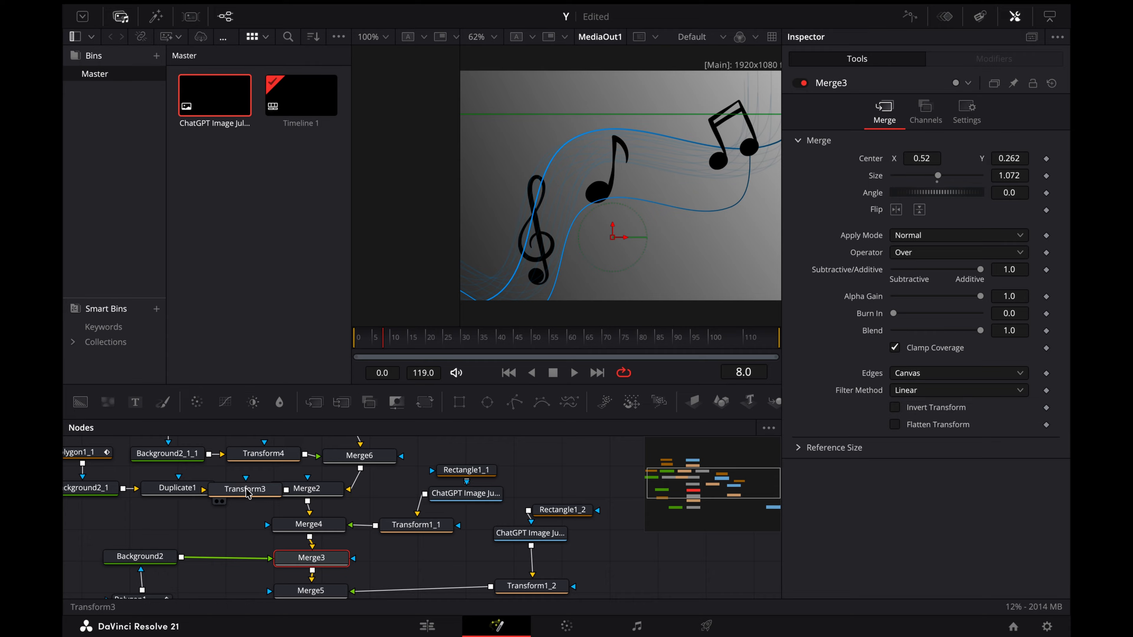
left_click_drag(247, 493, 175, 527)
Step: Animate Polygon1_1's Length from 0.0 at frame 0 to 1.0 at frame 119
scroll(175, 526, "left", 3)
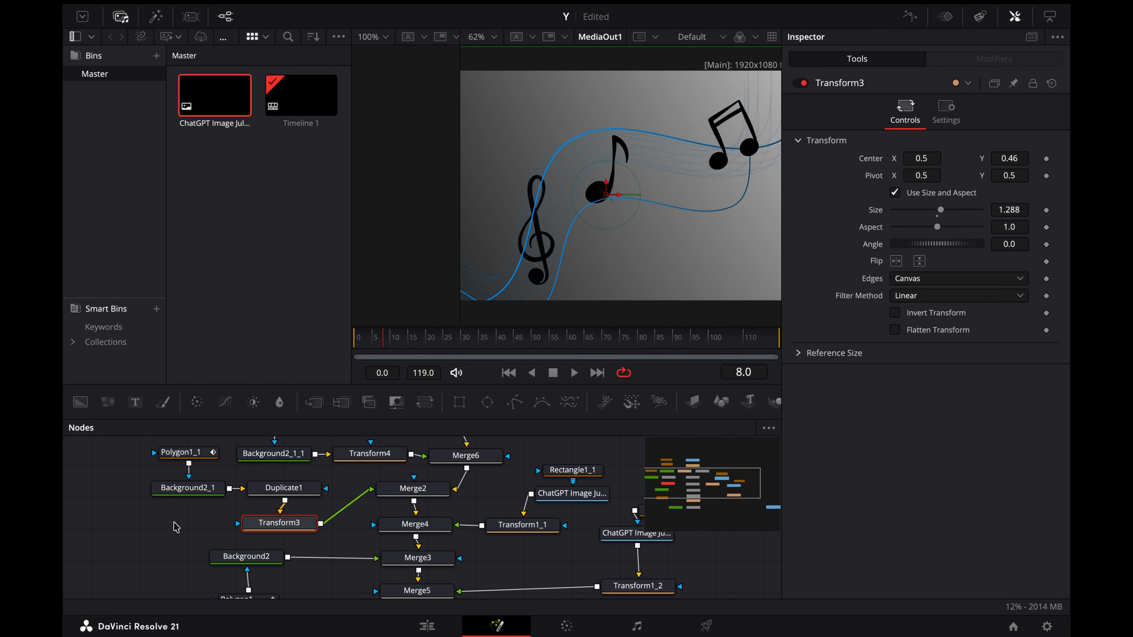
left_click(214, 454)
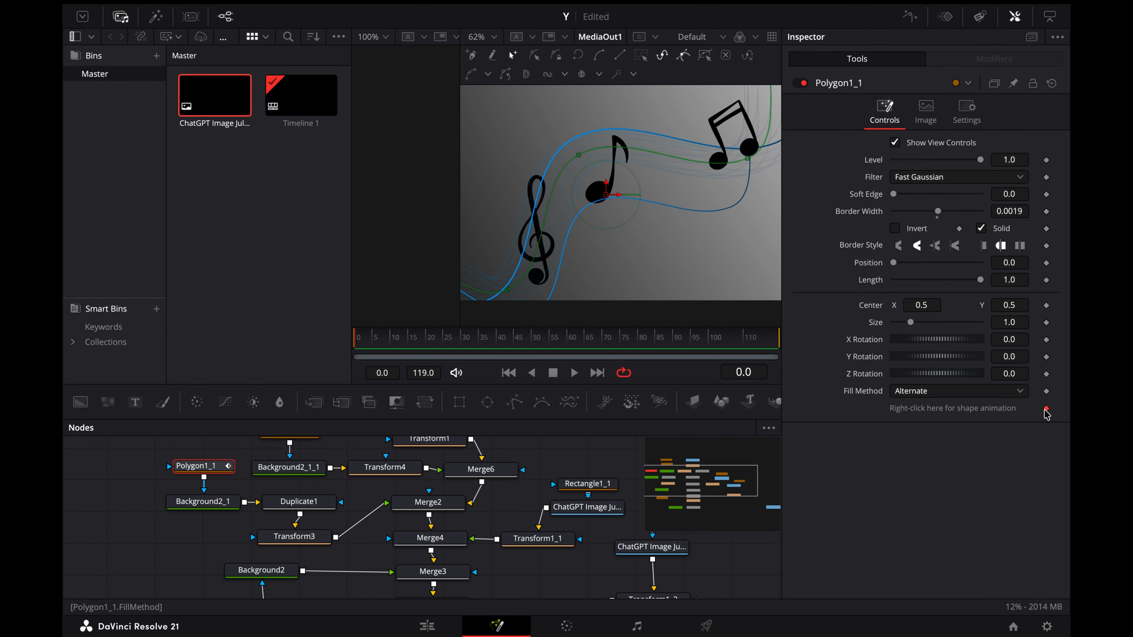
left_click(1046, 280)
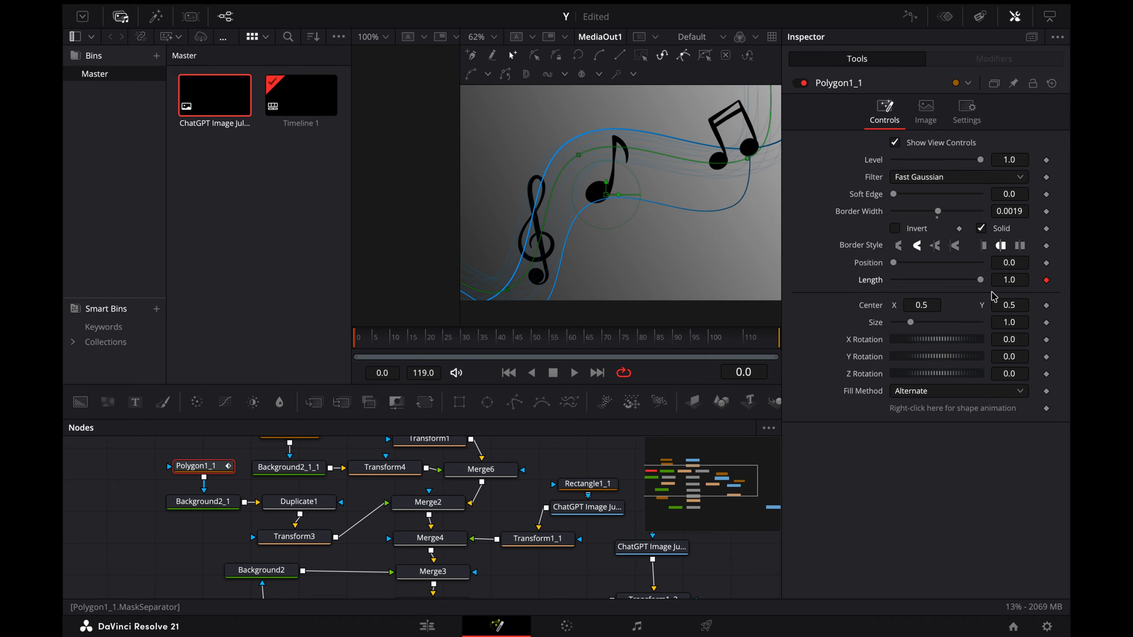
left_click_drag(979, 280, 854, 285)
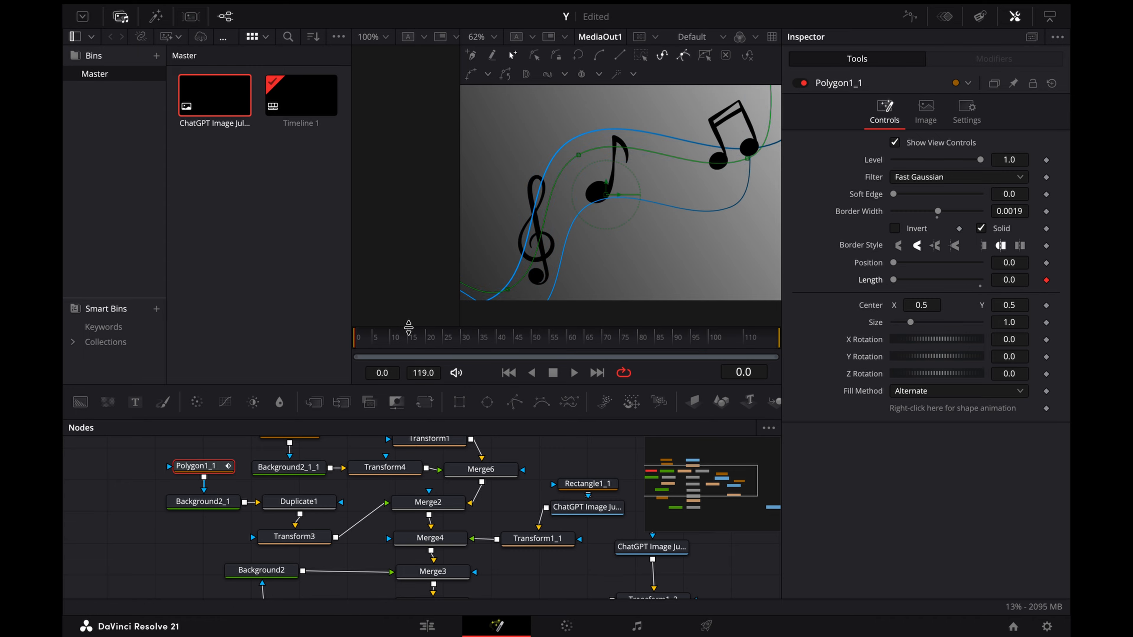
left_click_drag(428, 340, 757, 353)
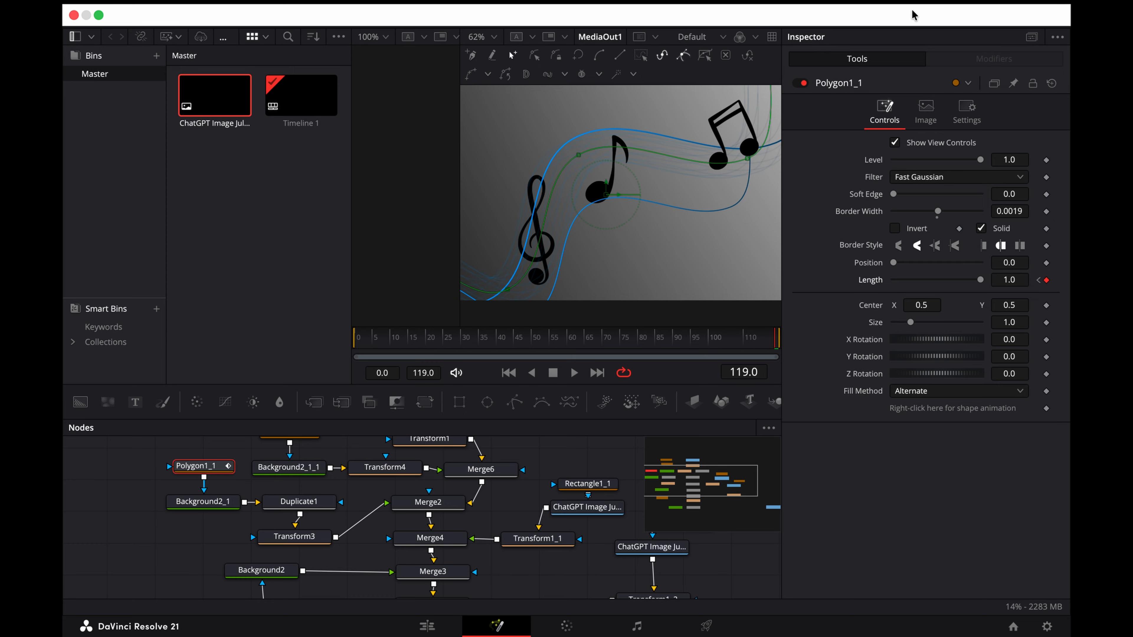
Step: Open the Spline editor, limit it to the selected node and fit Polygon1_1_1's Polyline curve in view
left_click(909, 16)
left_click(485, 465)
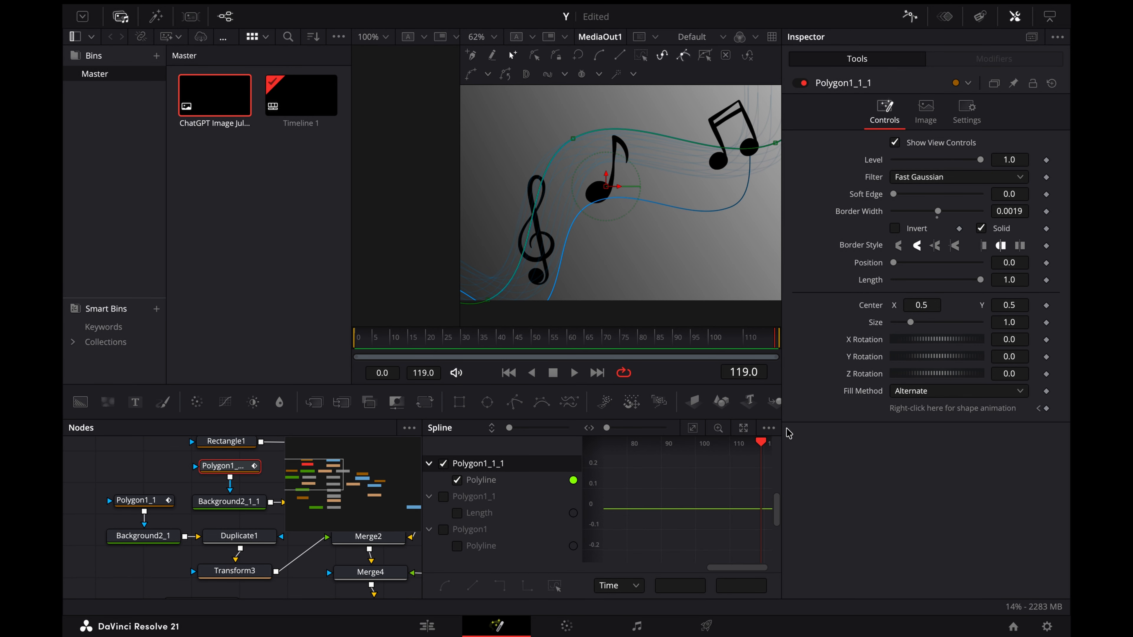
left_click(772, 429)
left_click(712, 450)
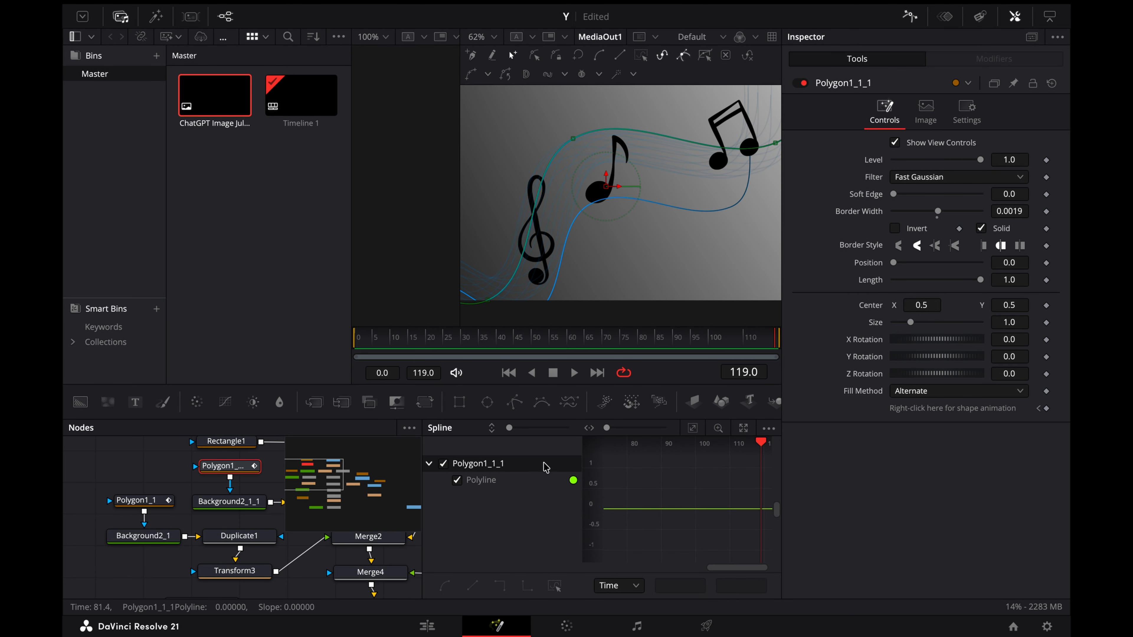
left_click(692, 428)
scroll(707, 469, "left", 3)
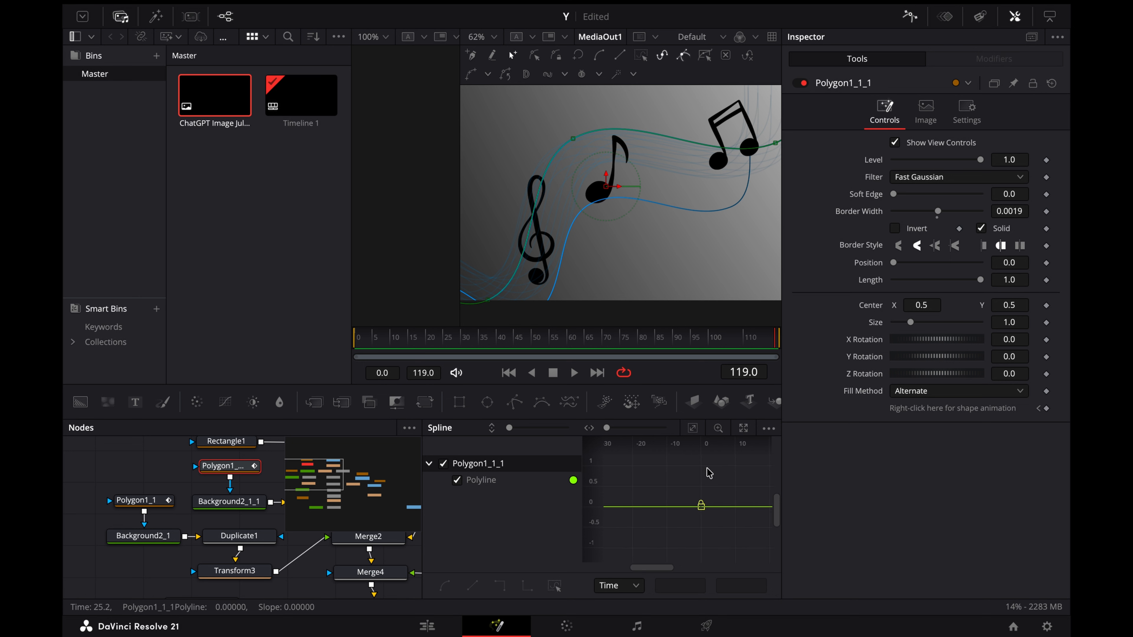
Step: Display Polygon1_1's Length curve in the Spline editor and apply the Out Cubic ease to it
left_click(154, 501)
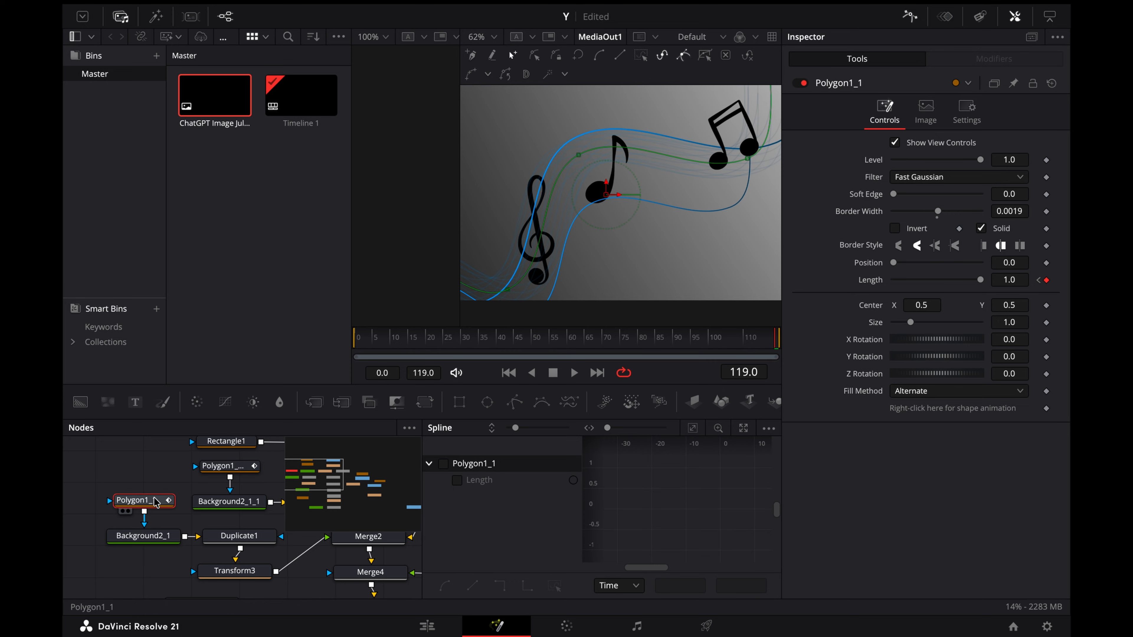
left_click(509, 467)
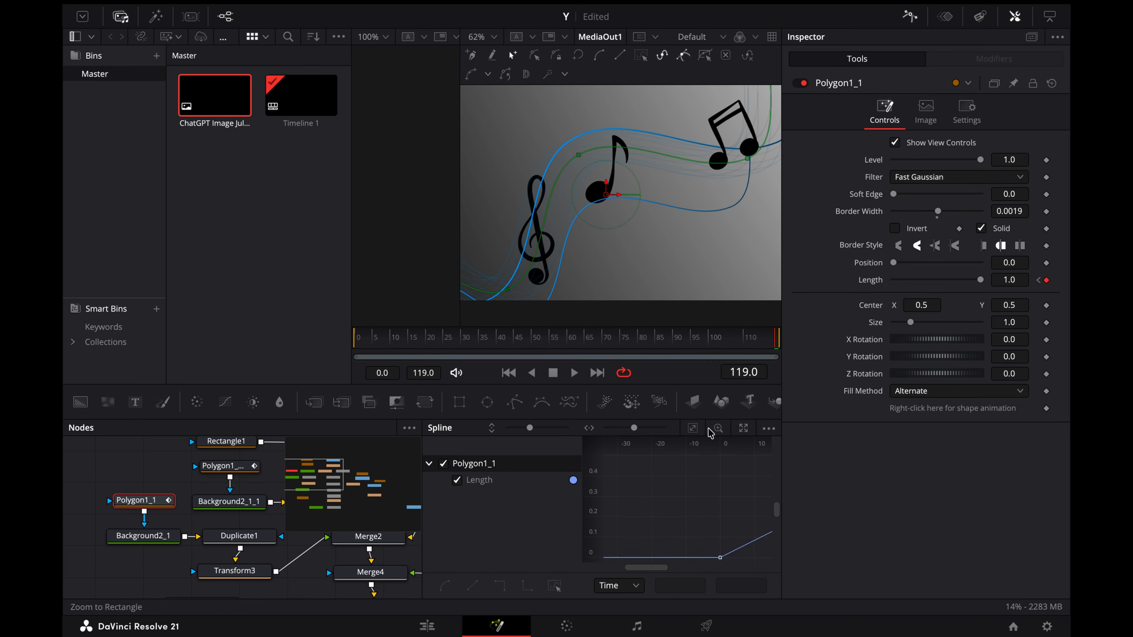
left_click(694, 429)
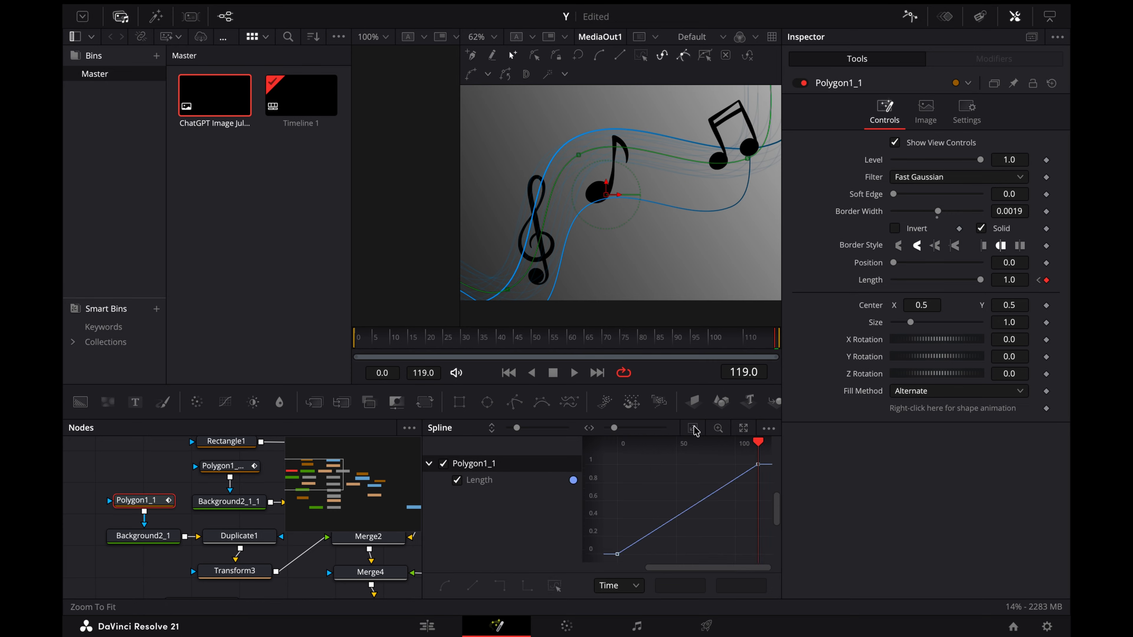
right_click(690, 479)
mouse_move(718, 276)
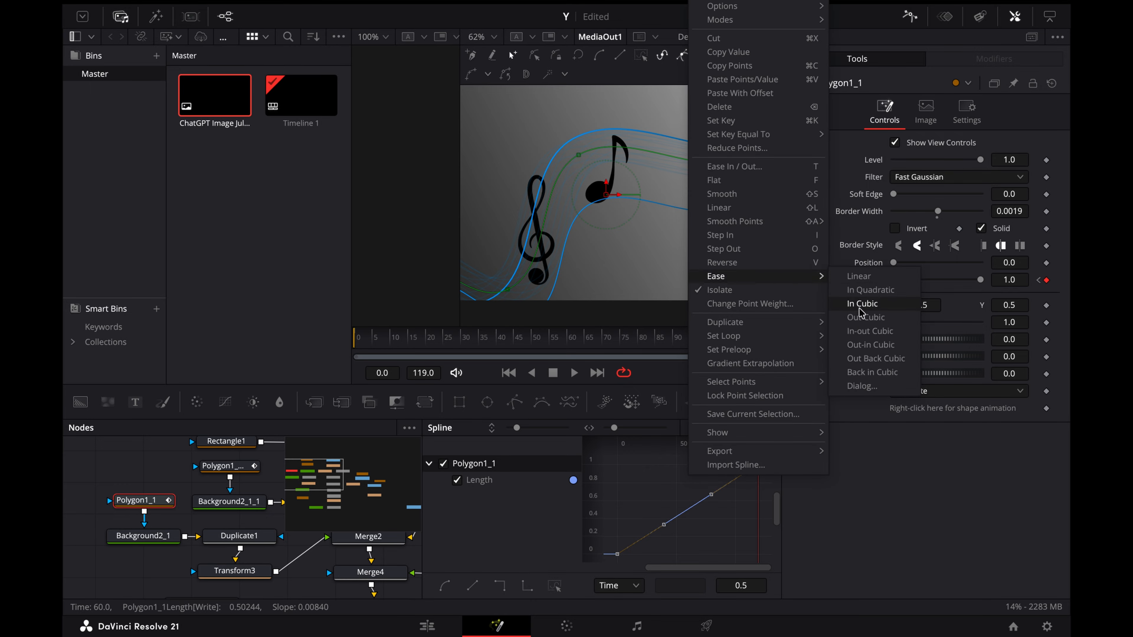
left_click(865, 316)
Step: Play back the duplicated lines' animation from frame 4, stop it and close the Spline editor
left_click(369, 341)
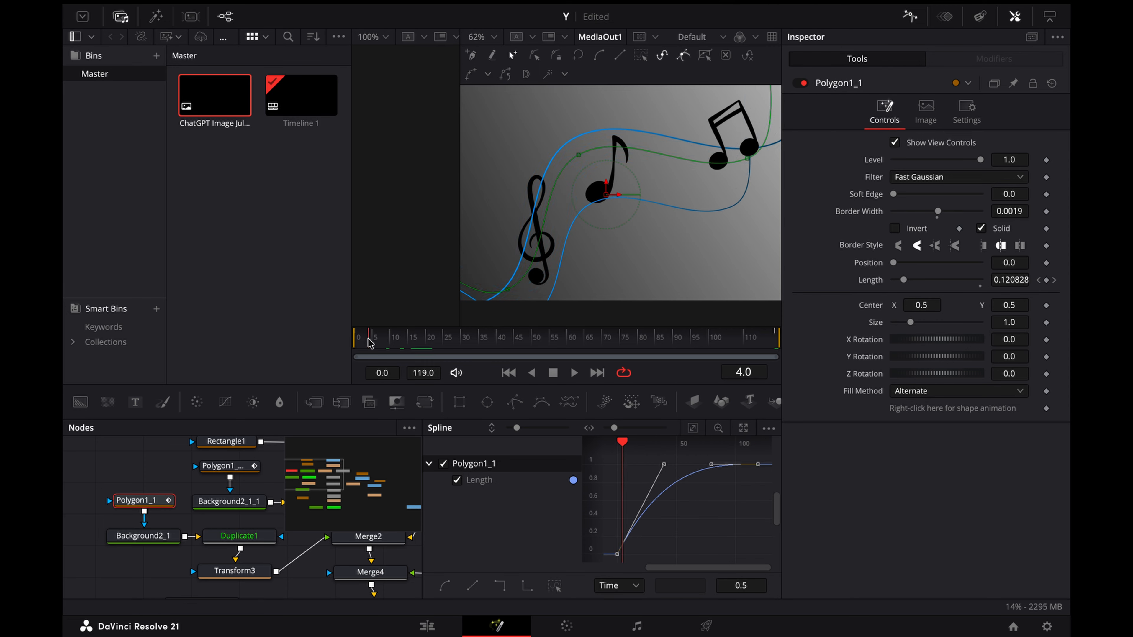
key("space")
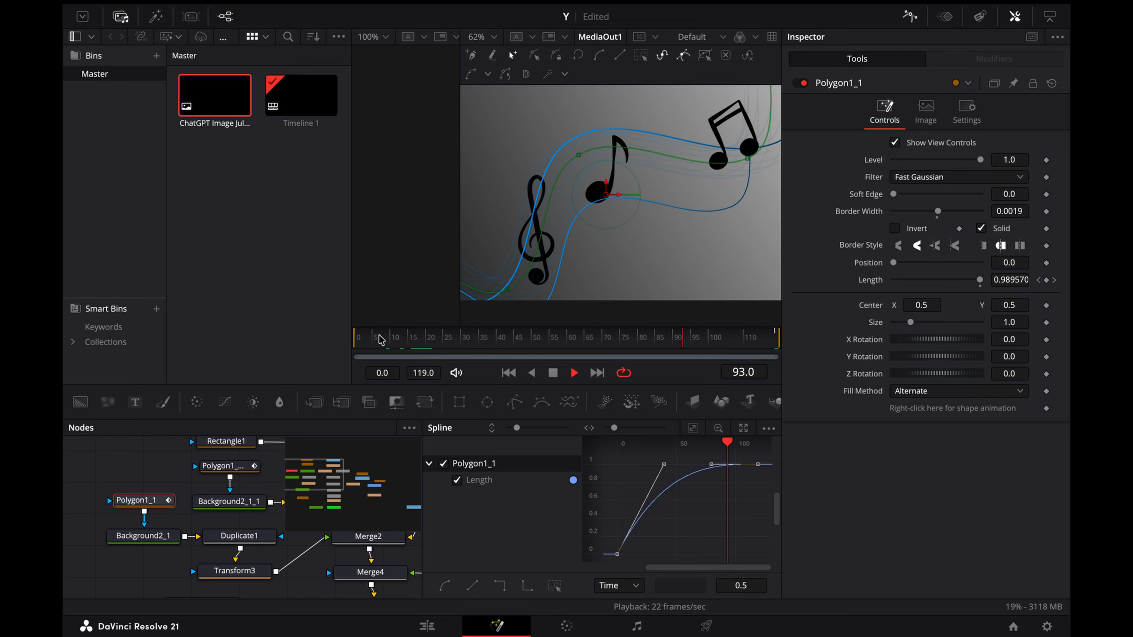
key("space")
left_click(910, 18)
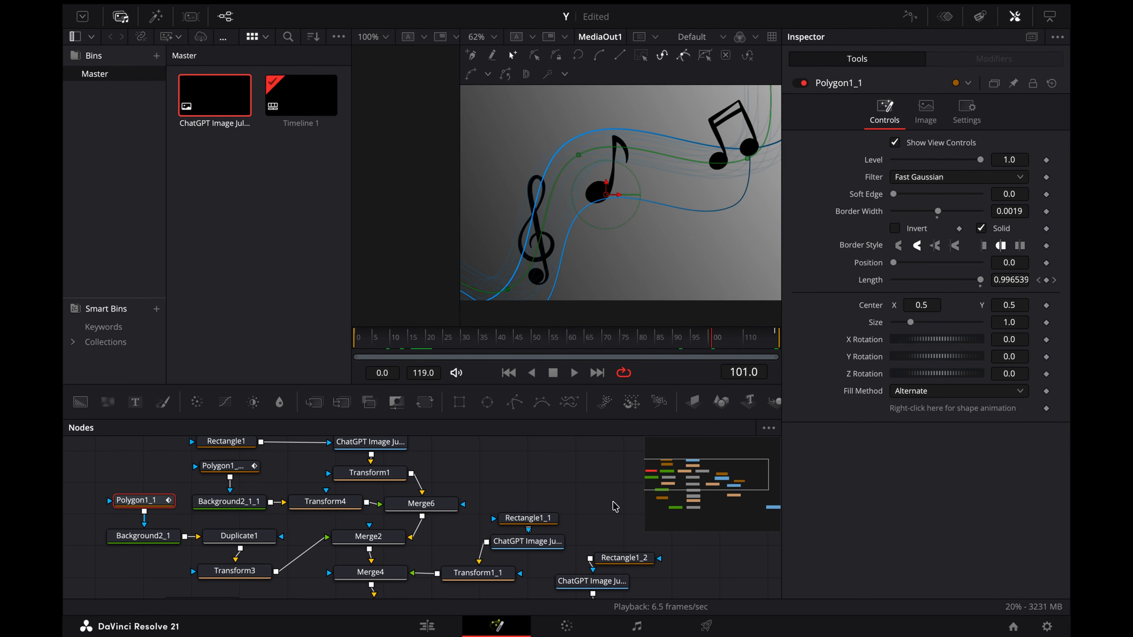
Step: Reopen the Spline editor and remove the shape animation keyframe from Polygon1_1_1
scroll(614, 506, "up", 2)
left_click(228, 485)
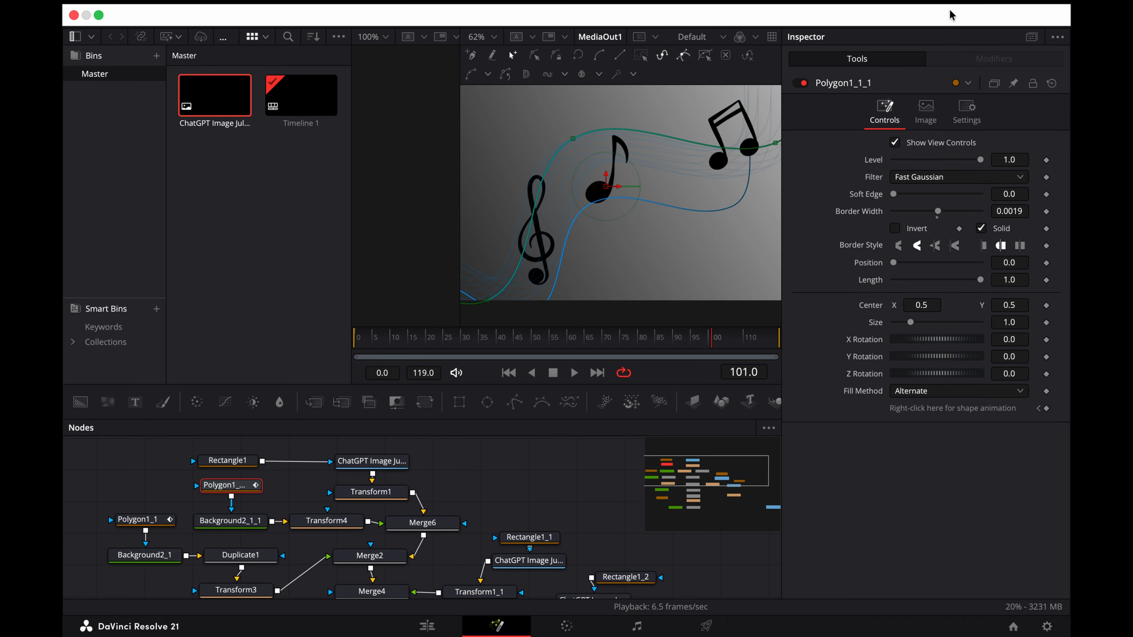
left_click(910, 17)
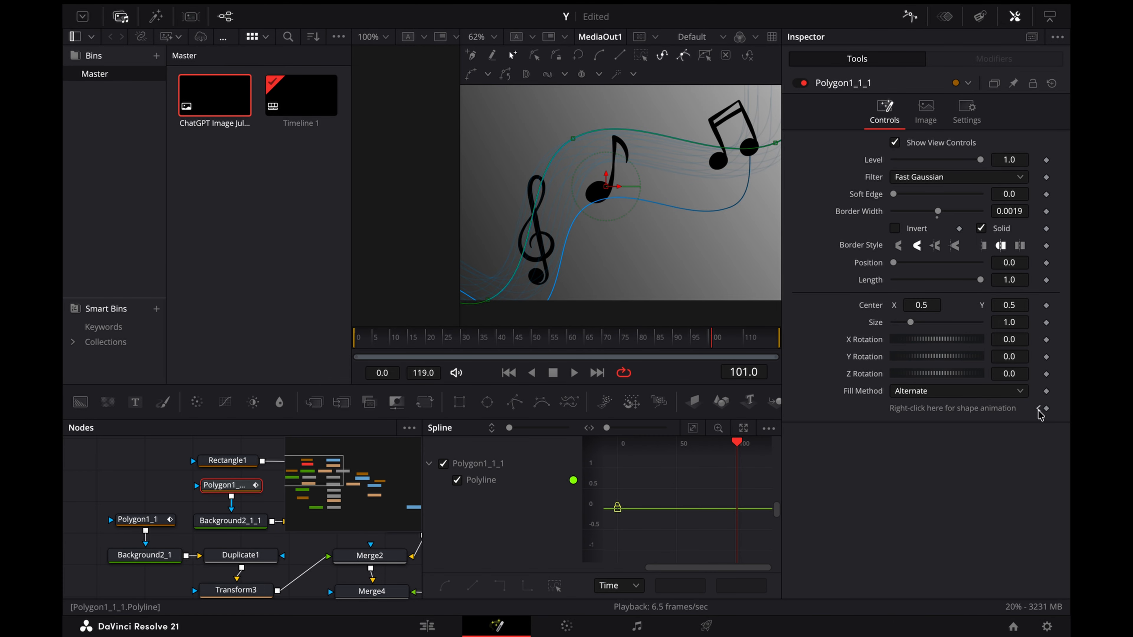
left_click(1046, 408)
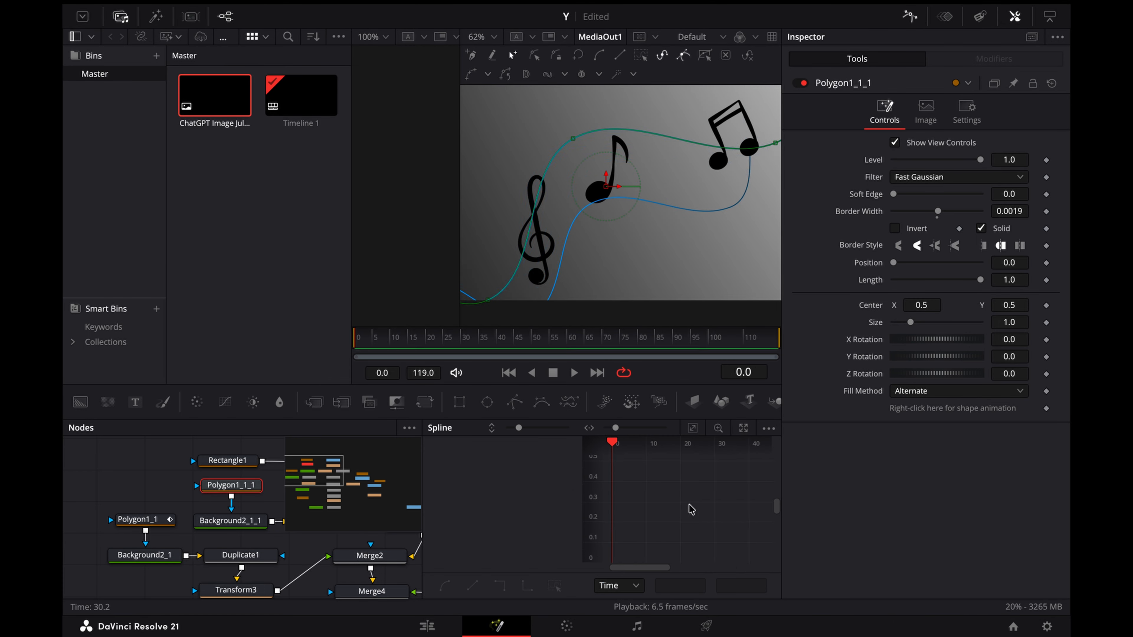
left_click(144, 521)
left_click(230, 487)
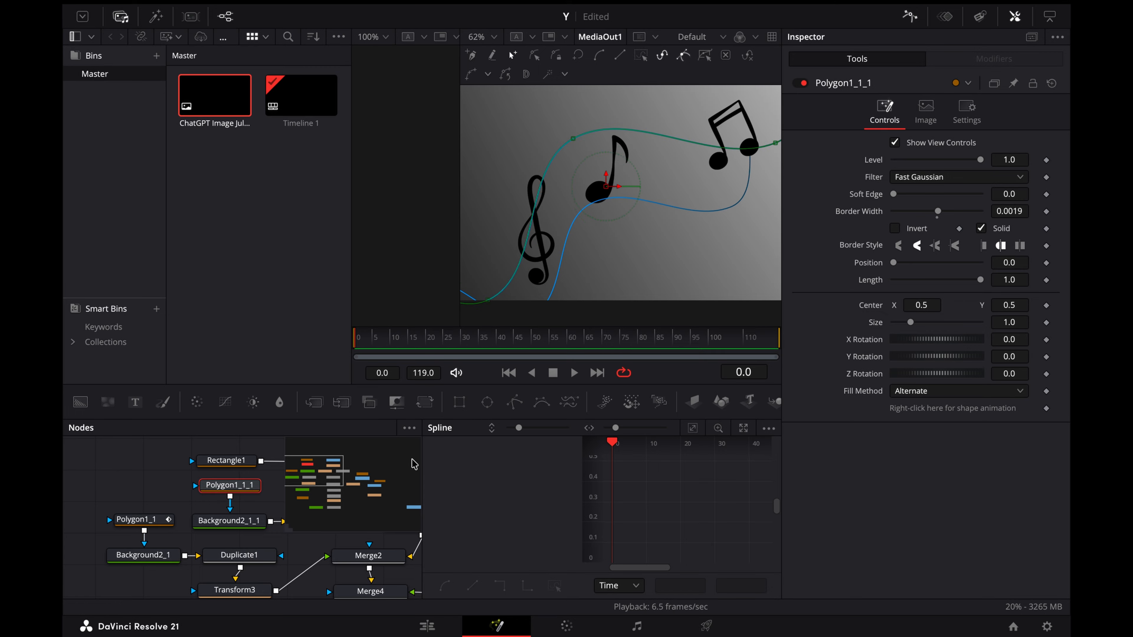
scroll(273, 483, "right", 3)
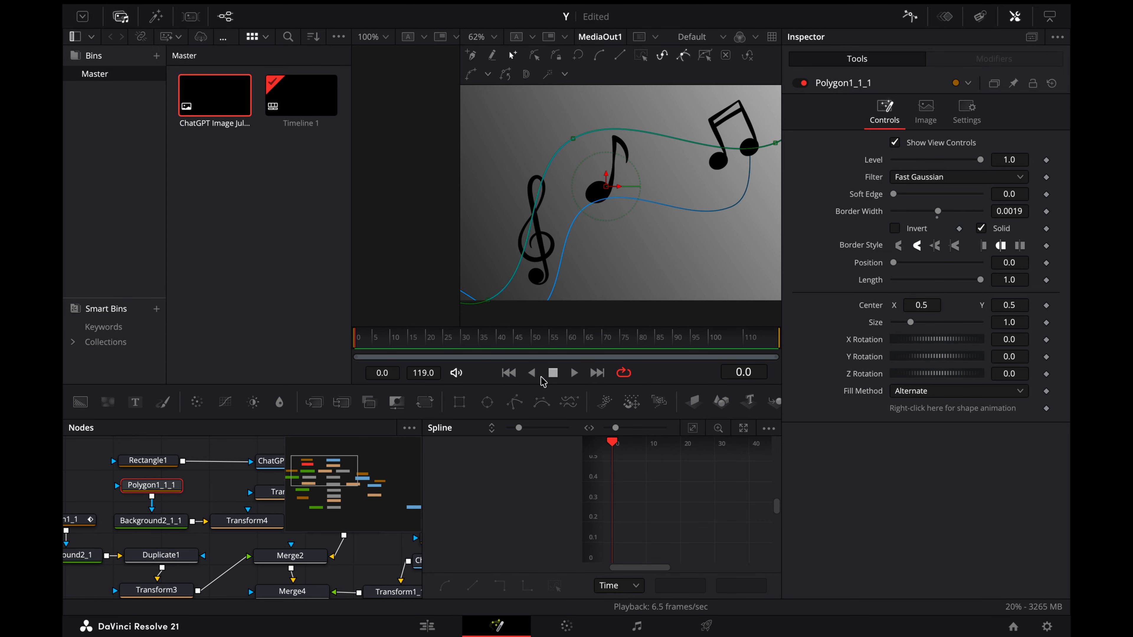
Step: Animate Polygon1_1_1's Length from 0.0 at frame 0 to 1.0 at frame 119
left_click(1047, 279)
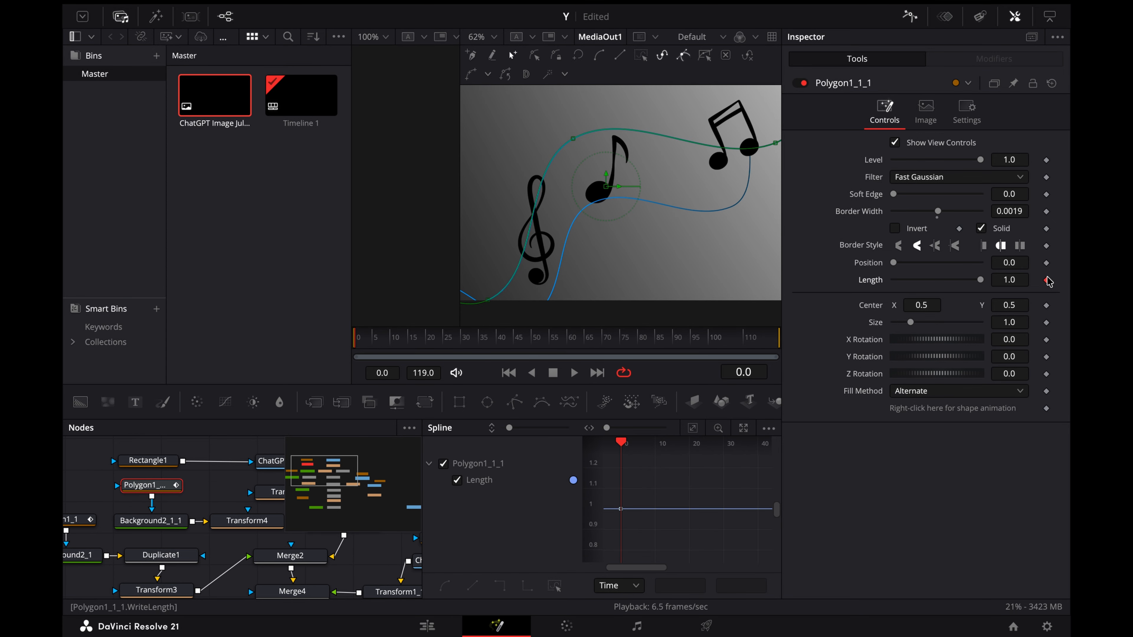
left_click_drag(980, 280, 811, 280)
left_click_drag(703, 342, 821, 337)
left_click_drag(904, 280, 981, 279)
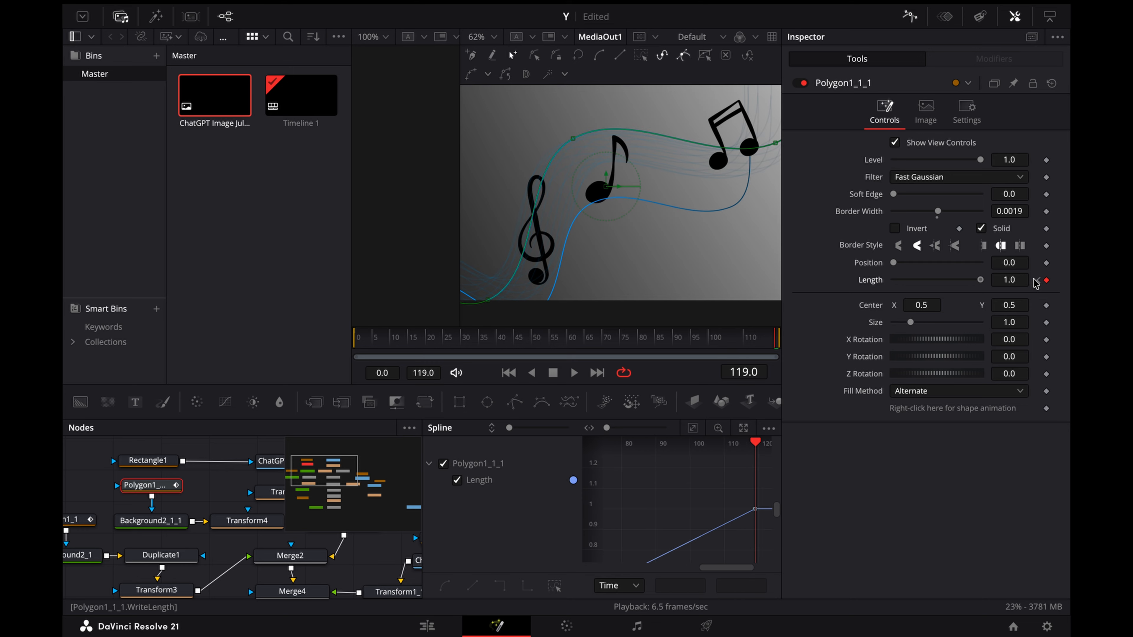
Step: Apply the In Cubic ease to Polygon1_1_1's Length curve
right_click(705, 476)
mouse_move(803, 275)
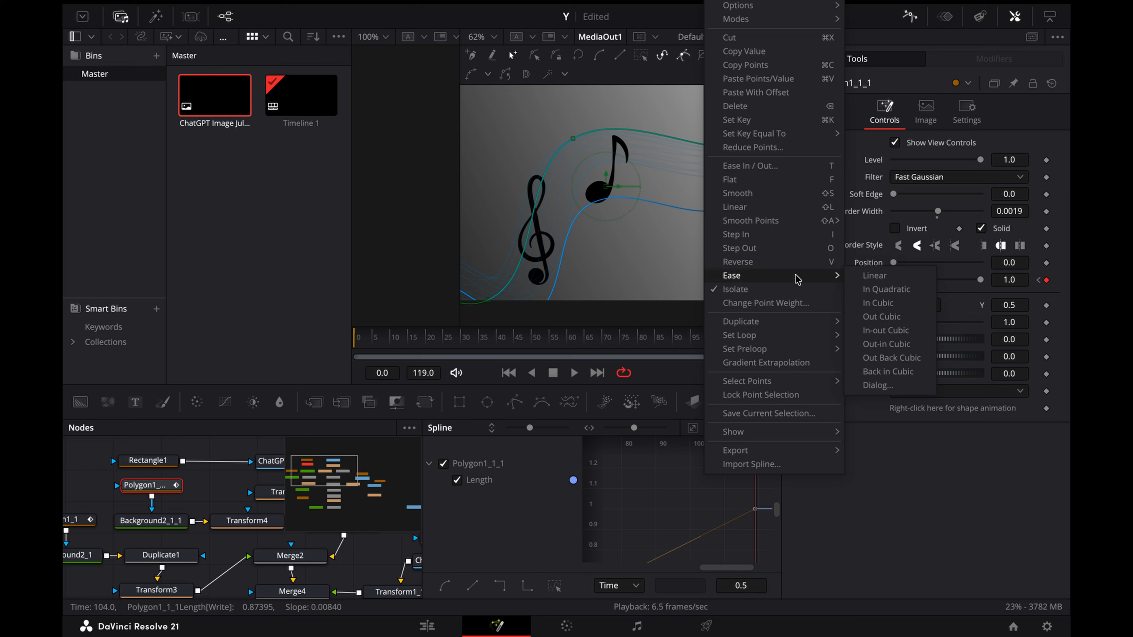
left_click(877, 303)
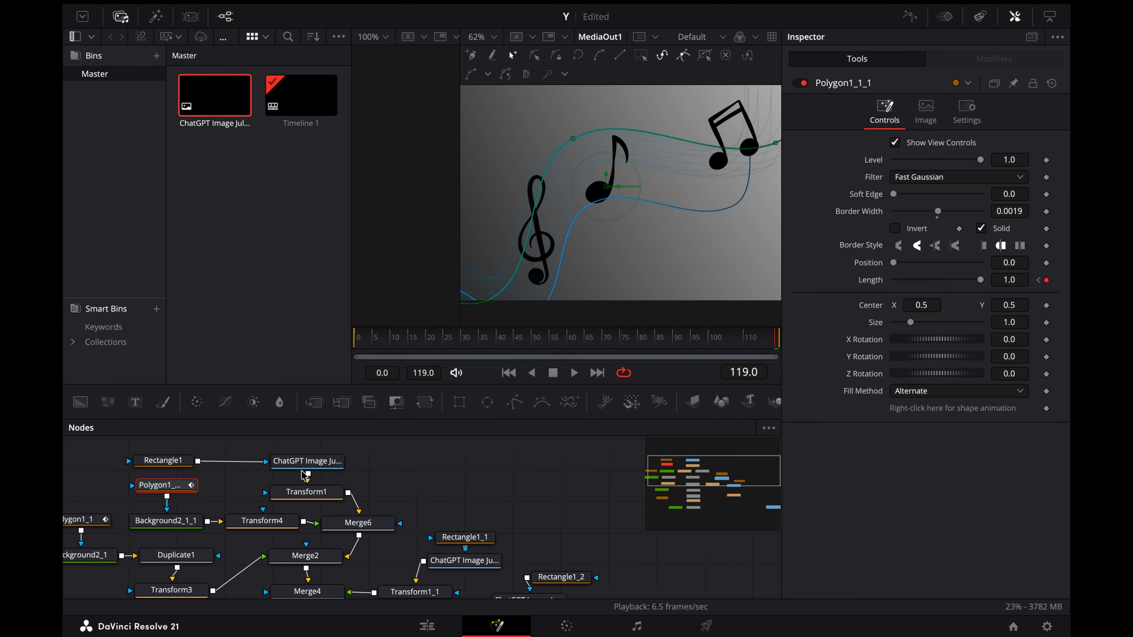
Step: Remove the shape animation keyframe from Polygon1, the mask feeding Background2
scroll(306, 523, "left", 3)
scroll(306, 523, "down", 1)
scroll(242, 550, "right", 2)
scroll(242, 550, "up", 1)
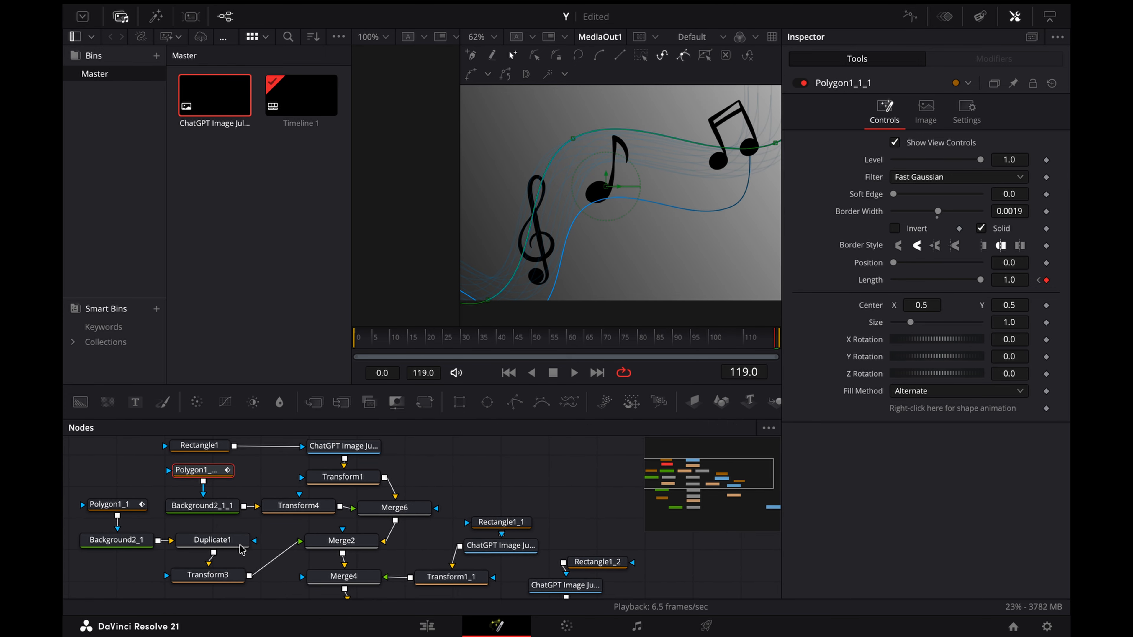
scroll(153, 579, "down", 4)
scroll(202, 489, "left", 2)
left_click(228, 569)
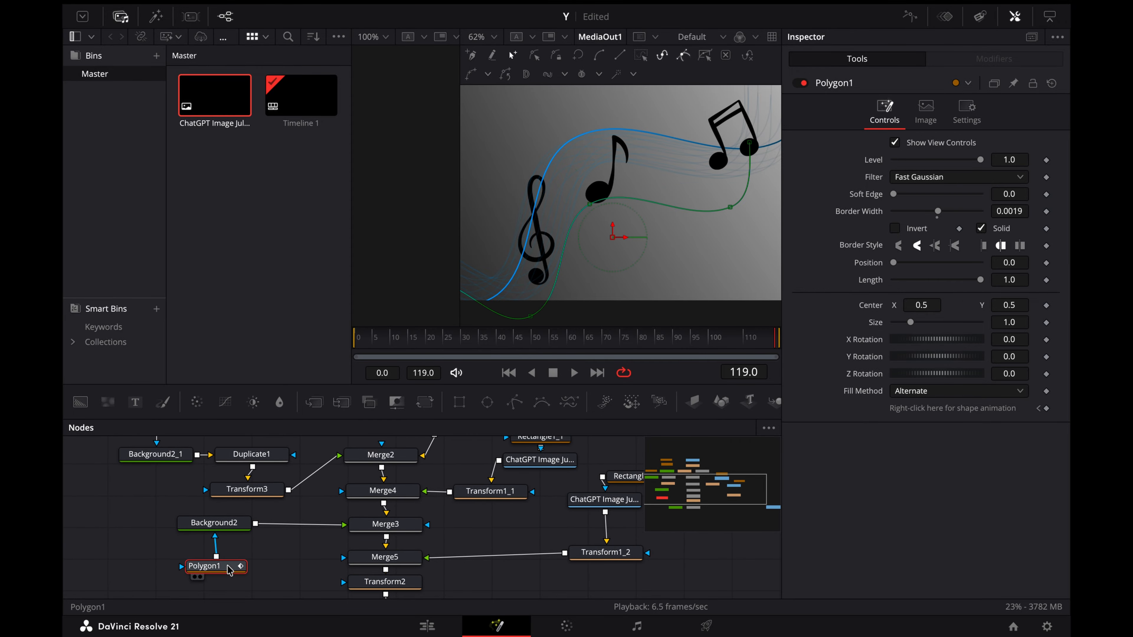
left_click(1045, 408)
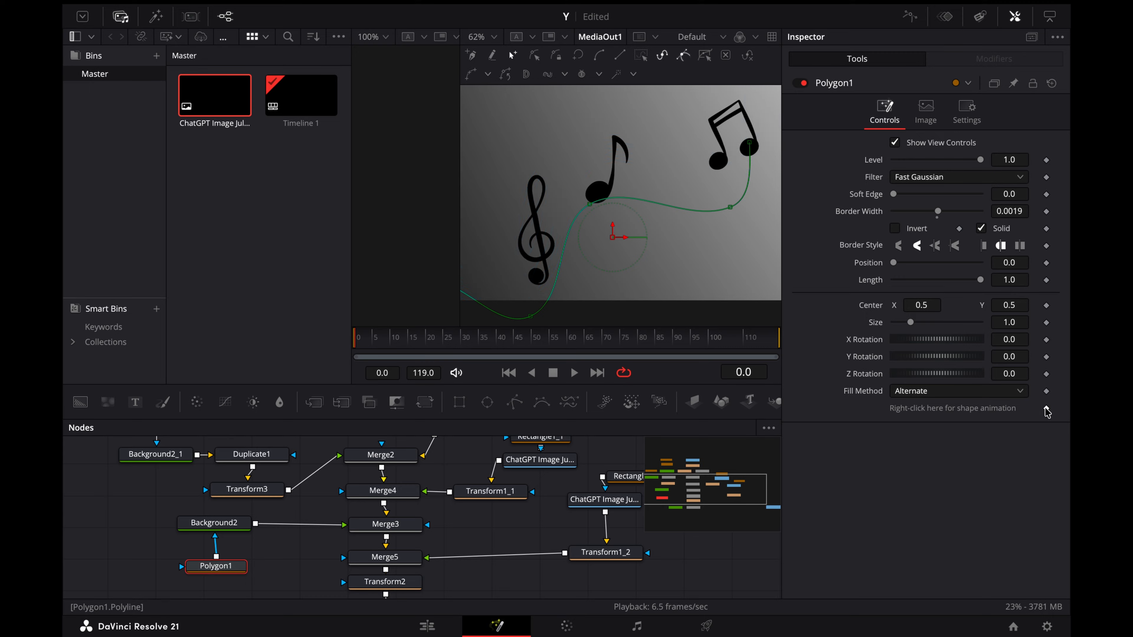
Step: Animate Polygon1's Length from 0.0 at frame 0 to 1.0 at frame 119
left_click(1046, 280)
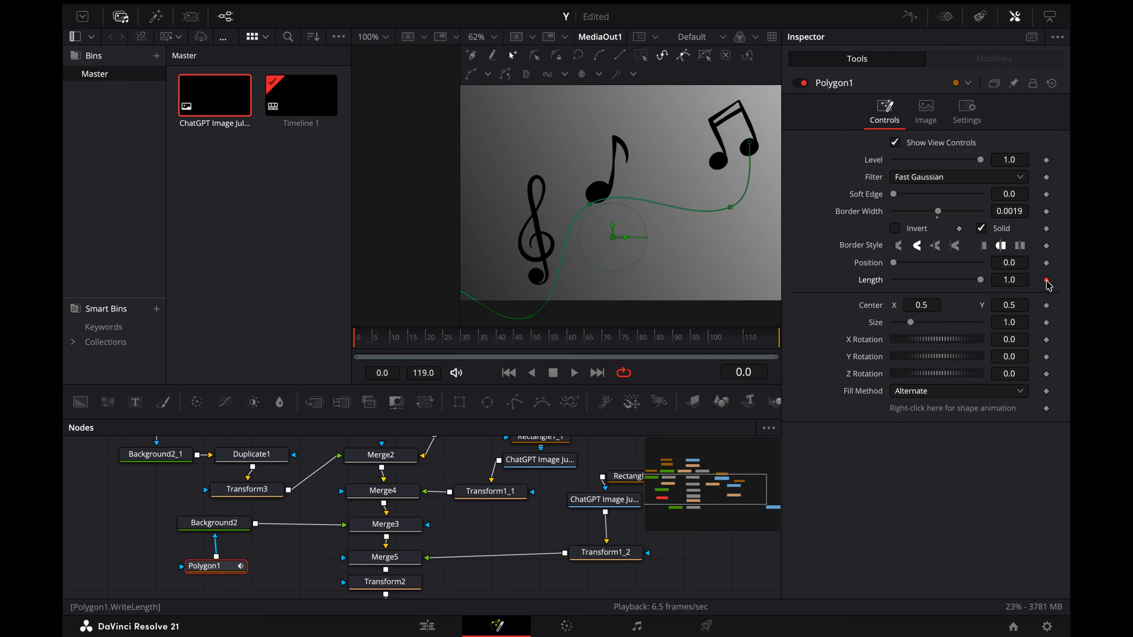
left_click_drag(981, 281, 893, 277)
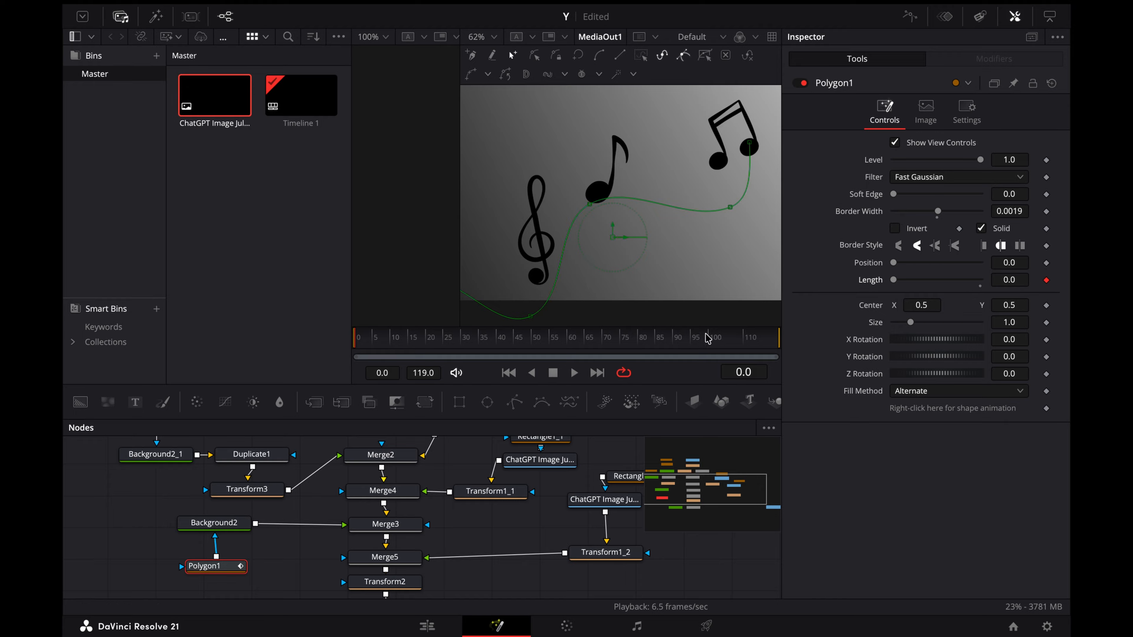
key("End")
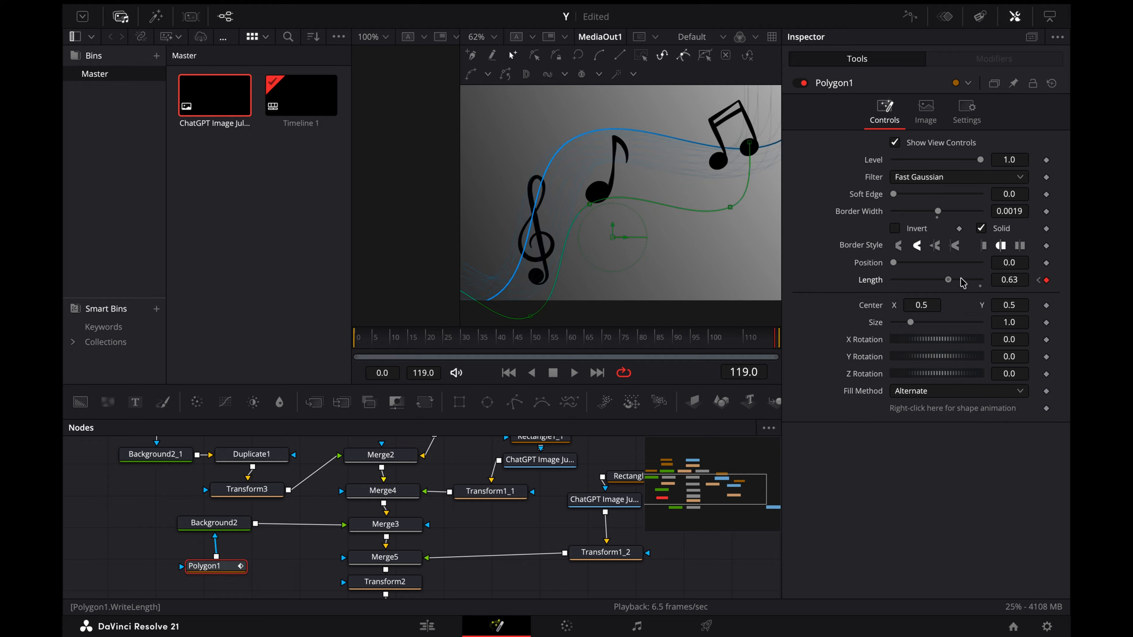
left_click_drag(962, 283, 983, 281)
Step: Apply the Out Cubic ease to Polygon1's Length curve and play back the line animation
left_click(910, 16)
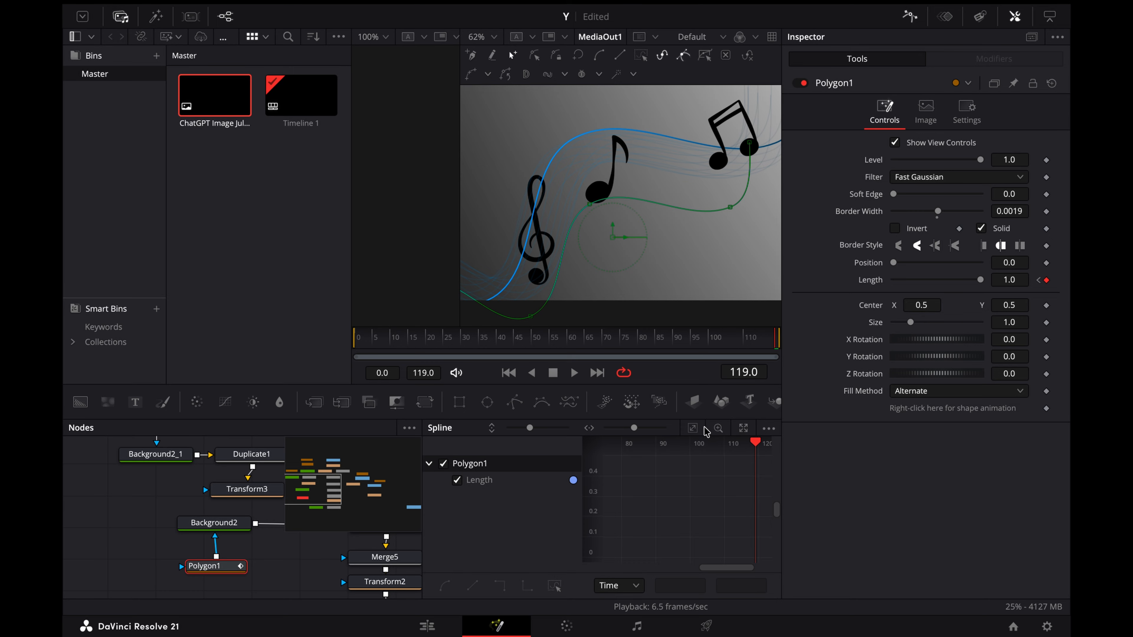
left_click(692, 428)
right_click(672, 498)
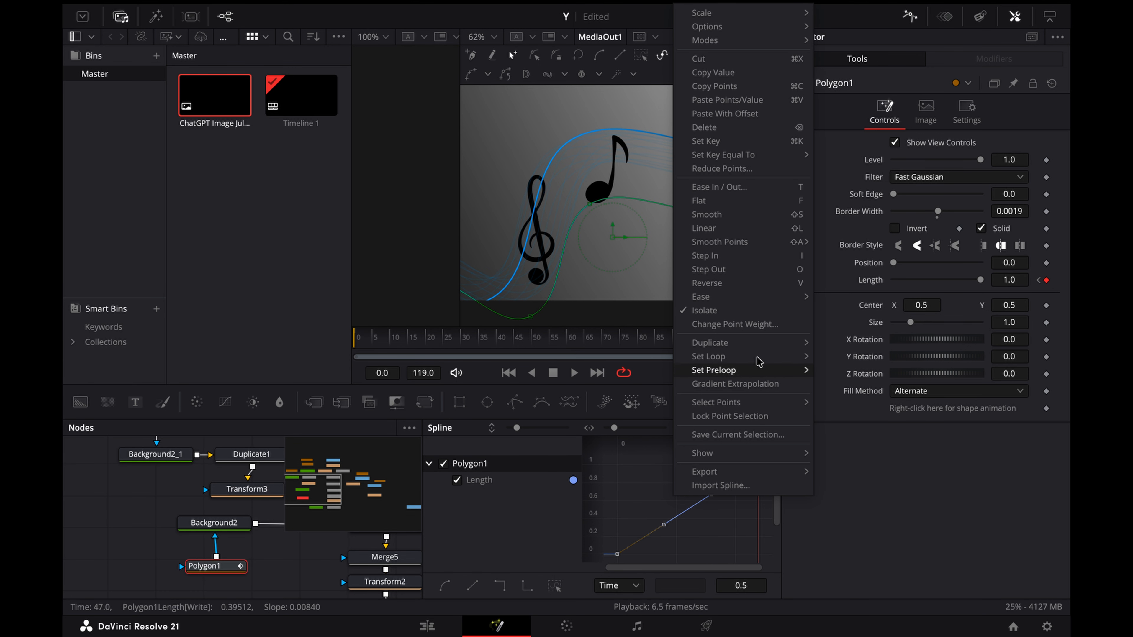
mouse_move(790, 297)
left_click(852, 339)
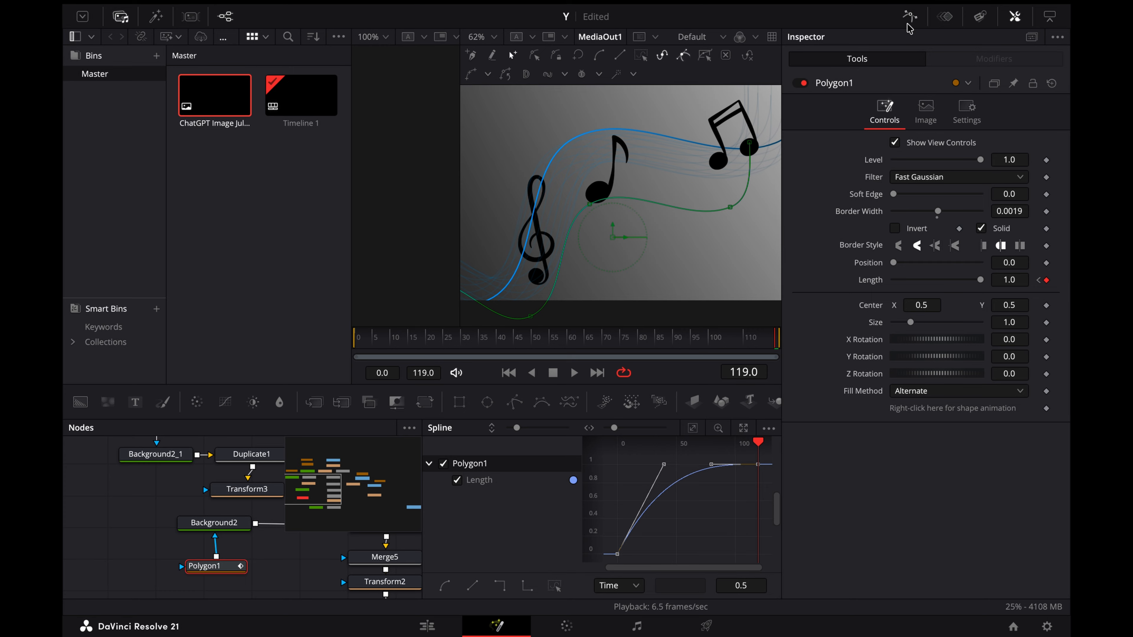
left_click(909, 16)
left_click_drag(509, 337, 476, 337)
key("space")
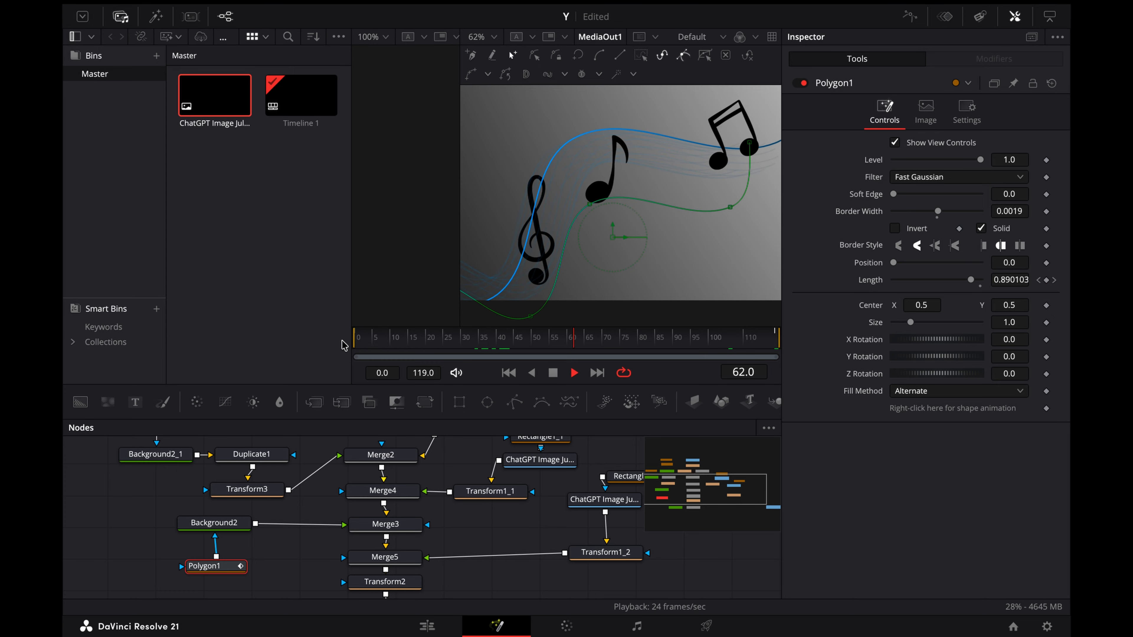
Step: Reshape the first keyframe's handle on Polygon1's Length curve for a slow start, and scrub through the result
left_click(916, 13)
left_click_drag(664, 464, 742, 530)
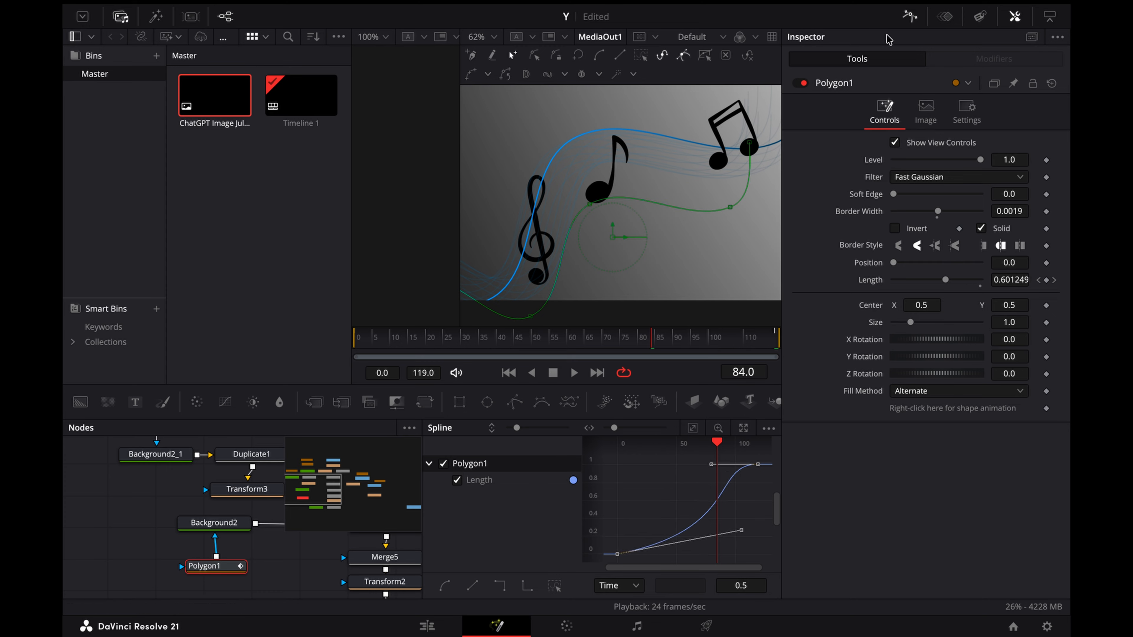
left_click(909, 18)
left_click_drag(395, 338, 372, 339)
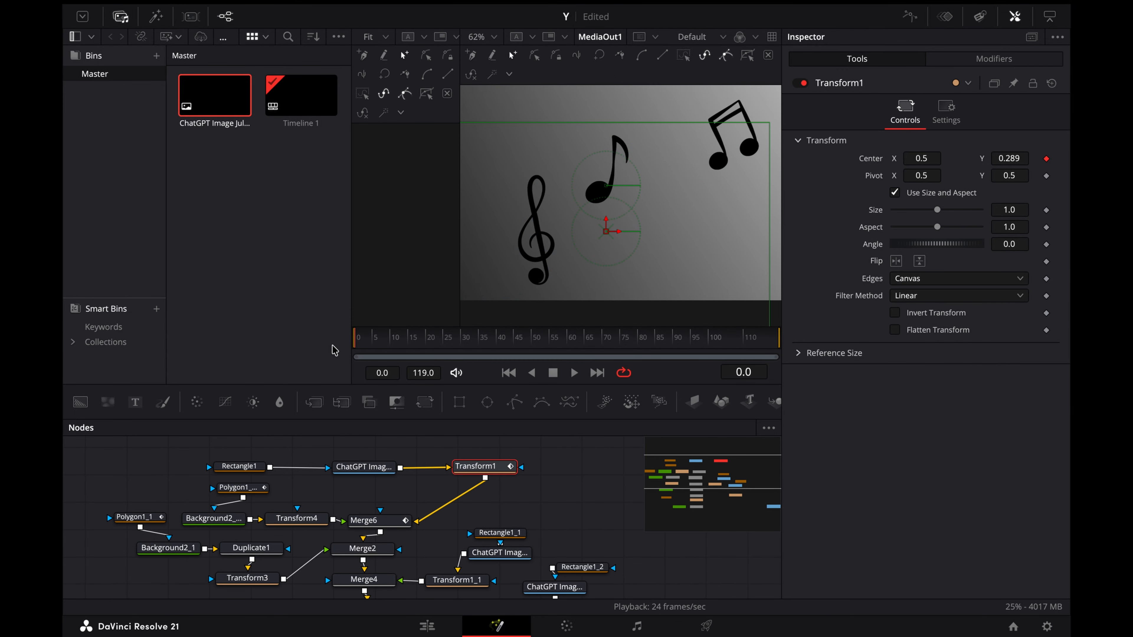
Step: Animate Transform1's Center Y from -0.347 at frame 0 to 0.289 at frame 30, raising the treble clef into view
left_click_drag(439, 351, 462, 352)
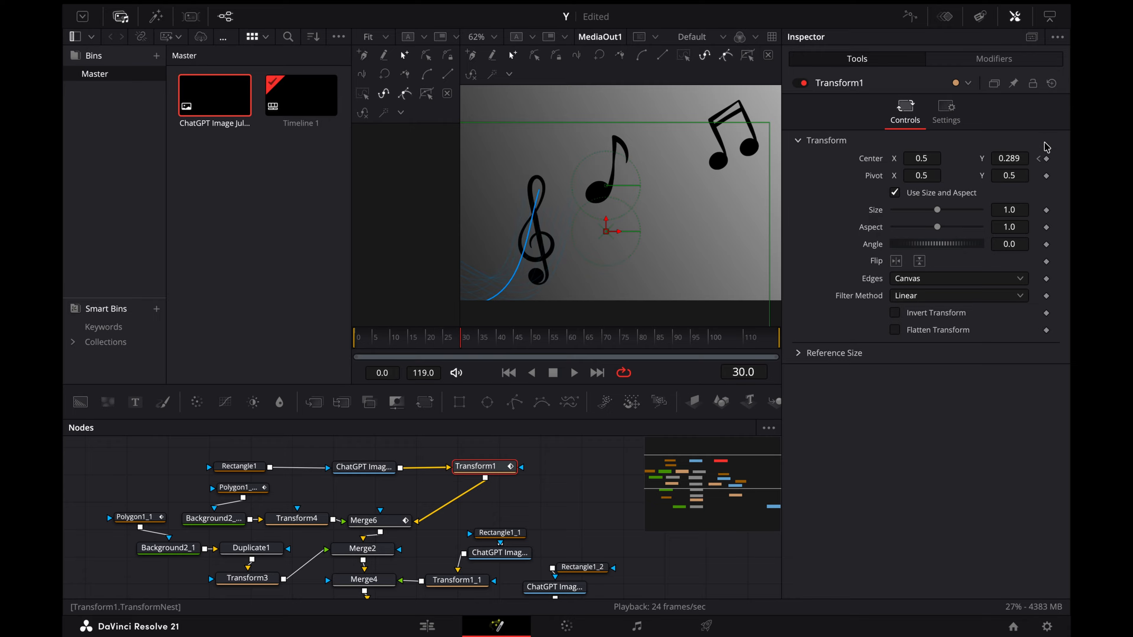
left_click(1039, 160)
left_click_drag(1018, 159, 917, 158)
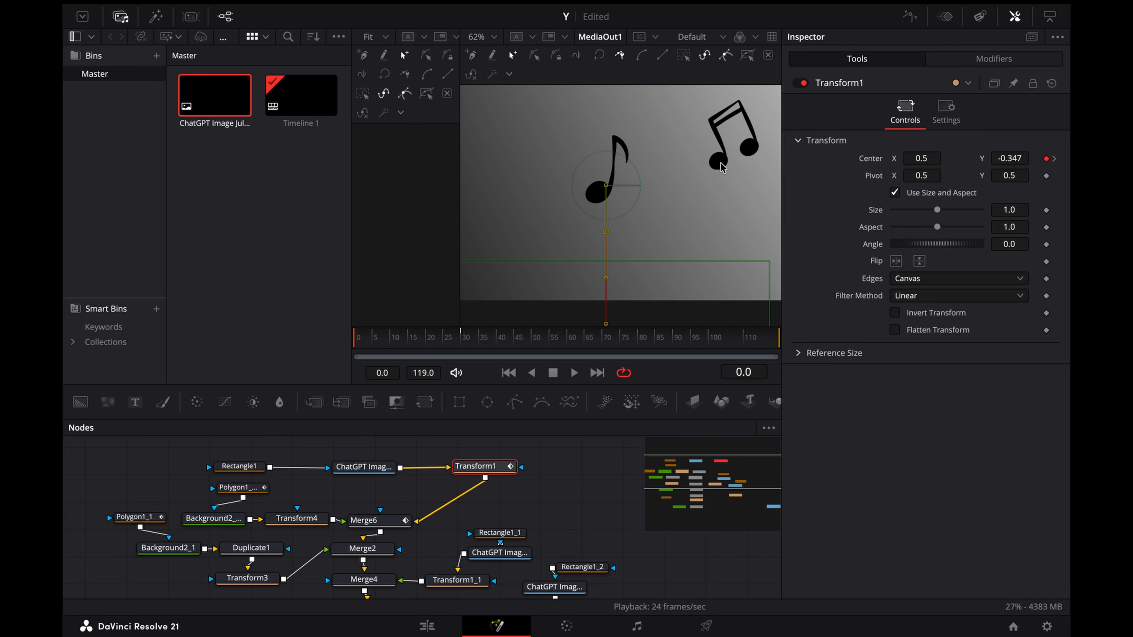
Step: Try the Out Back Cubic ease on Transform1's Center displacement curve and play back the treble clef's motion
left_click(914, 18)
right_click(671, 519)
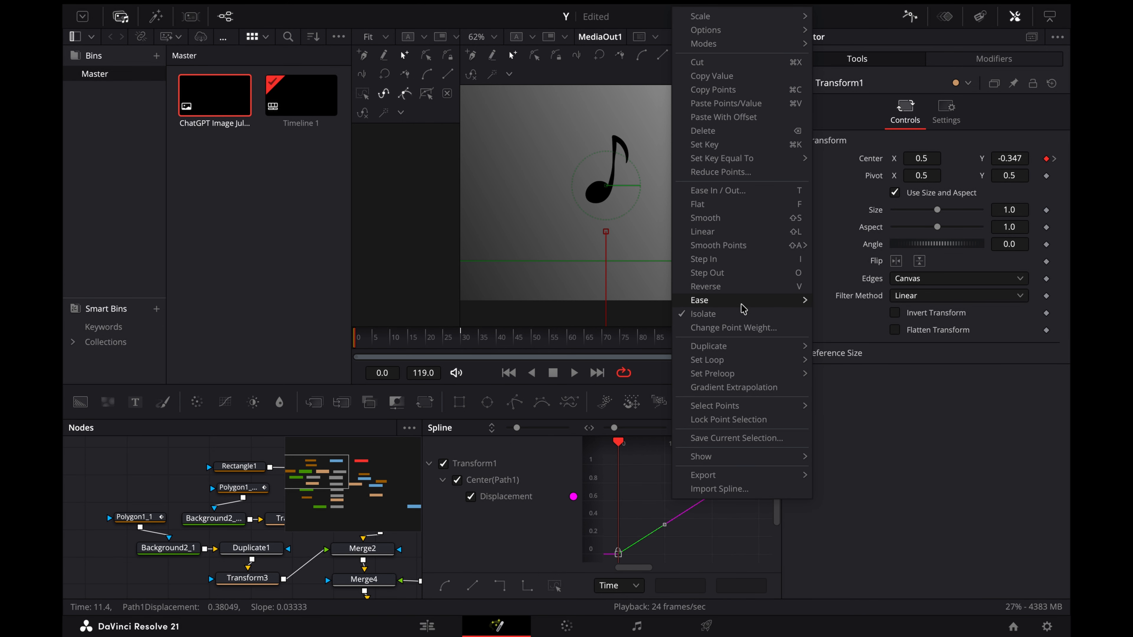
mouse_move(740, 303)
left_click(852, 383)
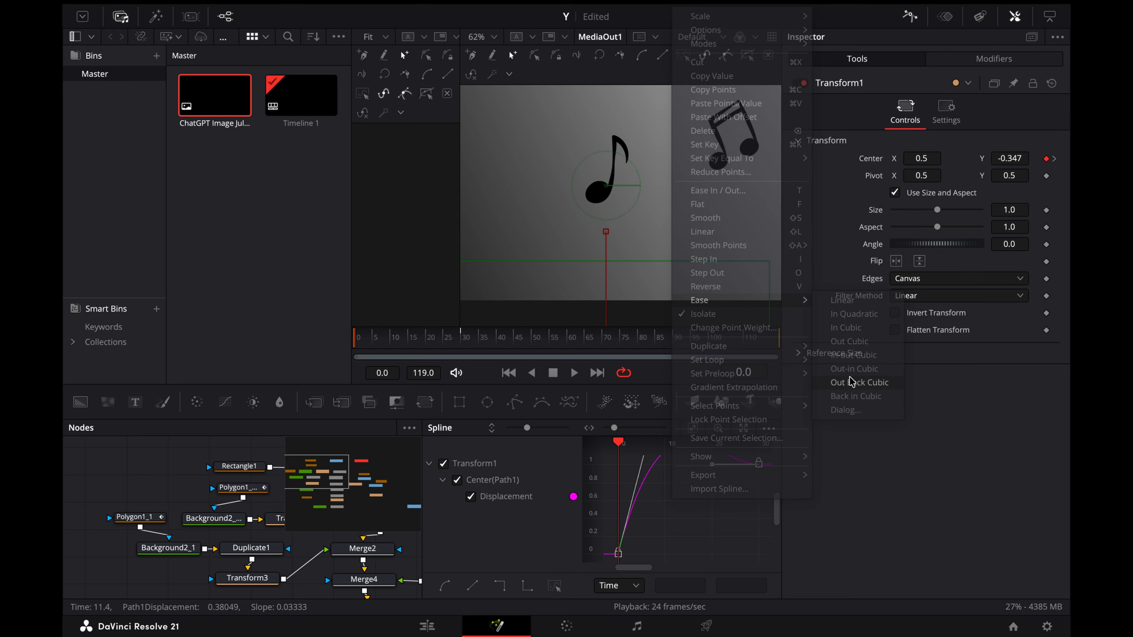
left_click_drag(491, 339, 387, 341)
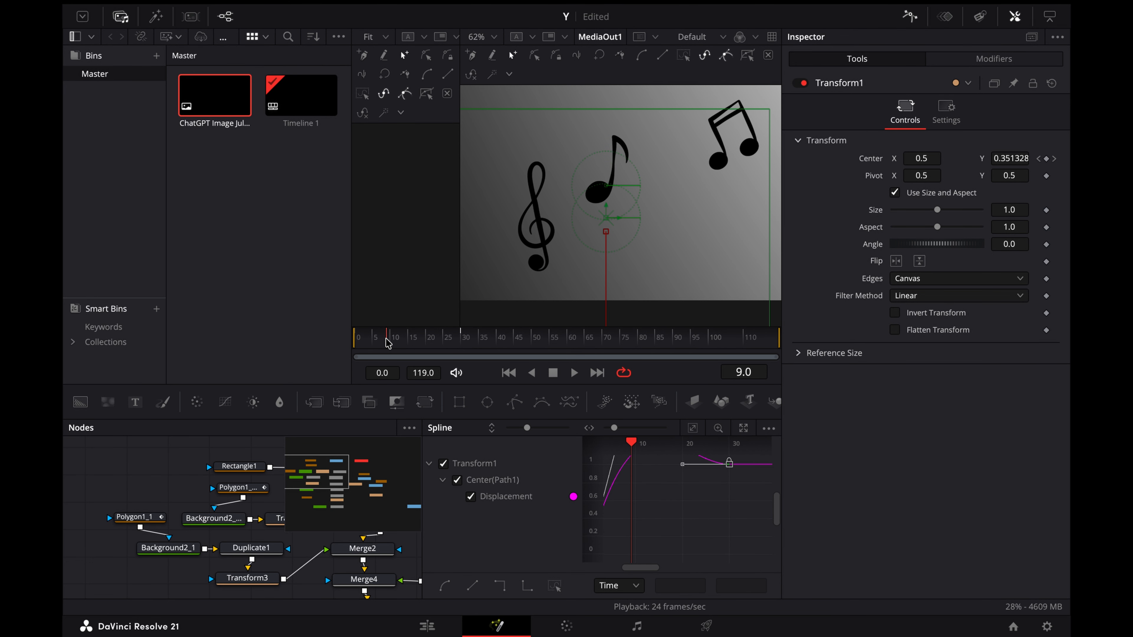
key("space")
left_click(374, 337)
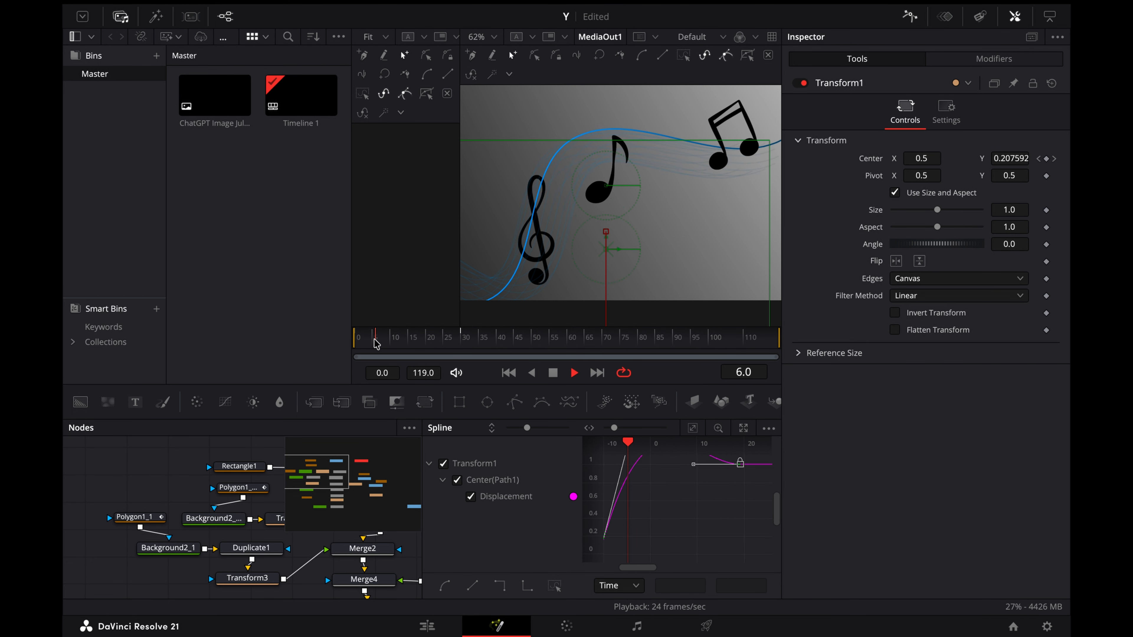
key("space")
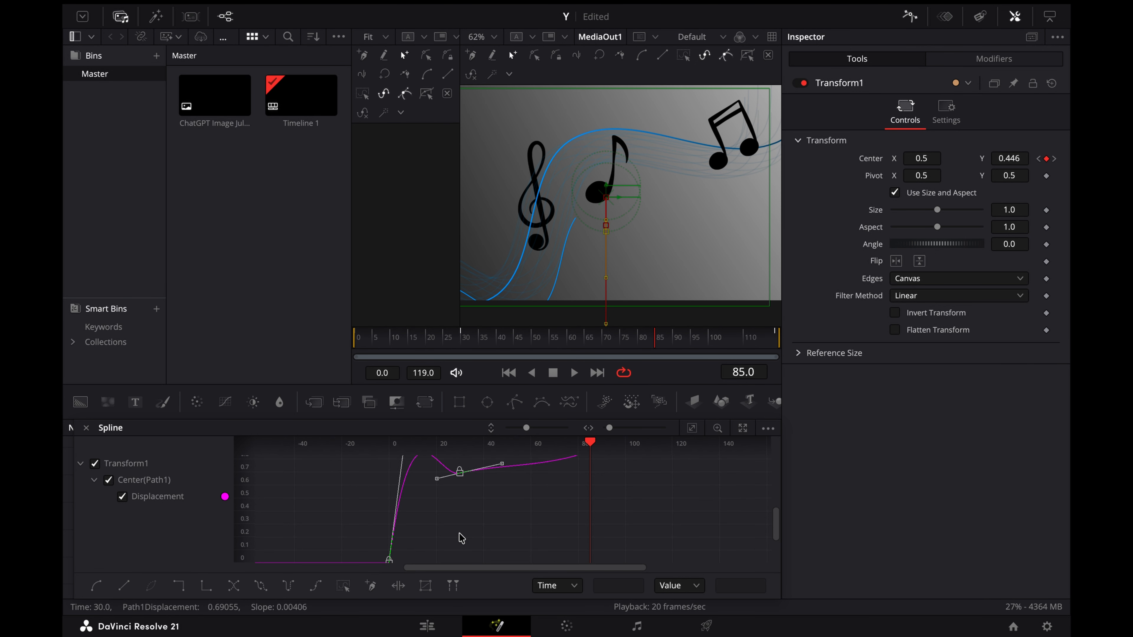
Step: Try the In Cubic ease on Transform1's Center displacement curve and play back the animation
right_click(462, 538)
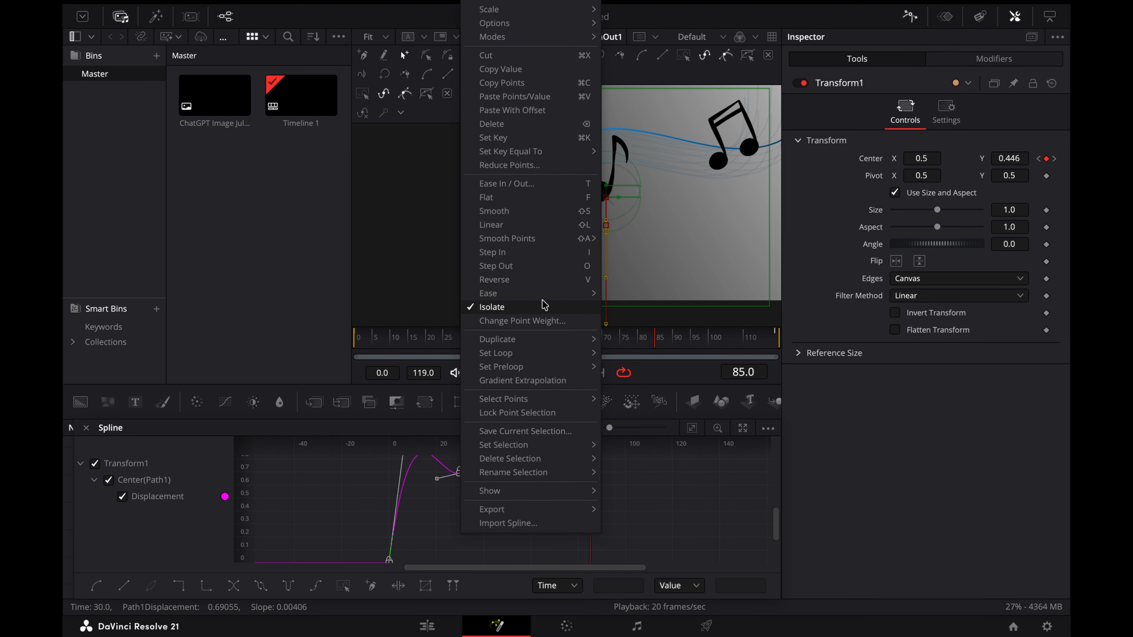
mouse_move(558, 294)
left_click(635, 322)
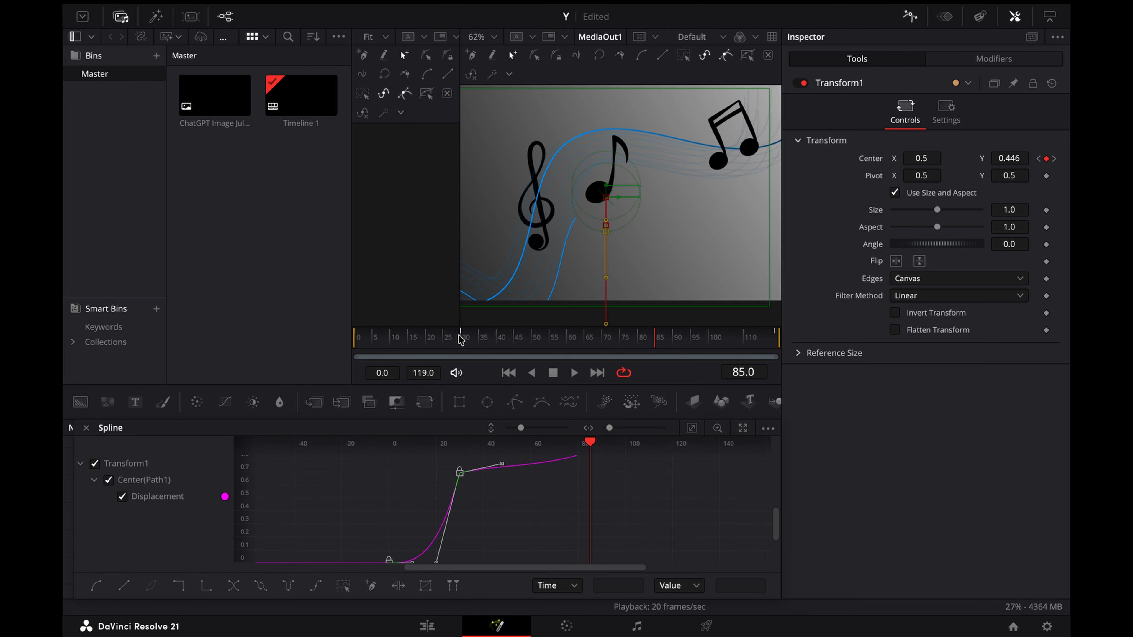
left_click_drag(432, 335, 364, 335)
key("space")
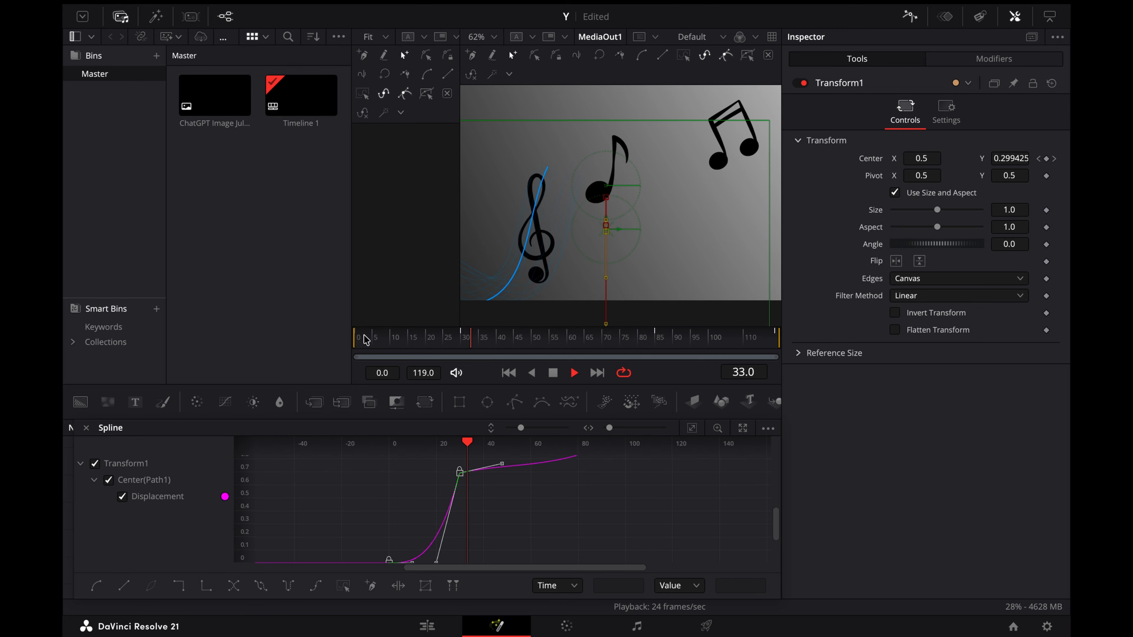
Step: Set Transform1's displacement easing to Ease In 16.0 and Ease Out 62.0, play it back and close the Spline editor
left_click(400, 337)
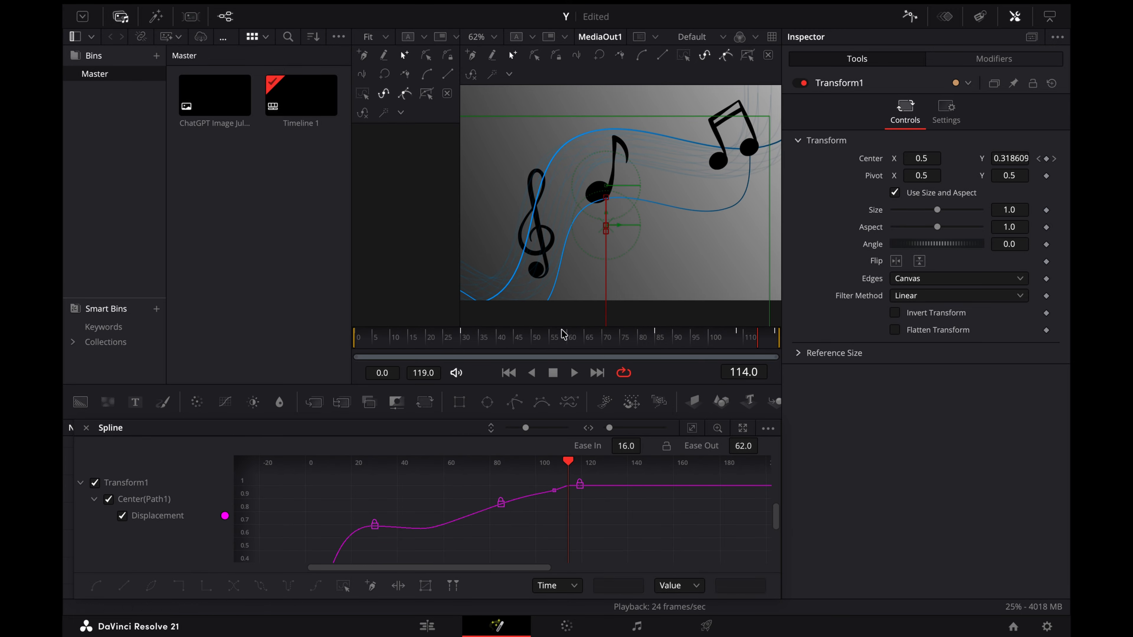
left_click(563, 335)
key("space")
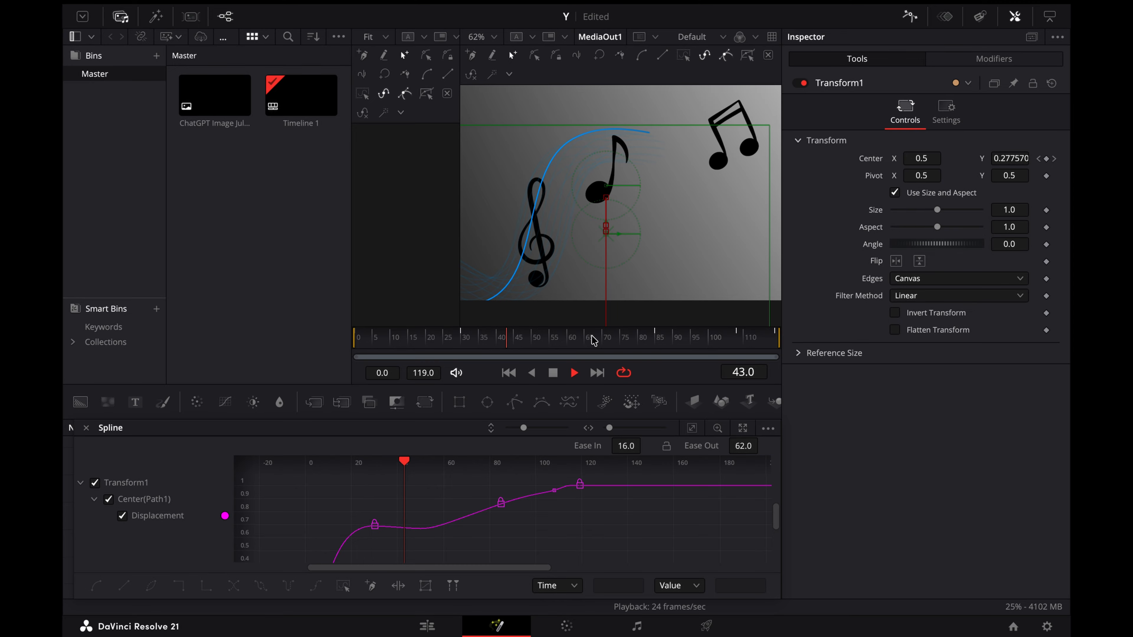
key("space")
left_click(1014, 17)
left_click(910, 16)
left_click(1015, 17)
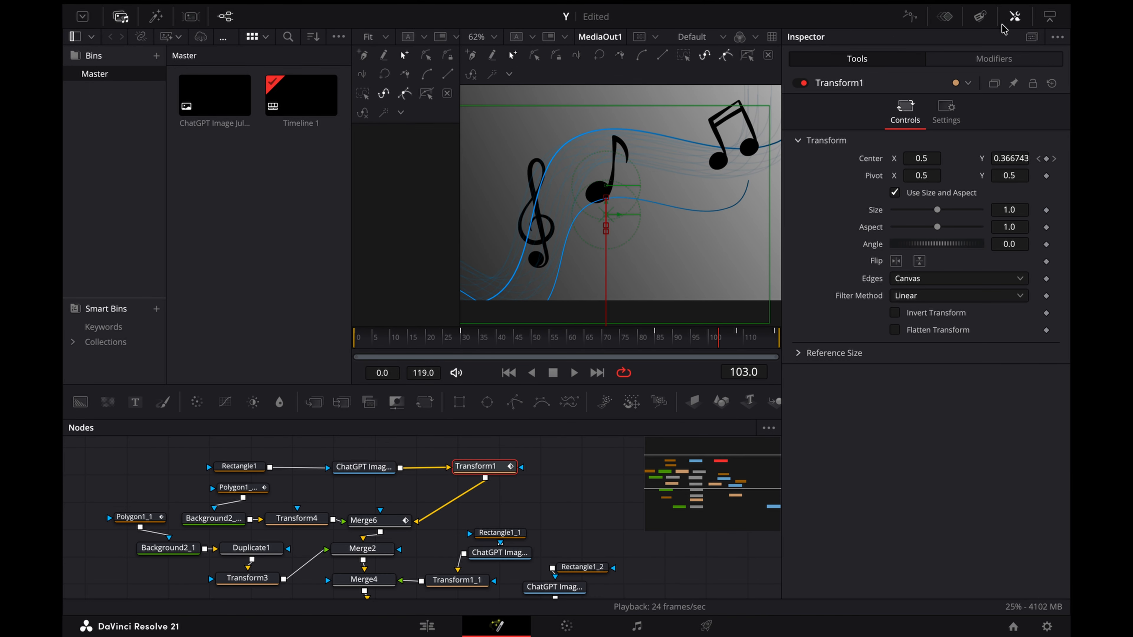
Step: Animate Transform1_1's Center Y from below the frame at frame 0 to 0.5 at frame 80 and 0.586 at frame 119
left_click(503, 469)
left_click(554, 488)
scroll(554, 487, "down", 2)
left_click(477, 547)
left_click(384, 339)
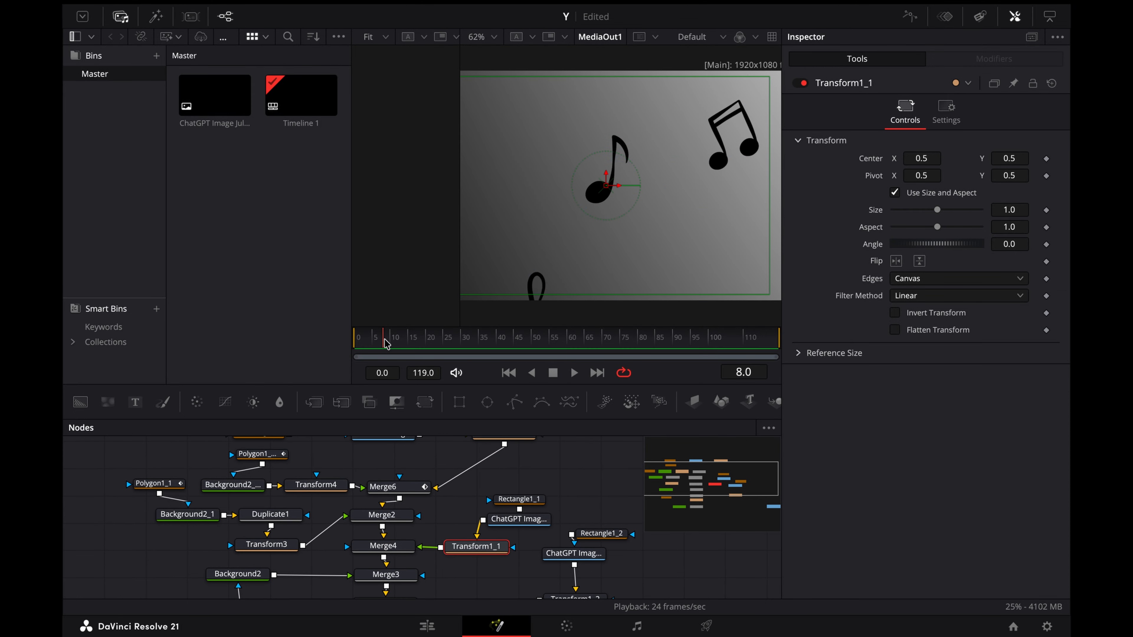
left_click_drag(386, 343, 640, 342)
left_click(1044, 160)
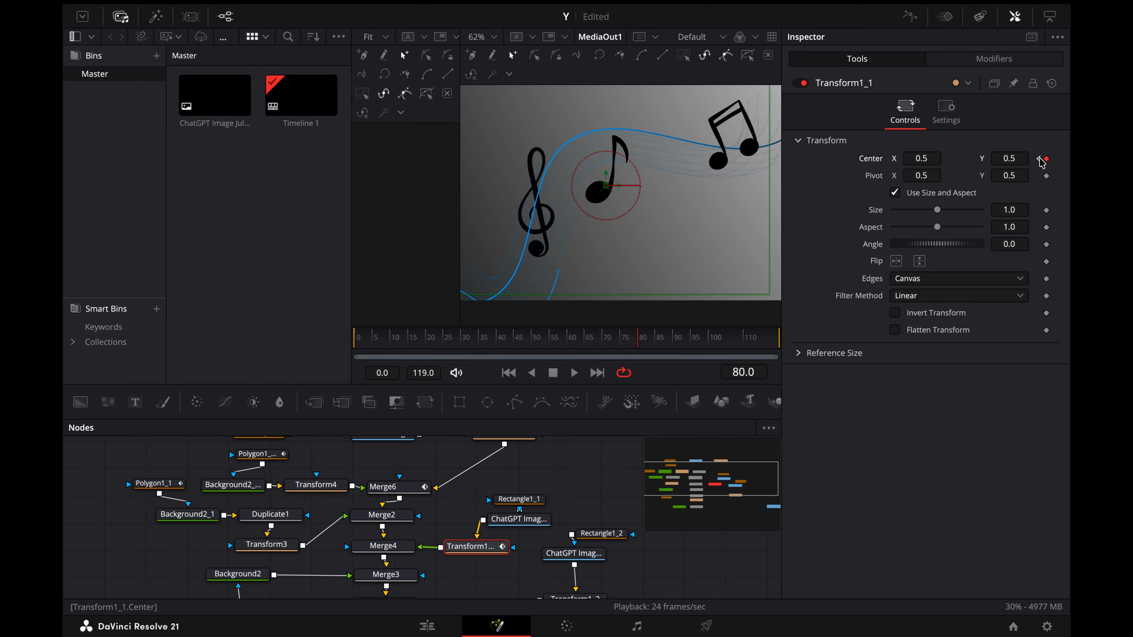
left_click(1038, 159)
left_click_drag(1019, 159, 975, 160)
left_click(1053, 158)
left_click_drag(705, 340, 777, 340)
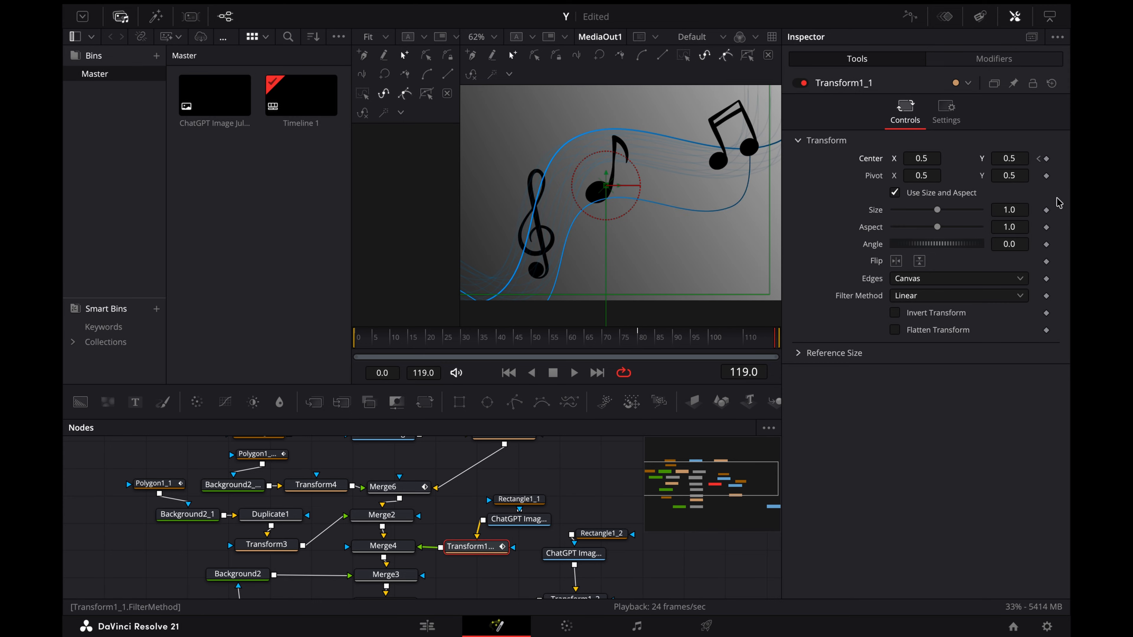
left_click_drag(994, 158, 1007, 158)
Step: Set Transform1_1's displacement easing to Ease In 70.0 and Ease Out 80.0, play it back and close the Spline editor
left_click(909, 17)
left_click(691, 429)
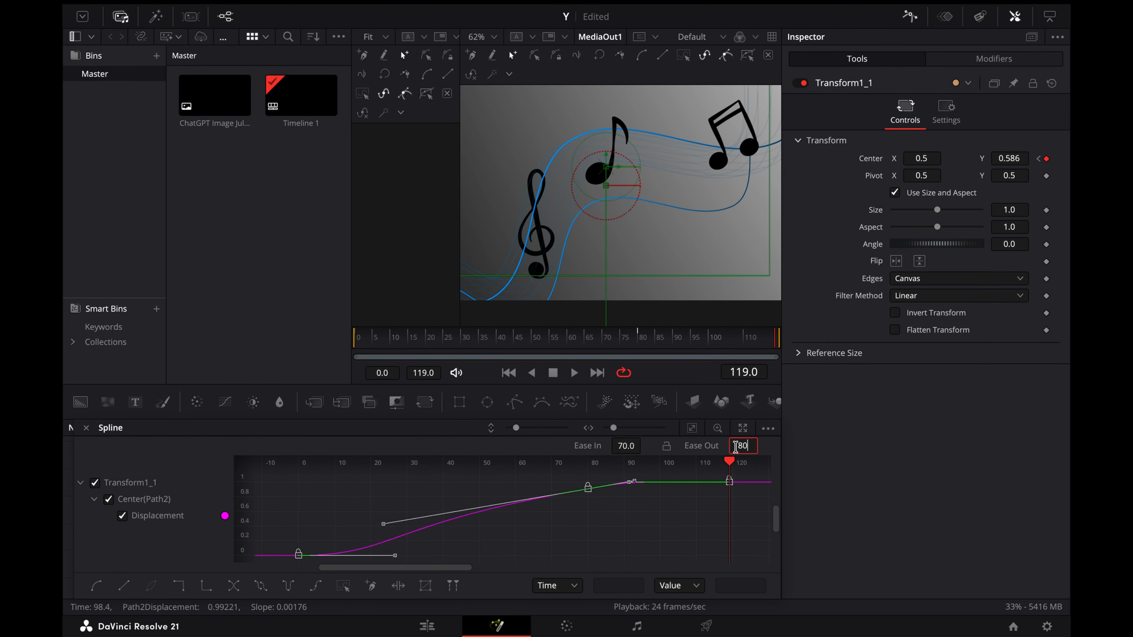
key("Return")
key("space")
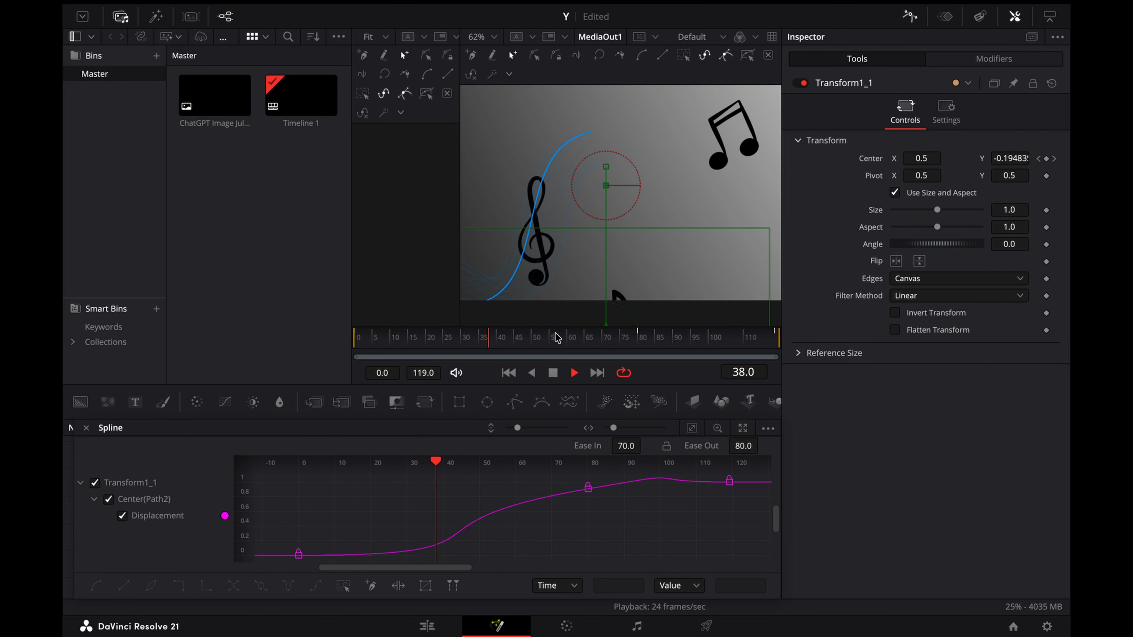
left_click(910, 18)
key("space")
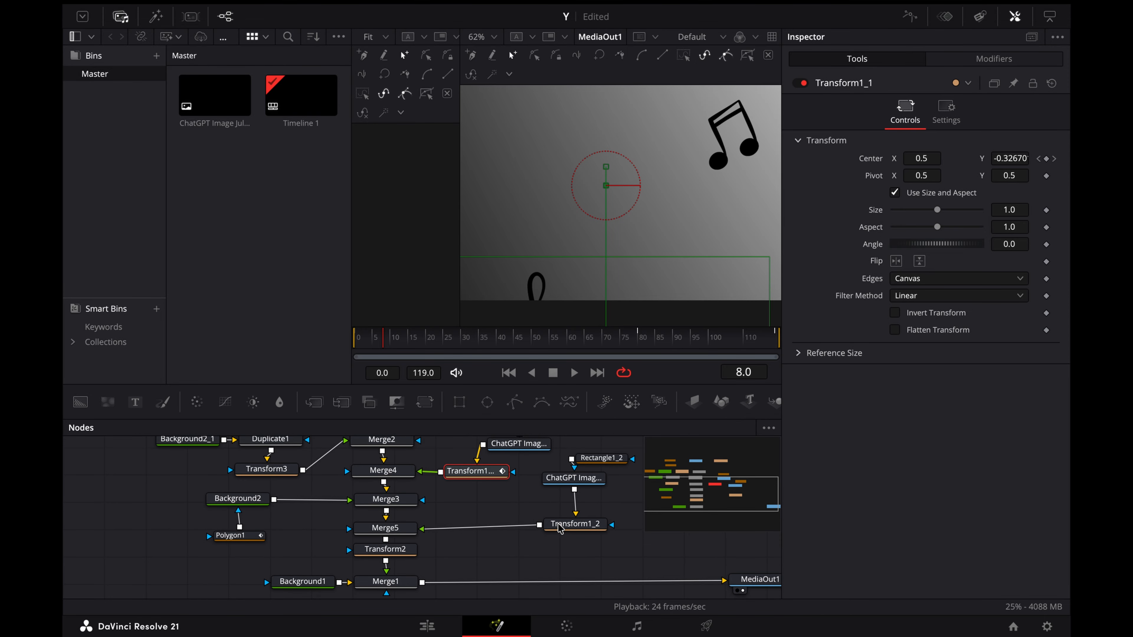
Step: Animate Transform1_2's Center Y from -0.249 at frame 0 to 0.764 at about frame 65 and 0.616 at frame 119
left_click(559, 528)
left_click(568, 341)
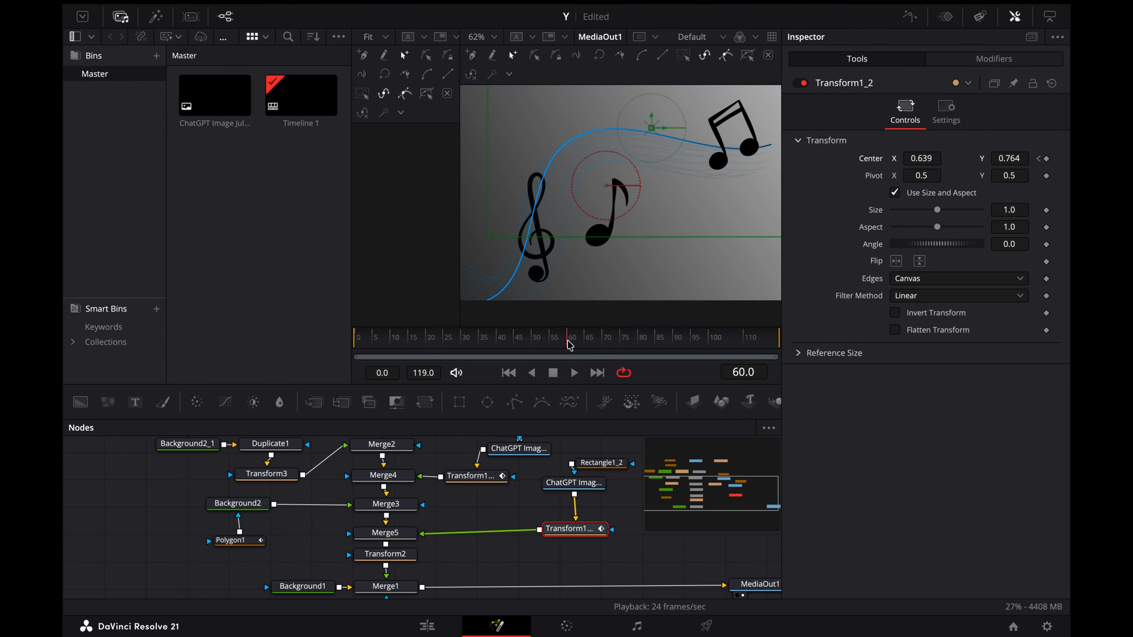
left_click(1038, 159)
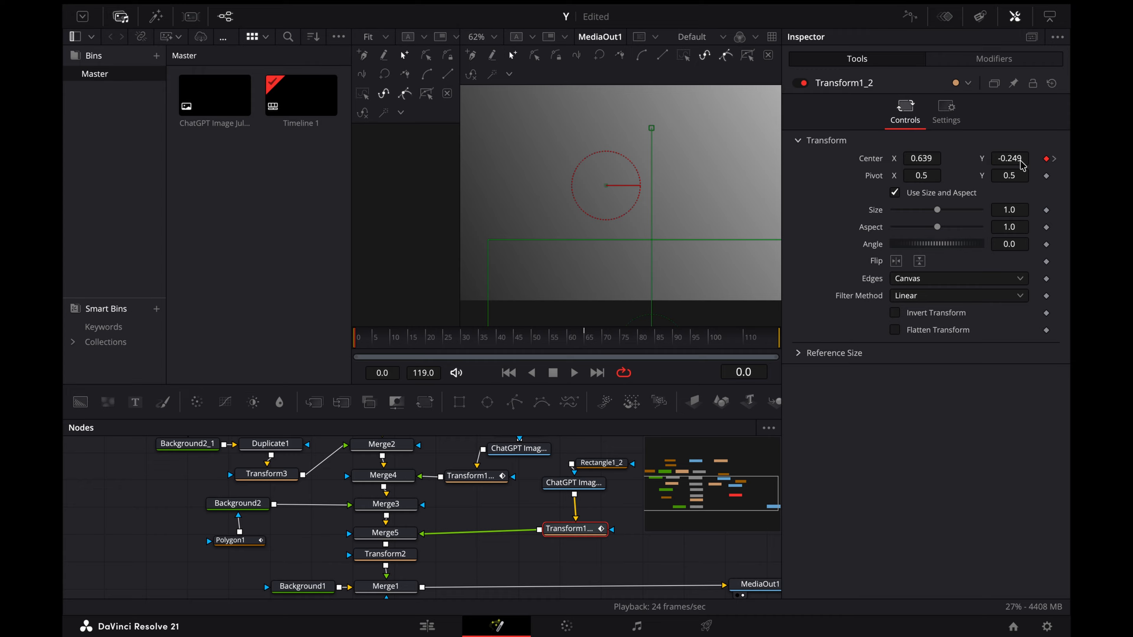
left_click_drag(701, 341, 777, 341)
left_click_drag(1019, 158, 981, 159)
Step: Set Transform1_2's displacement easing to Ease In 70 and Ease Out 81, and play the composition from the start
left_click(910, 17)
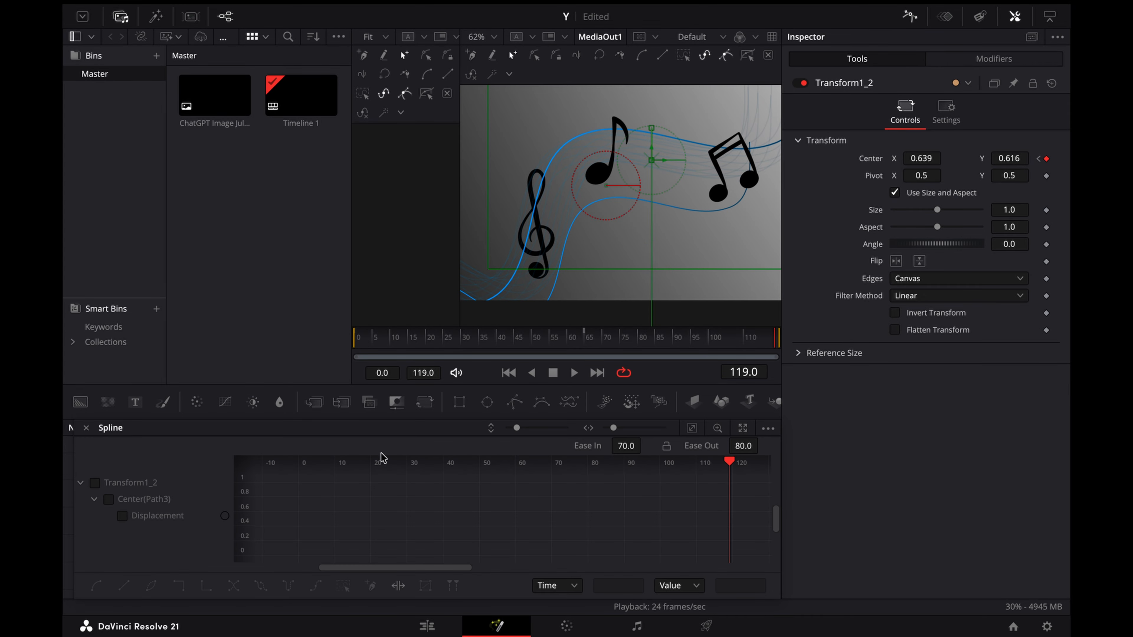
left_click(95, 483)
left_click(692, 428)
key("super+a")
right_click(681, 492)
left_click(713, 295)
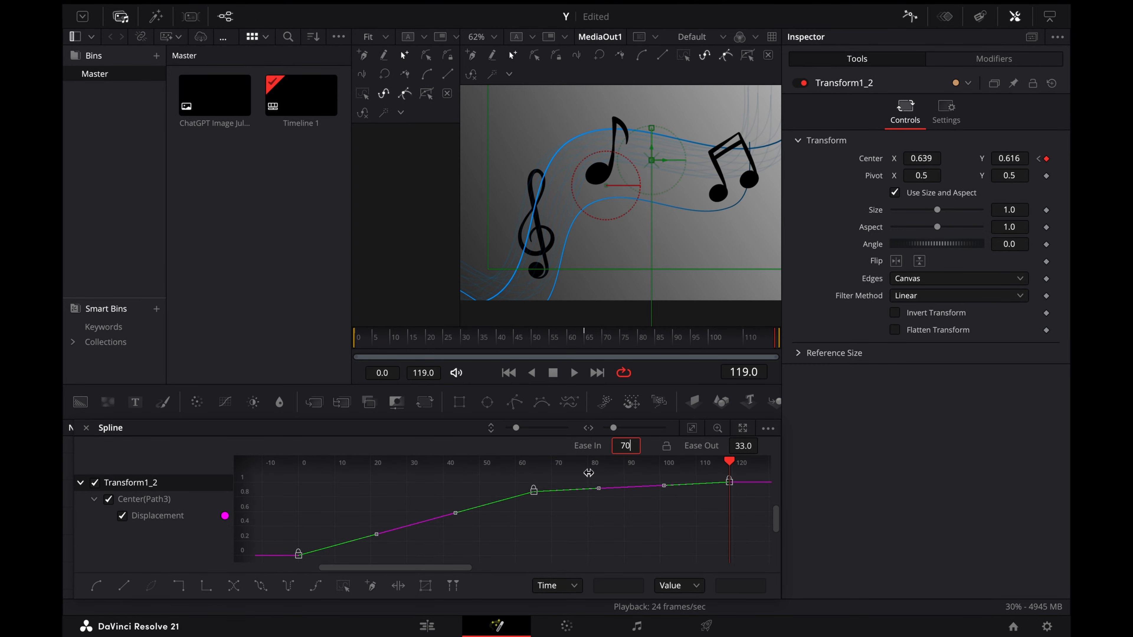
key("super+a")
right_click(562, 518)
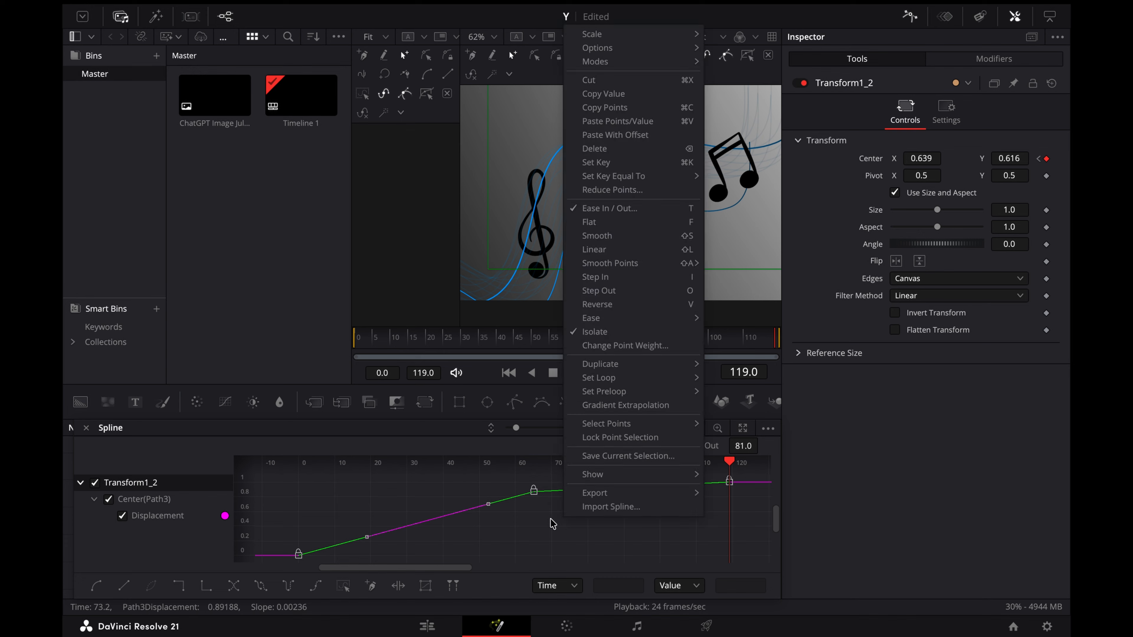
left_click(554, 522)
left_click(355, 337)
key("space")
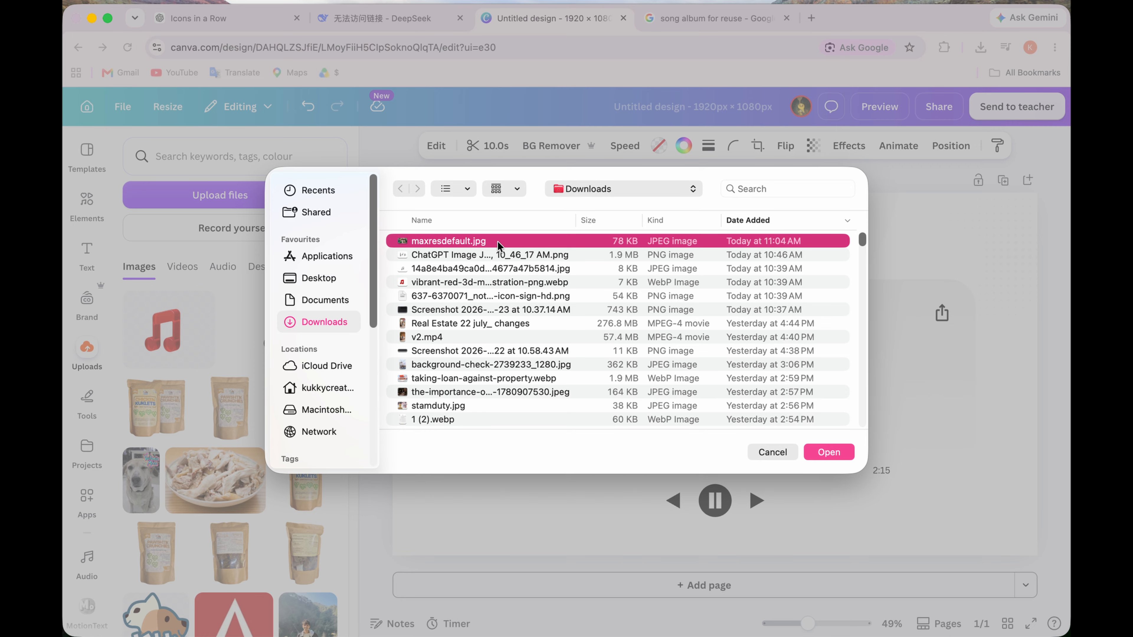
Step: Switch to Canva, upload maxresdefault.jpg and place it as the album cover in the music player design
left_click(828, 452)
left_click_drag(185, 327, 714, 392)
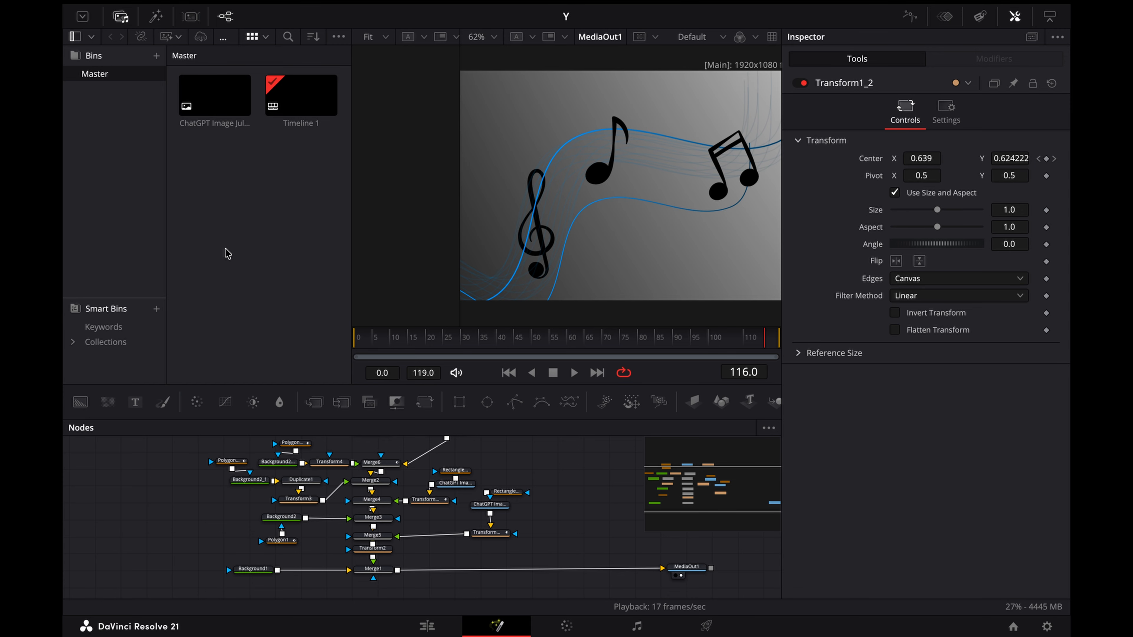
Step: Switch to DaVinci Resolve, import They Don't Really Care about us.mp4 and add it to the node graph as a separate node
right_click(225, 251)
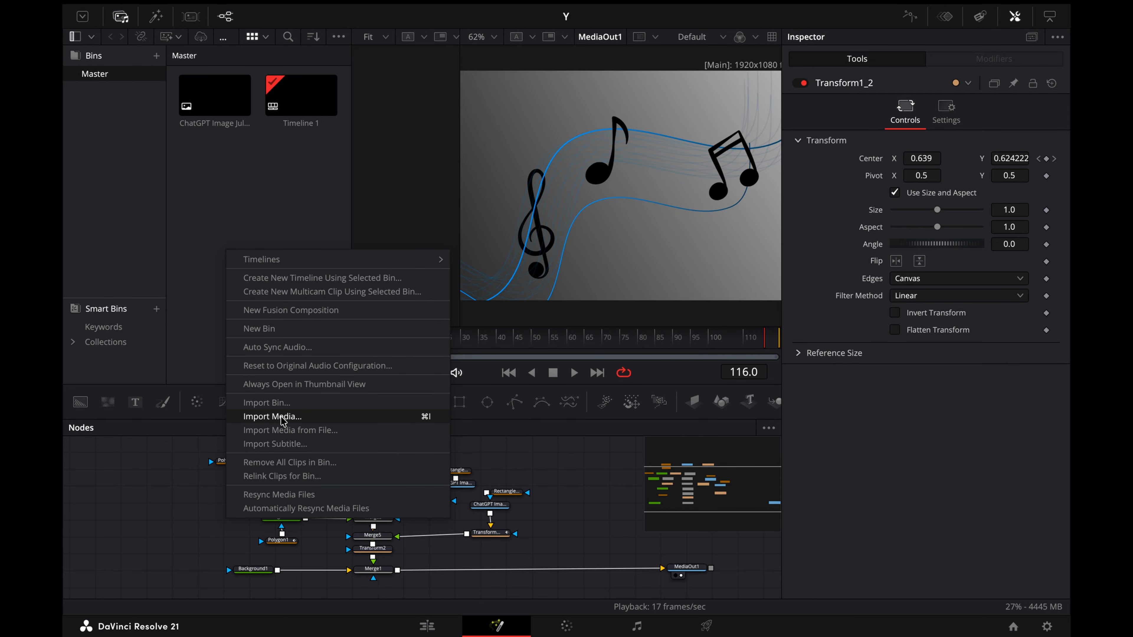
left_click(281, 417)
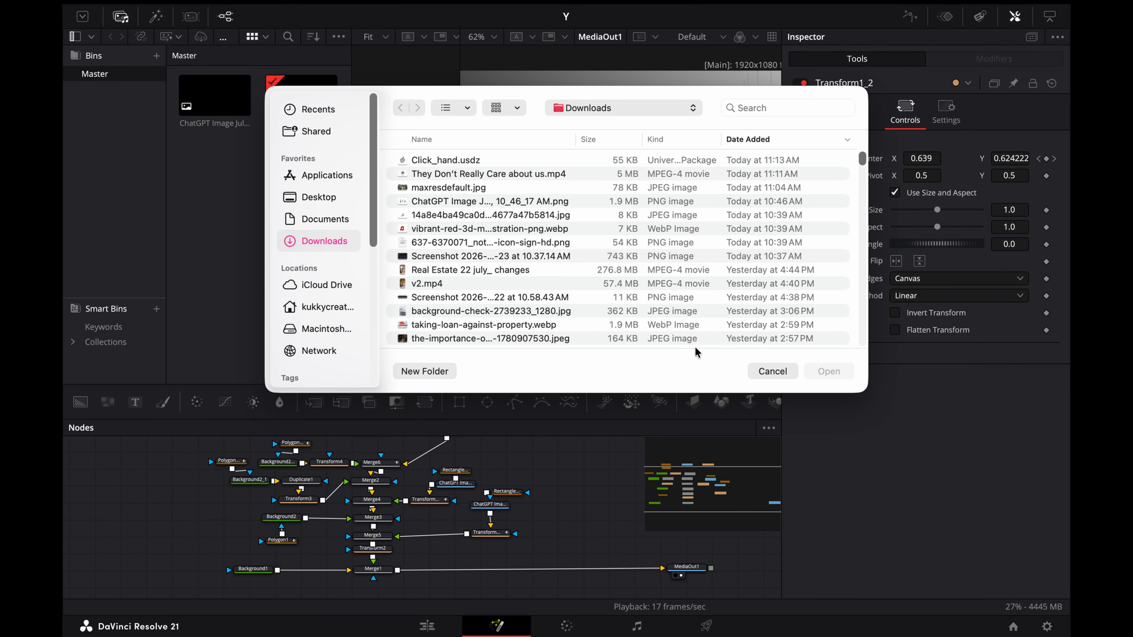
left_click(513, 188)
double_click(506, 173)
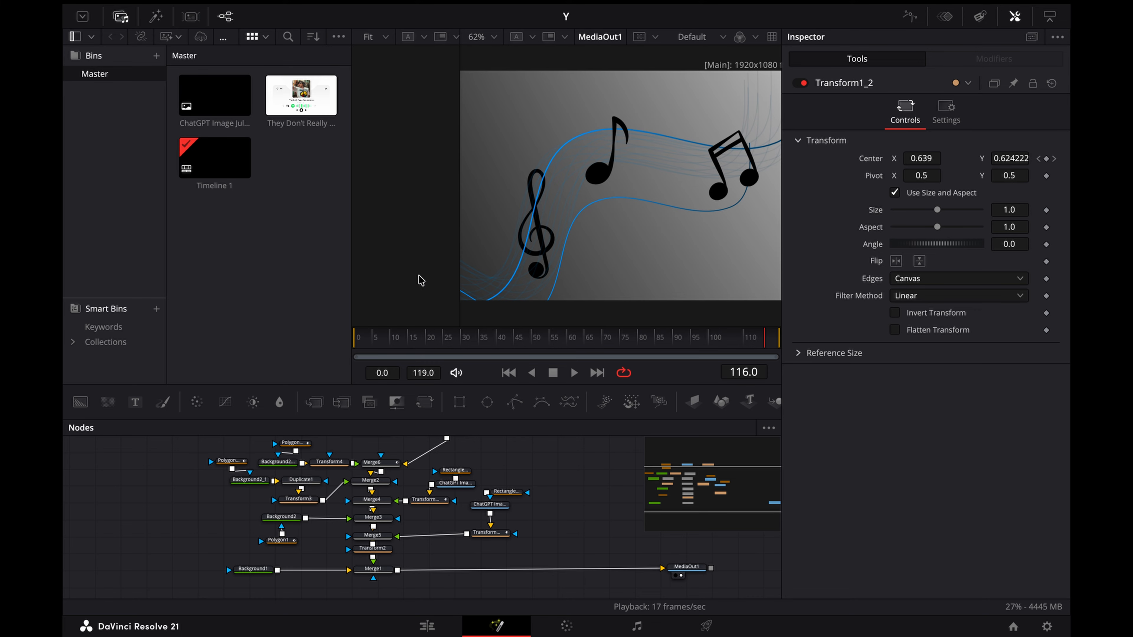
scroll(593, 542, "up", 1)
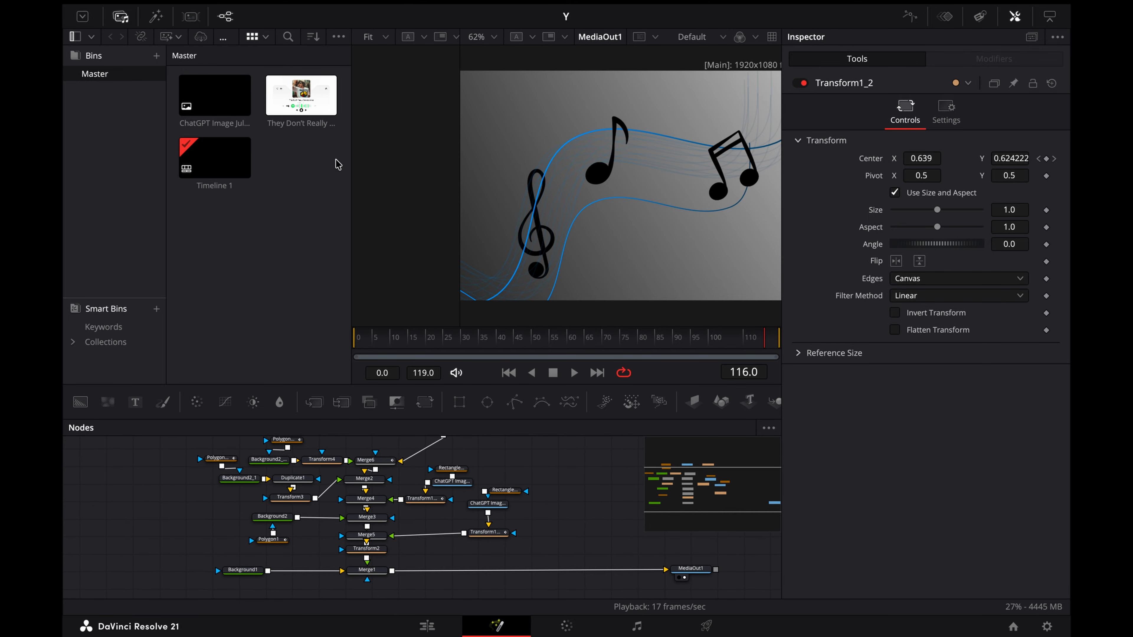
left_click_drag(305, 116, 578, 492)
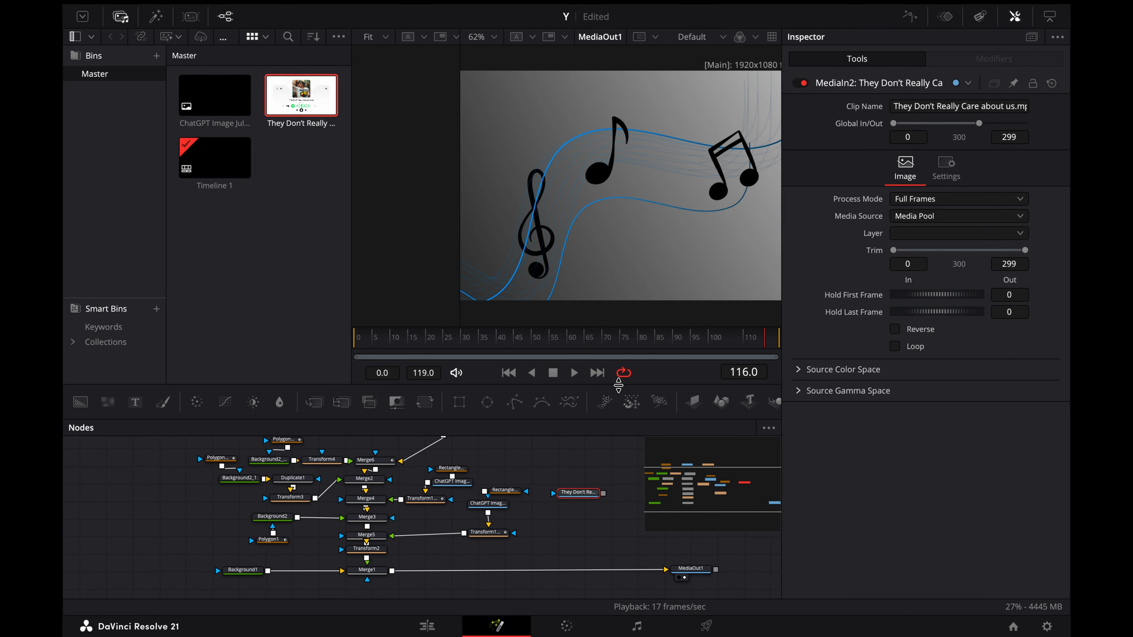
Step: Feed the player video through ImagePlane3D, Merge3D and Renderer3D nodes and merge the render over the composition before MediaOut1
left_click(693, 401)
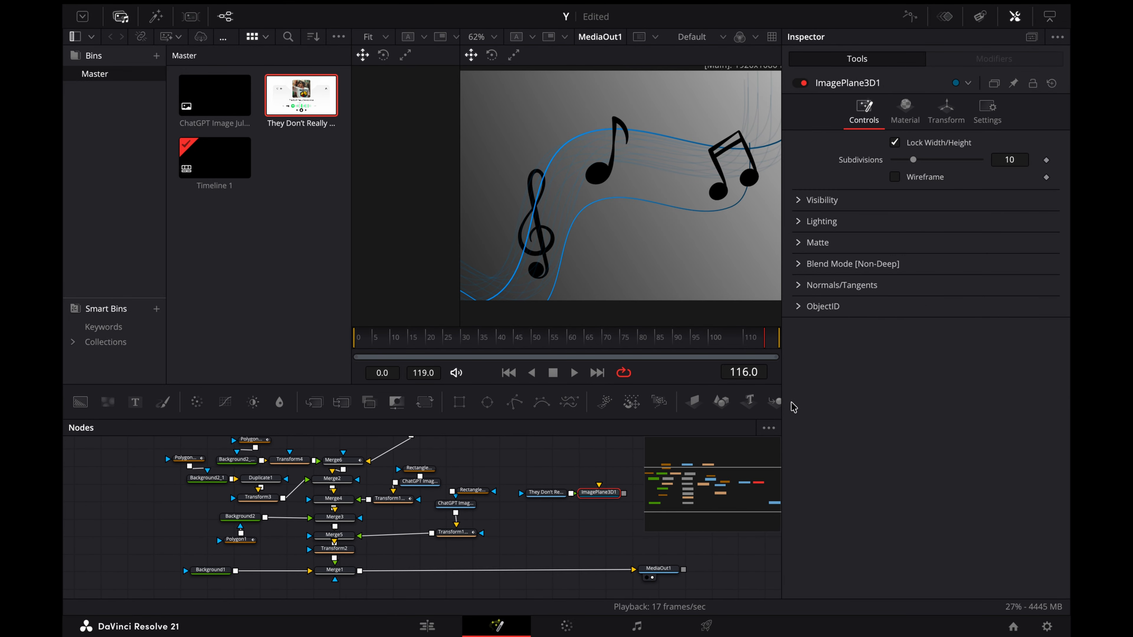
left_click(776, 403)
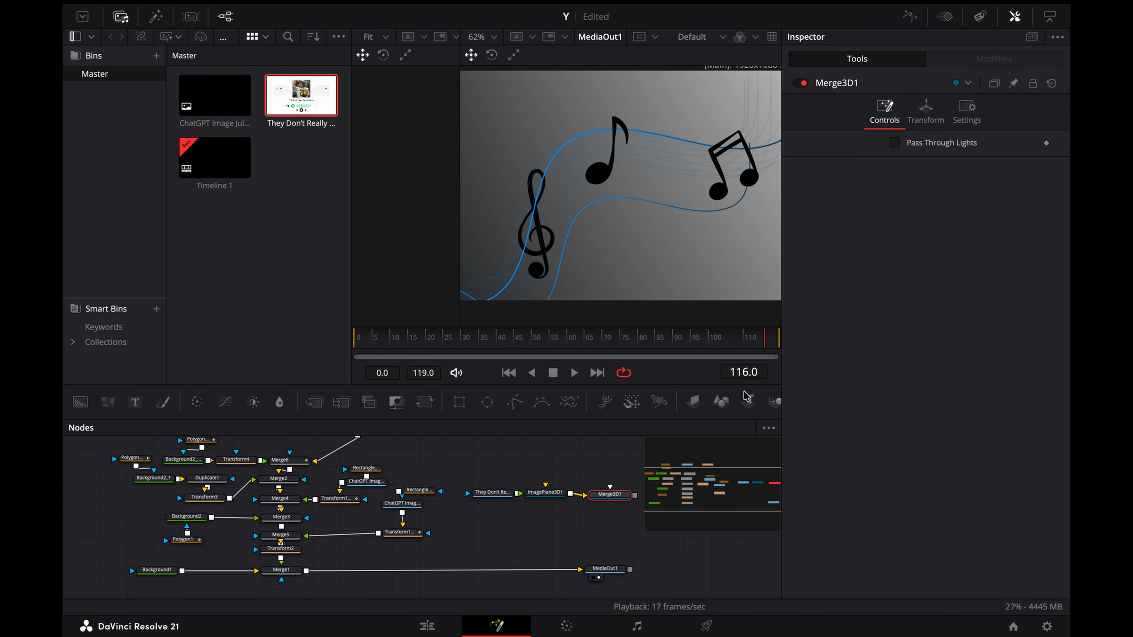
left_click_drag(782, 379, 940, 294)
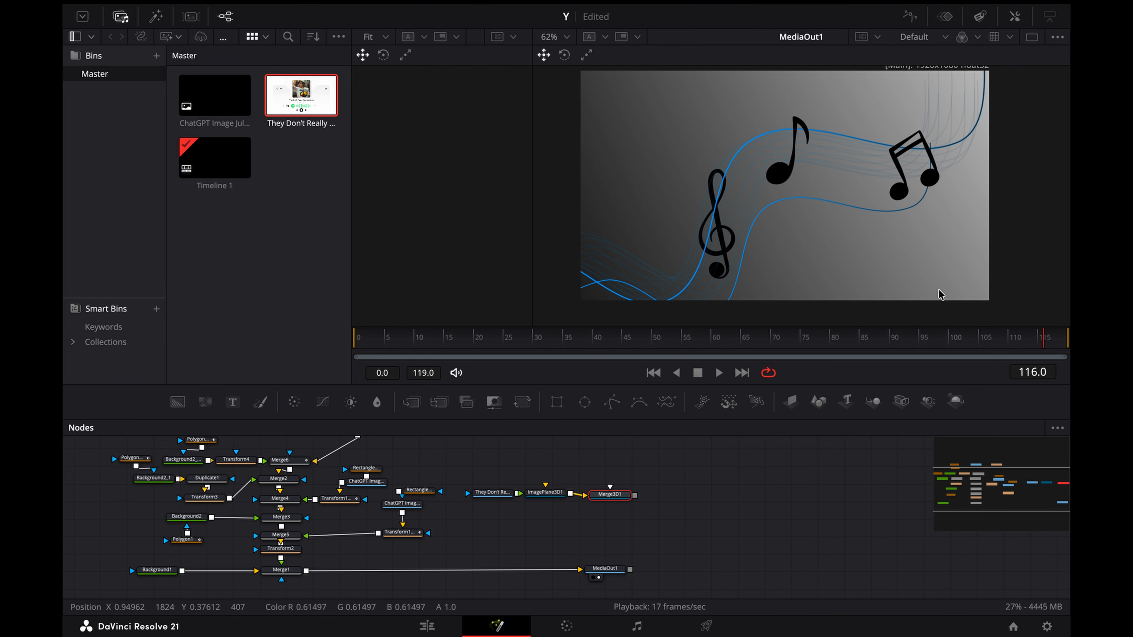
left_click(953, 405)
left_click_drag(688, 495, 798, 573)
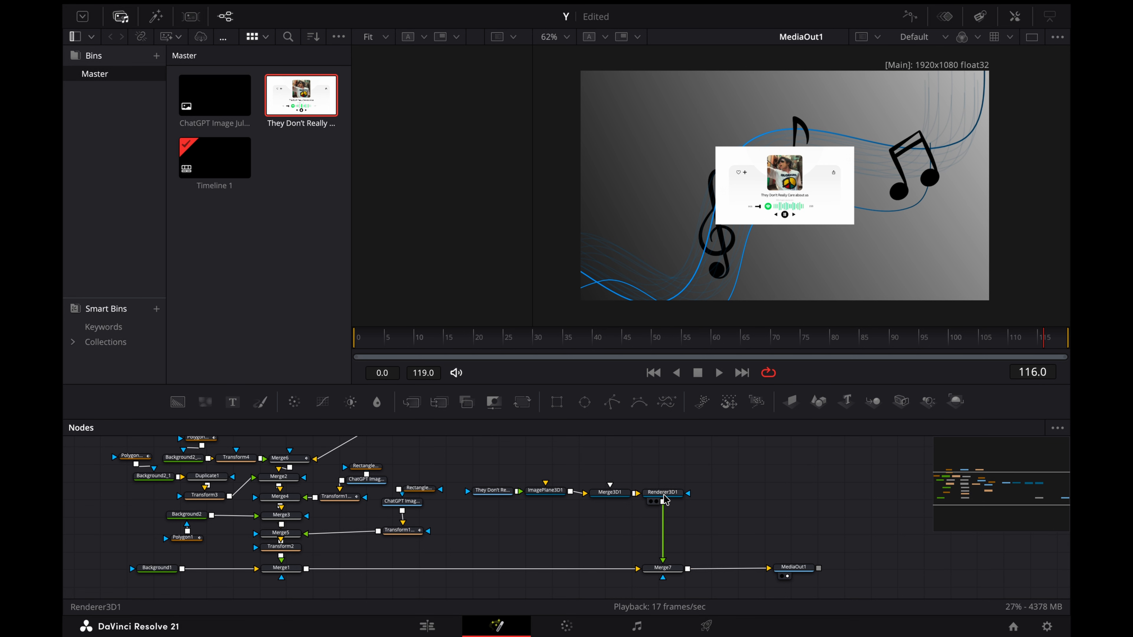
Step: Connect a Camera3D to Merge3D1 and set the camera's Z translation to 2.74
left_click(547, 492)
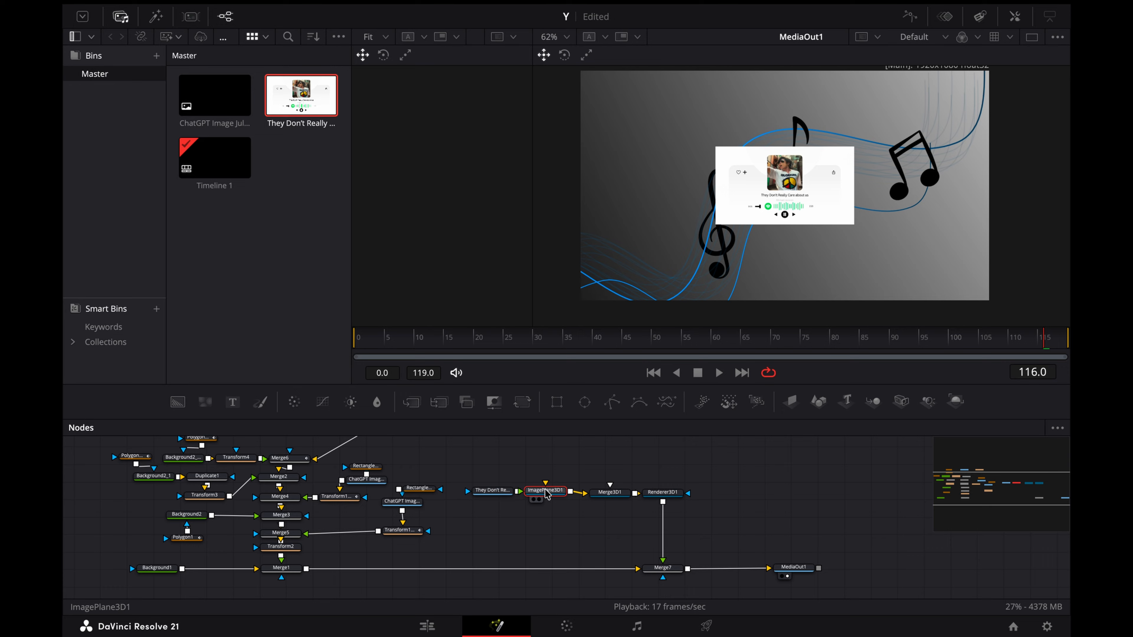
left_click(901, 401)
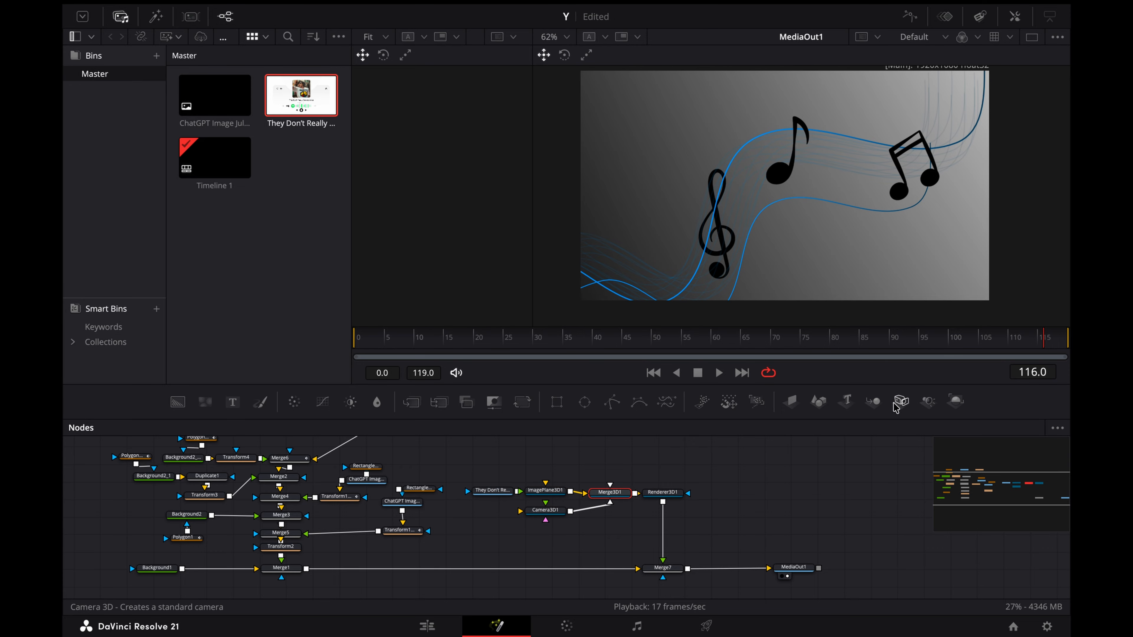
left_click(603, 535)
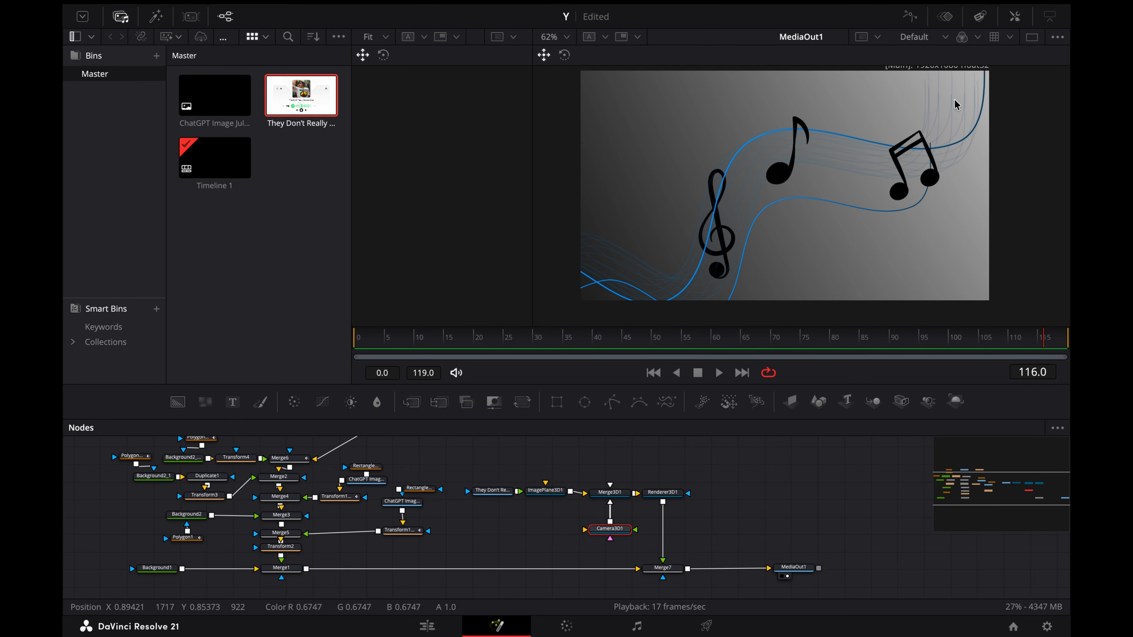
left_click(1014, 15)
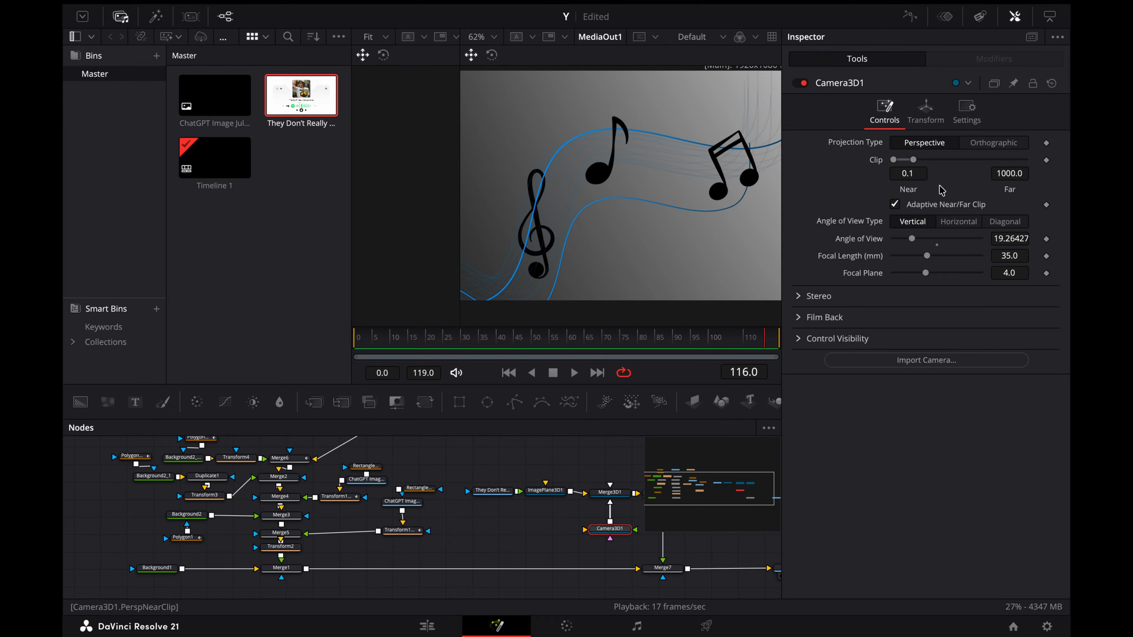
left_click(925, 111)
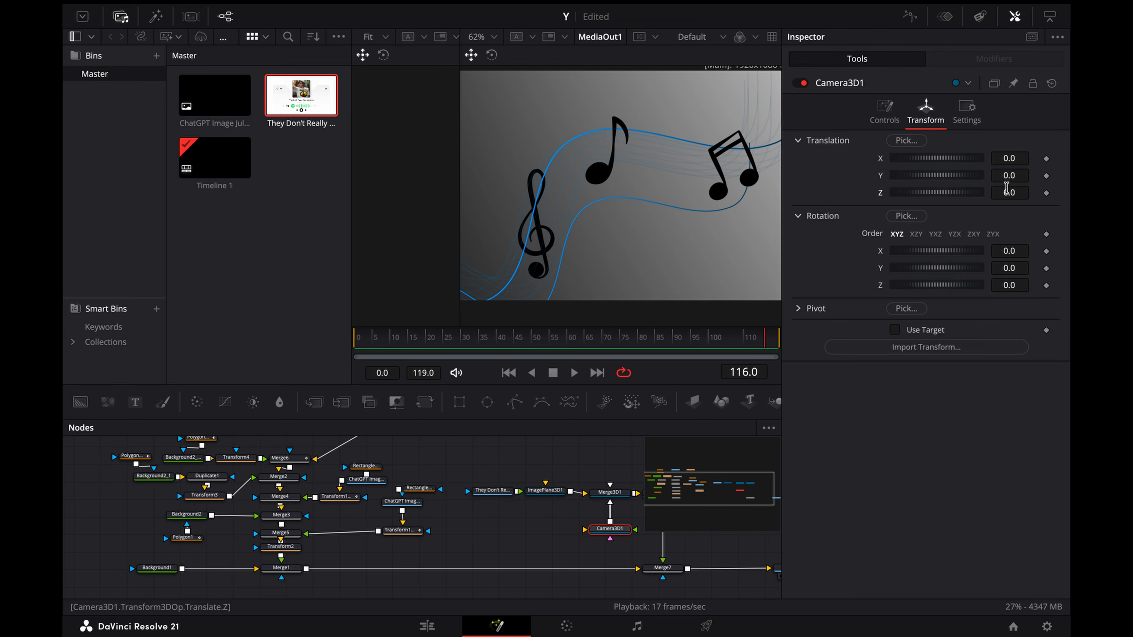
left_click_drag(1009, 192, 1061, 193)
left_click_drag(458, 188, 357, 192)
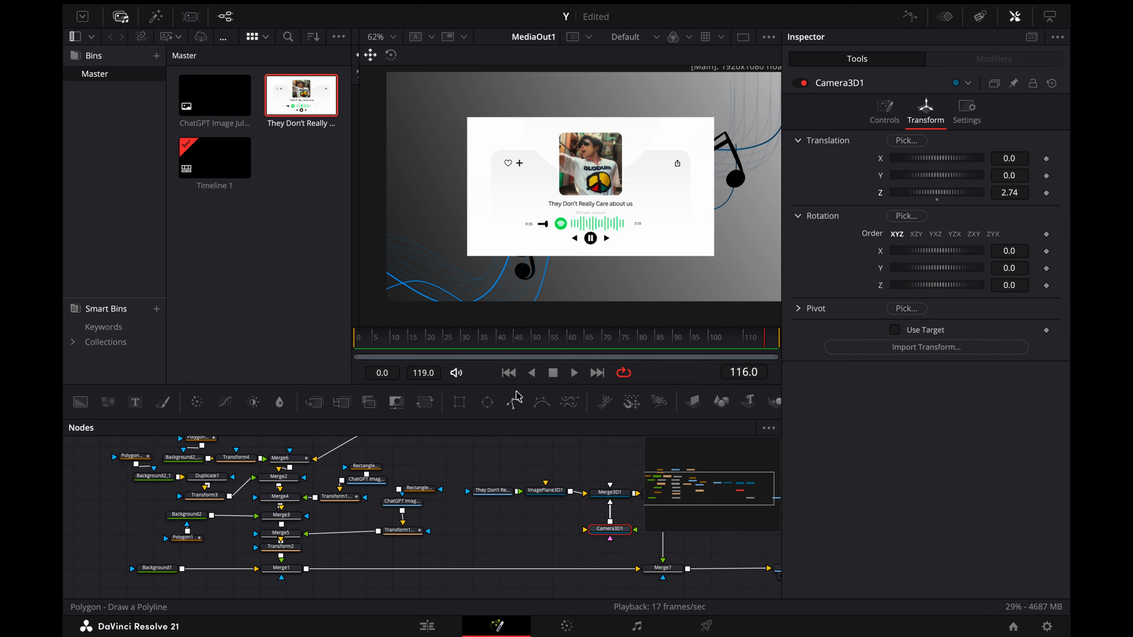
Step: Add the hand cursor image to the node graph and connect it as the foreground of Merge8
scroll(531, 523, "right", 4)
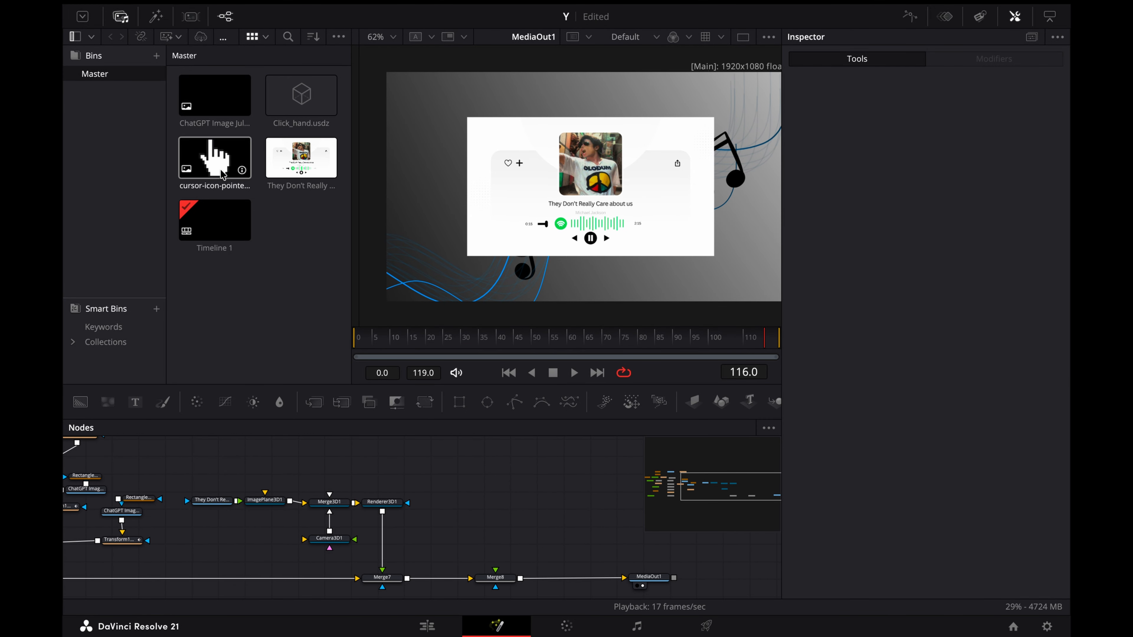
left_click_drag(215, 157, 507, 510)
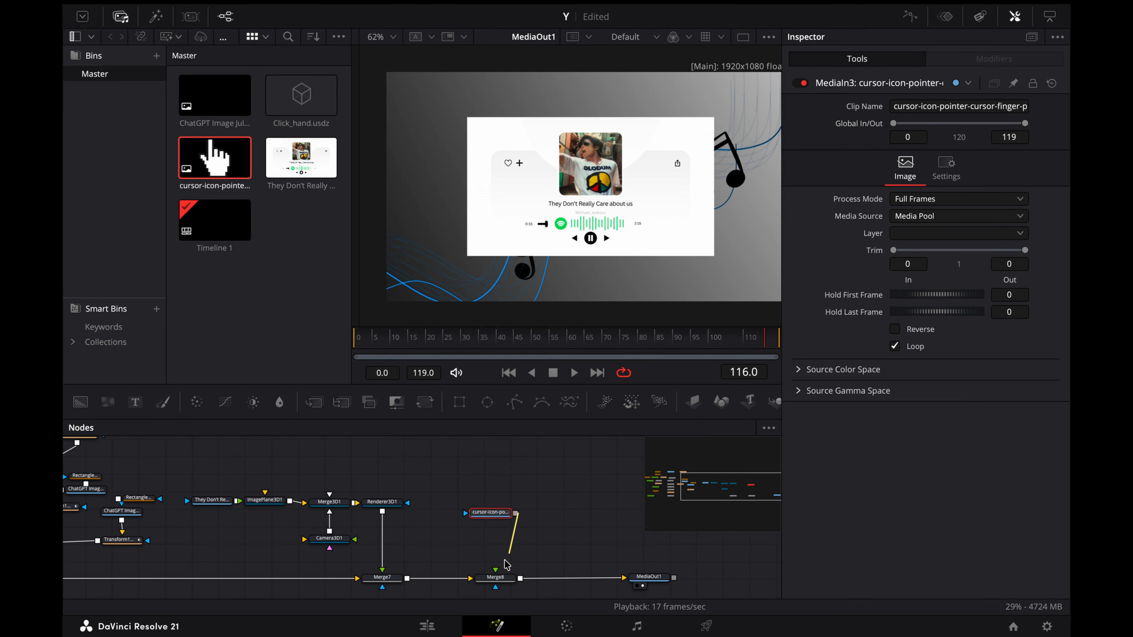
left_click_drag(495, 571, 498, 514)
left_click(501, 504)
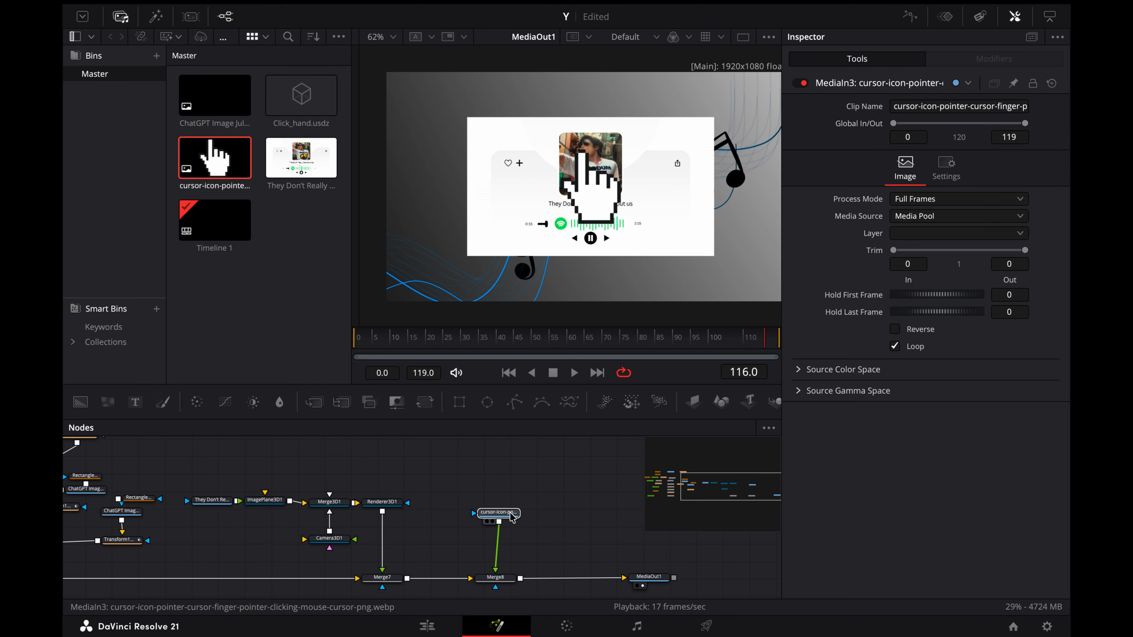
Step: Add a Transform node after the cursor image and use it to reduce the cursor's size
left_click(511, 517)
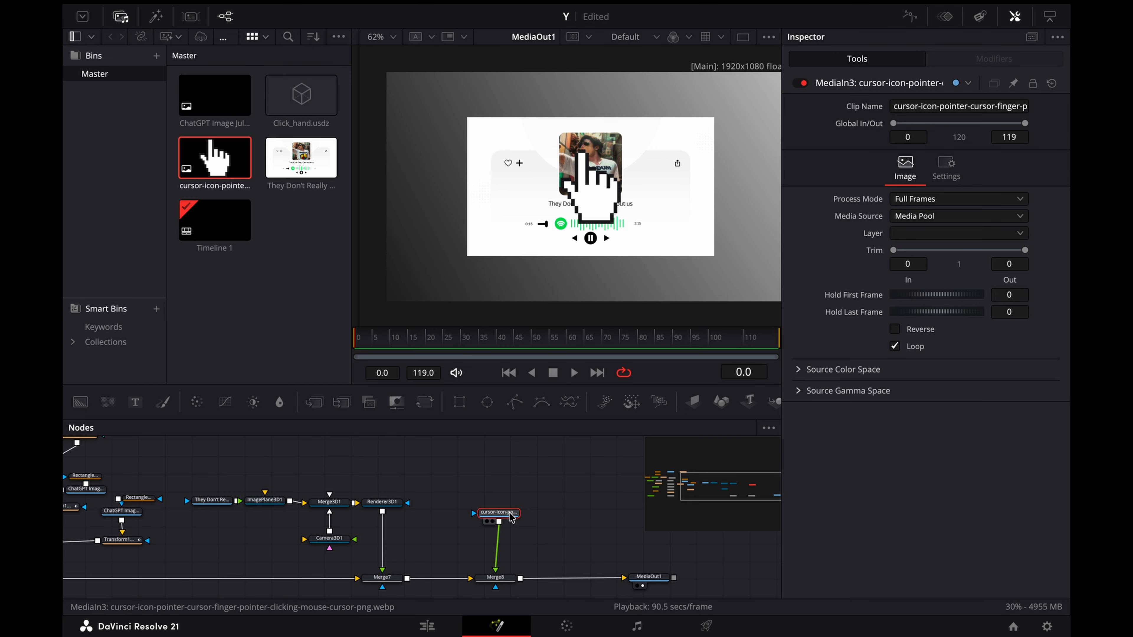
key("shift+space")
type("trnn")
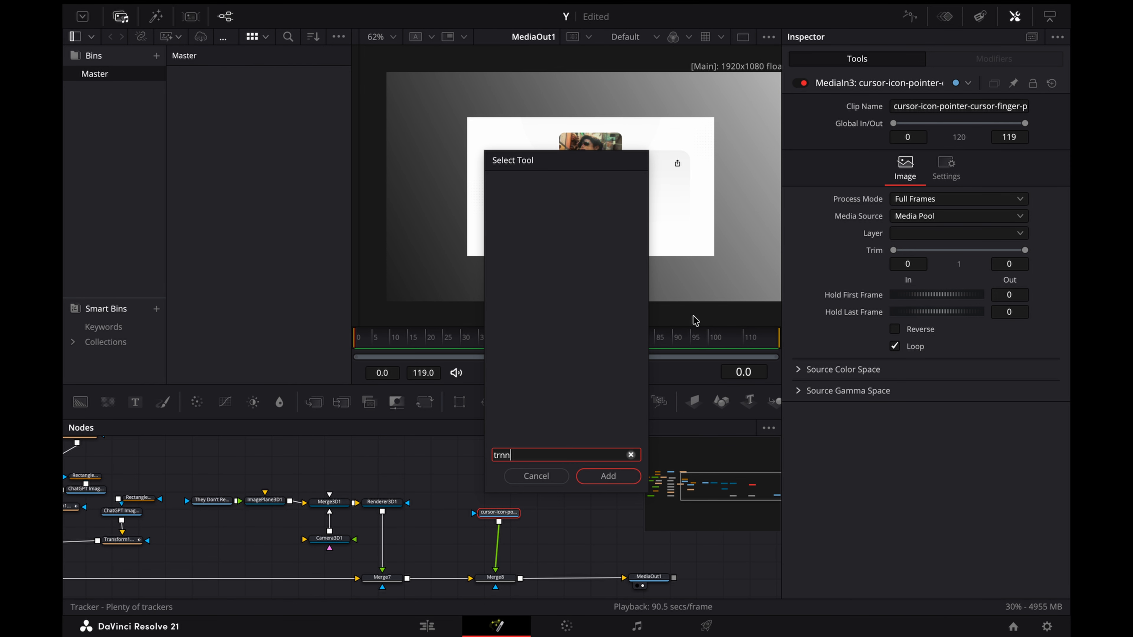
type("an")
key("BackSpace")
key("BackSpace")
key("BackSpace")
type("ans")
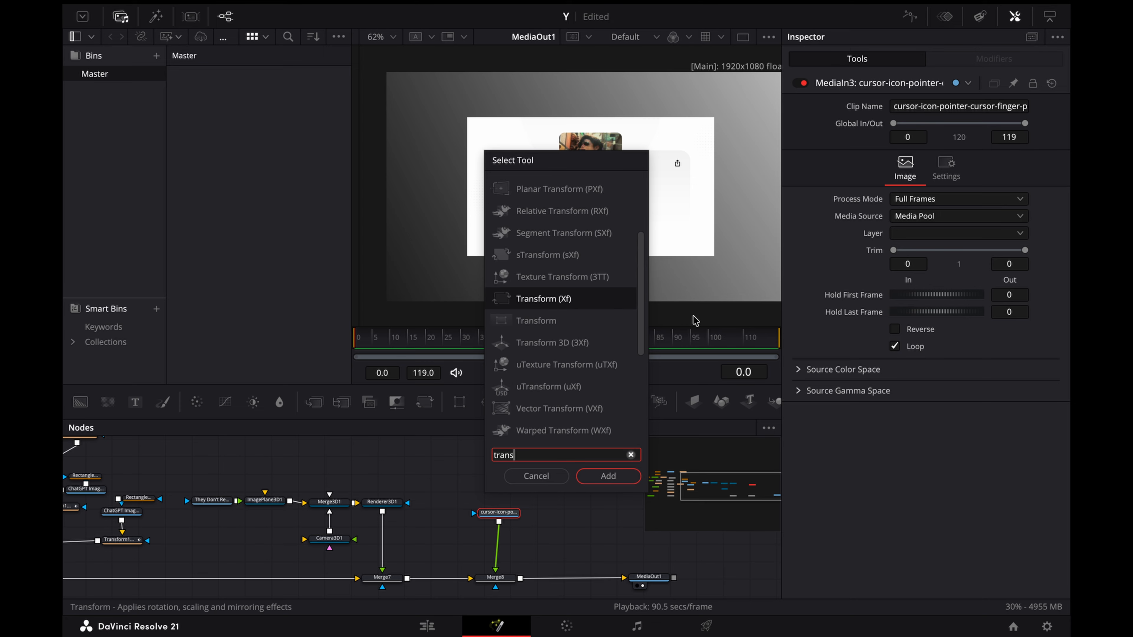
left_click(627, 481)
left_click_drag(1009, 210, 977, 210)
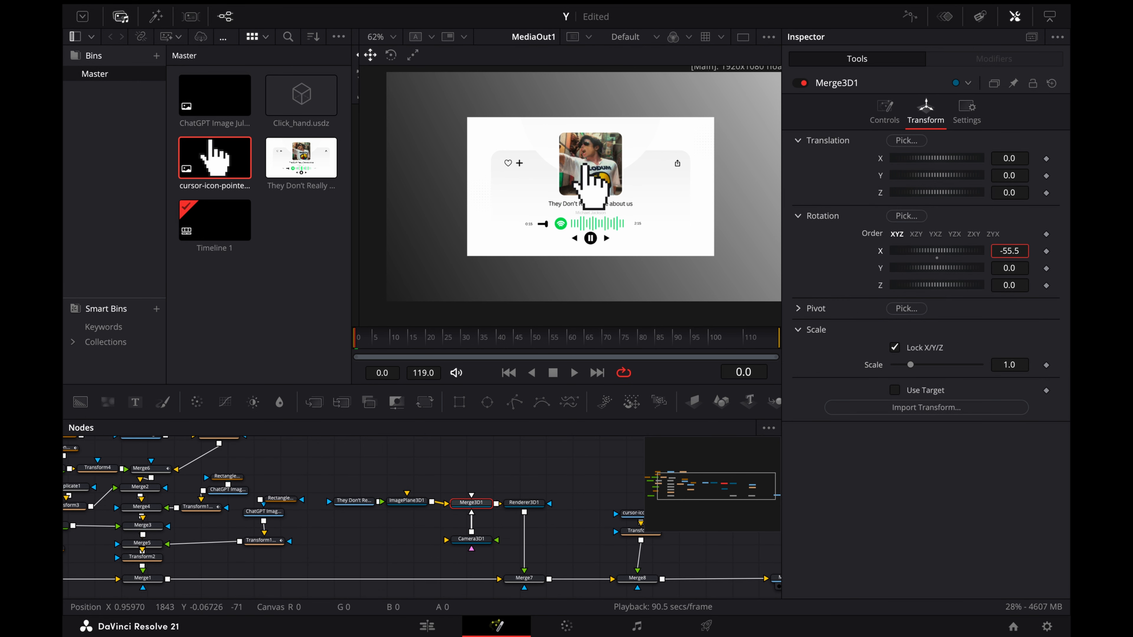
Step: Tilt the player card by setting ImagePlane3D1's rotation to X -34.7 and Y -4.9
mouse_move(1009, 251)
left_mouse_down()
mouse_move(1008, 268)
mouse_move(945, 267)
mouse_move(1030, 285)
mouse_move(1037, 251)
mouse_move(995, 251)
left_mouse_up()
left_click(407, 500)
left_click(946, 111)
key("super+z")
Step: Mask the player video with a Rectangle of width 1.0, height 1.0 and corner radius 0.068
scroll(523, 476, "left", 3)
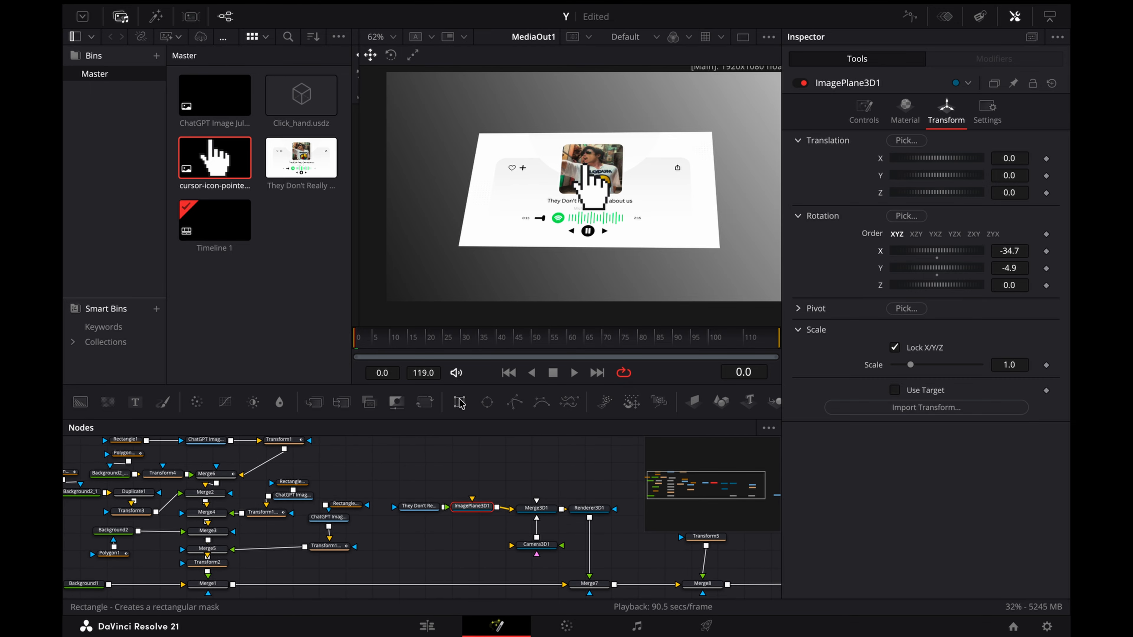
left_click_drag(388, 485, 410, 507)
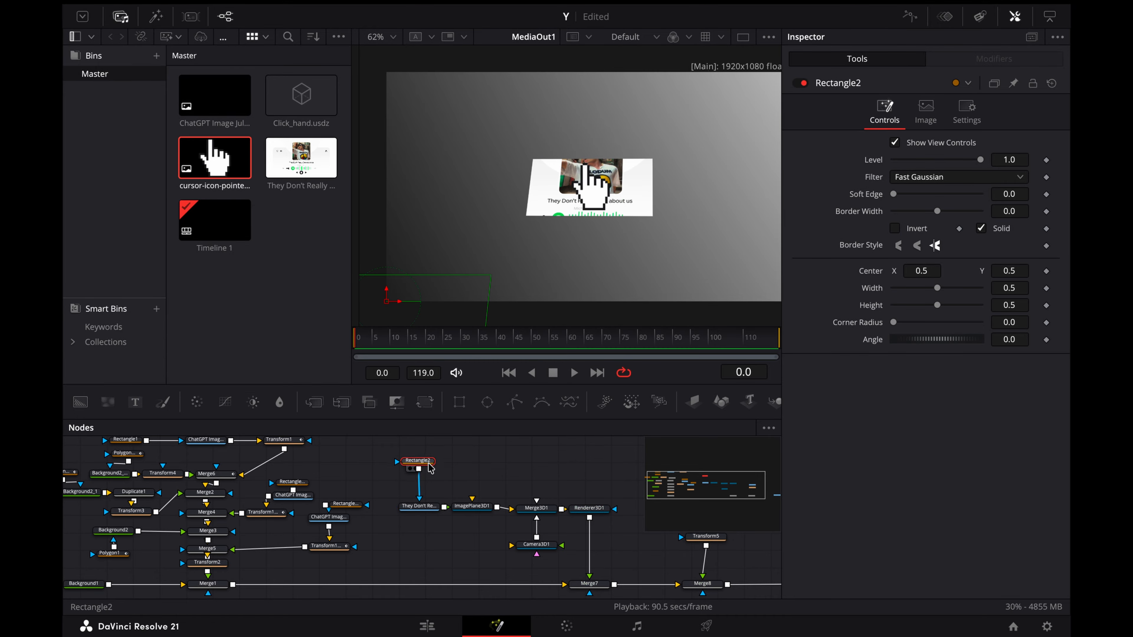
left_click_drag(986, 289, 1031, 294)
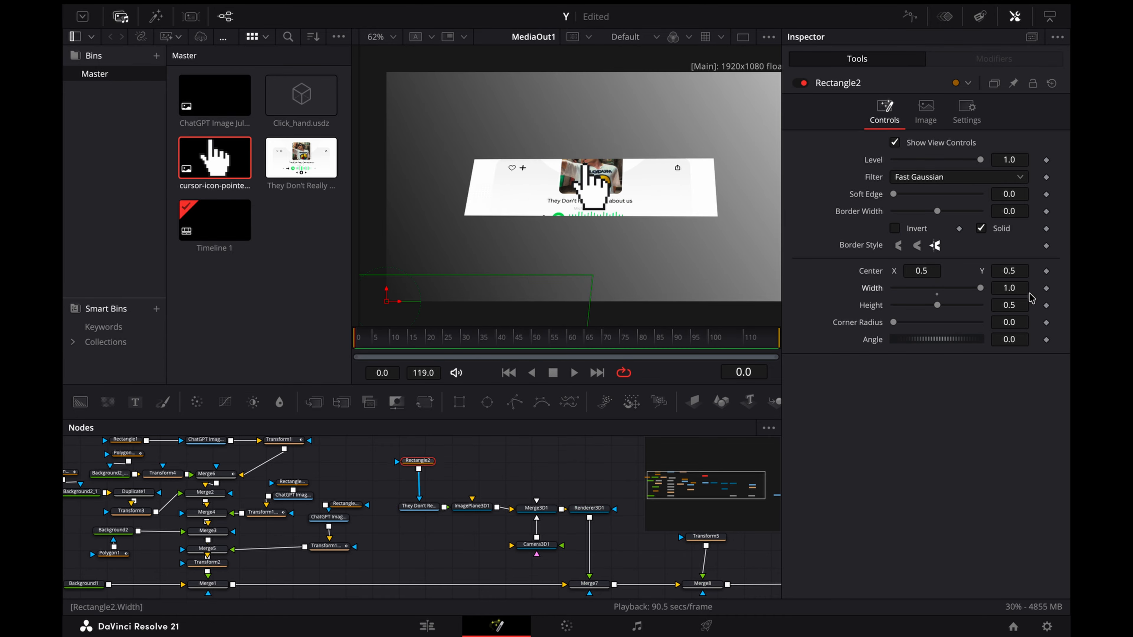
left_click_drag(938, 306, 1038, 323)
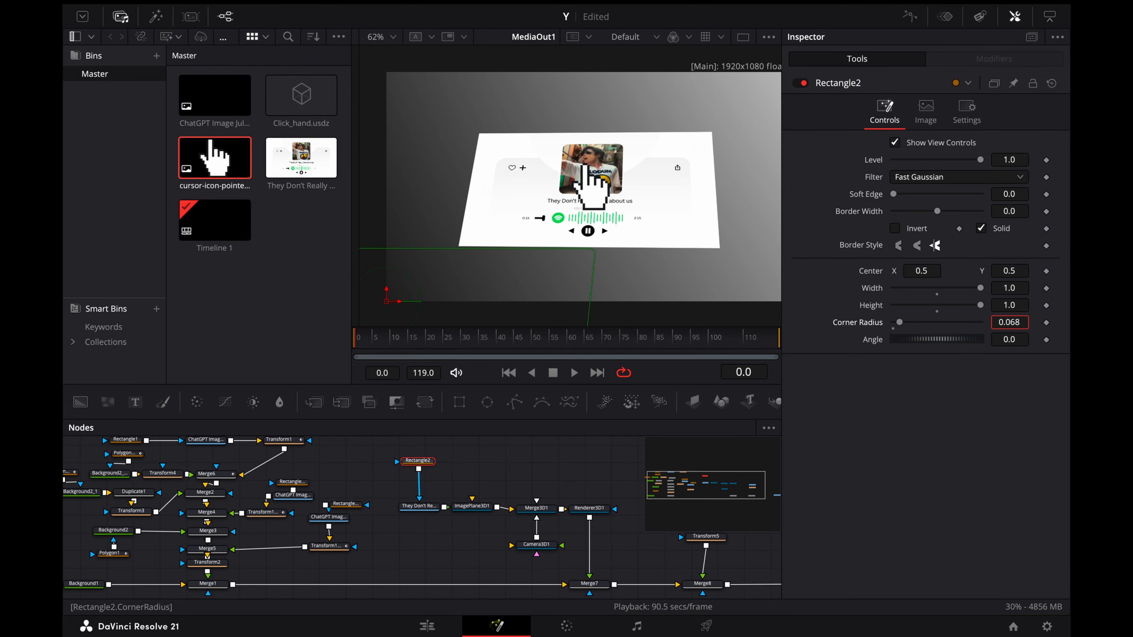
Step: Import the three additional music player clips with different album covers into the Master bin
right_click(250, 317)
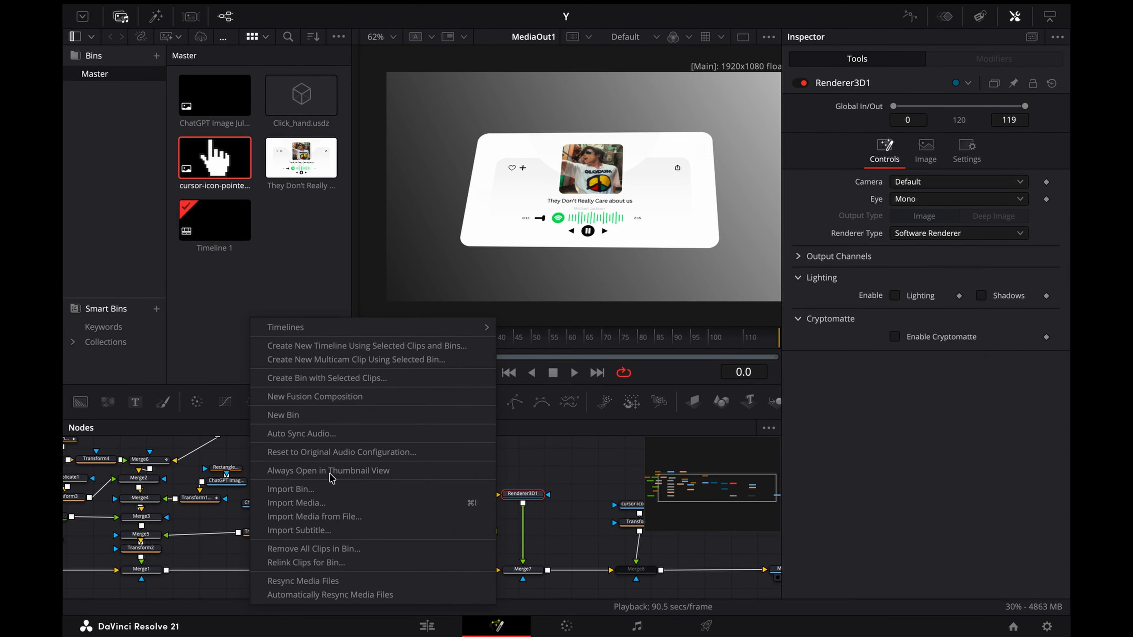
left_click(330, 501)
left_click_drag(580, 159, 578, 186)
left_click(825, 369)
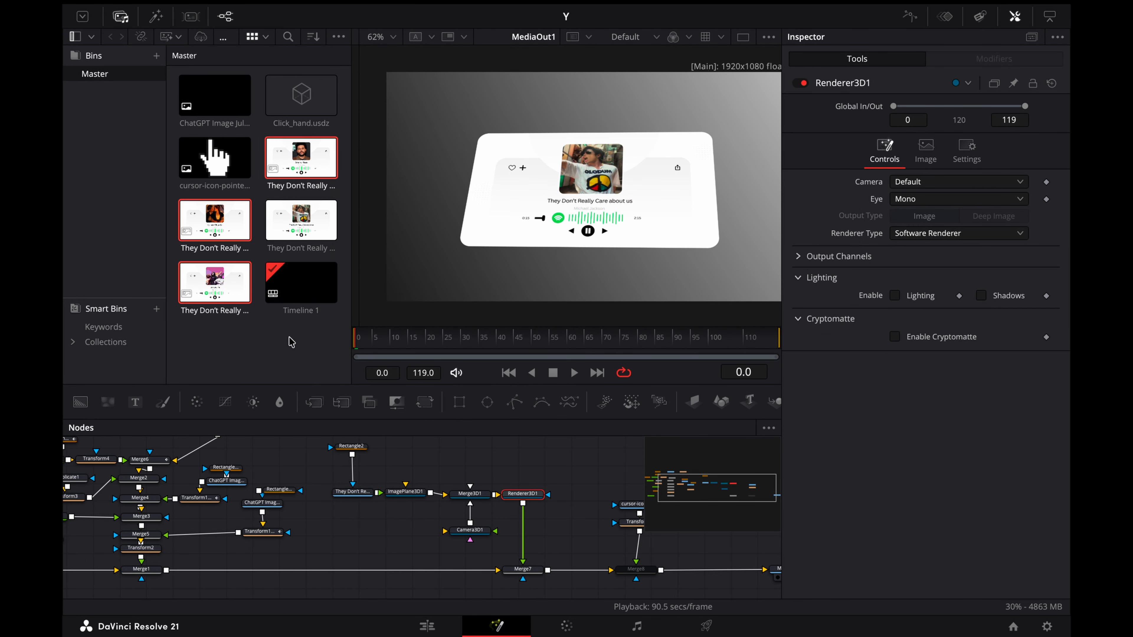
Step: Duplicate the player card's node group with its mask, camera and renderer, and merge the copy's render into the main chain after Merge7
left_click_drag(175, 454, 371, 563)
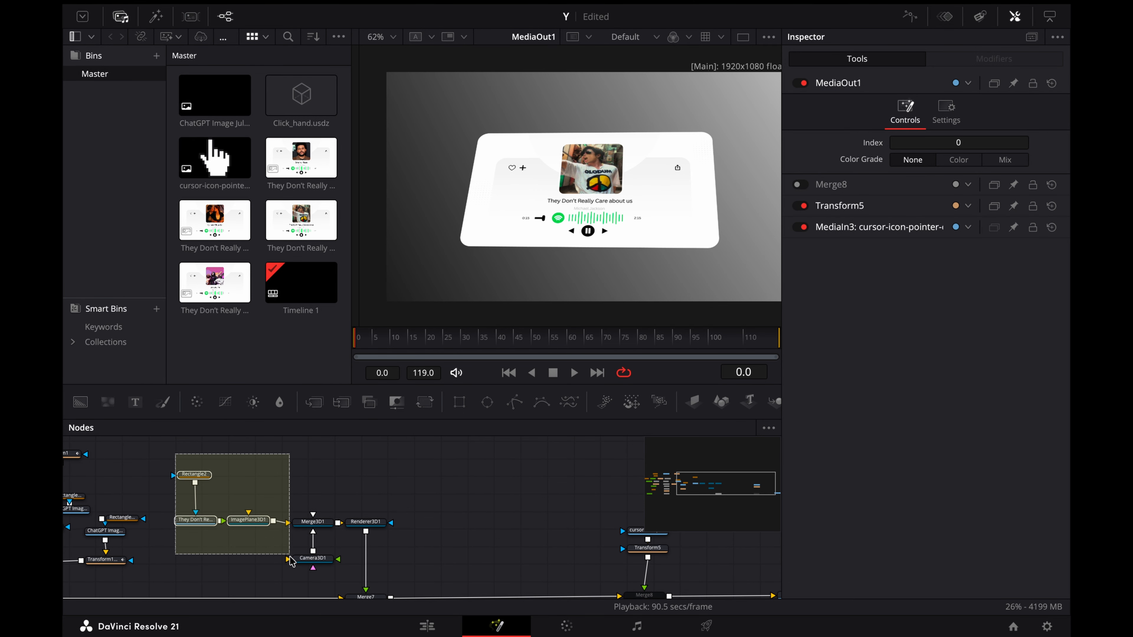
key("super+c")
left_click(516, 488)
key("super+v")
scroll(516, 488, "right", 3)
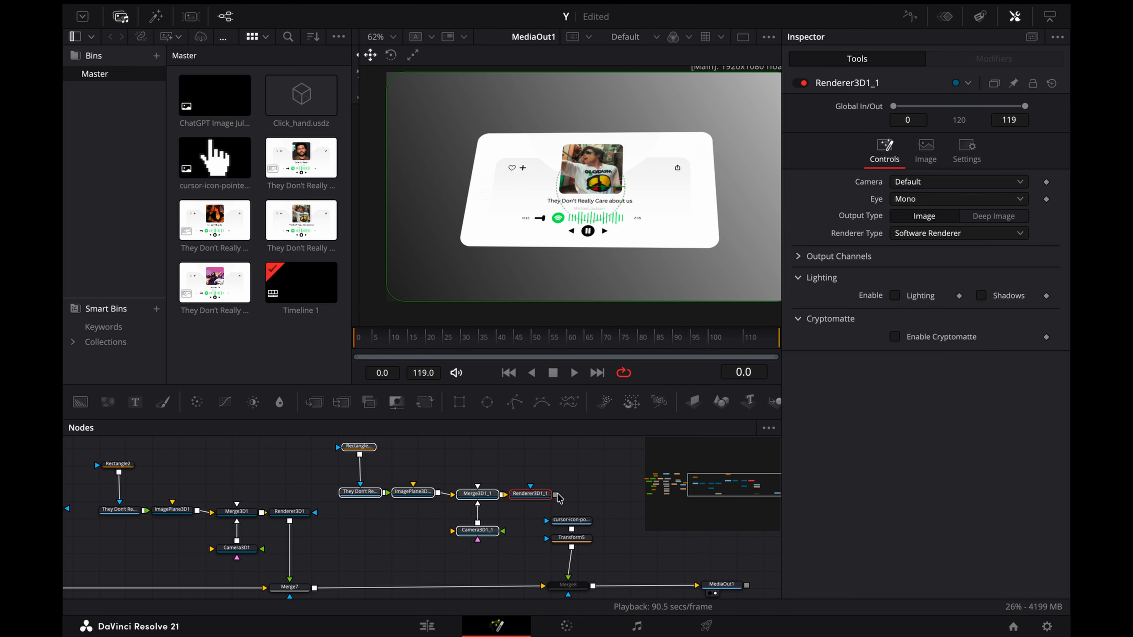
left_click_drag(555, 494, 303, 588)
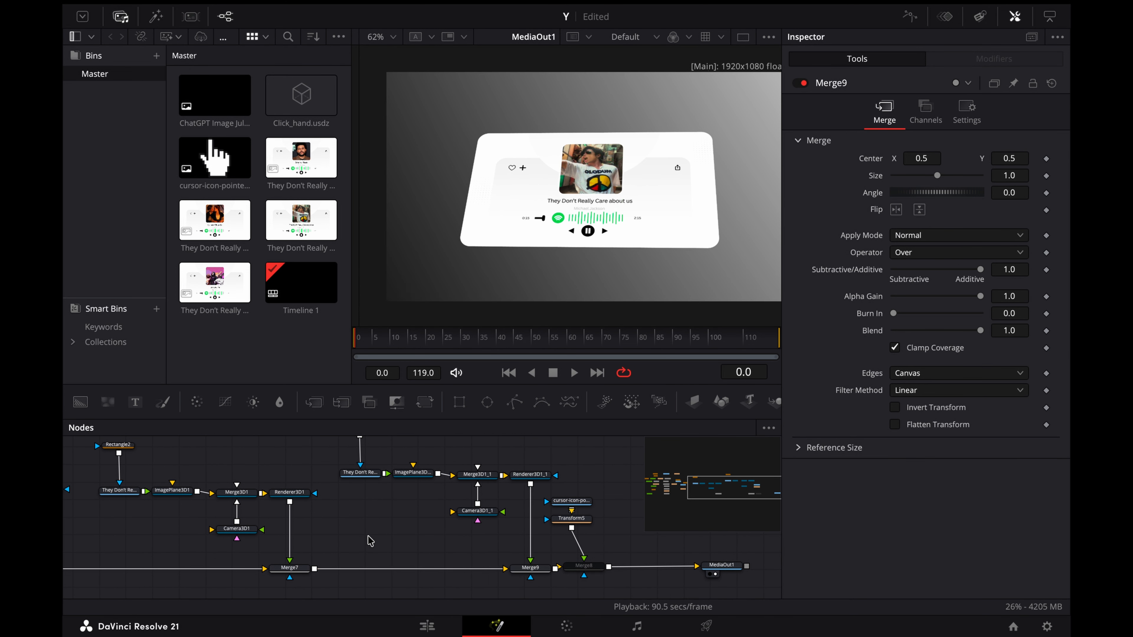
Step: Move the cursor image, Transform5, Merge8 and MediaOut1 together farther along the chain to make room after Merge9
scroll(464, 535, "right", 3)
left_click_drag(438, 485, 621, 579)
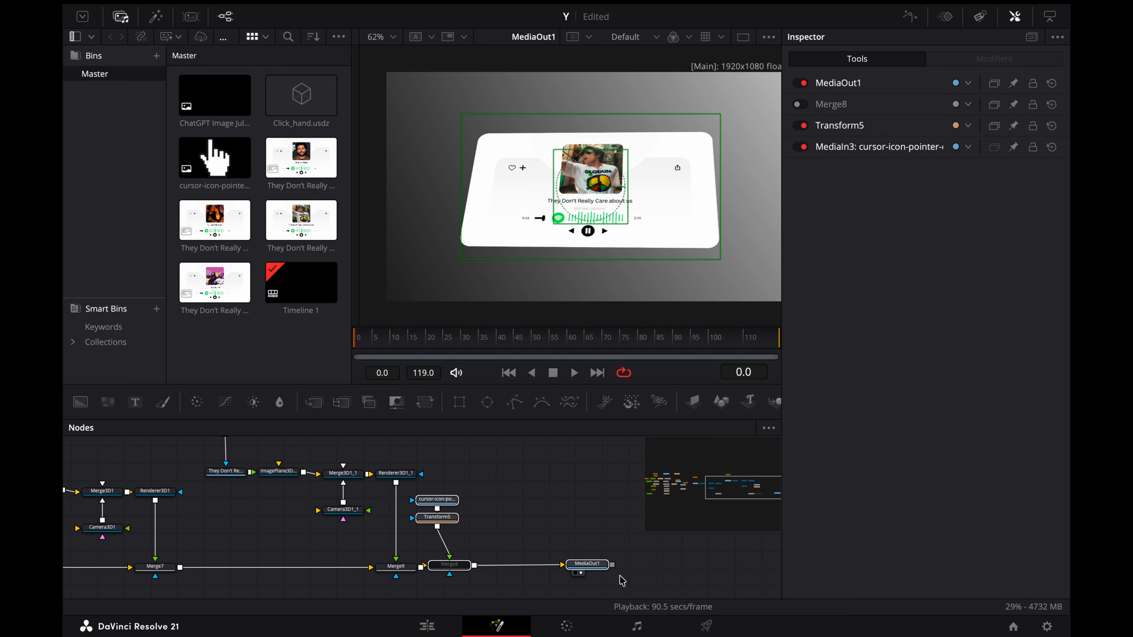
scroll(621, 578, "right", 1)
left_click_drag(549, 564, 754, 570)
left_click(519, 531)
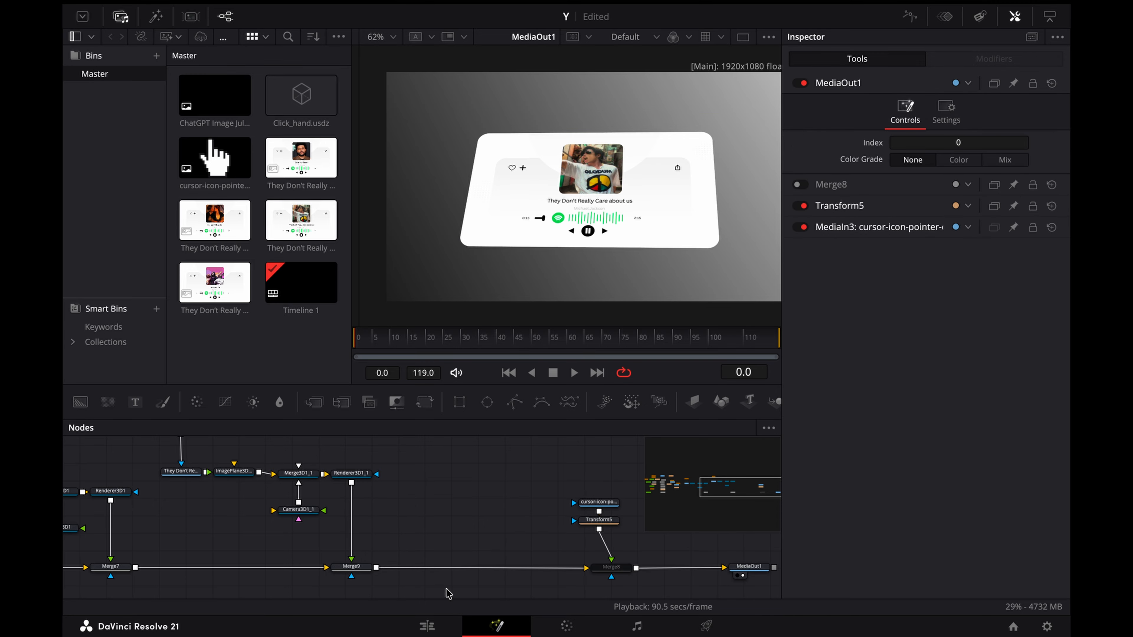
Step: Lengthen the Fusion Composition clip on the edit timeline so the composition ends at frame 495, and reopen it in Fusion
left_click(421, 626)
left_click_drag(653, 445, 608, 445)
left_click_drag(428, 350, 582, 369)
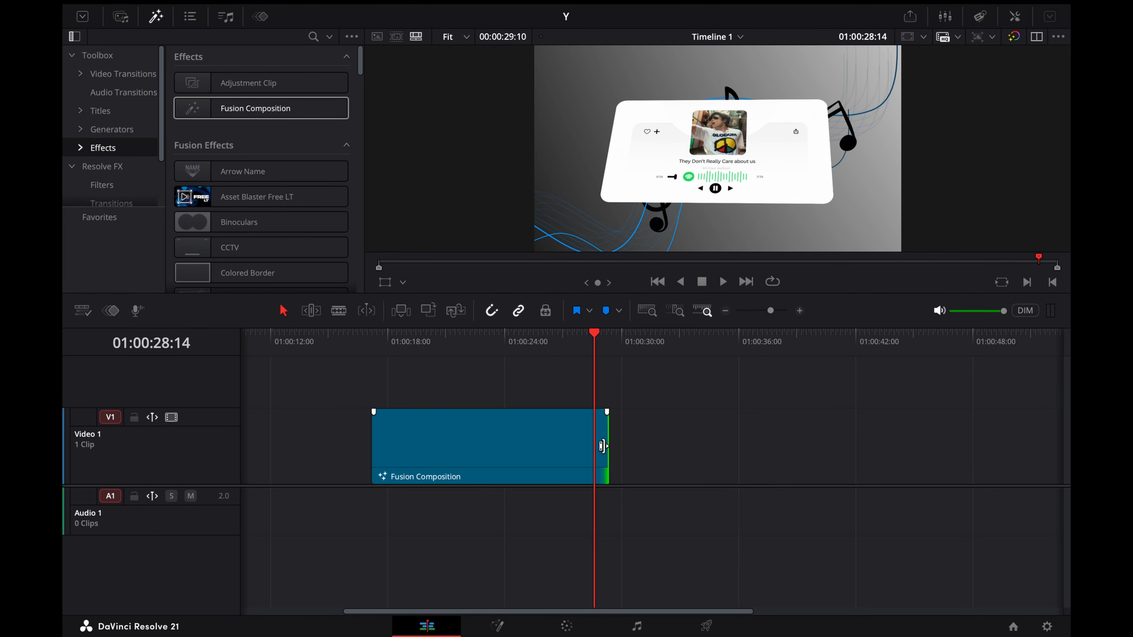
left_click_drag(603, 447, 773, 445)
left_click(659, 445)
left_click(498, 625)
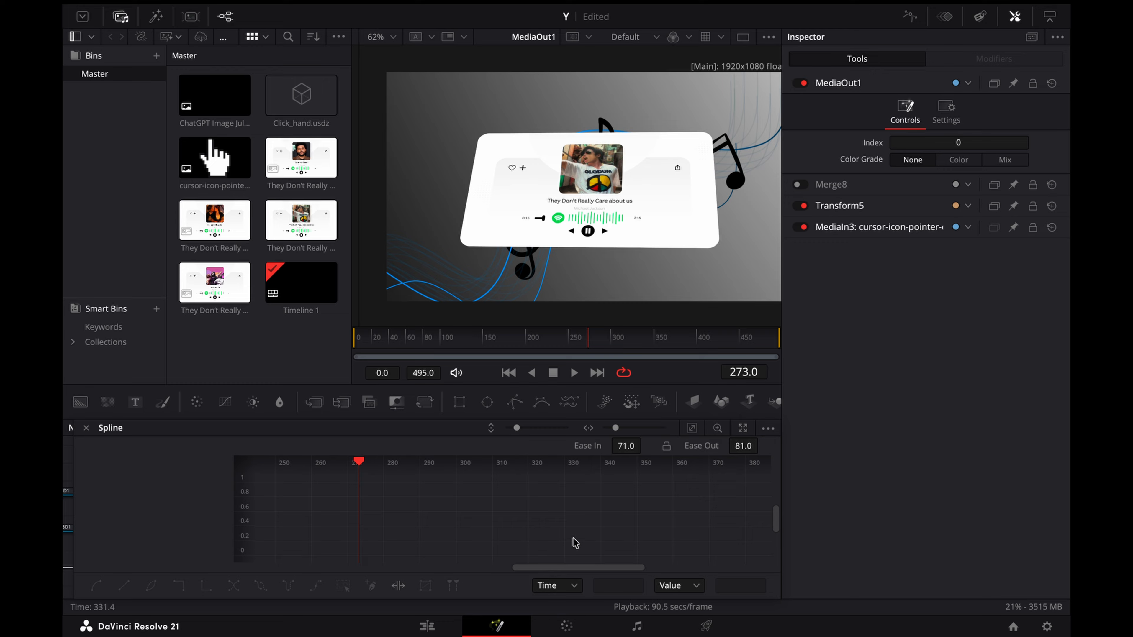
Step: Close the Inspector and the Spline editor to reveal the full node graph
left_click(1014, 16)
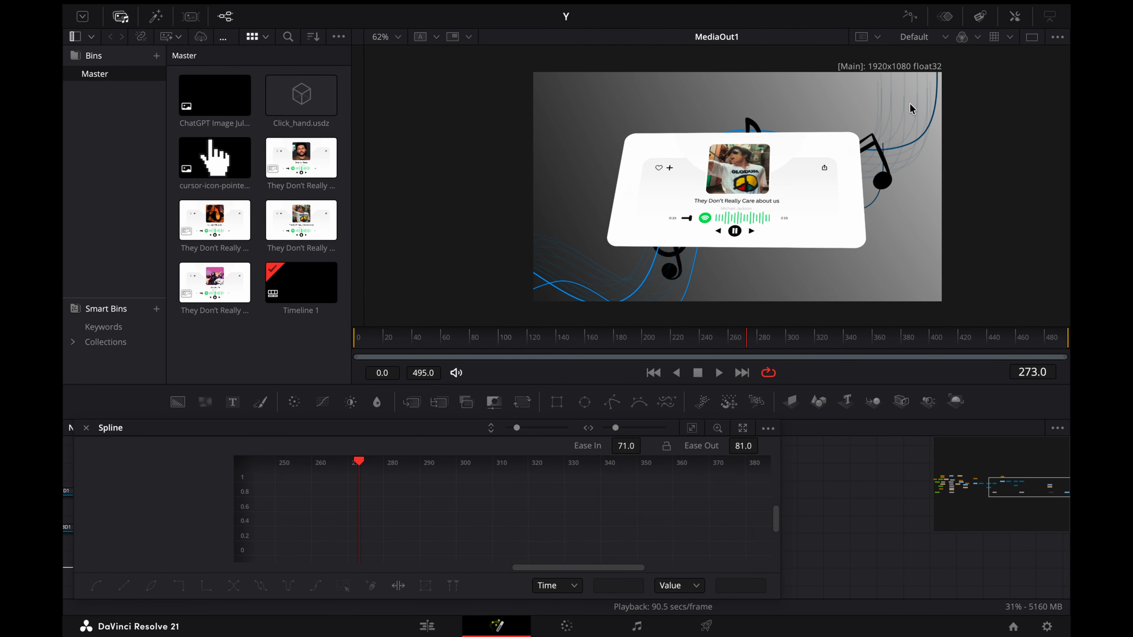
left_click(910, 19)
scroll(514, 549, "up", 1)
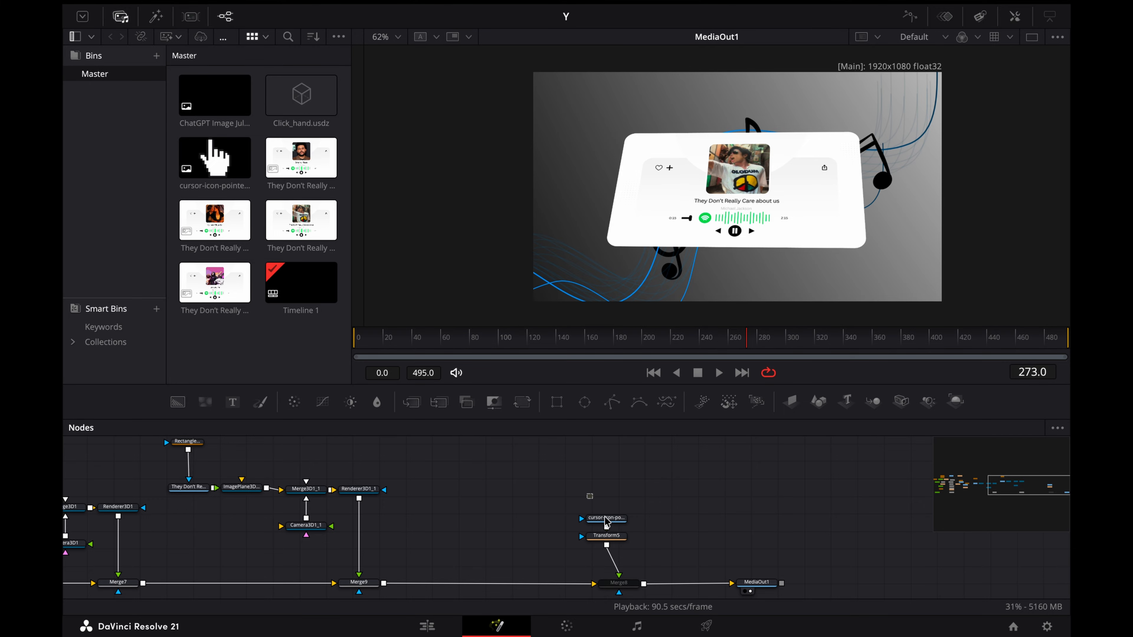
Step: Align the cursor image and Transform5 directly above Merge8
left_click_drag(587, 493, 632, 593)
left_click(628, 580)
left_click(625, 518)
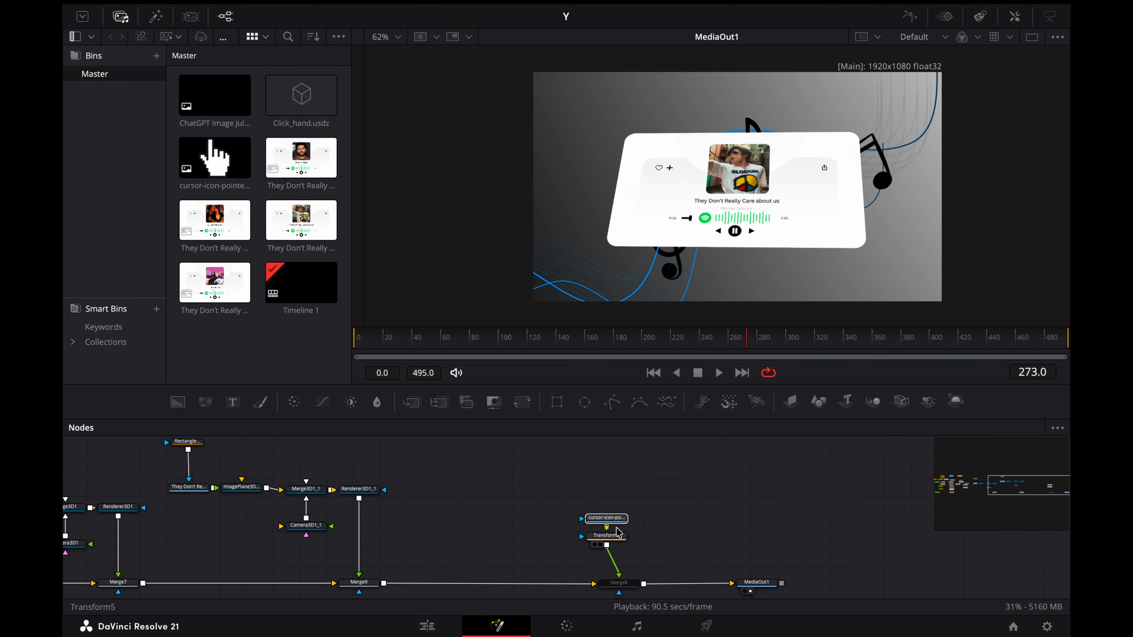
left_click_drag(622, 537, 622, 541)
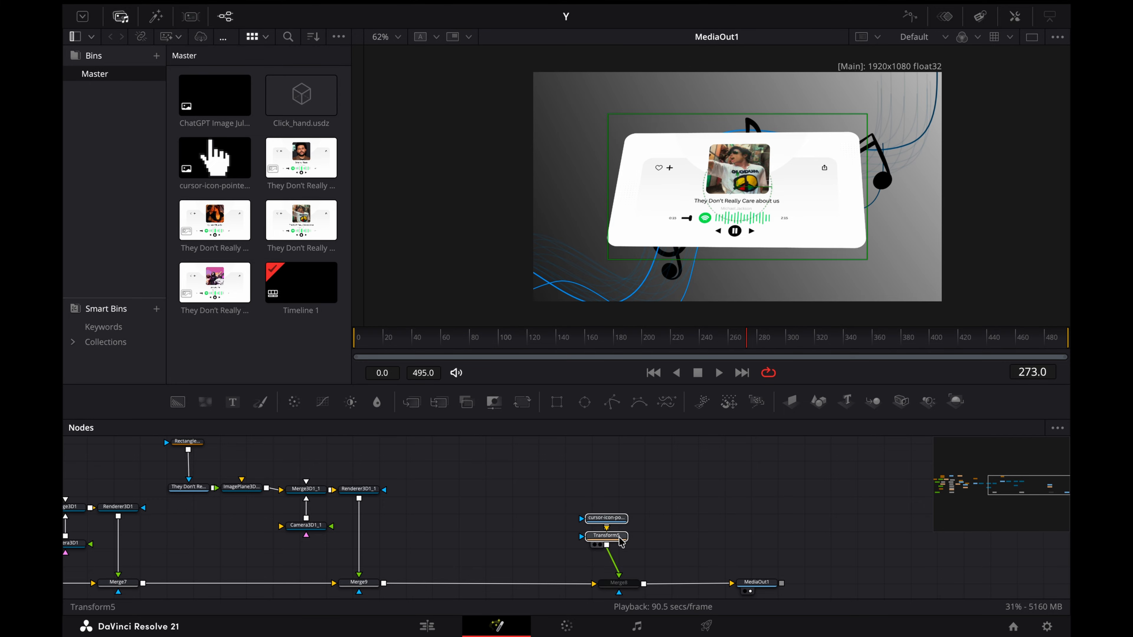
Step: Paste another copy of the player card's node group and merge its Renderer3D1_2 output into the main chain after Merge9
left_click(534, 556)
scroll(533, 555, "up", 2)
key("super+v")
scroll(494, 478, "down", 3)
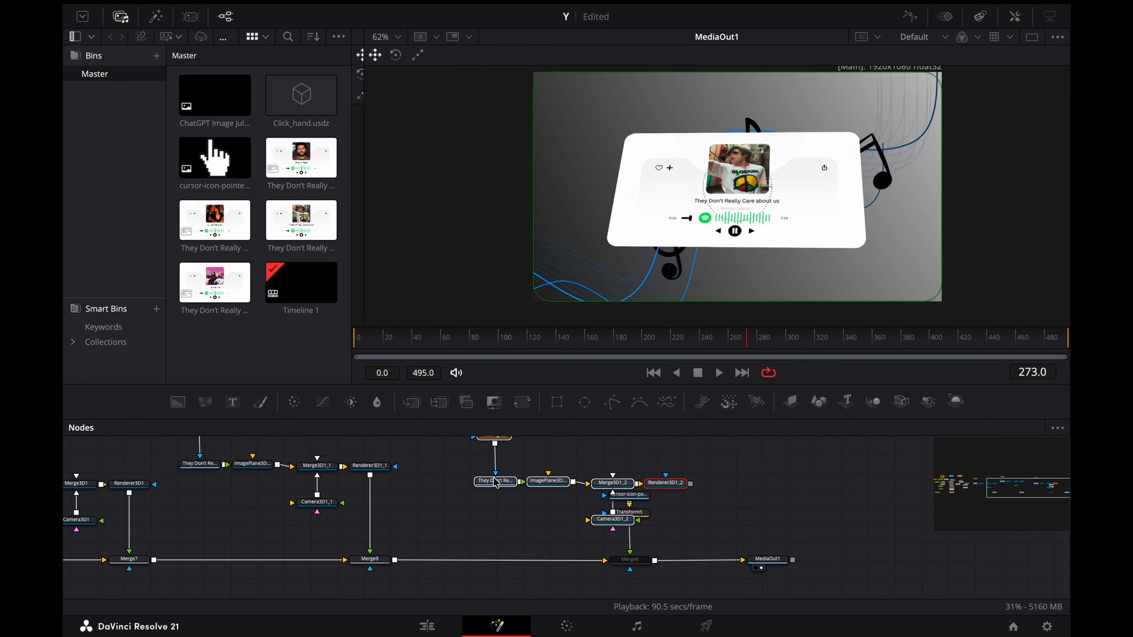
left_click_drag(609, 510, 519, 477)
scroll(557, 468, "up", 2)
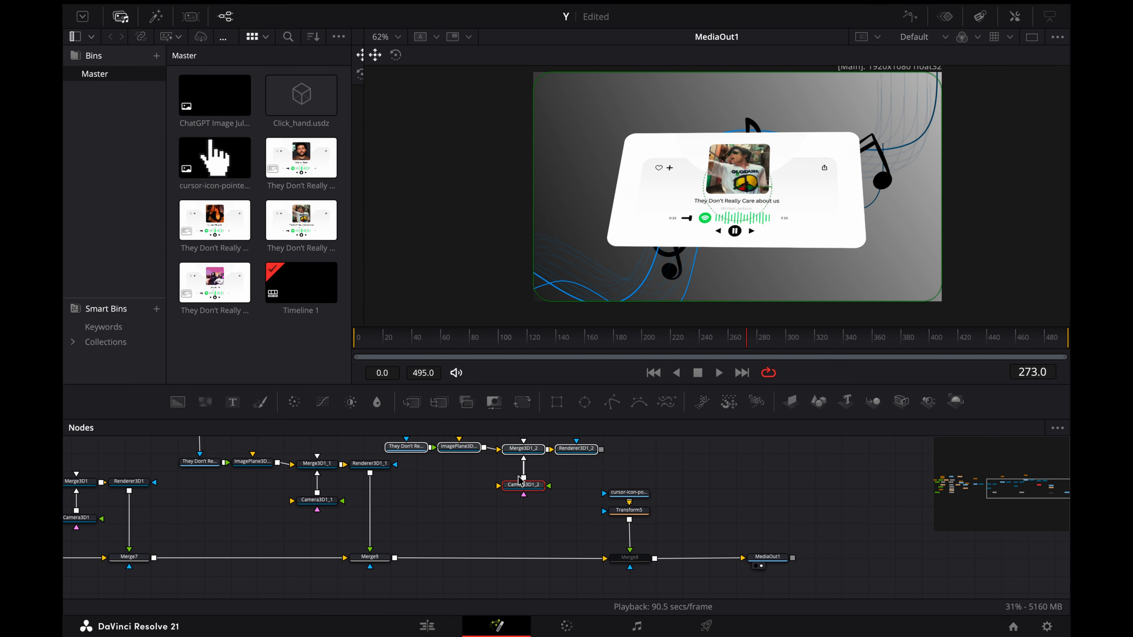
left_click_drag(602, 451, 396, 560)
scroll(468, 531, "up", 5)
scroll(468, 531, "right", 10)
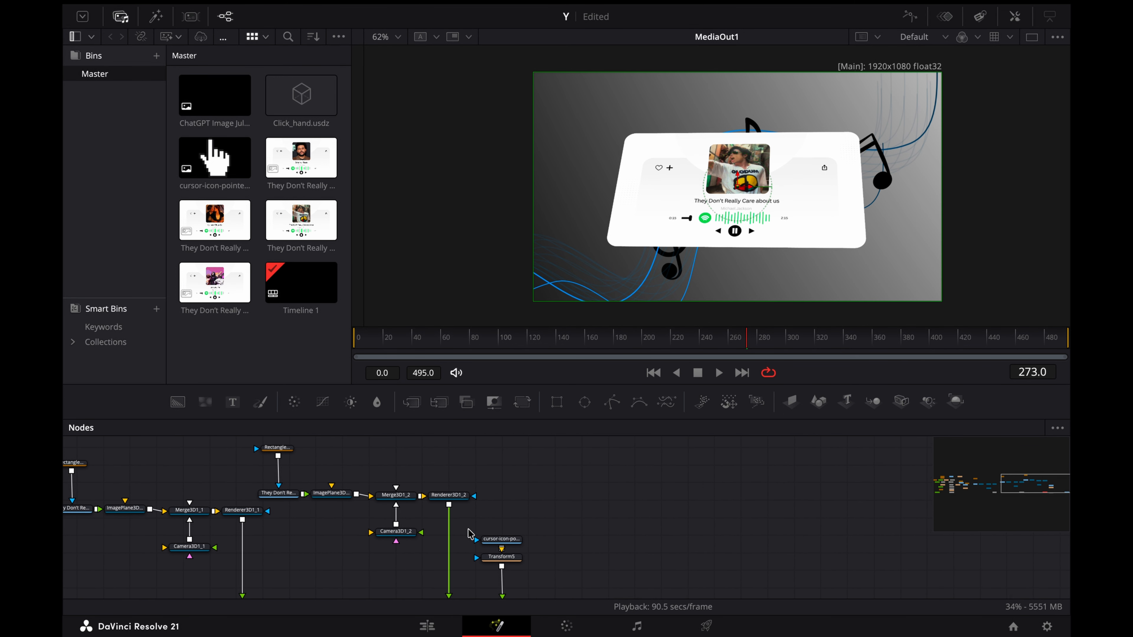
Step: Move the cursor image, Transform5, Merge8 and MediaOut1 farther along the chain to make room after Merge10
scroll(469, 530, "right", 4)
left_click_drag(435, 515, 621, 561)
scroll(597, 555, "right", 5)
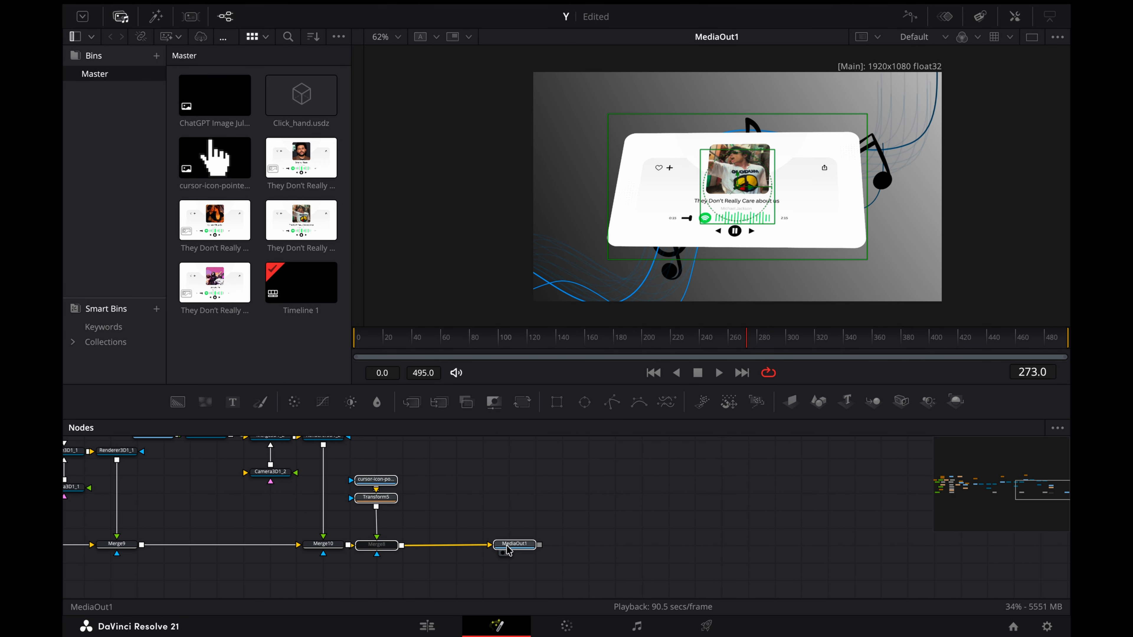
left_click_drag(508, 549, 950, 545)
scroll(666, 498, "up", 2)
scroll(666, 498, "left", 2)
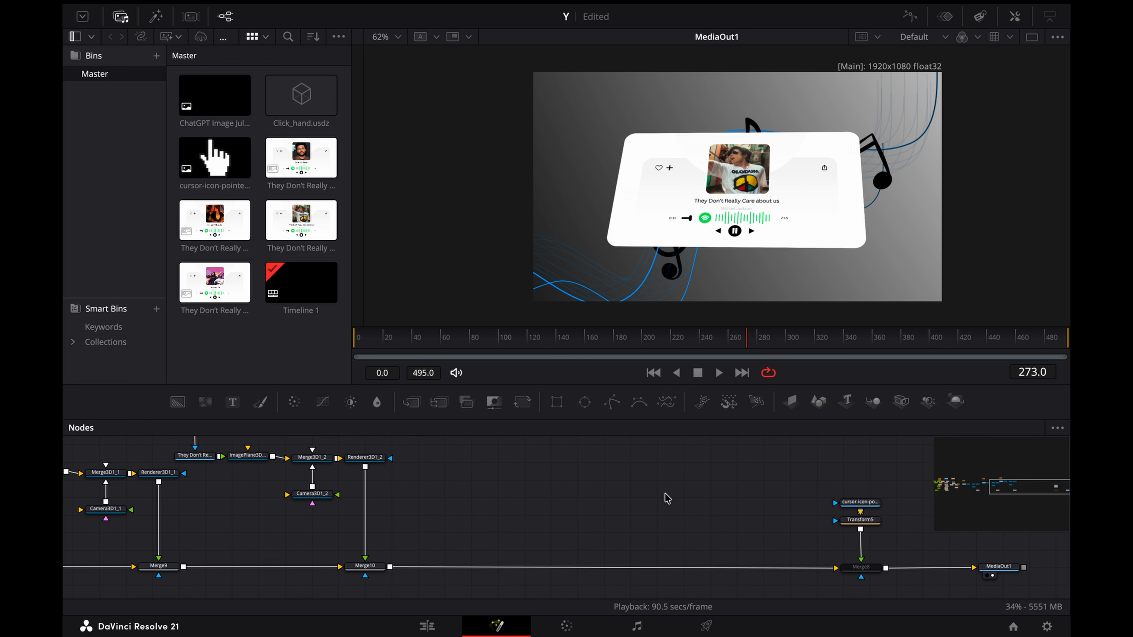
Step: Paste one more copy of the card node group and merge its Renderer3D1_3 output into the main chain after Merge10
scroll(667, 497, "up", 1)
scroll(666, 497, "left", 1)
key("ctrl+v")
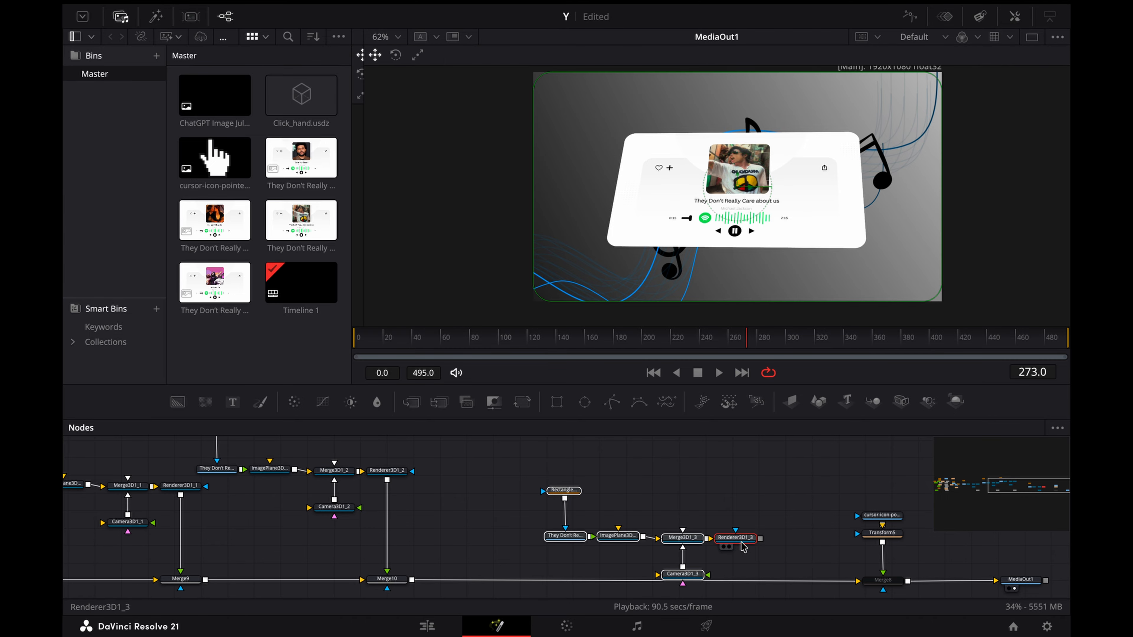
left_click_drag(743, 546, 572, 460)
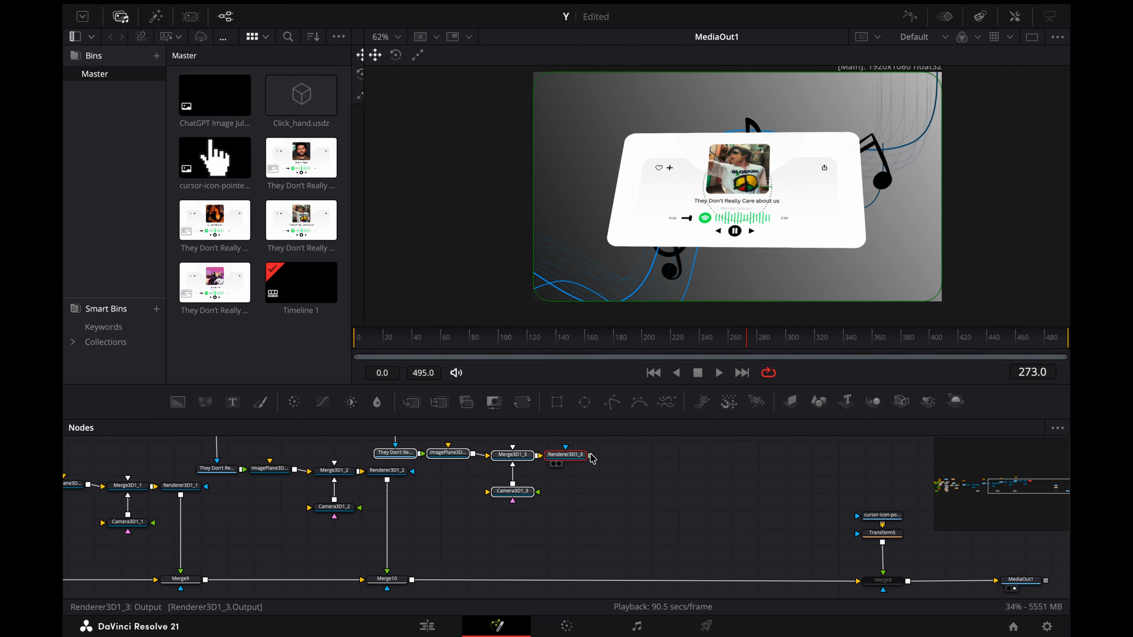
left_click_drag(475, 554, 413, 580)
left_click(602, 527)
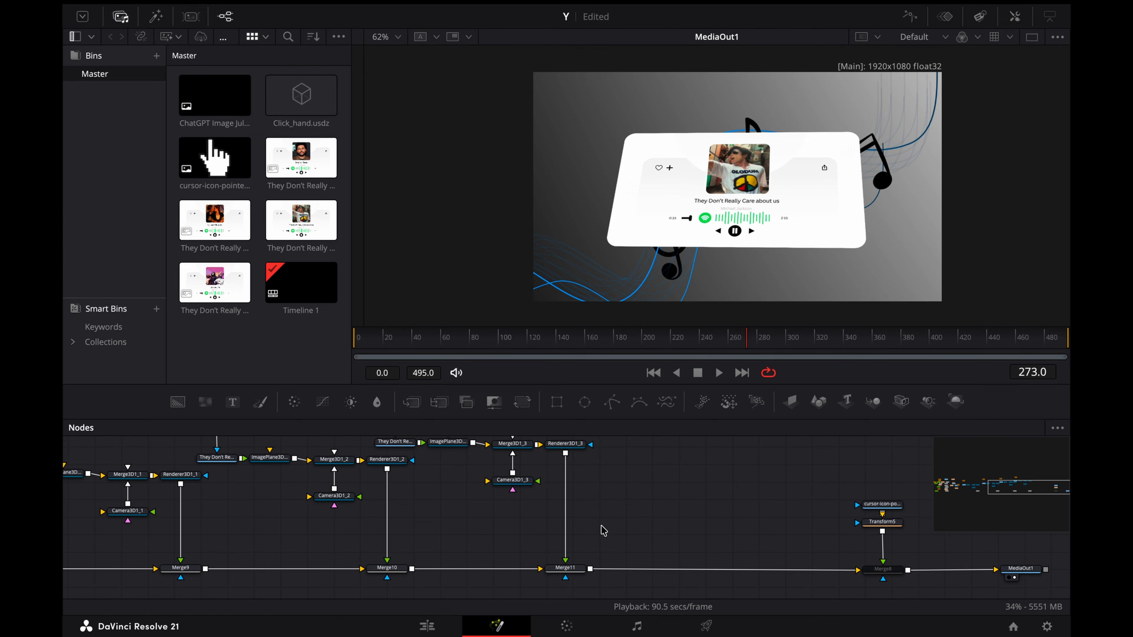
Step: Replace the first duplicated card's media with the "Save Your Tears" card image from the Master bin
scroll(601, 527, "up", 4)
scroll(601, 527, "right", 2)
scroll(603, 531, "left", 10)
scroll(603, 530, "down", 1)
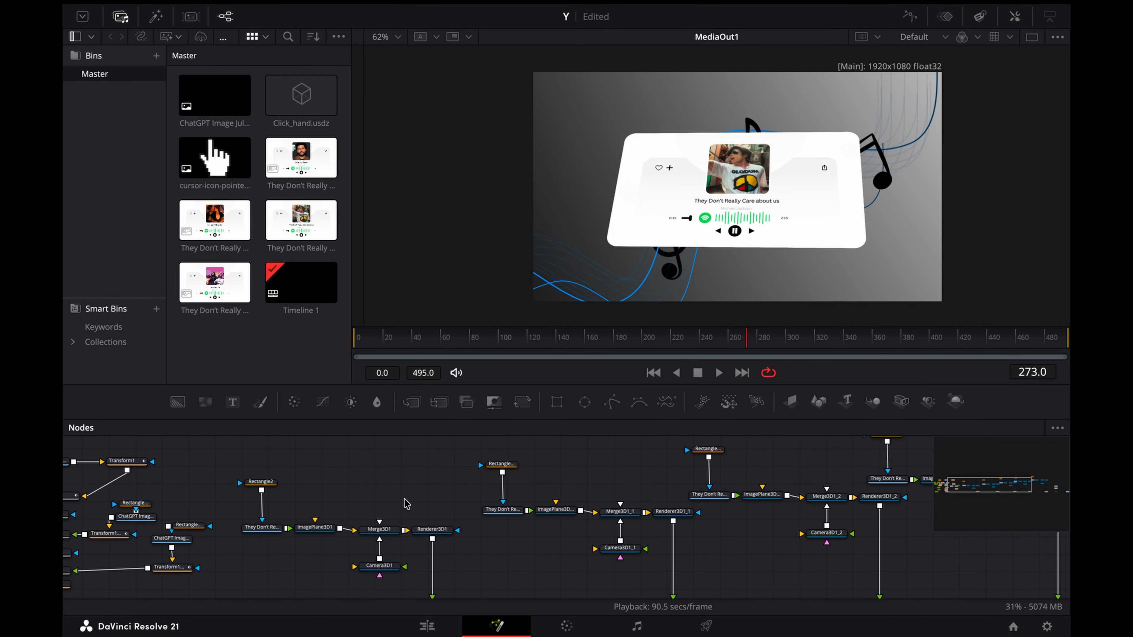
left_click_drag(301, 158, 502, 513)
left_click(683, 306)
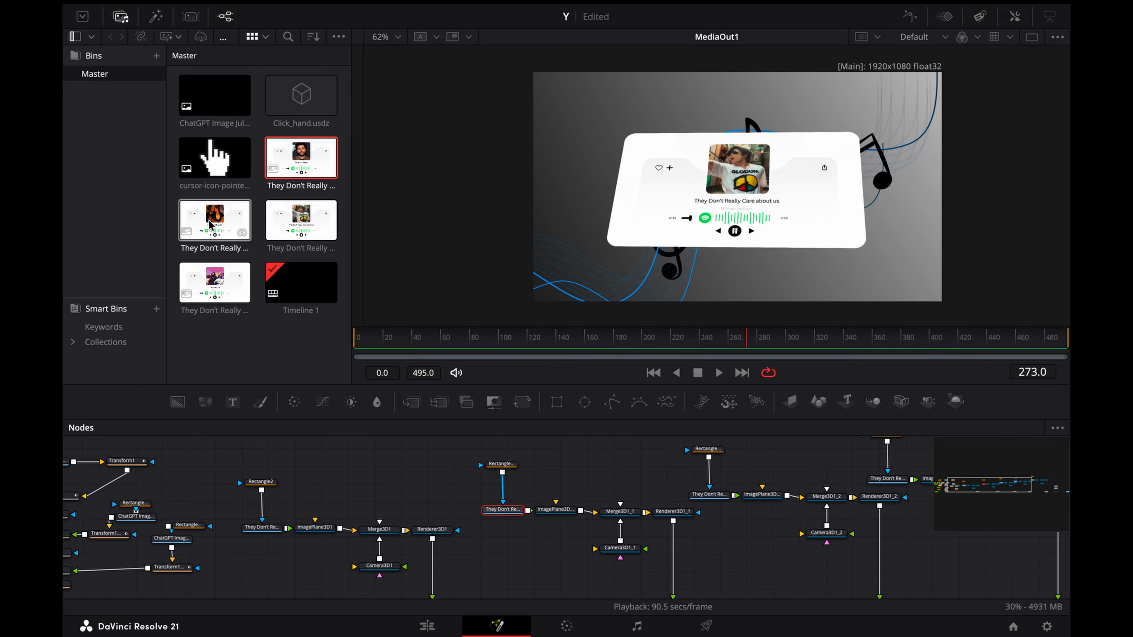
Step: Replace the second duplicate's media with the "My Heart Will Go On" card and the third's with the "Last Last" card
left_click_drag(210, 225, 709, 496)
left_click(682, 303)
scroll(619, 523, "right", 3)
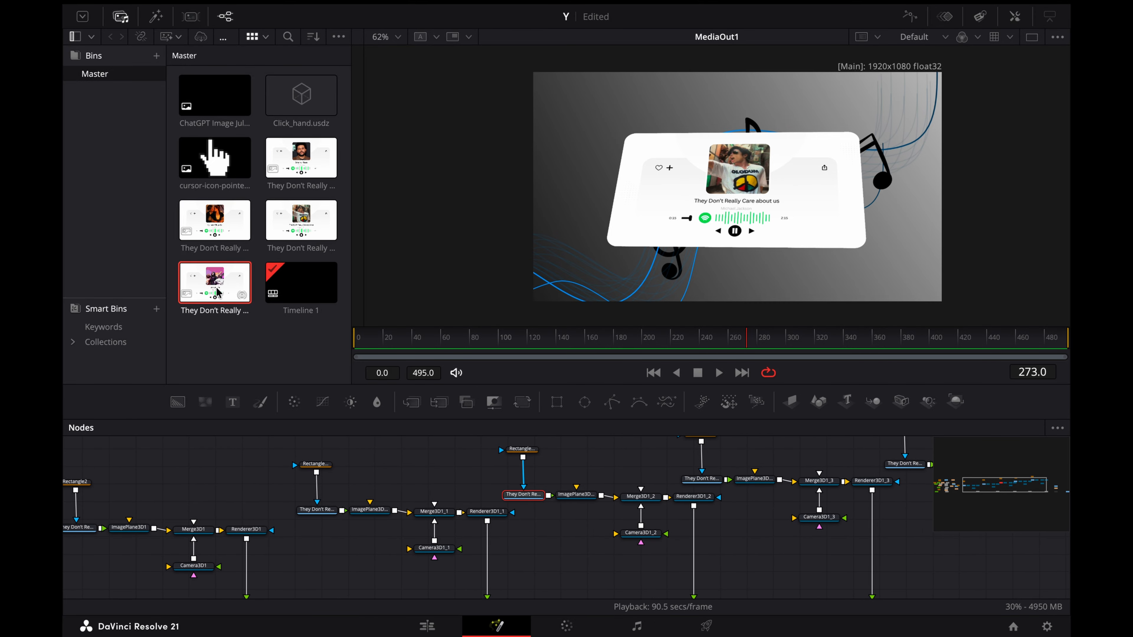
left_click_drag(217, 292, 707, 487)
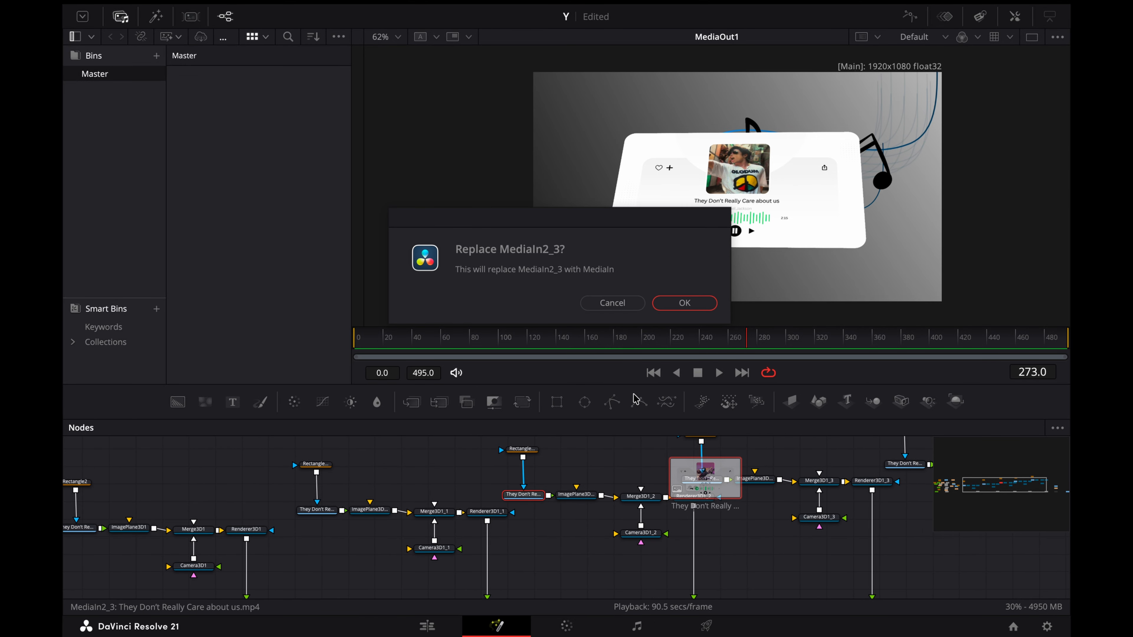
left_click(682, 302)
scroll(686, 527, "right", 8)
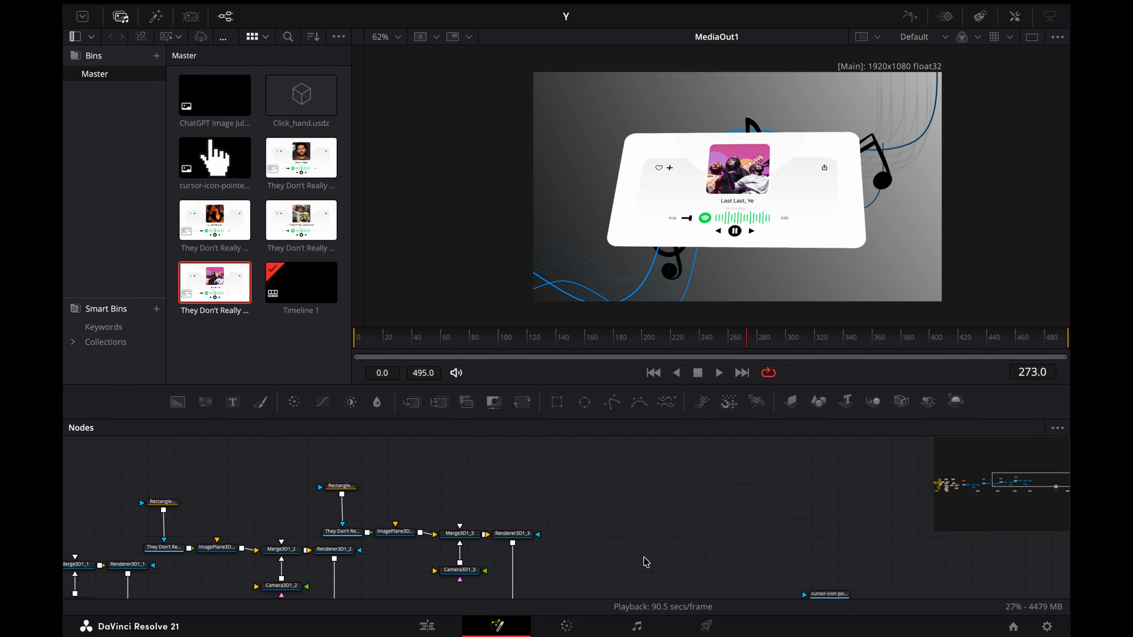
Step: Delete Merge3D1_1, Camera3D1_1 and Renderer3D1_1 from the first duplicated card's group, keeping its mask, media and image plane
scroll(647, 562, "down", 2)
scroll(646, 562, "left", 3)
scroll(562, 527, "up", 1)
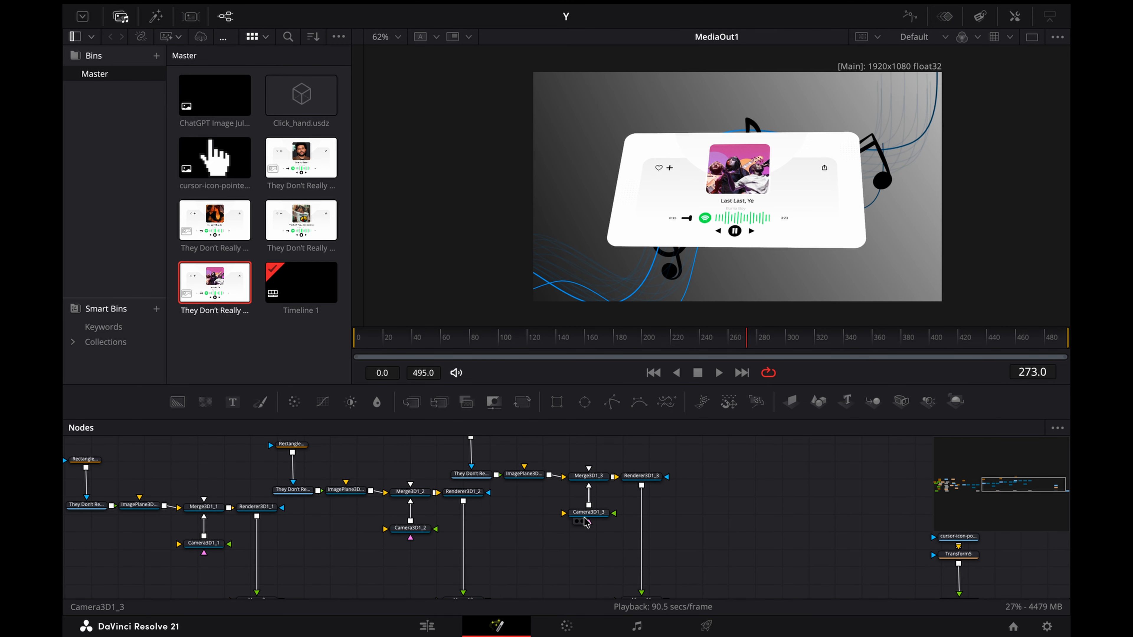
scroll(584, 522, "left", 3)
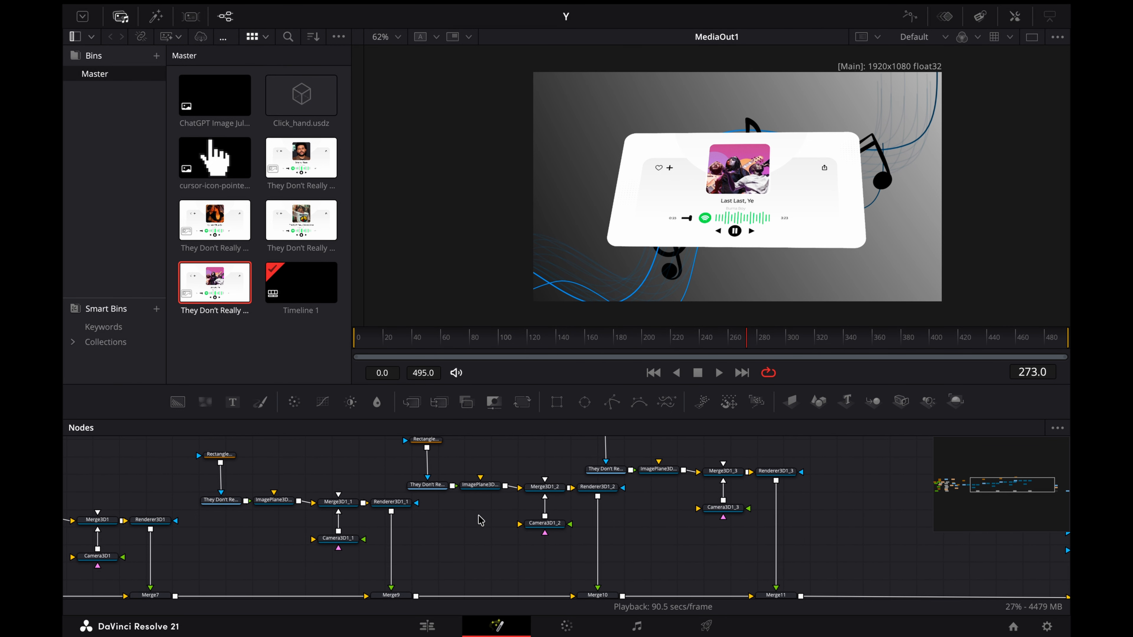
scroll(480, 520, "left", 2)
scroll(561, 509, "left", 3)
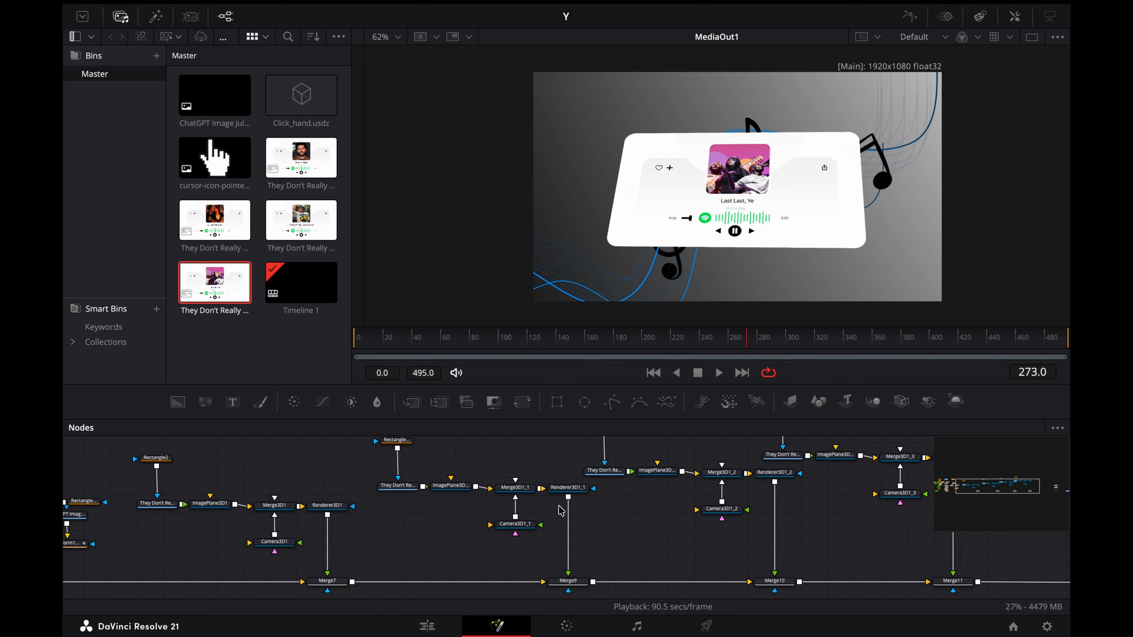
scroll(561, 511, "left", 3)
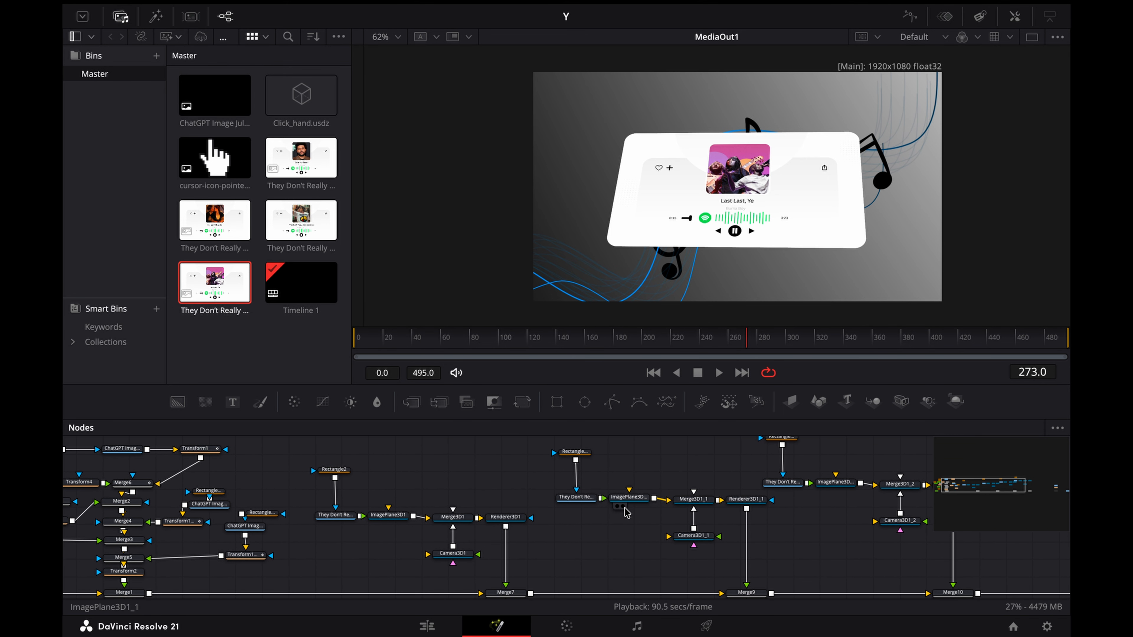
left_click(637, 500)
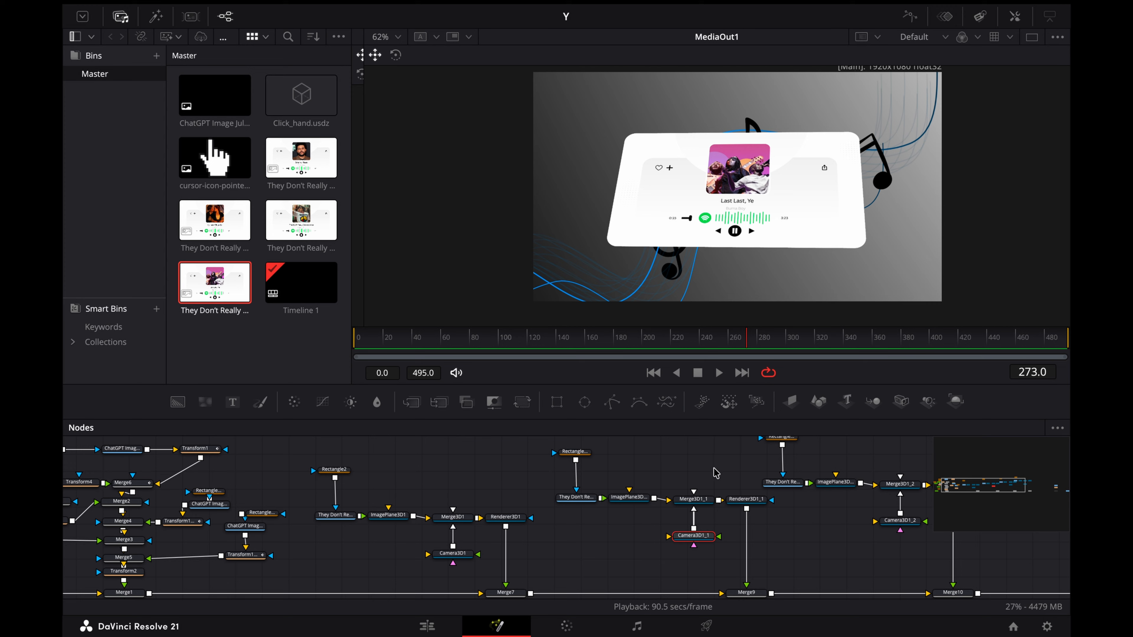
left_click_drag(696, 484, 753, 548)
key("Delete")
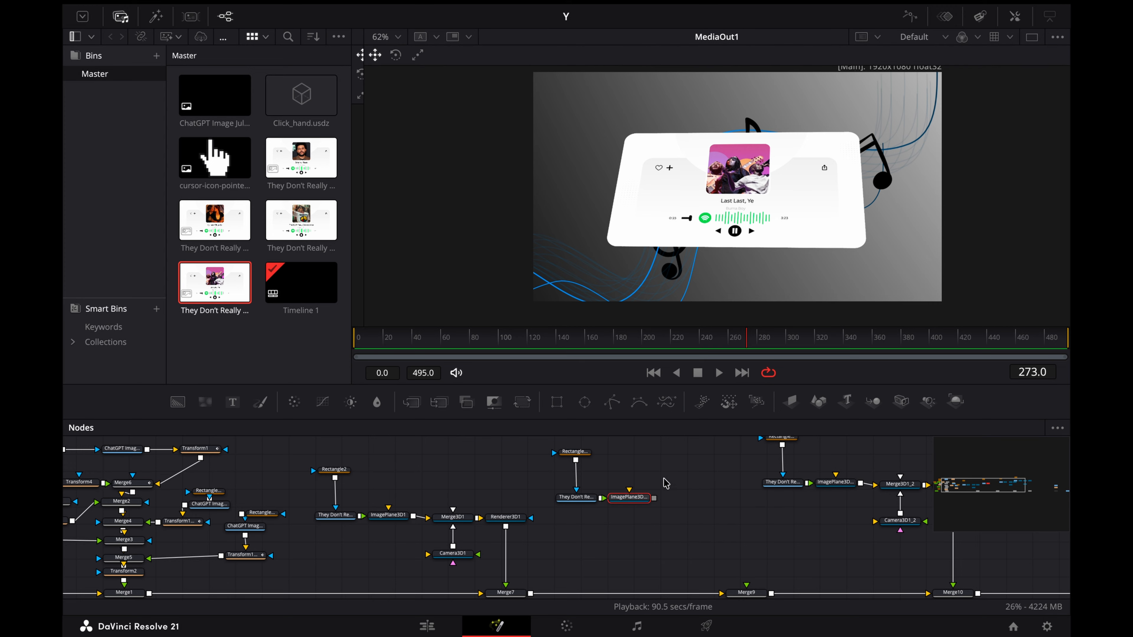
Step: Move the first duplicate's mask, media and image plane beside the original card and connect the plane to Merge3D1
scroll(506, 524, "left", 2)
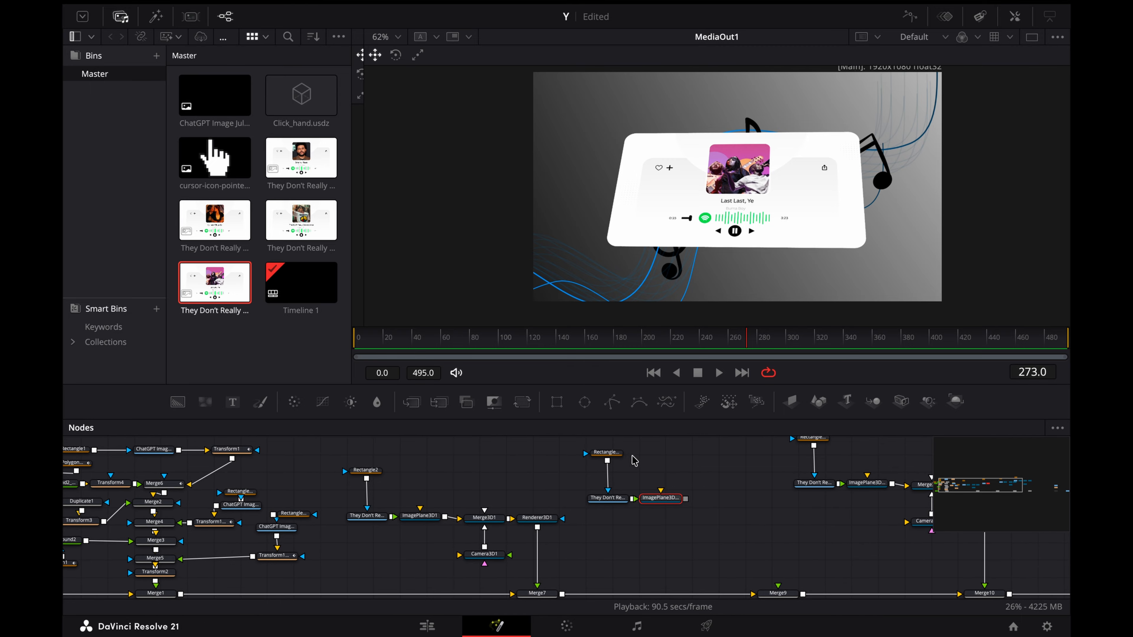
left_click_drag(607, 444, 484, 512)
scroll(599, 514, "right", 5)
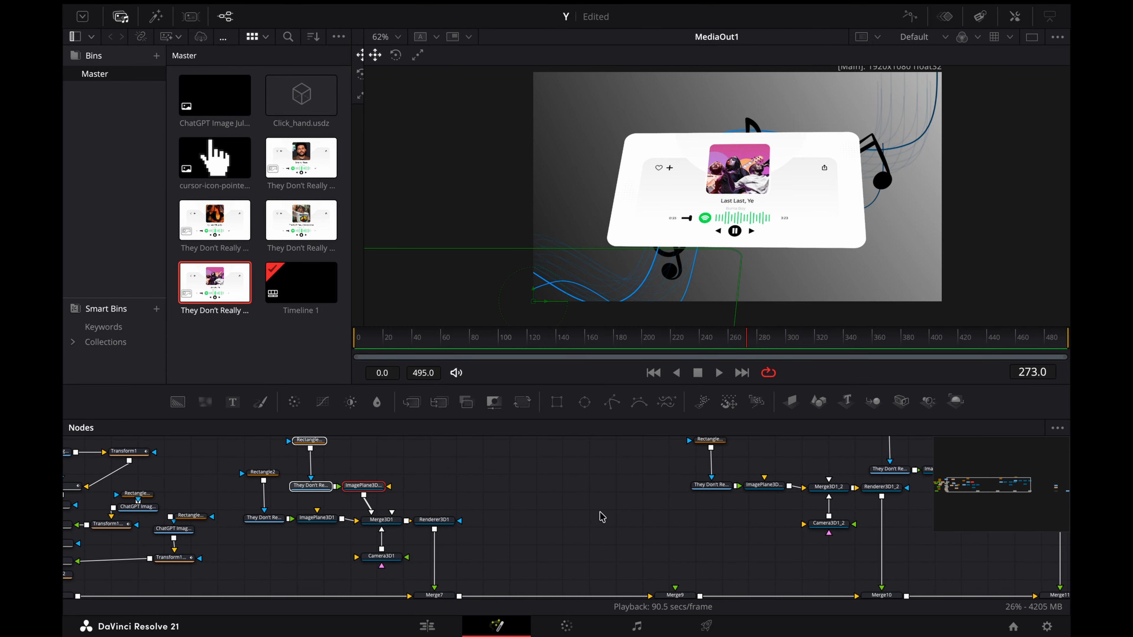
Step: Move the other two duplicates' mask, media and image plane nodes beside the original group and connect both planes to Merge3D1
scroll(602, 517, "right", 2)
scroll(602, 517, "up", 1)
left_click_drag(623, 443, 342, 533)
scroll(478, 518, "right", 2)
scroll(477, 518, "right", 3)
scroll(477, 518, "up", 1)
left_click_drag(678, 451, 352, 495)
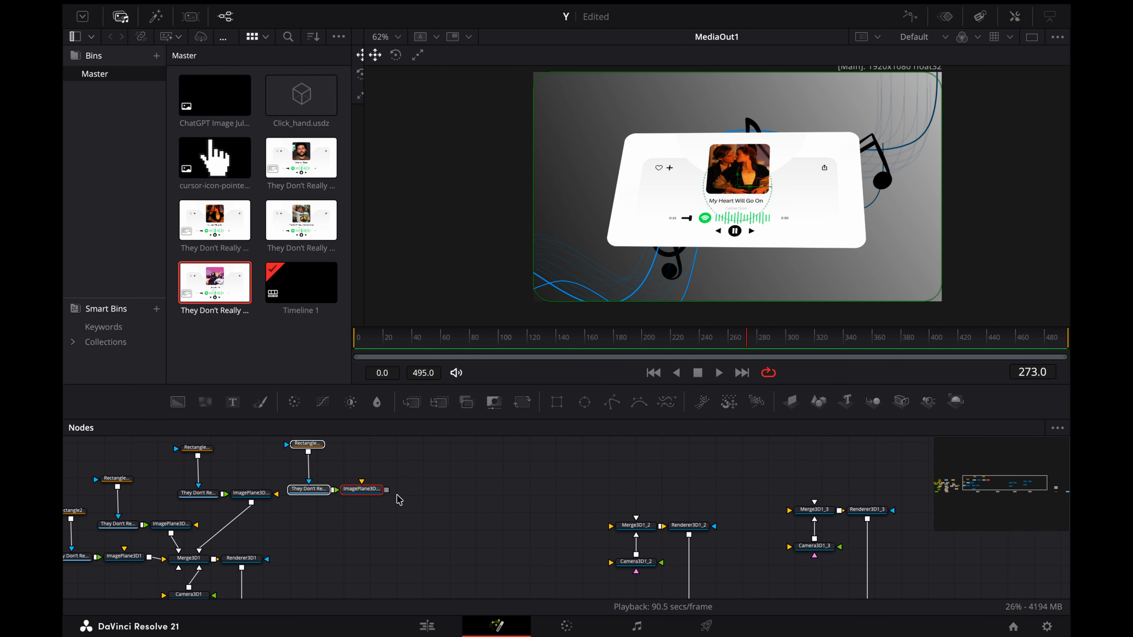
left_click_drag(241, 530, 307, 568)
scroll(307, 567, "left", 3)
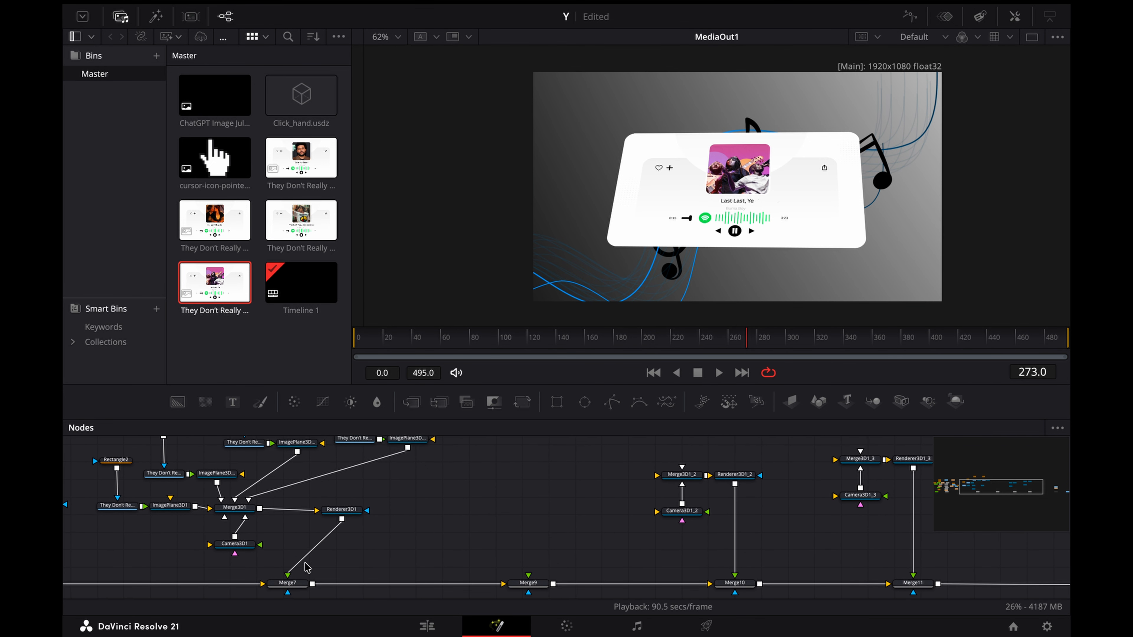
Step: Show Merge3D1 in two side-by-side viewers and delete Merge9, Merge10 and Merge11 with the leftover 3D merges, cameras and renderers
left_click_drag(364, 210, 794, 210)
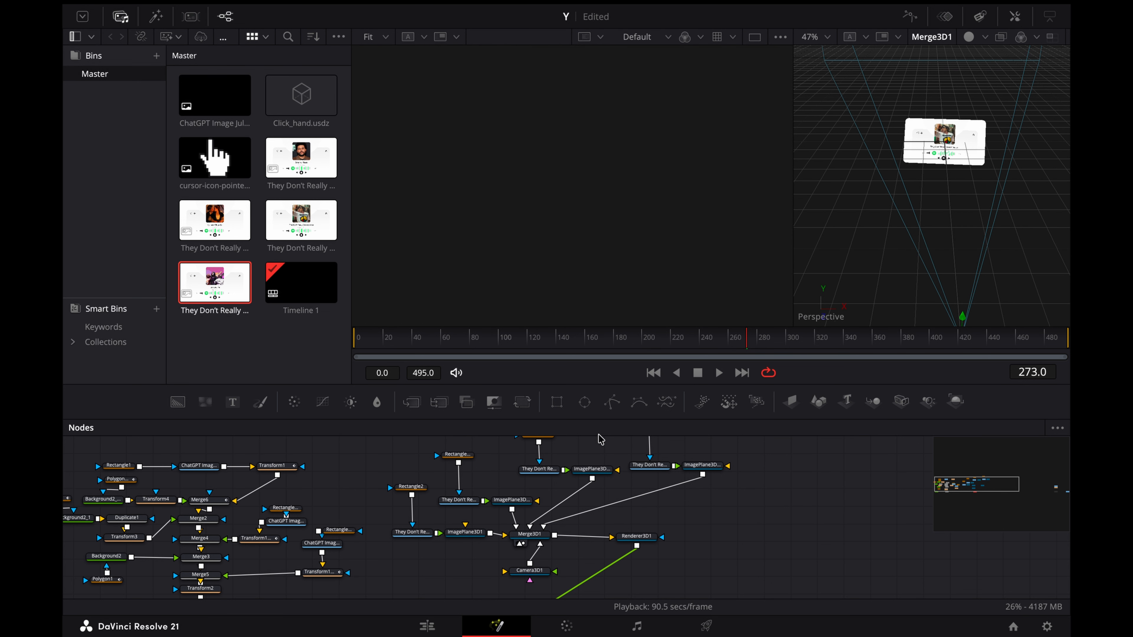
left_click_drag(531, 534, 557, 236)
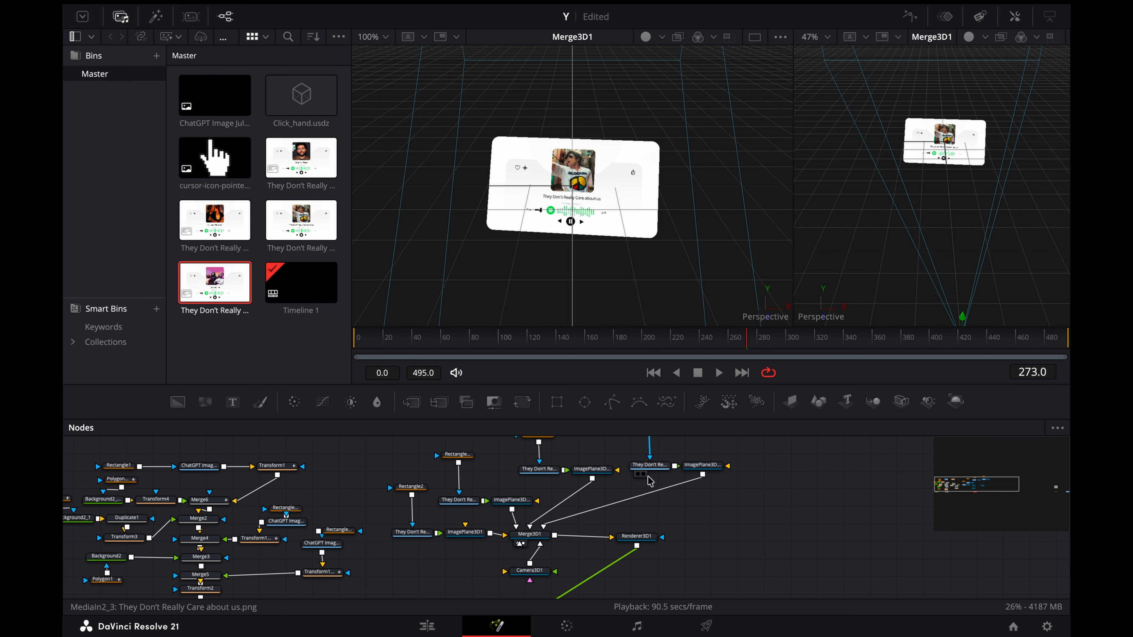
scroll(649, 482, "down", 2)
scroll(650, 481, "right", 5)
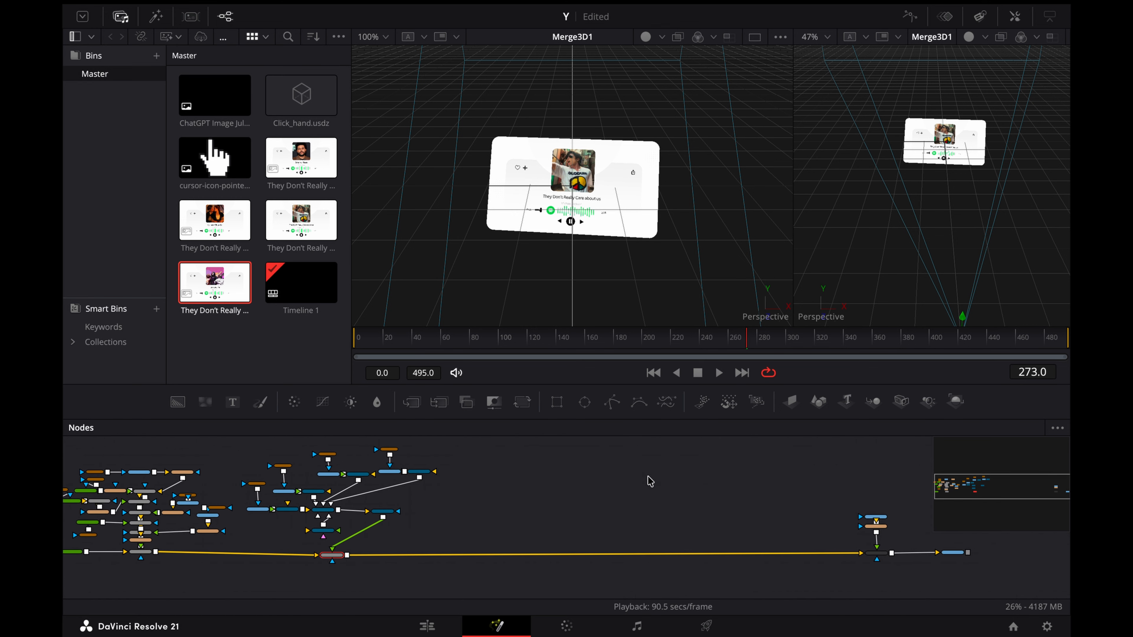
Step: Bring the cursor nodes, Merge8 and MediaOut1 closer to Merge7, and show MediaOut1 in the second viewer
left_click_drag(777, 493, 611, 558)
left_click(912, 555)
left_click(661, 513)
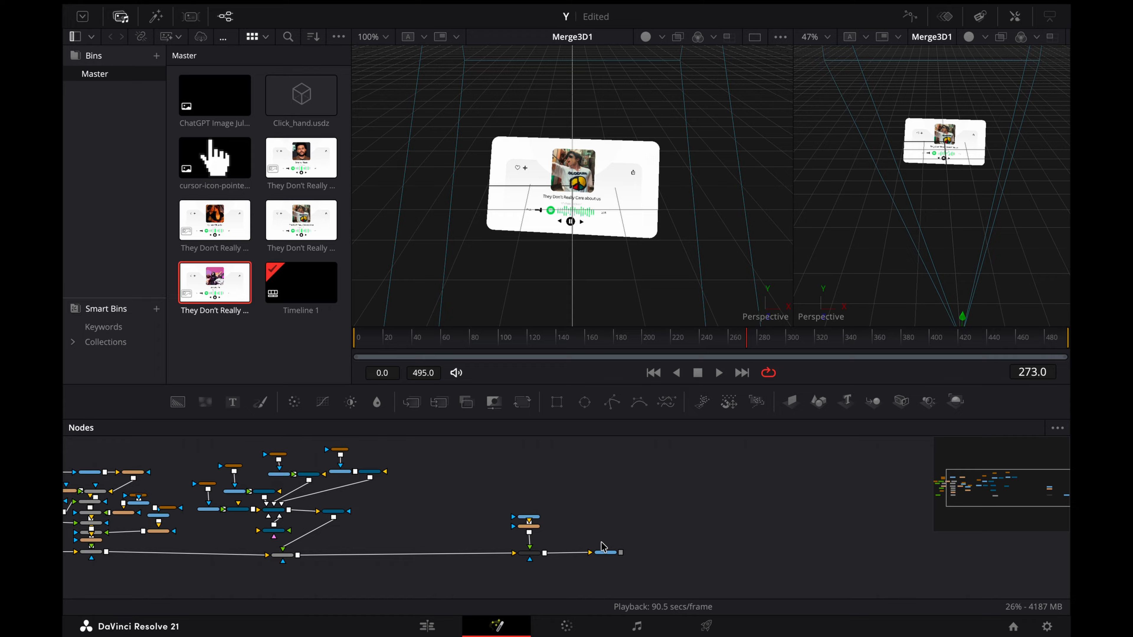
key("2")
scroll(530, 473, "up", 3)
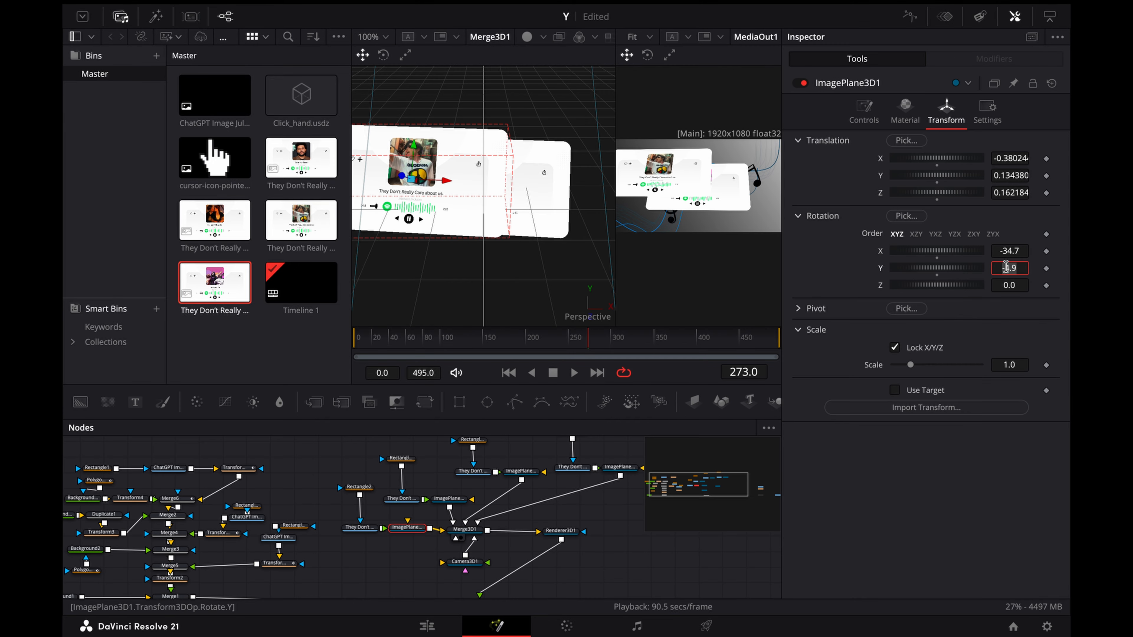
Step: Offset the original card's ImagePlane3D1 from the other cards and set its X rotation to 10
key("ctrl+z")
key("ctrl+z")
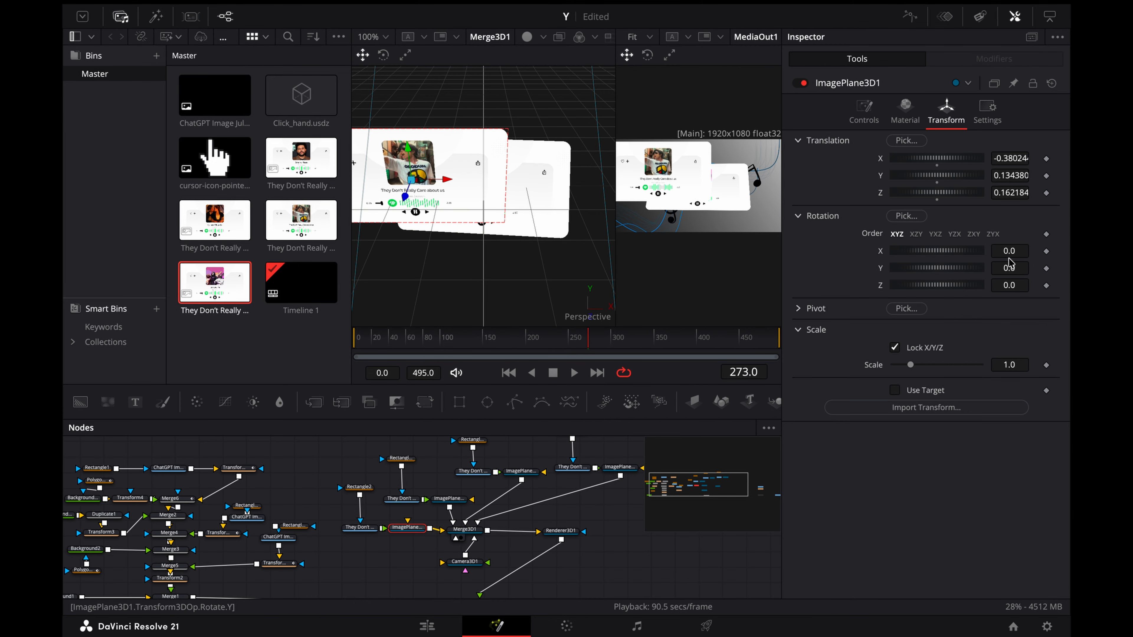
type("10")
key("Return")
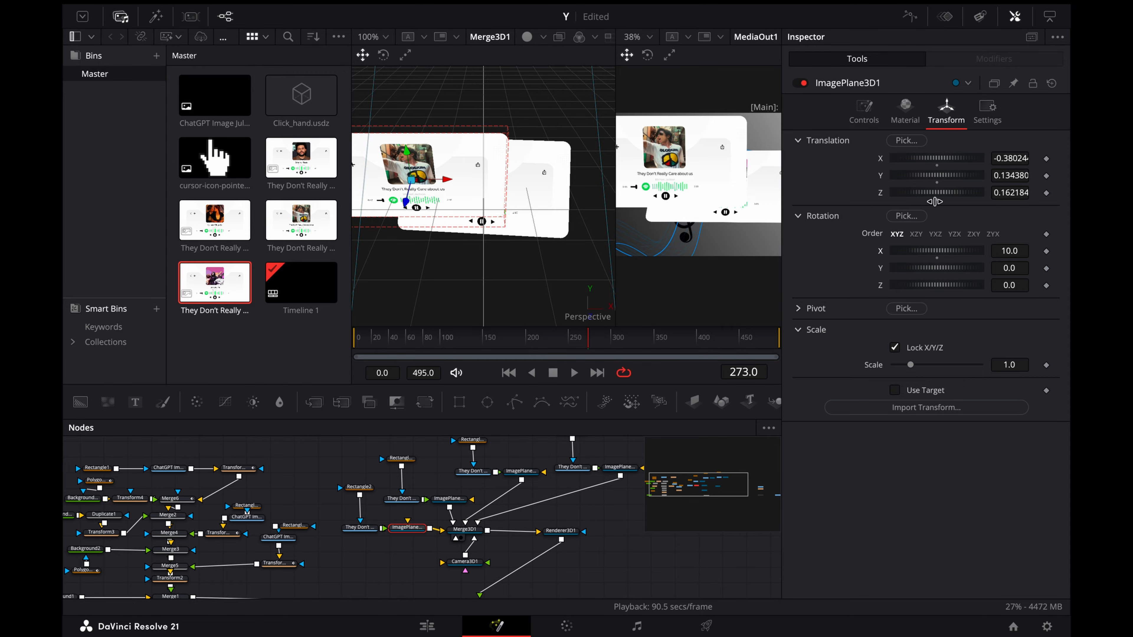
Step: Enlarge the MediaOut1 viewer and set ImagePlane3D1's scale to 0.5
left_click_drag(615, 215, 536, 215)
scroll(481, 214, "left", 3)
left_click_drag(910, 365, 904, 365)
left_click_drag(1009, 365, 1011, 365)
type("0")
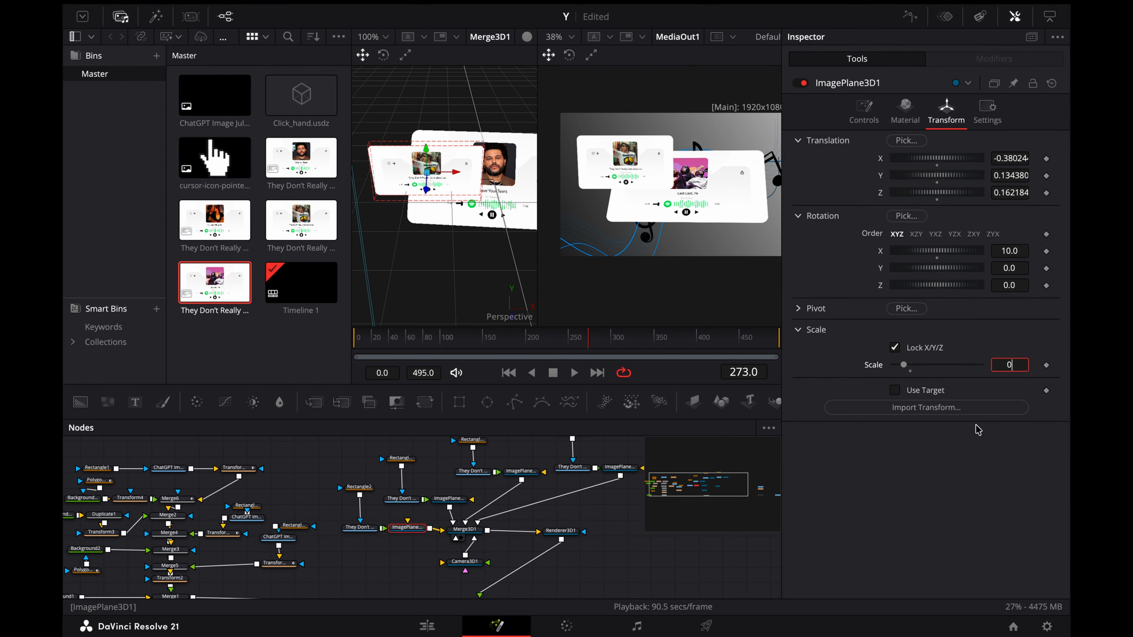
type(".5")
key("Return")
Step: Set the scale of ImagePlane3D1_1, the "Save Your Tears" card, to 0.5
left_click(446, 501)
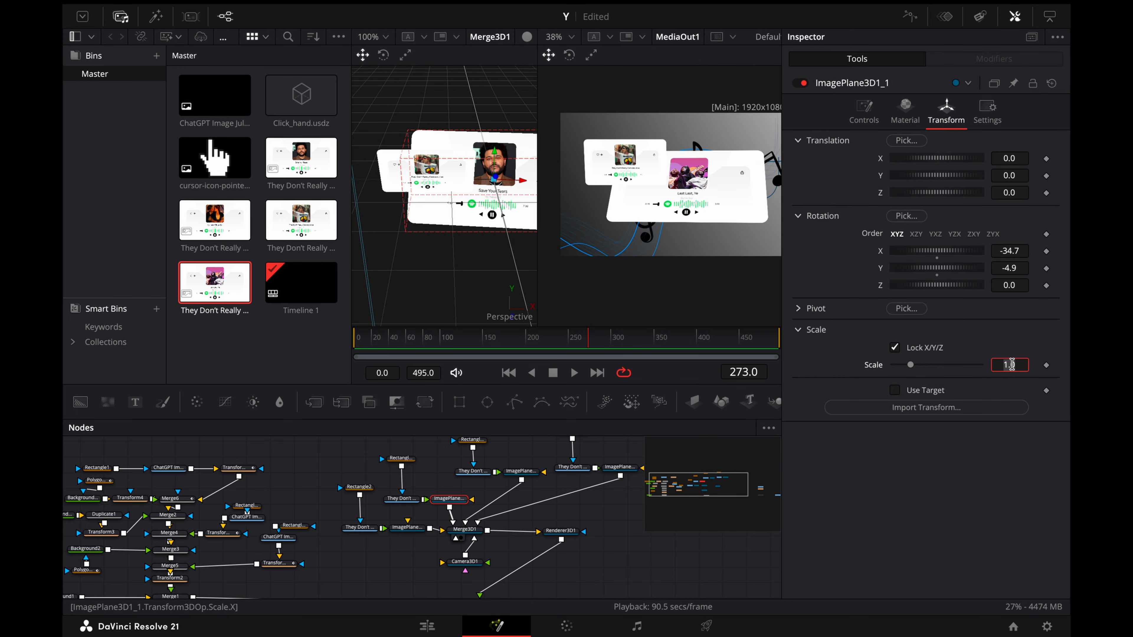
Step: Set the scale of ImagePlane3D1_2 to 0.5
type("0.5")
key("Return")
scroll(492, 494, "right", 1)
scroll(493, 494, "up", 1)
left_click(493, 493)
left_click(946, 113)
double_click(1010, 364)
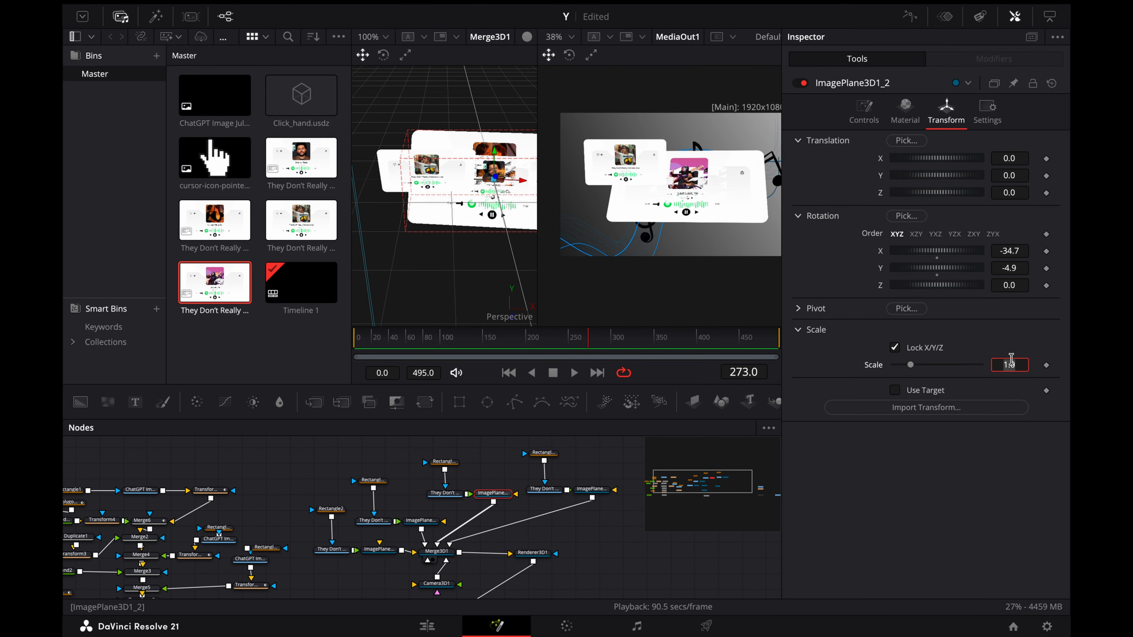
Step: Set the scale of ImagePlane3D1_3, the "Last Last" card, to 0.5
type("0.5")
key("Return")
left_click(592, 488)
left_click(946, 112)
double_click(1009, 364)
type("0.5")
key("Return")
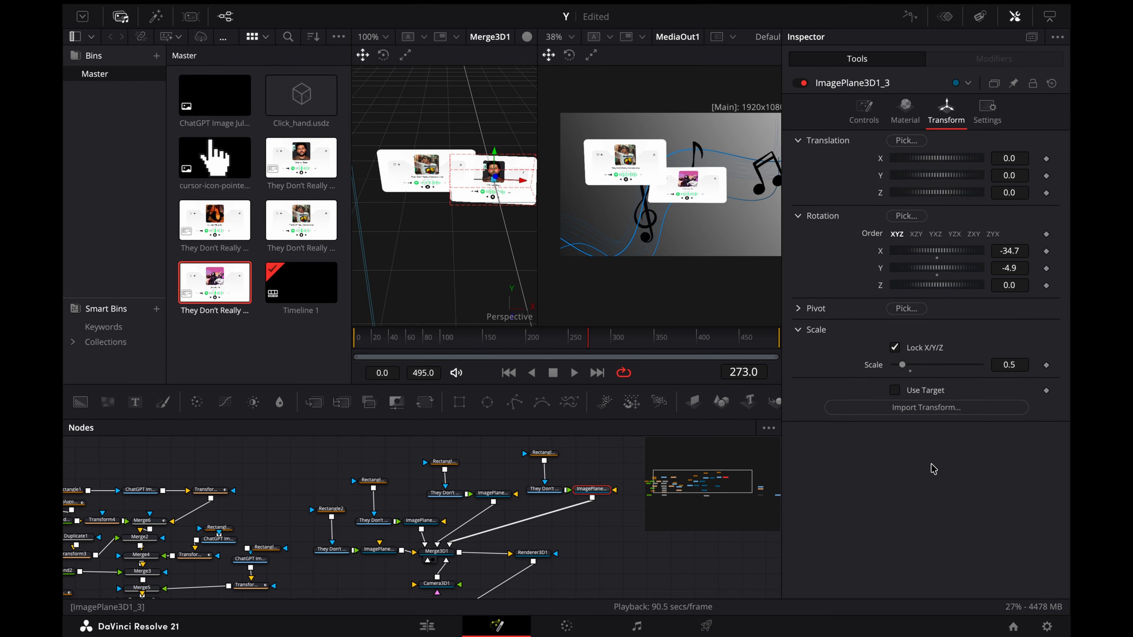
Step: Move the ImagePlane3D1_3 card to the upper-right area of the 3D scene
scroll(468, 189, "right", 3)
left_click_drag(466, 181, 497, 94)
scroll(528, 181, "right", 1)
Step: Move the ImagePlane3D1_1 card down and left so it sits in the lower-left area of the composition
left_click(421, 182)
left_click_drag(419, 156, 412, 210)
scroll(411, 210, "left", 2)
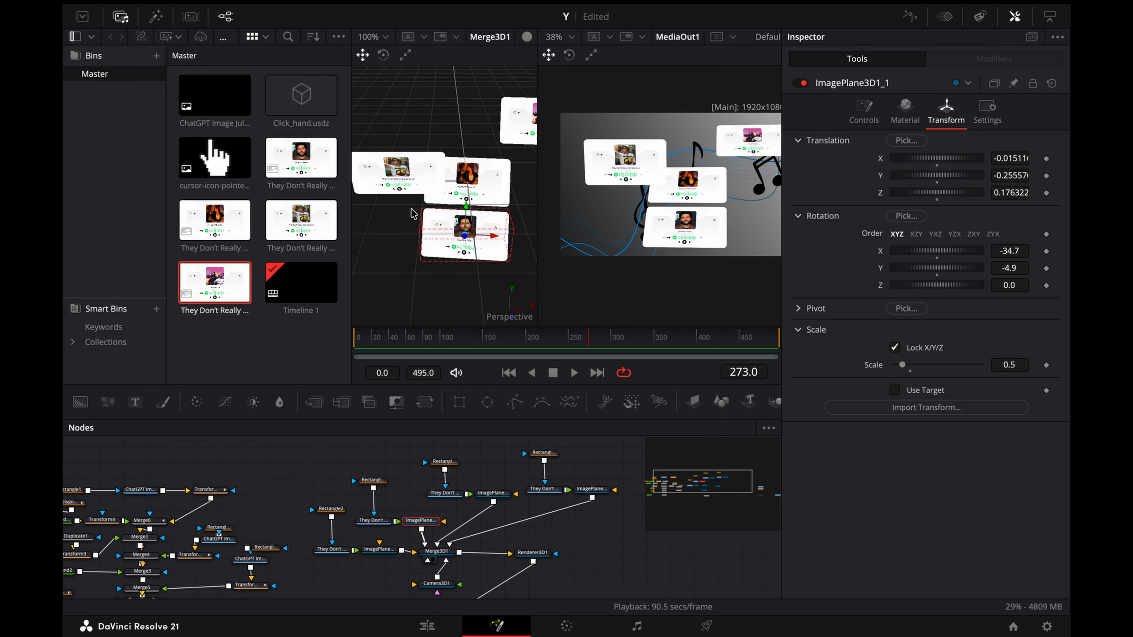
scroll(411, 209, "left", 1)
left_click_drag(511, 237, 432, 237)
Step: Move the ImagePlane3D1_2 card right and down into the lower-right area of the composition
scroll(435, 232, "right", 3)
left_click(448, 200)
left_click_drag(473, 183, 515, 186)
scroll(513, 183, "right", 1)
left_click_drag(473, 153, 505, 226)
scroll(474, 210, "right", 1)
scroll(448, 176, "left", 3)
scroll(336, 494, "right", 2)
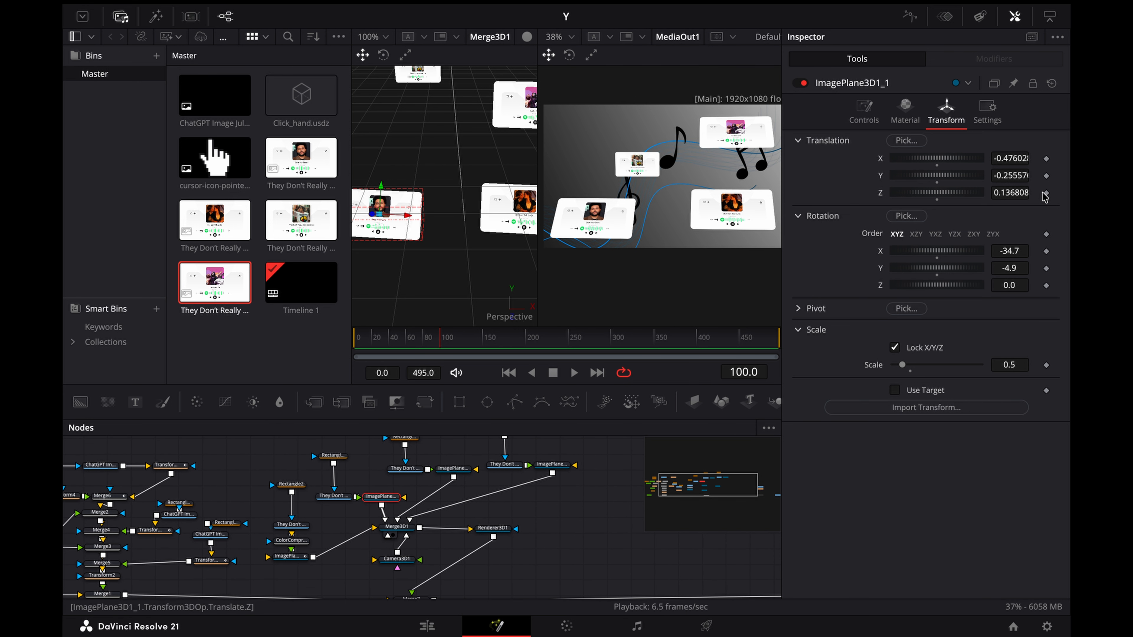
Step: Animate ImagePlane3D1_1's Z translation from about -2.243 at frame 100 to a position closer to the camera at frame 249
left_click(1044, 194)
left_click_drag(1019, 192, 897, 303)
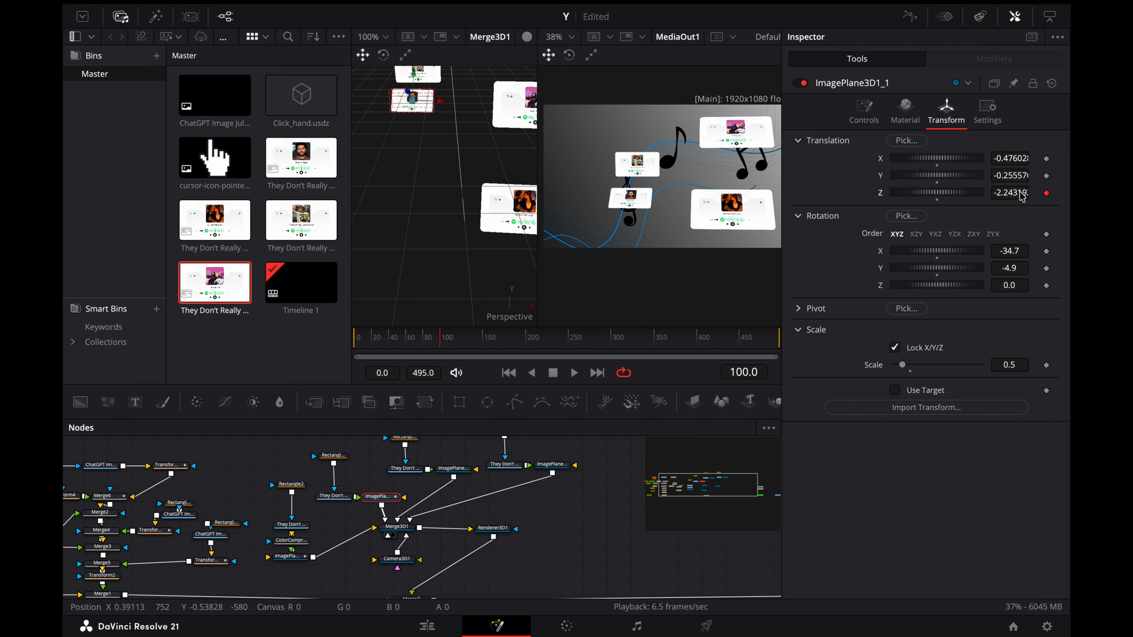
left_click_drag(532, 343, 574, 344)
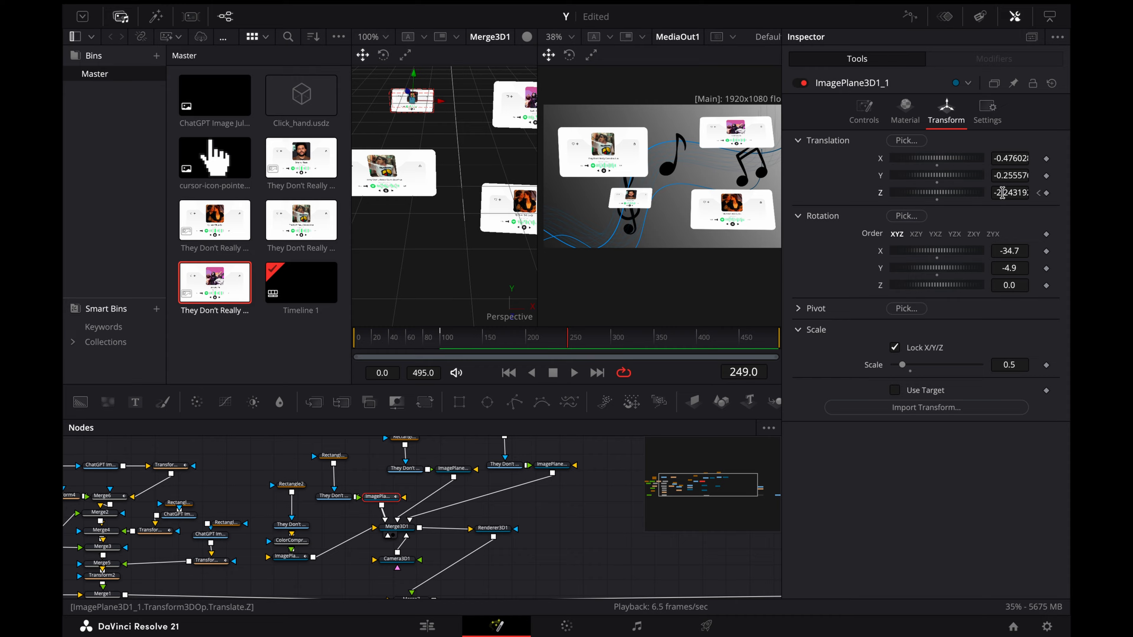
left_click_drag(1003, 193, 1067, 193)
Step: Keyframe ImagePlane3D1_1's rotation order and X, Y and Z rotation at frame 100, and change its rotation at the frame 249 keyframe
left_click(1038, 192)
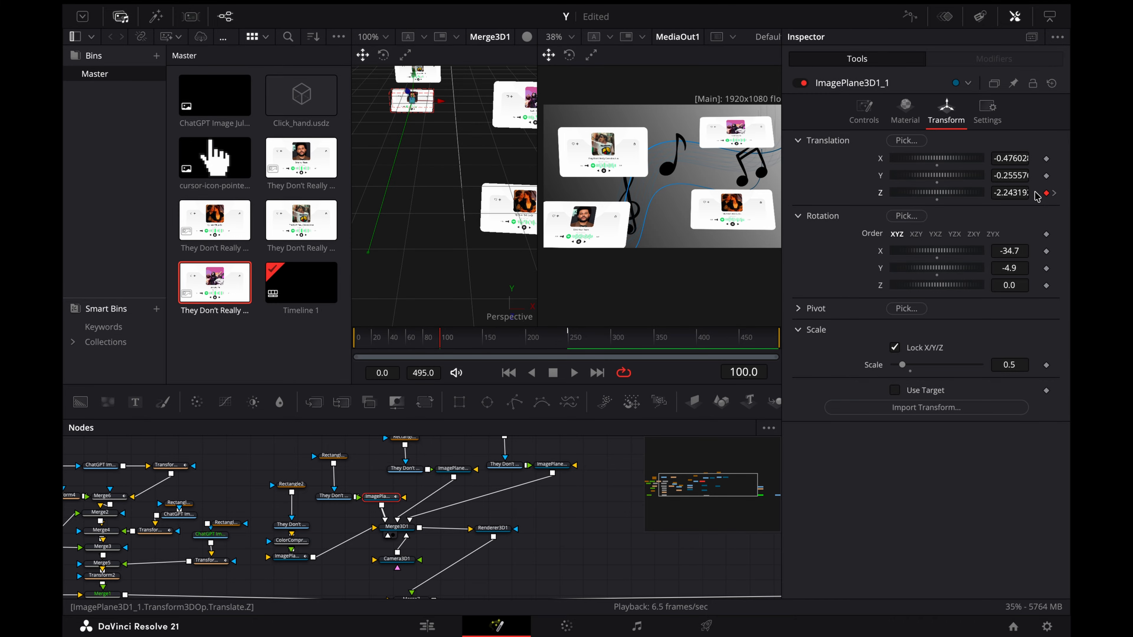
left_click(1046, 234)
left_click(1047, 252)
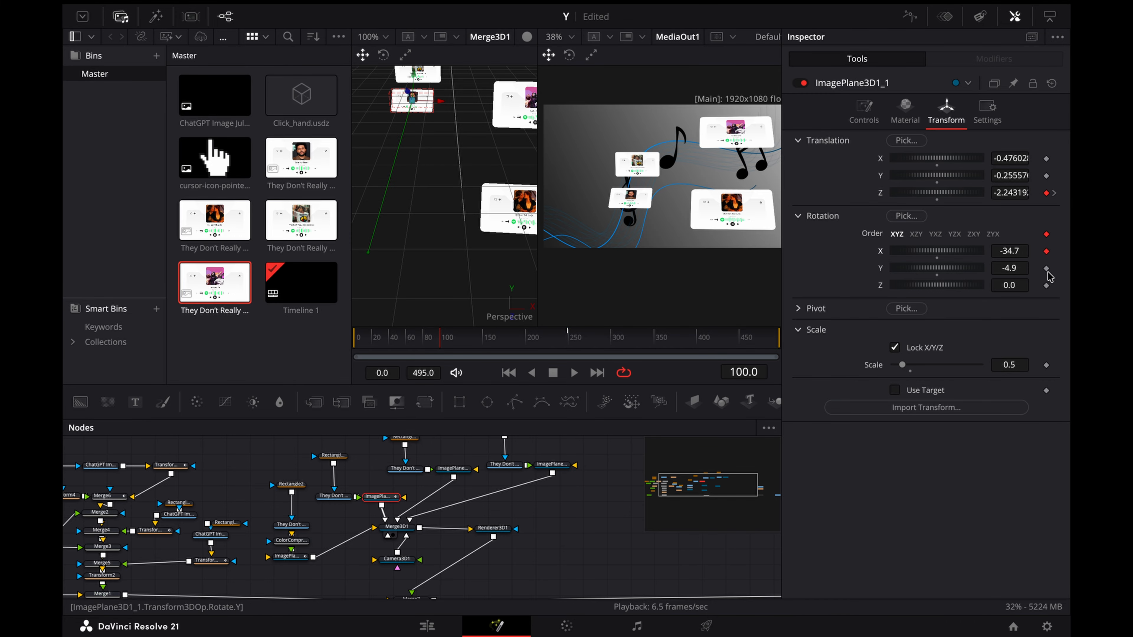
left_click(1046, 286)
left_click(1055, 192)
mouse_move(1010, 257)
left_mouse_down()
mouse_move(1030, 257)
mouse_move(1004, 251)
mouse_move(1013, 251)
mouse_move(1009, 265)
mouse_move(1029, 268)
left_mouse_up()
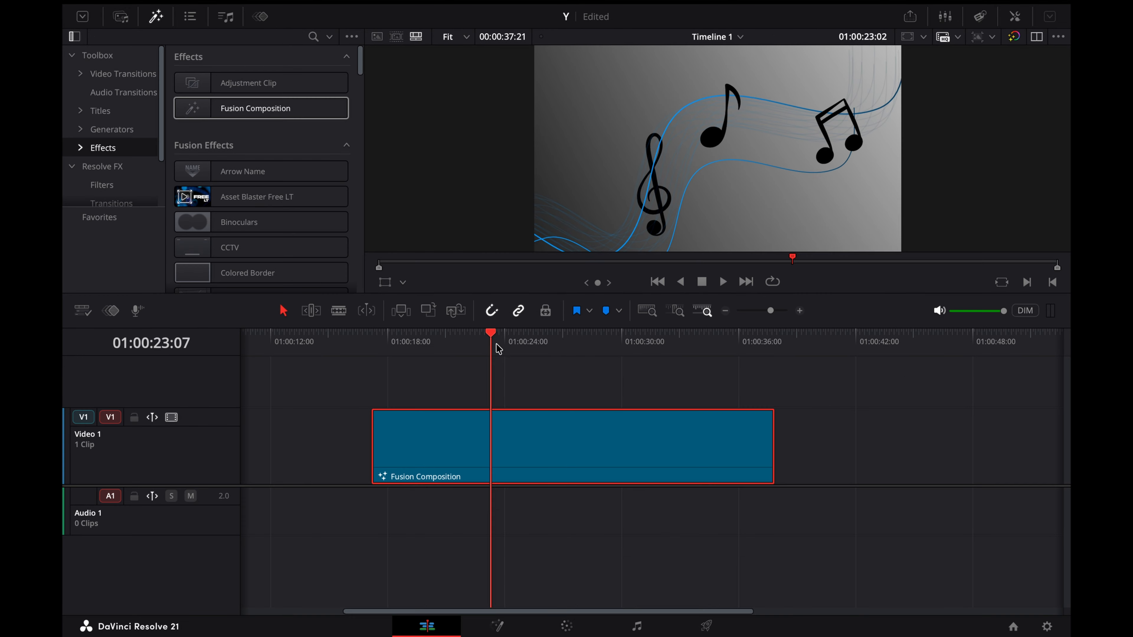
Step: Scrub the animation and display Transform6's Size curve in the Spline editor
mouse_move(496, 343)
left_mouse_down()
mouse_move(773, 314)
mouse_move(677, 316)
mouse_move(789, 314)
mouse_move(383, 345)
mouse_move(509, 345)
left_mouse_up()
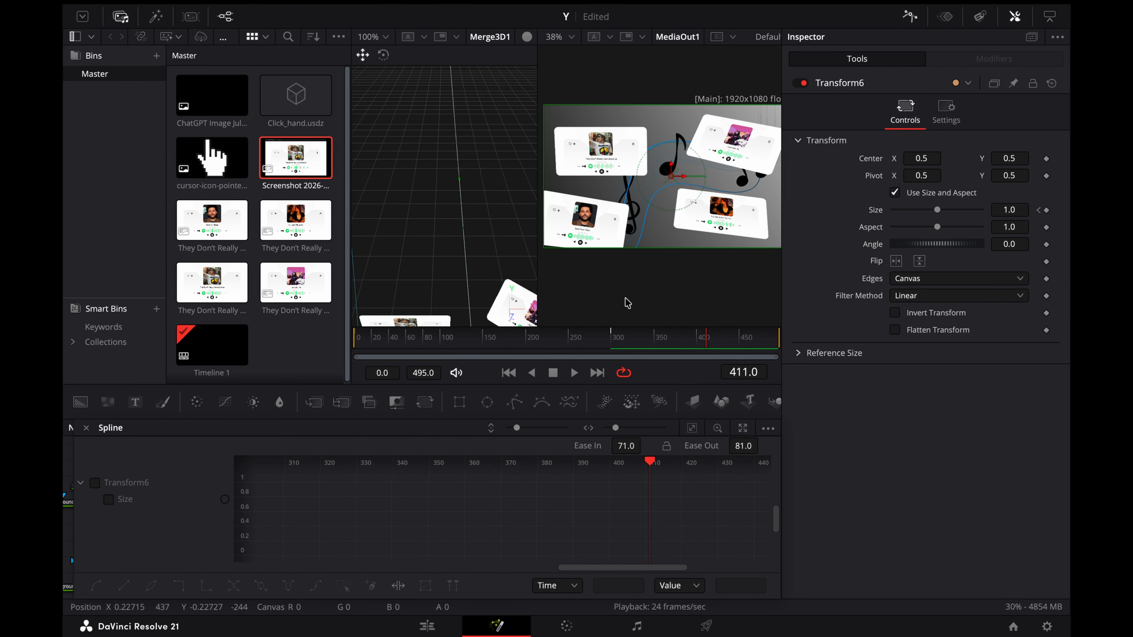
left_click(95, 483)
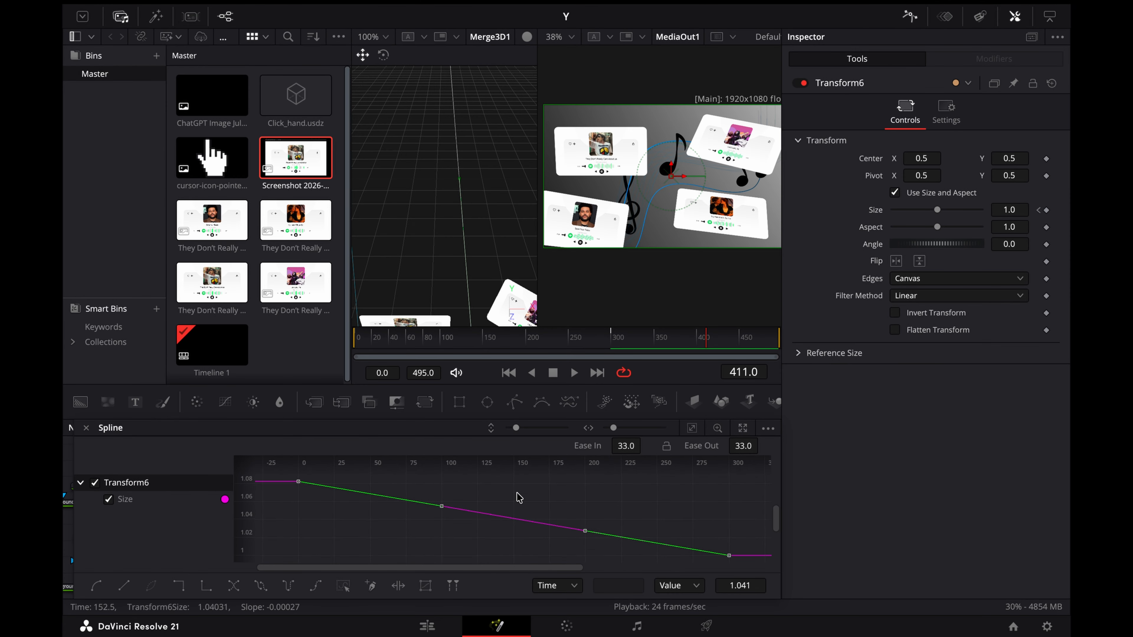
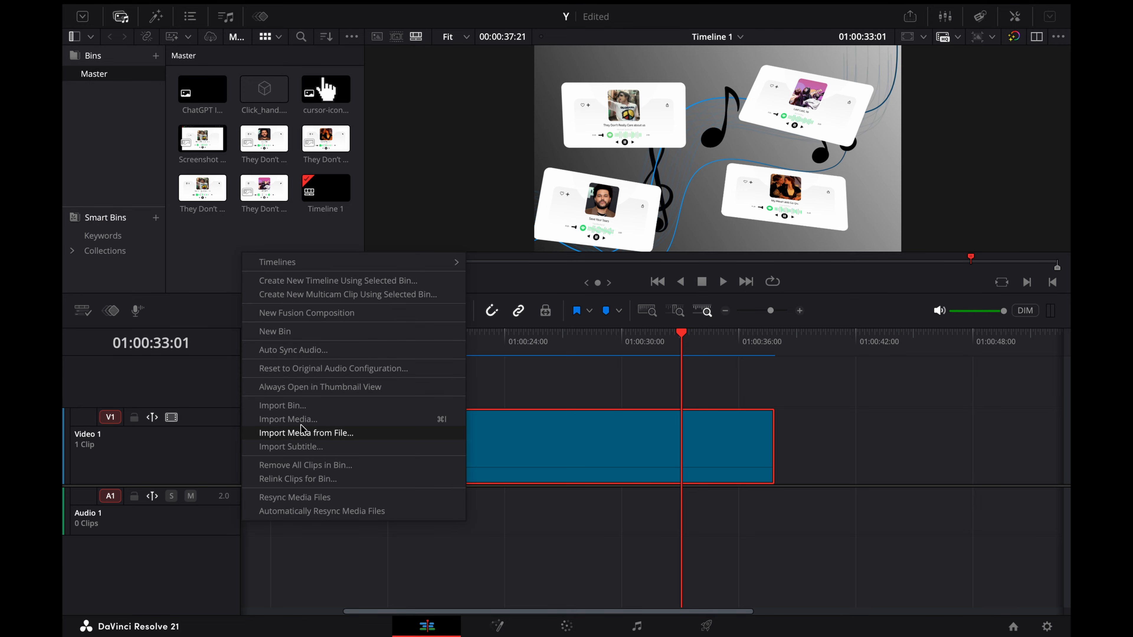
Step: Import the video "They Don't Really Care about us (1).mp4" into the media pool and reopen the timeline's Fusion composition
double_click(426, 161)
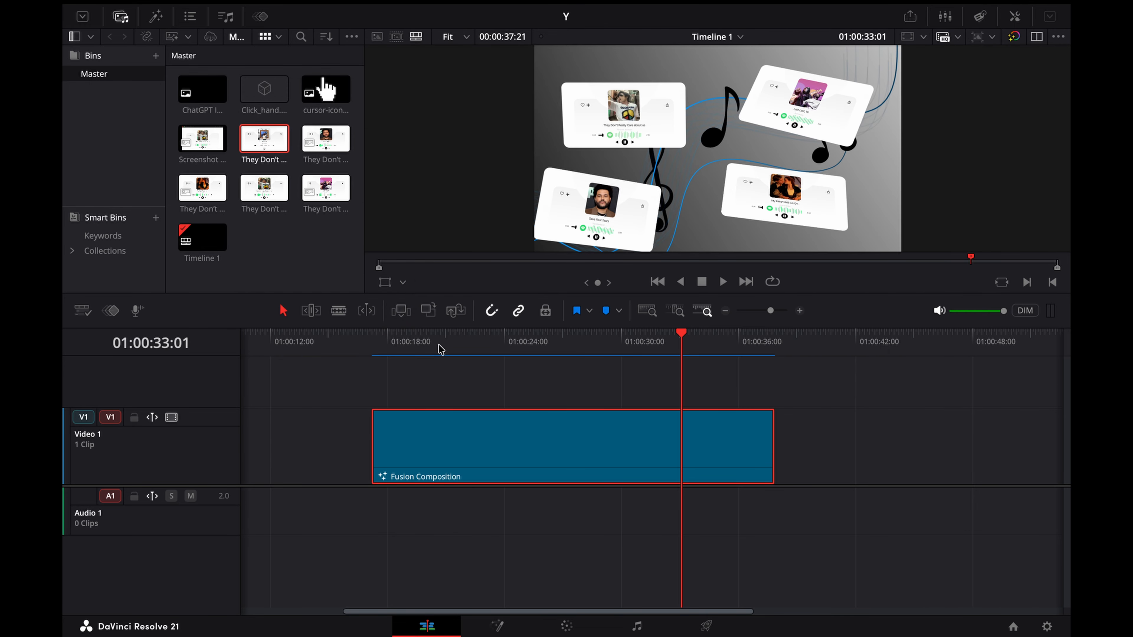
right_click(511, 435)
left_click(577, 346)
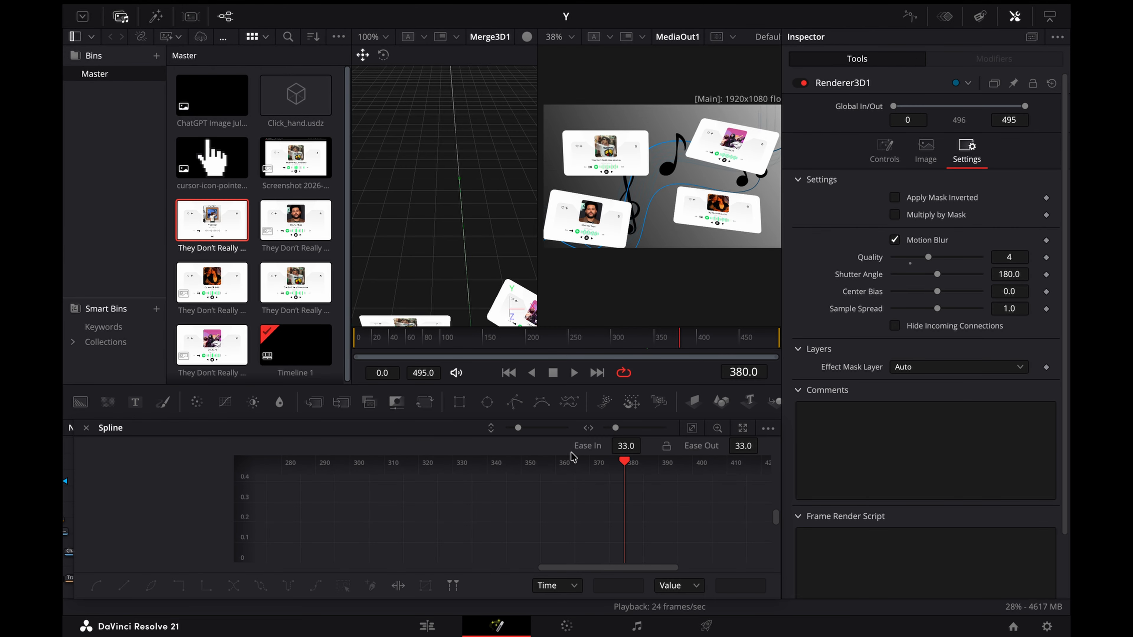
left_click(902, 22)
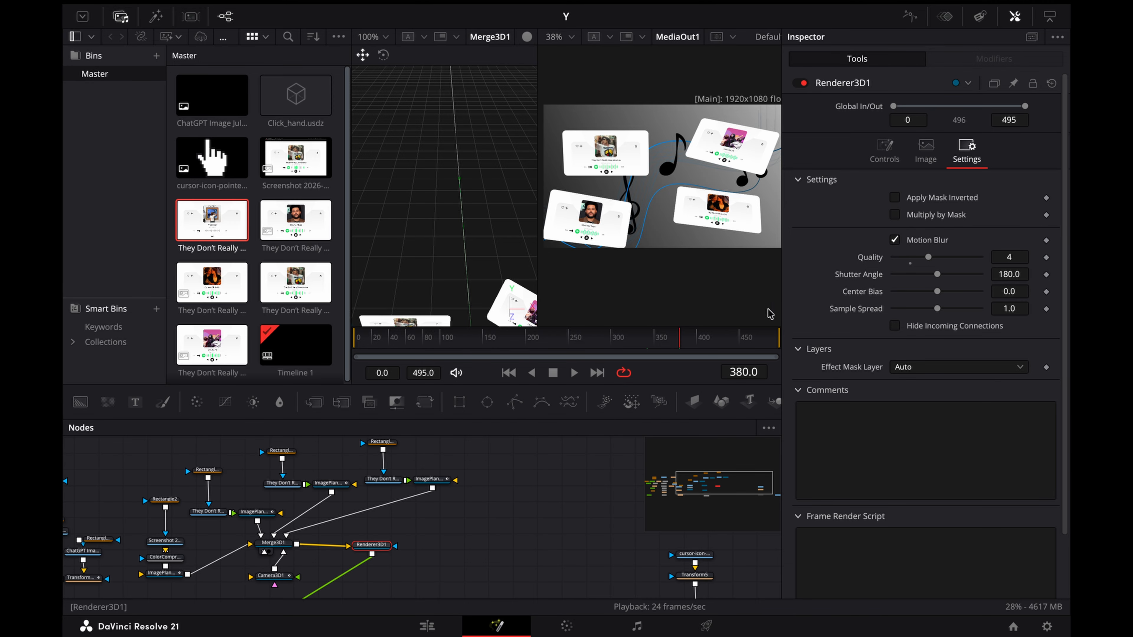
Step: Add the imported clip to the node graph, connect it through an Image Plane 3D to Merge3D1, and scale the plane to 0.926
left_click_drag(212, 220, 464, 509)
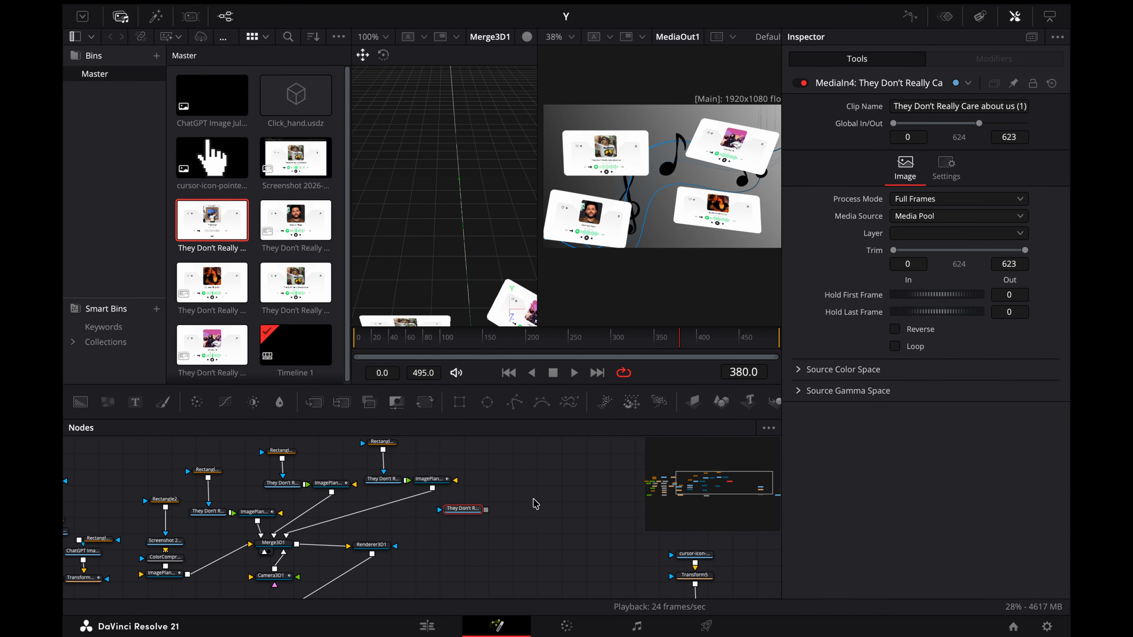
left_click(690, 404)
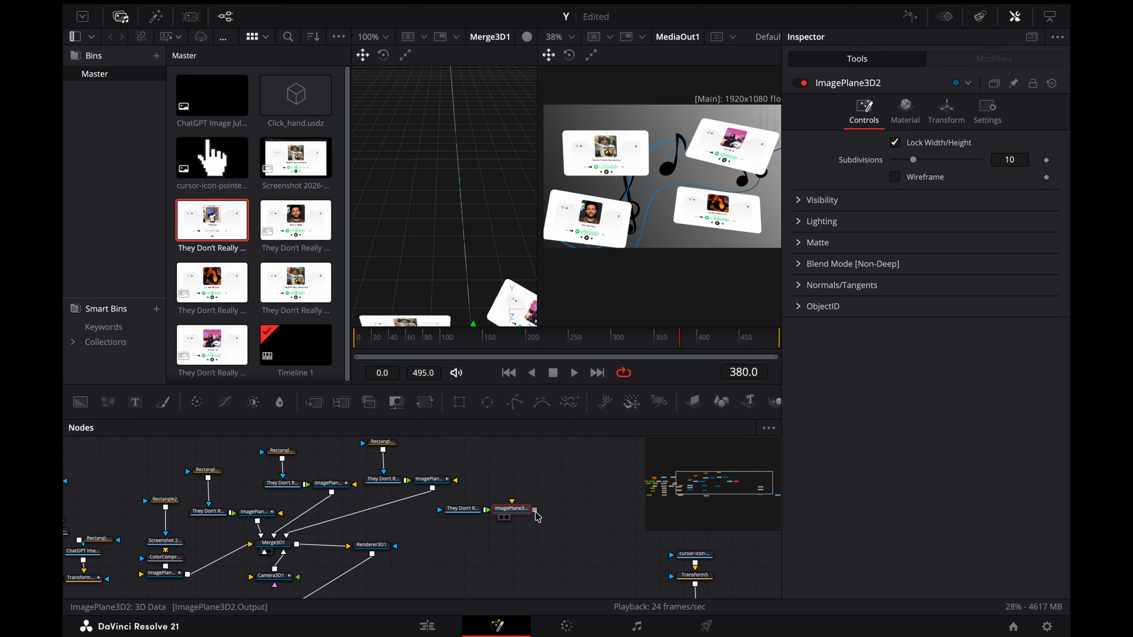
left_click_drag(536, 513, 283, 547)
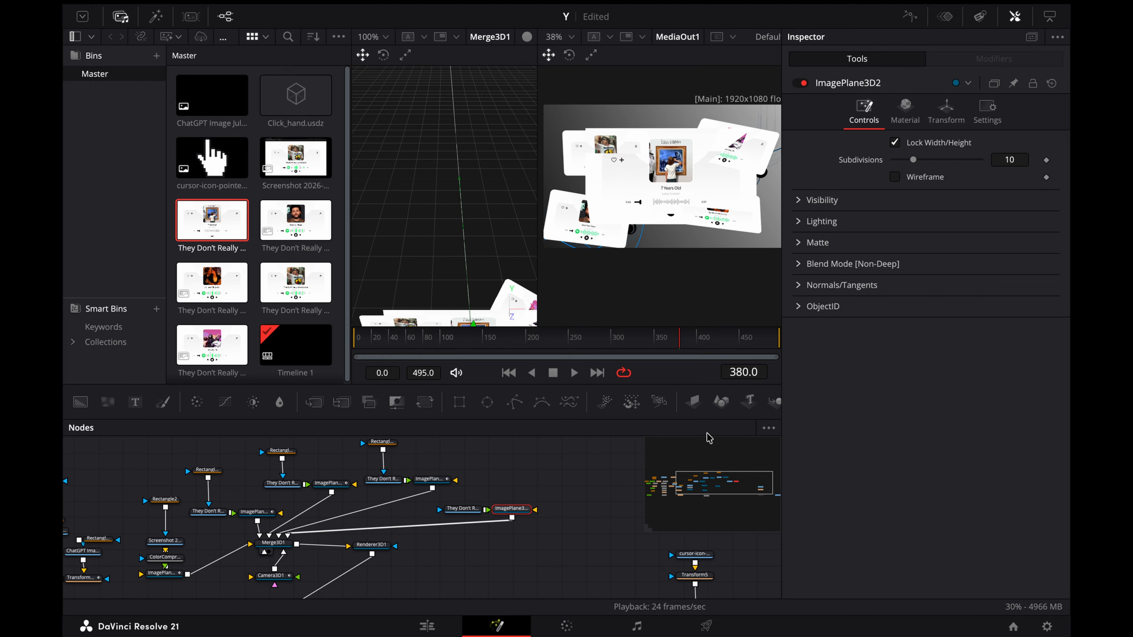
left_click(945, 111)
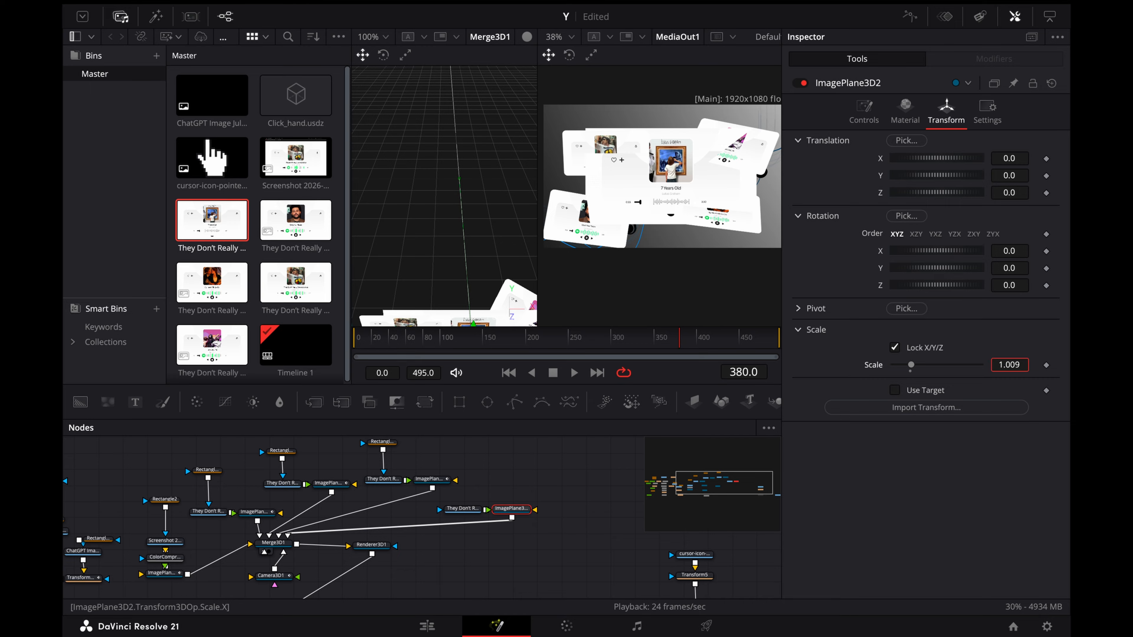
left_click_drag(910, 365, 909, 365)
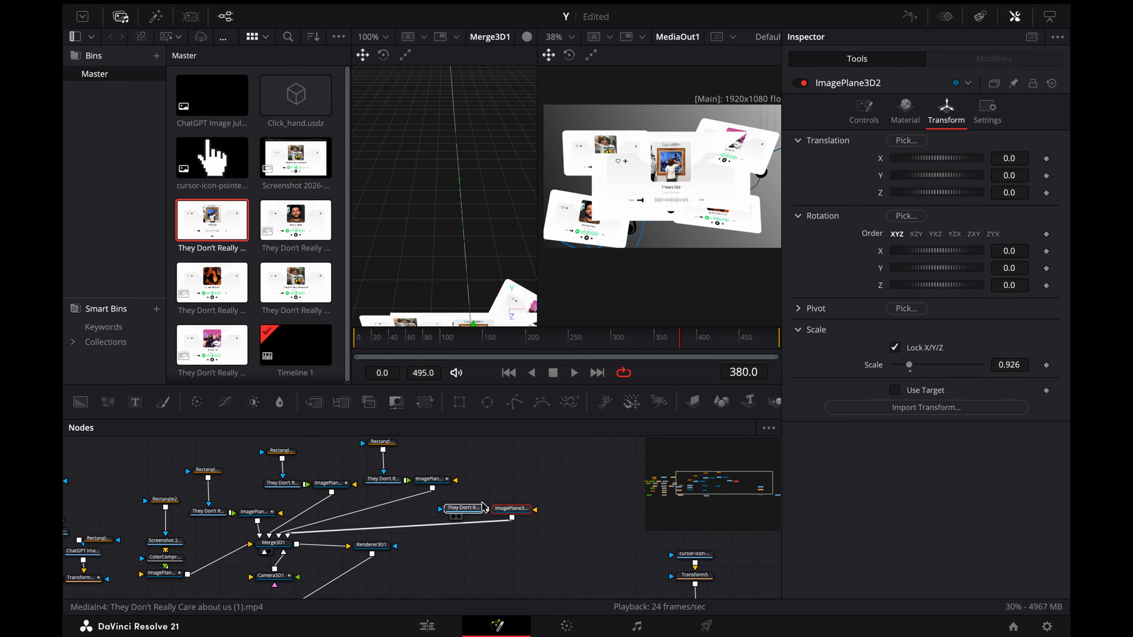
Step: Duplicate the Rectangle2_3 mask, connect the copy to the new clip as its mask, and arrange the new card's nodes in a column
left_click_drag(483, 507, 548, 476)
left_click(392, 443)
scroll(454, 447, "up", 1)
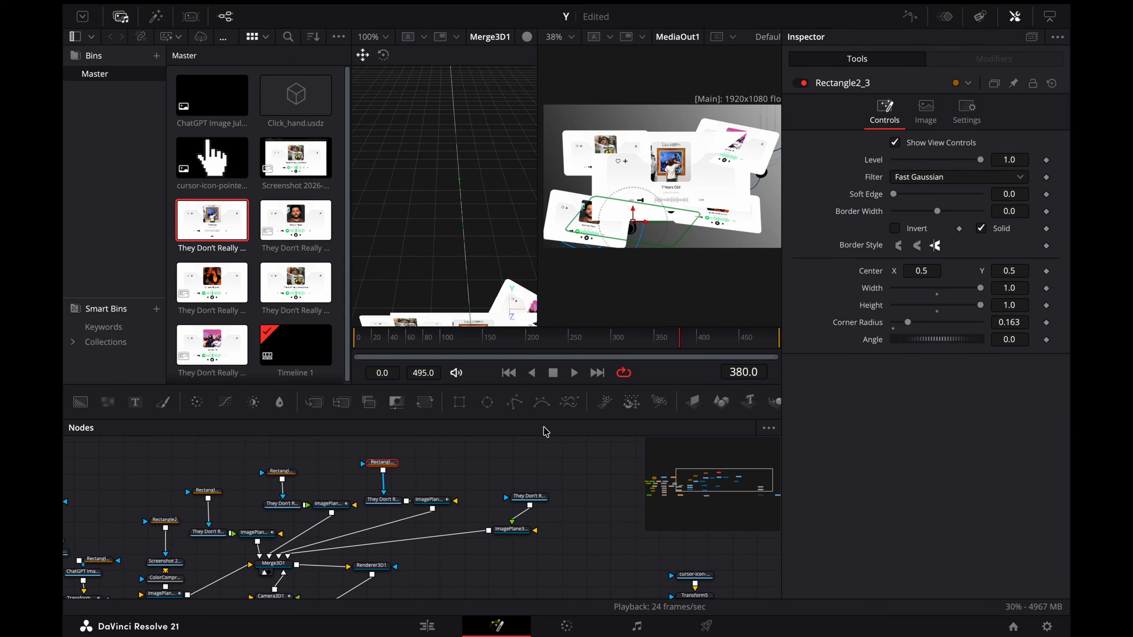
scroll(536, 458, "up", 1)
key("ctrl+v")
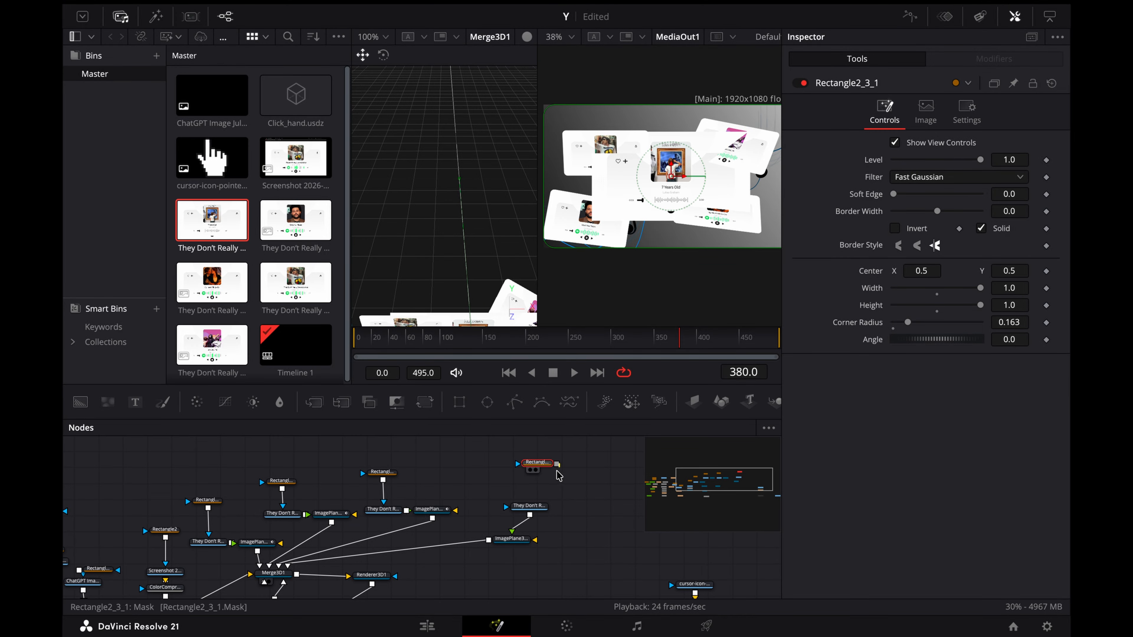
left_click_drag(557, 465, 530, 503)
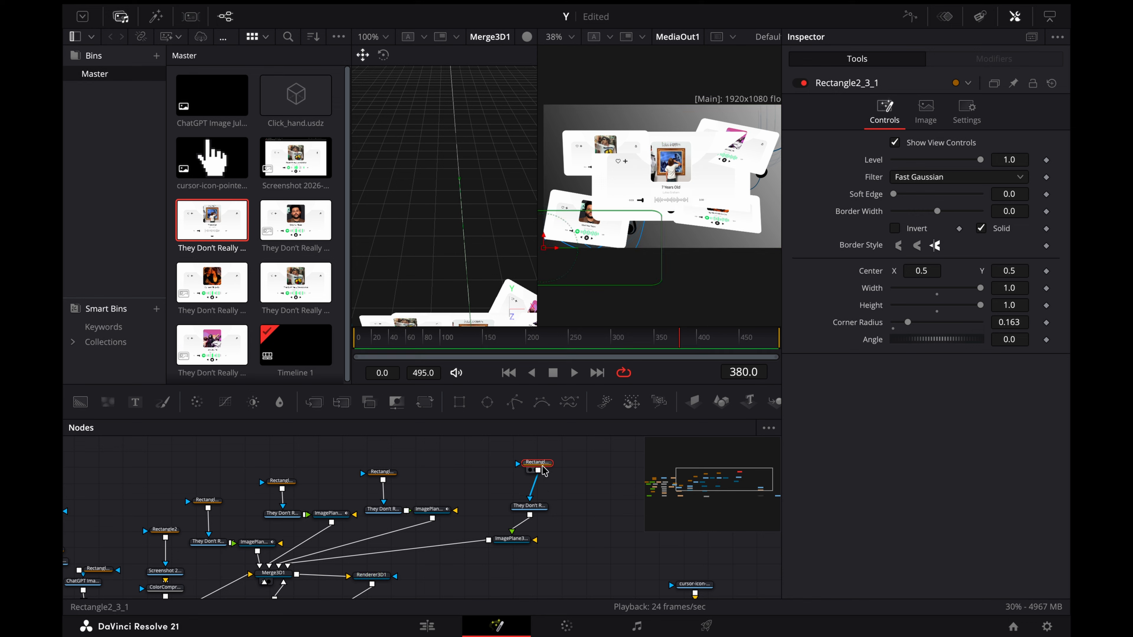
left_click_drag(516, 548, 535, 547)
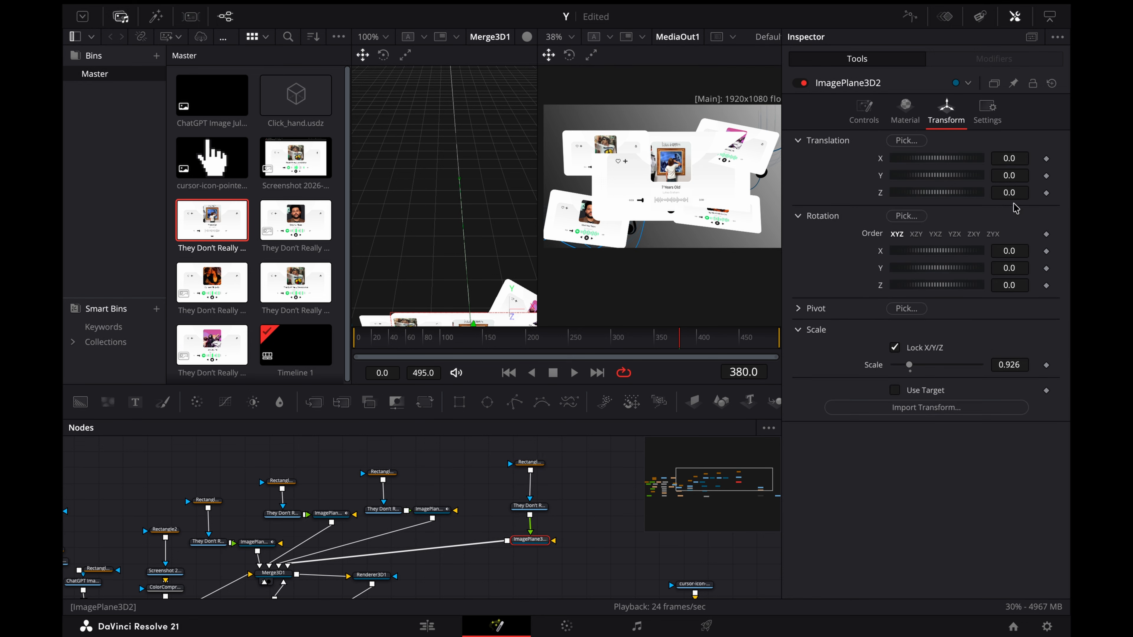
Step: Move ImagePlane3D2 along Z in front of the other cards to a translation of about 2 and reduce its scale
mouse_move(1006, 197)
left_mouse_down()
mouse_move(1039, 197)
mouse_move(1025, 197)
left_mouse_up()
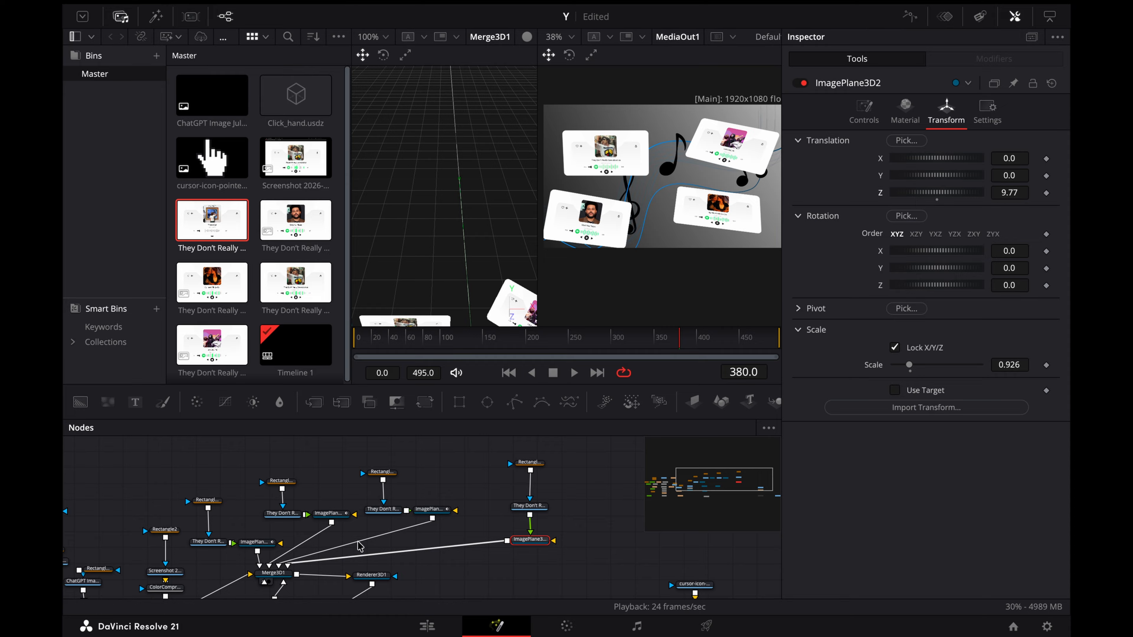
scroll(501, 205, "down", 5)
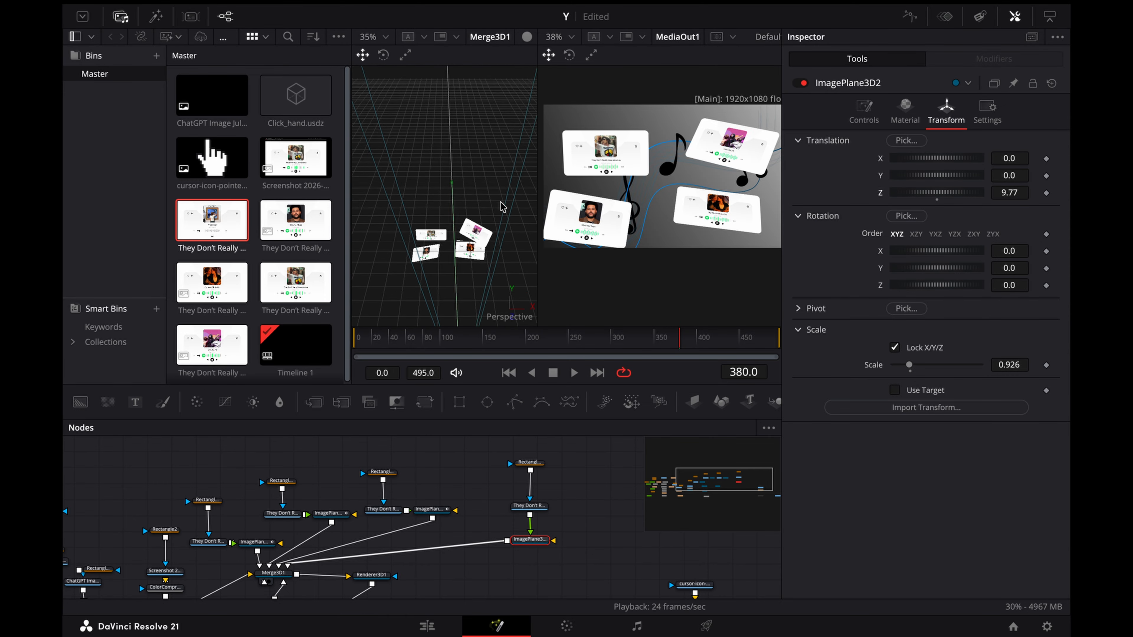
scroll(450, 248, "down", 2)
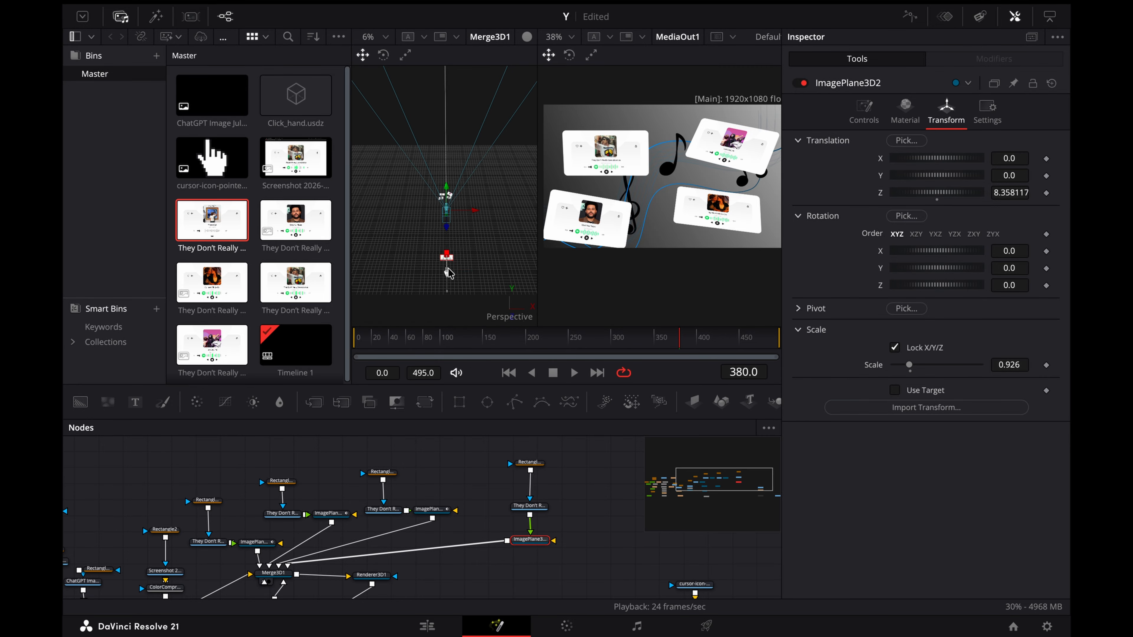
left_click_drag(448, 253, 447, 237)
scroll(466, 263, "up", 2)
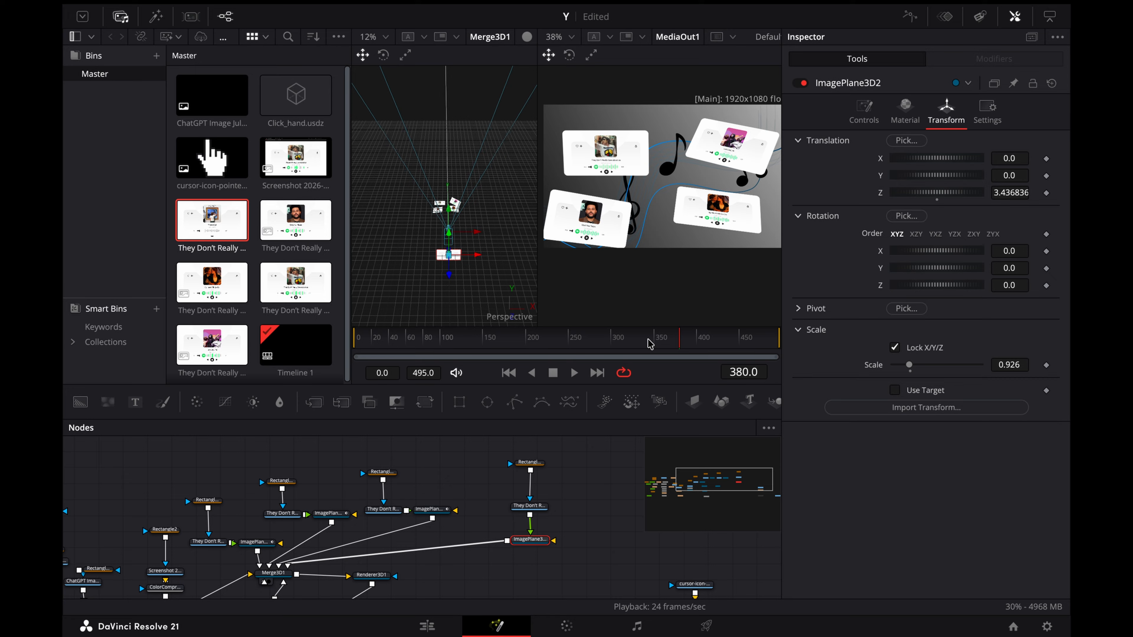
left_click_drag(645, 336, 771, 337)
left_click_drag(773, 337, 607, 337)
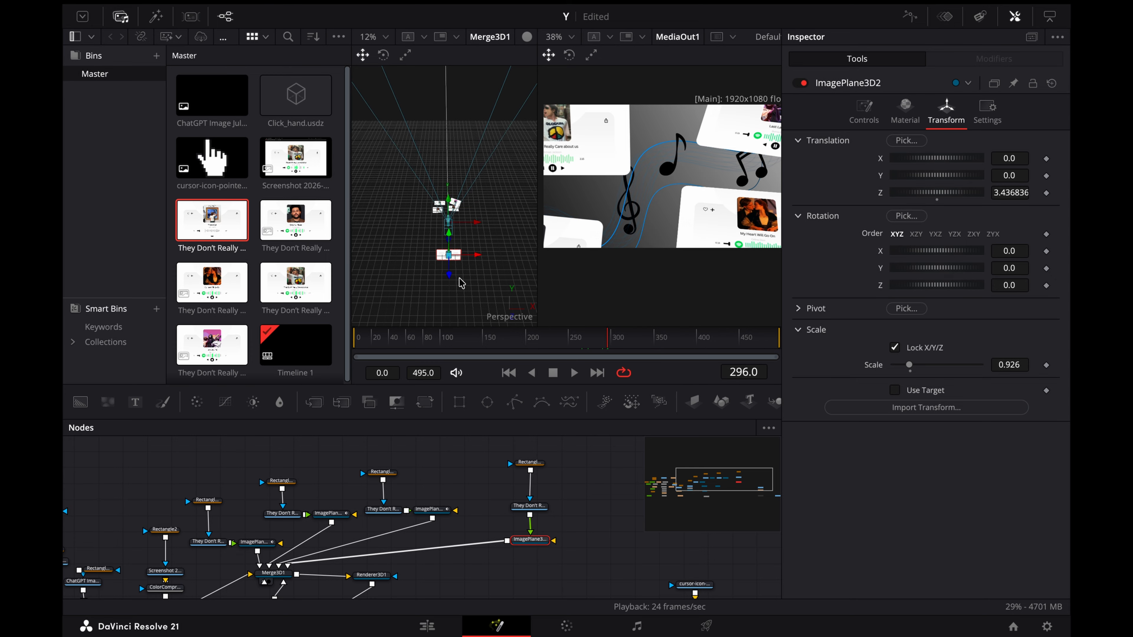
left_click_drag(449, 264, 451, 257)
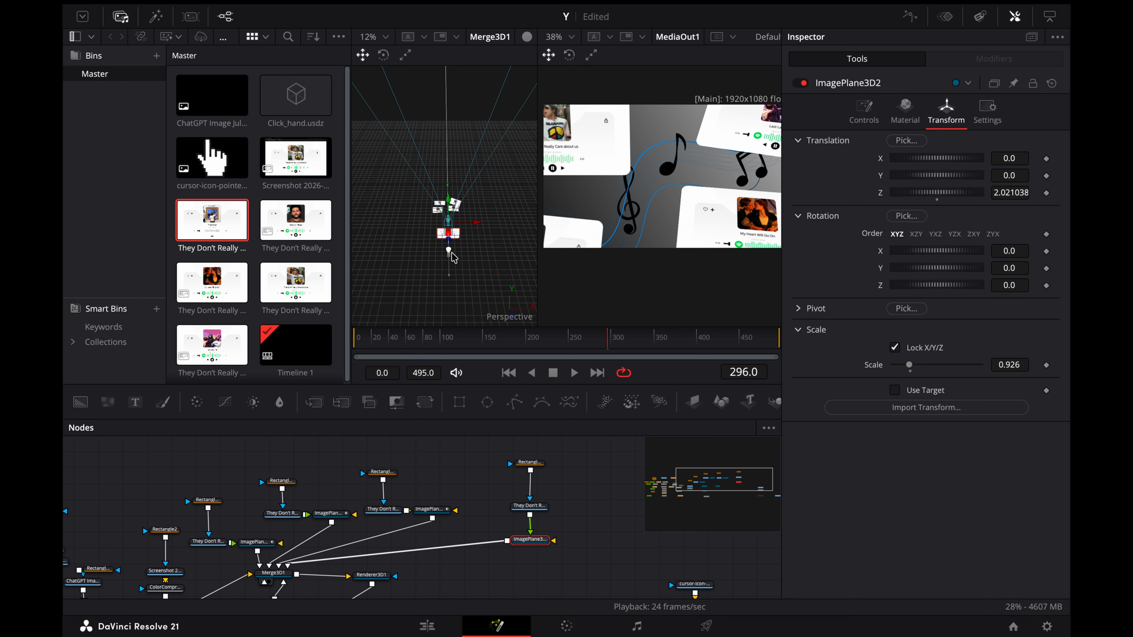
left_click_drag(453, 252, 451, 249)
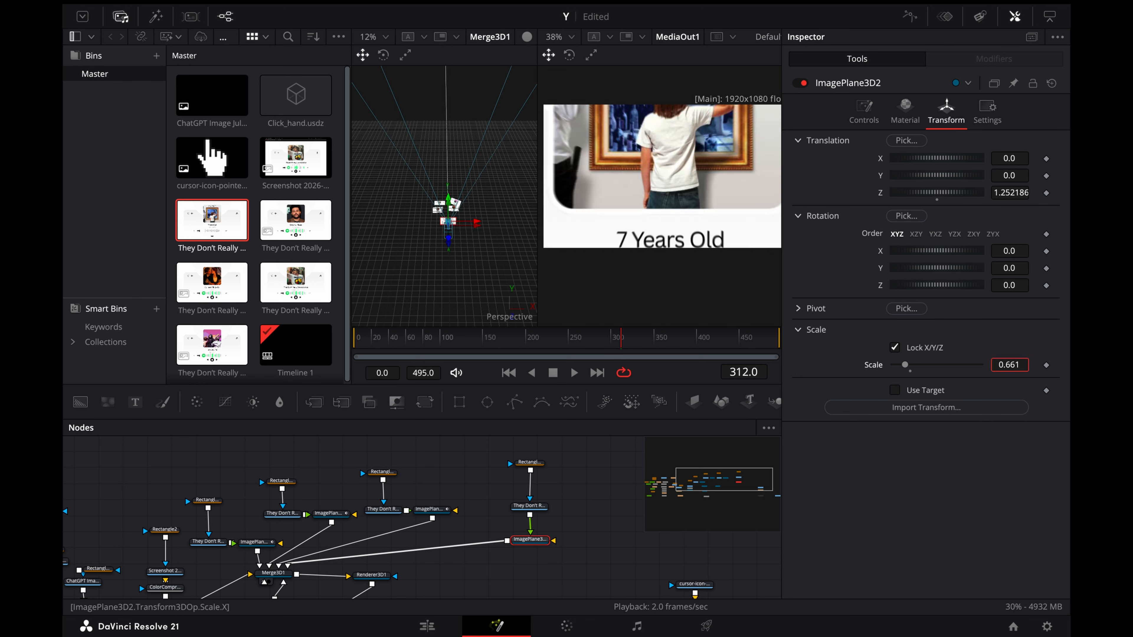
left_click_drag(905, 365, 898, 365)
key("space")
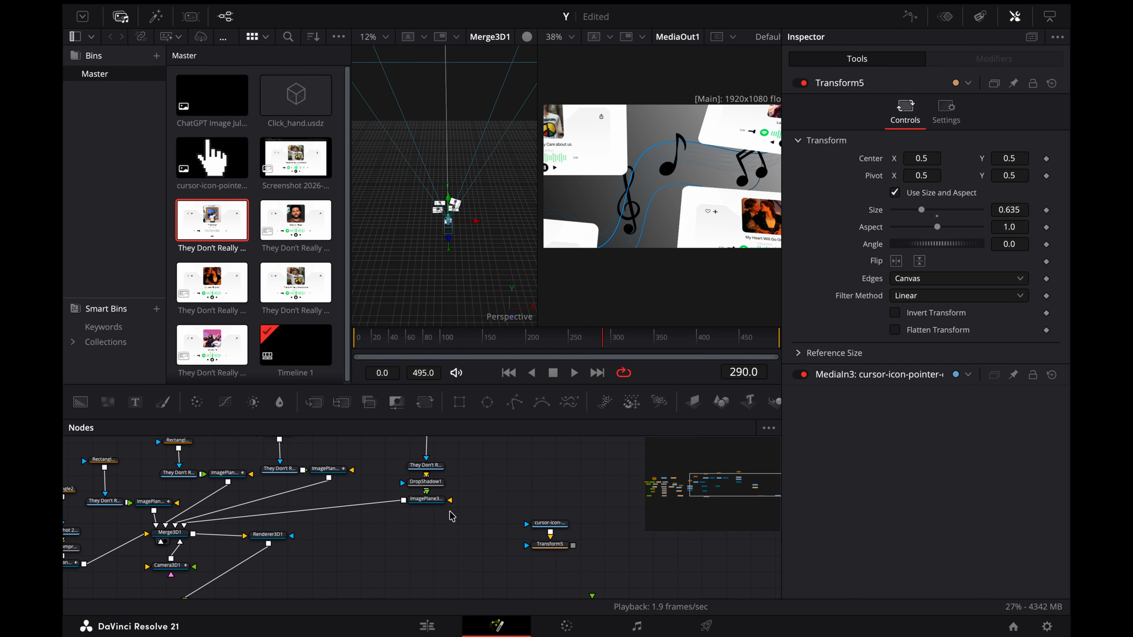
Step: Merge the cursor icon's Transform5 over the new card between DropShadow1 and its image plane, rearranging the nodes to make room
left_click_drag(432, 501, 434, 524)
scroll(465, 491, "up", 2)
left_click_drag(549, 567, 543, 511)
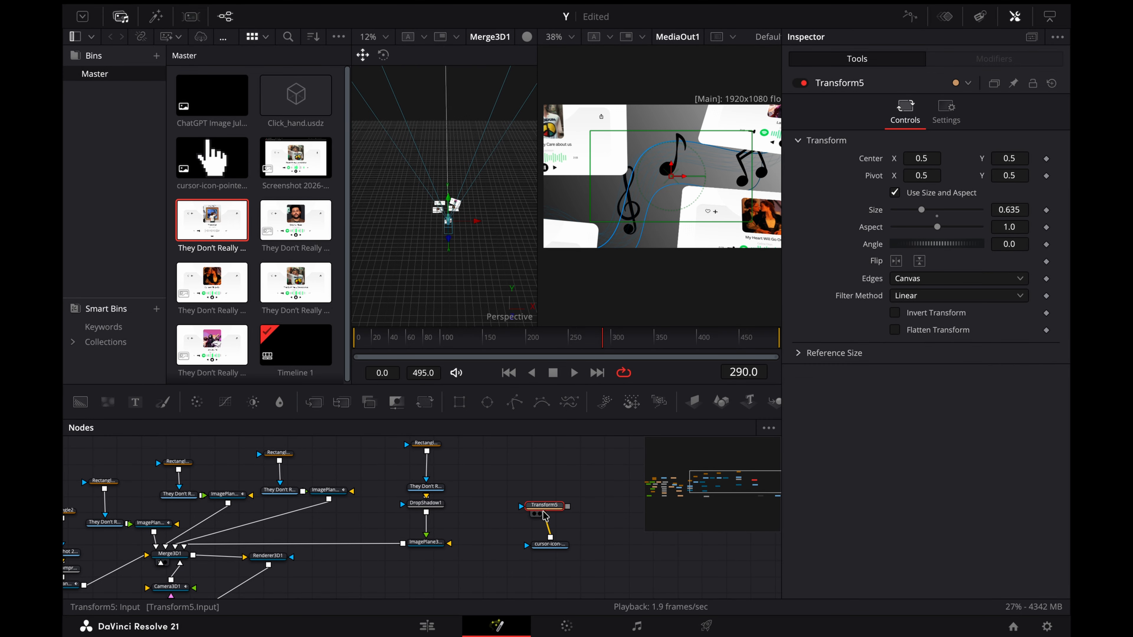
left_click_drag(434, 504, 434, 507)
left_click_drag(569, 506, 427, 517)
left_click(590, 505)
Step: Keyframe Transform5's Center, Size and Pivot at frame 300
left_click_drag(651, 346, 612, 343)
left_click(610, 335)
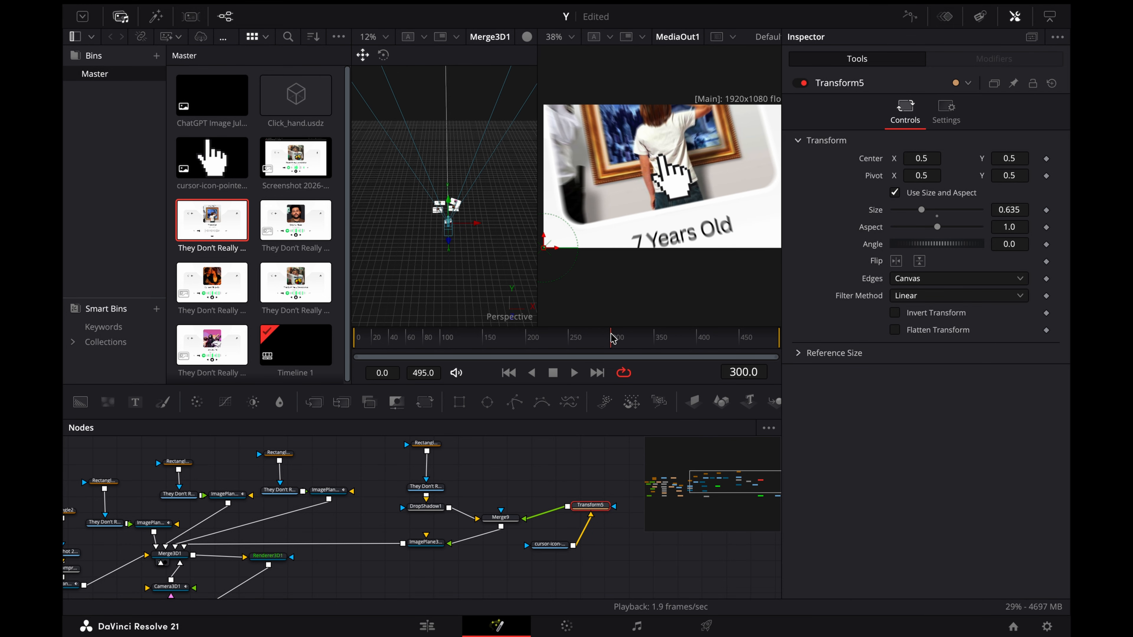
left_click(1046, 158)
left_click(1046, 210)
left_click(1047, 175)
Step: Animate the hand cursor by setting Transform5's Center X to -3.11 at frame 351 and Center Y to 1.2 at frame 399
left_click(655, 340)
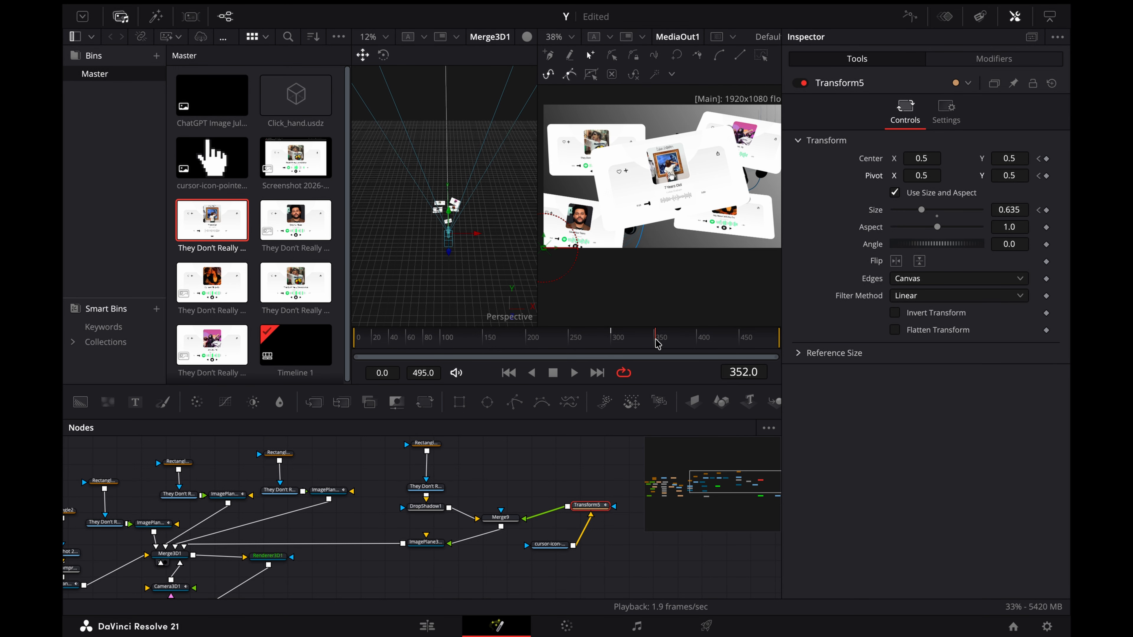
key("Left")
left_click_drag(922, 159, 695, 346)
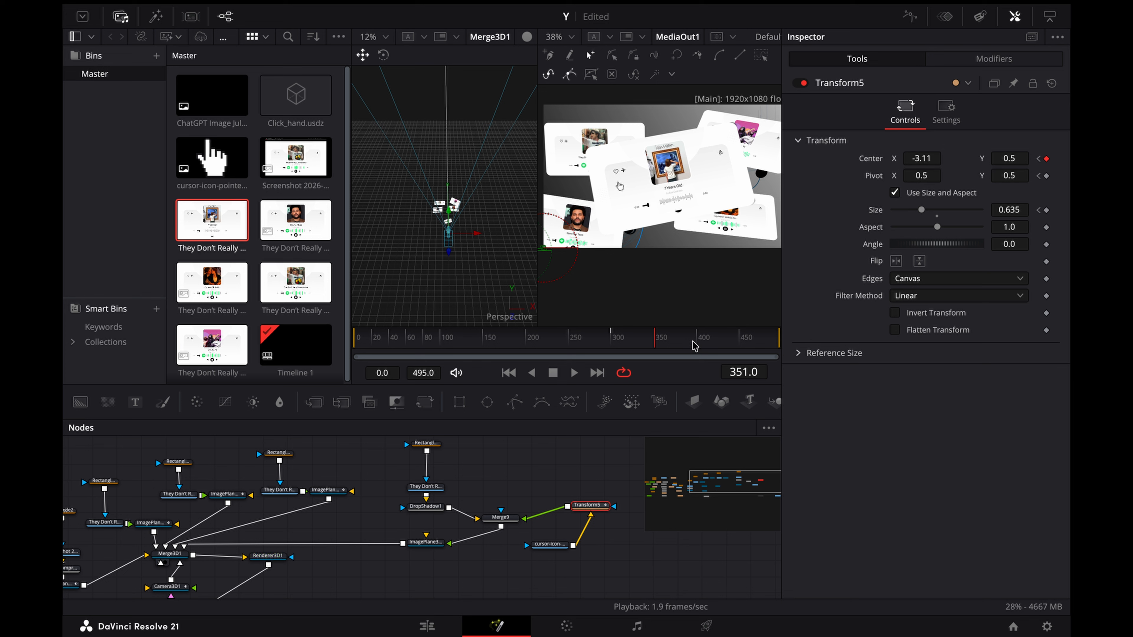
left_click(694, 346)
mouse_move(1009, 159)
left_mouse_down()
mouse_move(1019, 160)
mouse_move(1006, 166)
left_mouse_up()
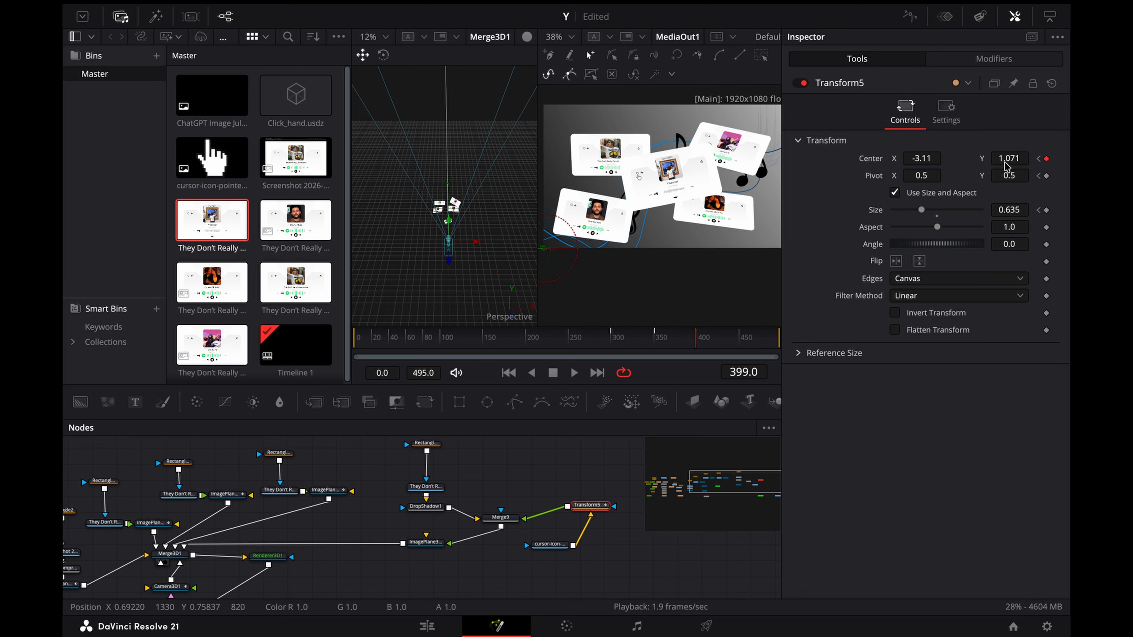
left_click(1005, 163)
type("1.2")
key("Return")
Step: Animate the cursor's click by setting Transform5's Size to 0.591 at frame 404 and 0.635 at frame 409, and preview the motion
key("Right")
key("Right")
key("Right")
key("Right")
key("Right")
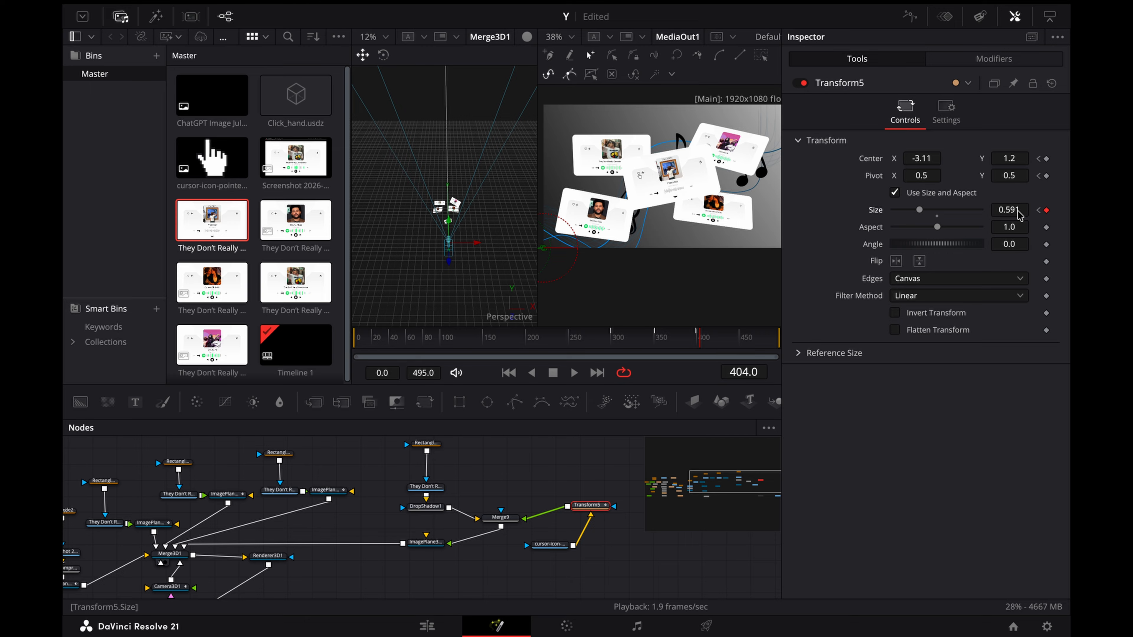
key("Right")
key("Right")
key("Right")
key("Right")
key("Right")
left_click(1046, 210)
left_click(1037, 210)
left_click(1038, 210)
left_click(1053, 210)
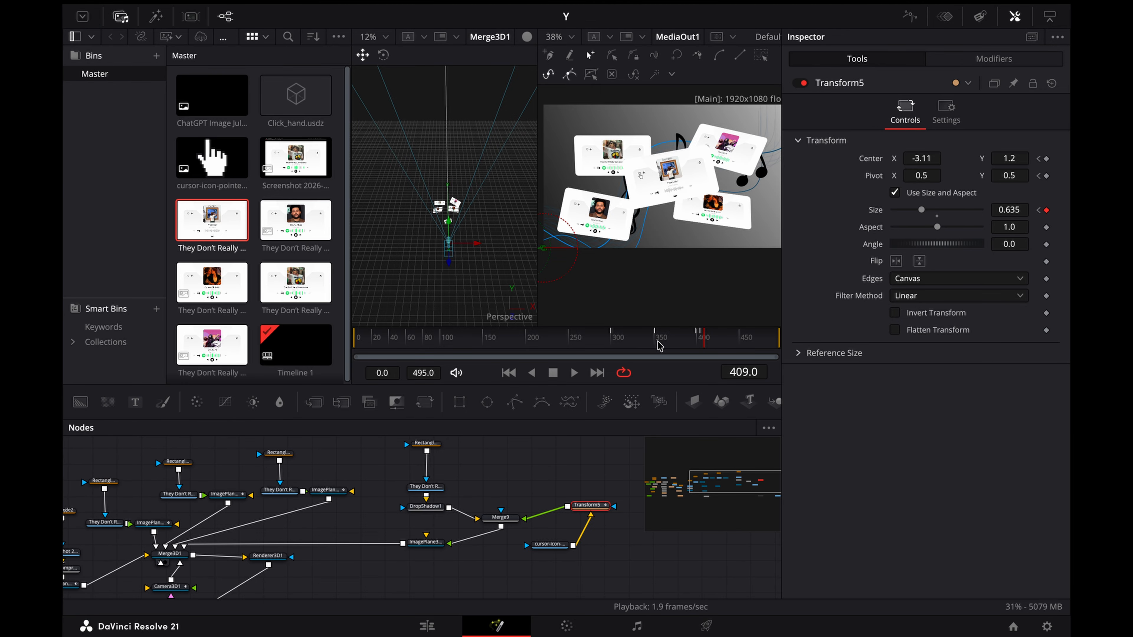
left_click_drag(705, 339, 642, 344)
key("space")
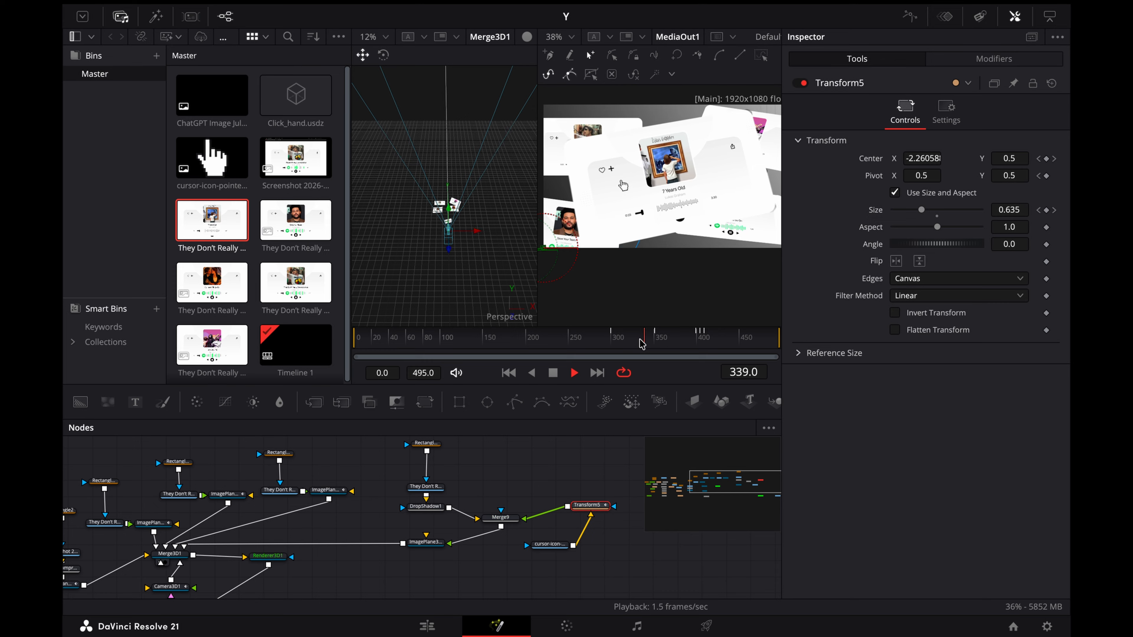
key("space")
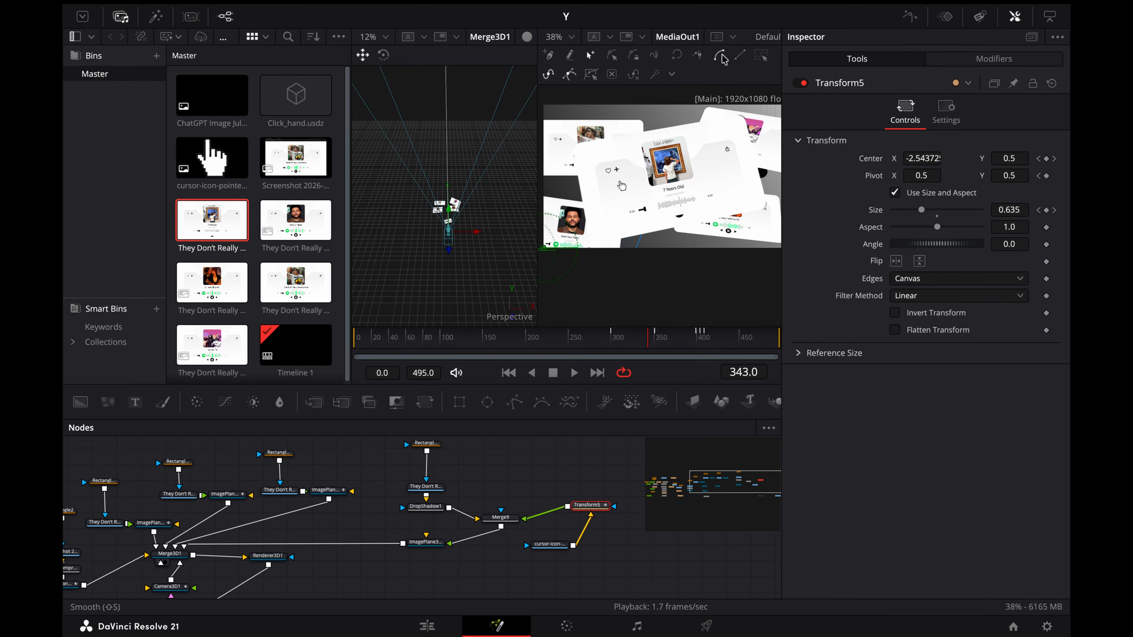
Step: Smooth all of Transform5's Center, Pivot and Size keyframes in the Spline editor and check the cursor's motion on the timeline
scroll(647, 188, "left", 3)
key("super+a")
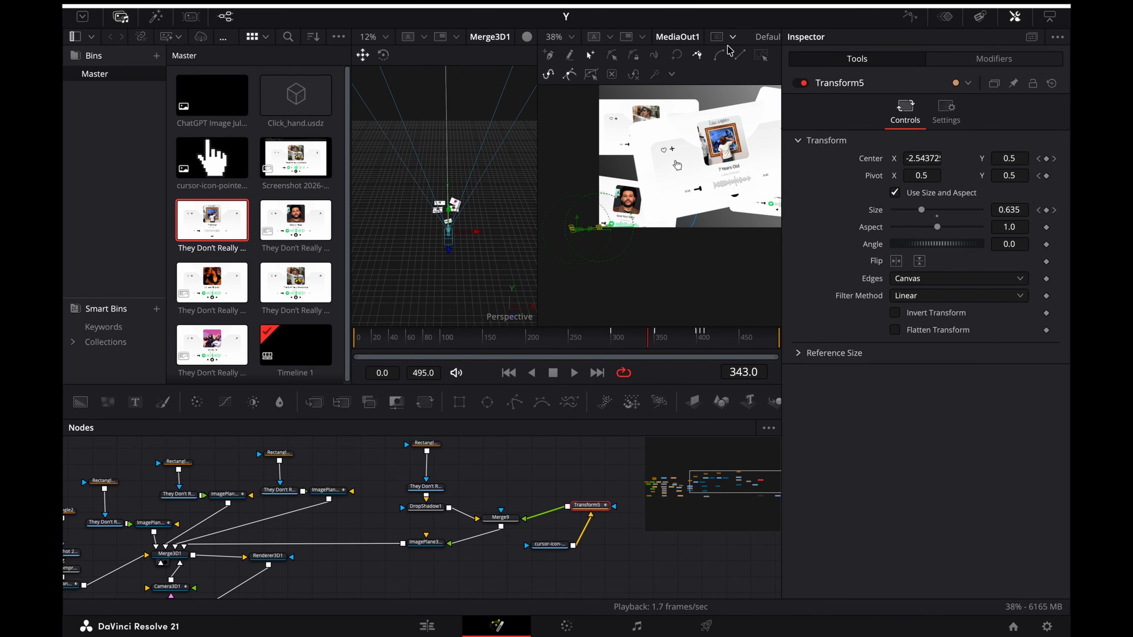
left_click(909, 16)
left_click(767, 428)
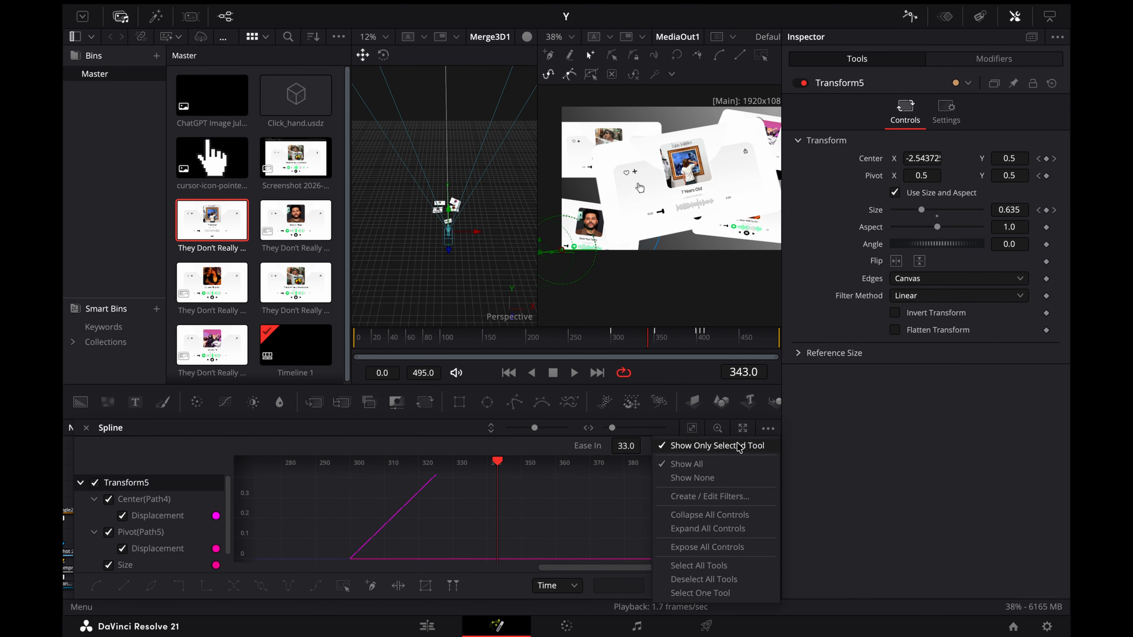
left_click(739, 448)
left_click(691, 429)
key("super+a")
key("shift+s")
left_click(909, 17)
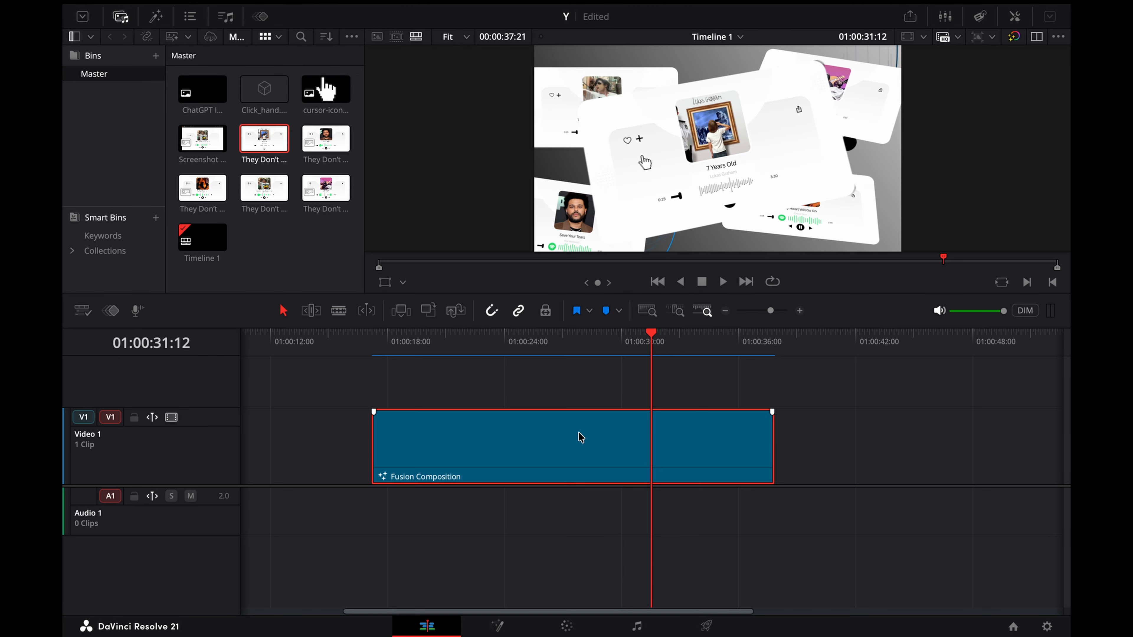
left_click(641, 355)
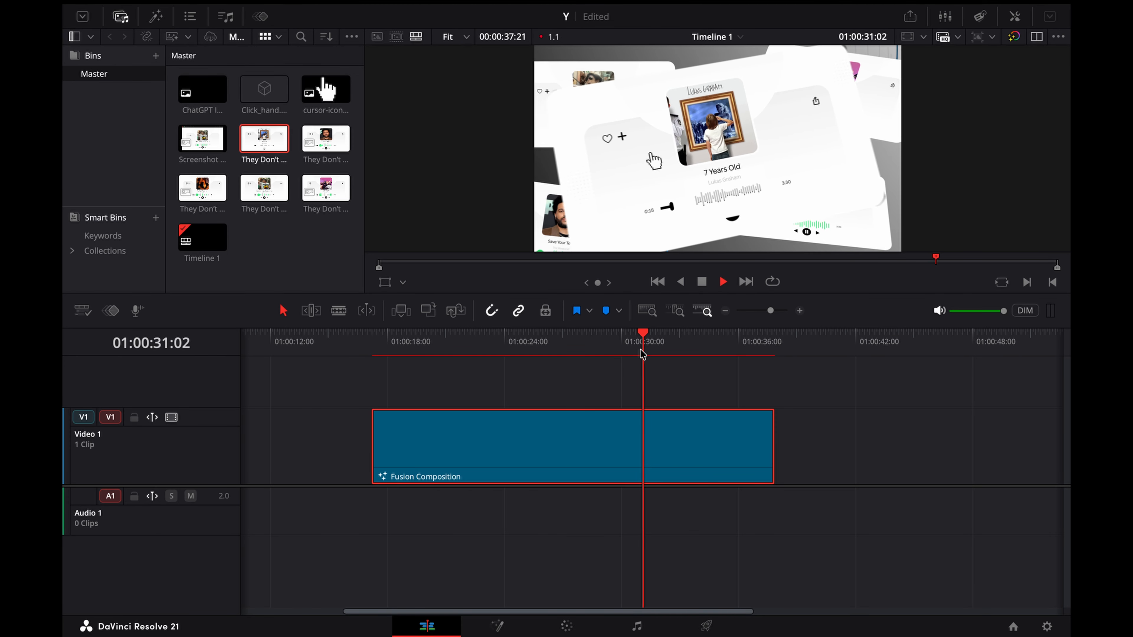
left_click(513, 630)
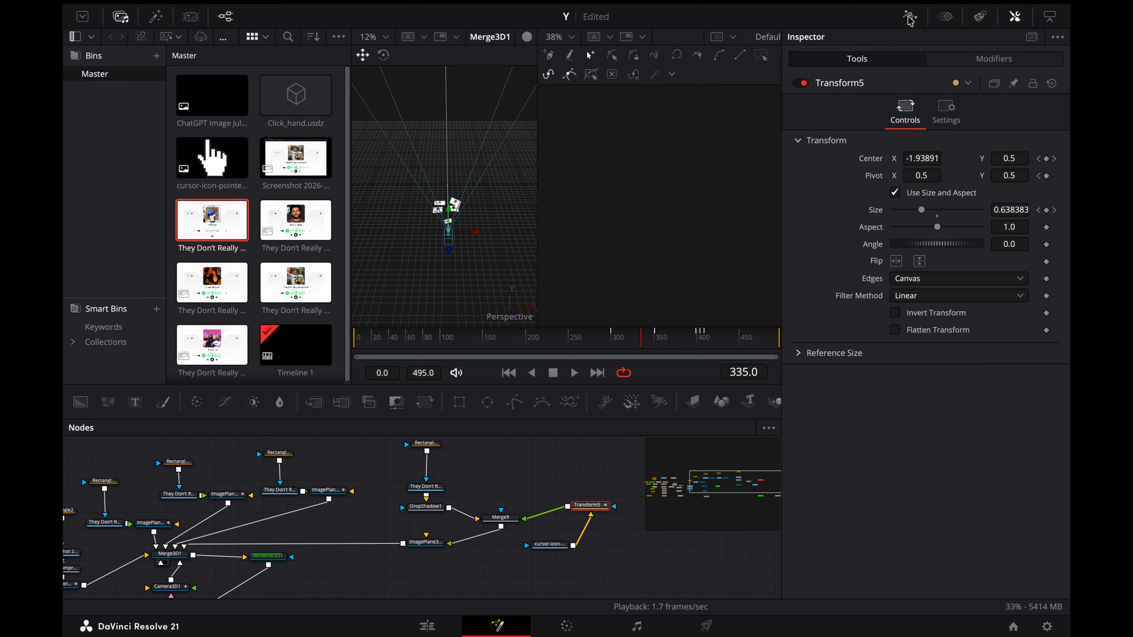
Step: Animate Merge9's Blend from 0.0 at frame 288 to 1.0 at frame 321 and display its curve in the Spline editor
left_click(500, 543)
left_click_drag(617, 338, 602, 337)
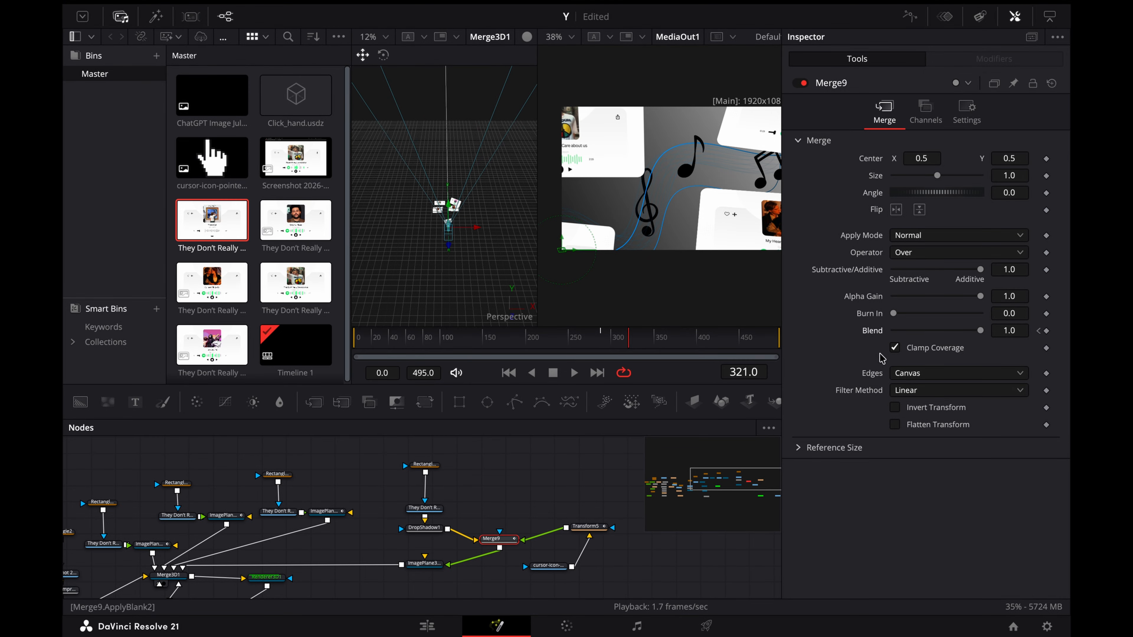
left_click(1046, 331)
left_click_drag(980, 331, 893, 330)
left_click(910, 17)
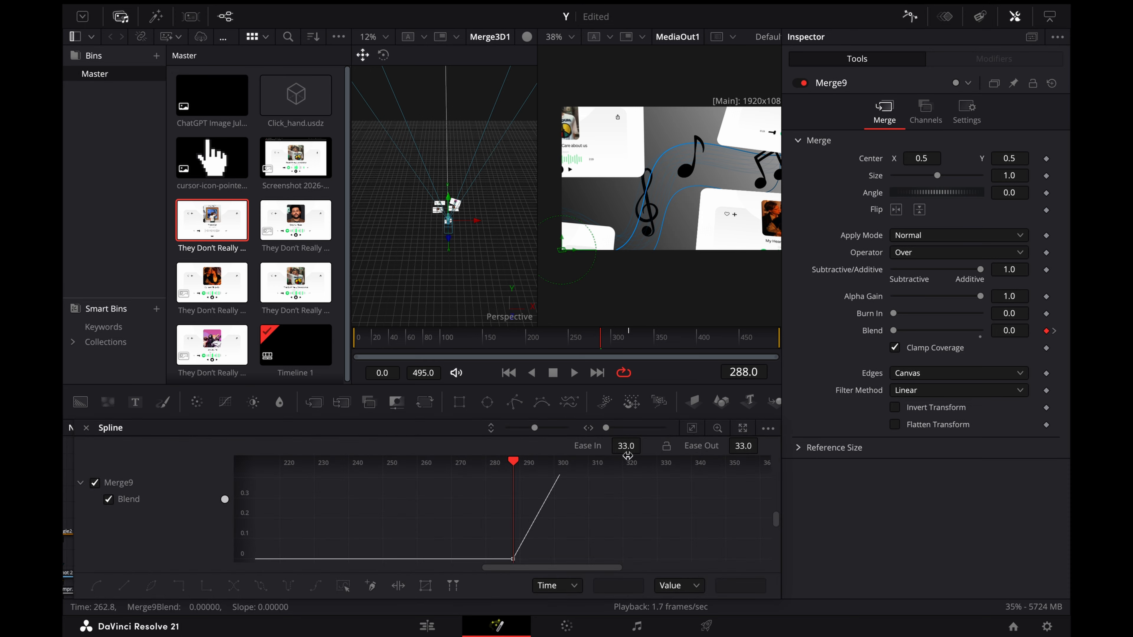
Step: Smooth all of Merge9's Blend keyframes in the Spline editor, and return to the node view with Transform5 selected
left_click(692, 428)
left_click(677, 519)
key("super+a")
key("f")
left_click(910, 16)
scroll(443, 554, "down", 2)
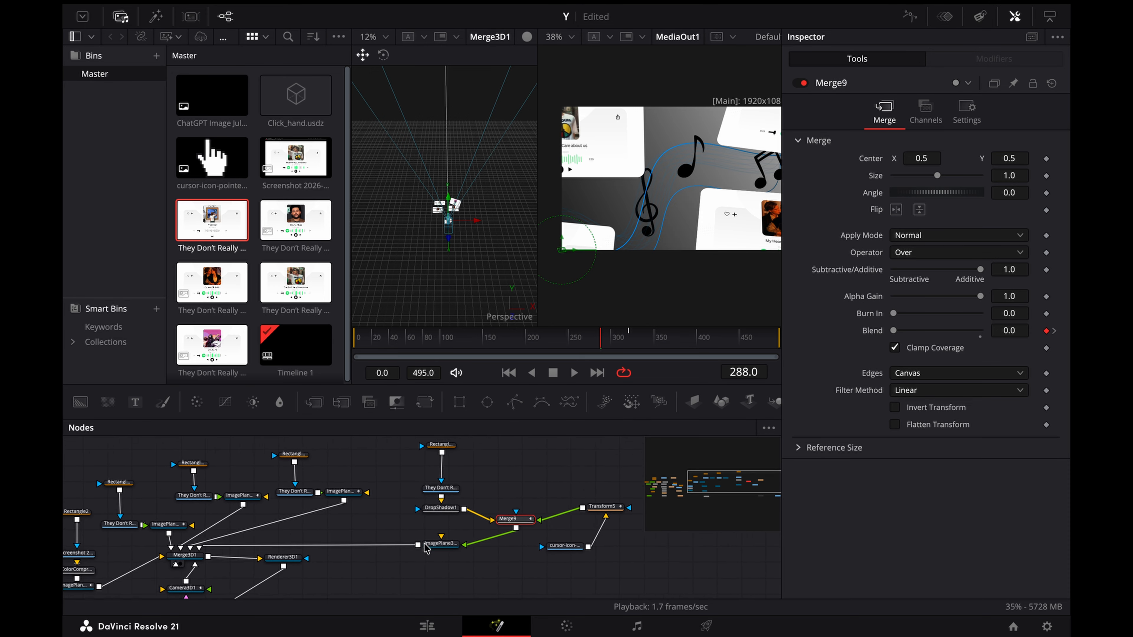
left_click(582, 509)
left_click(910, 17)
left_click(908, 17)
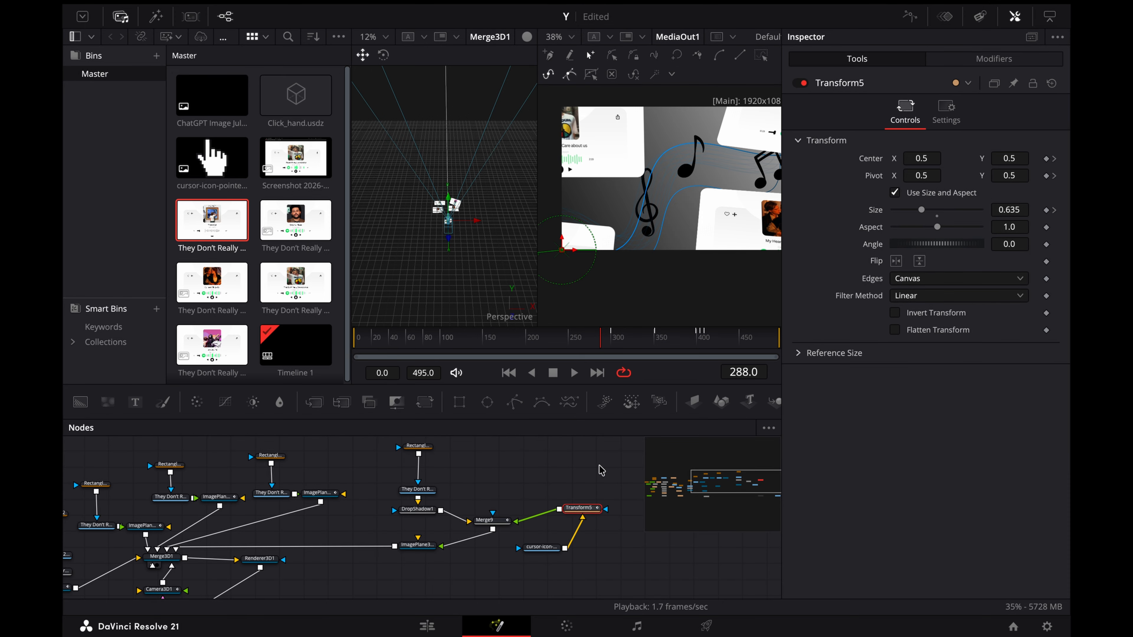
Step: On the Edit page, trim the end of the Fusion Composition clip to 01:00:36:11
left_click(426, 626)
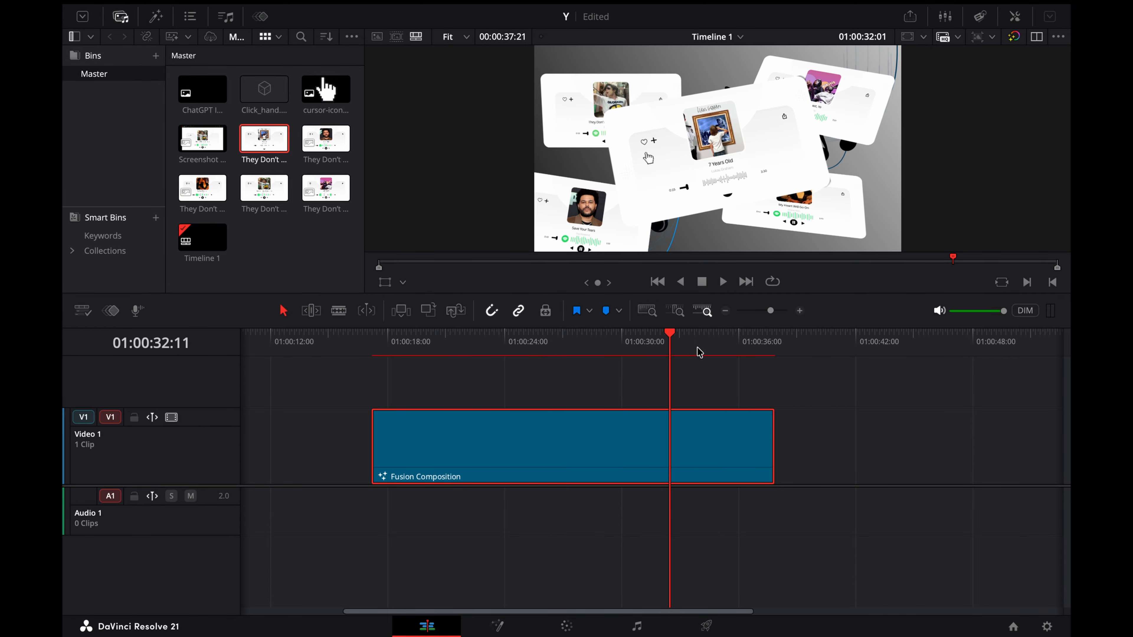
left_click_drag(699, 352, 748, 357)
left_click_drag(773, 446, 746, 446)
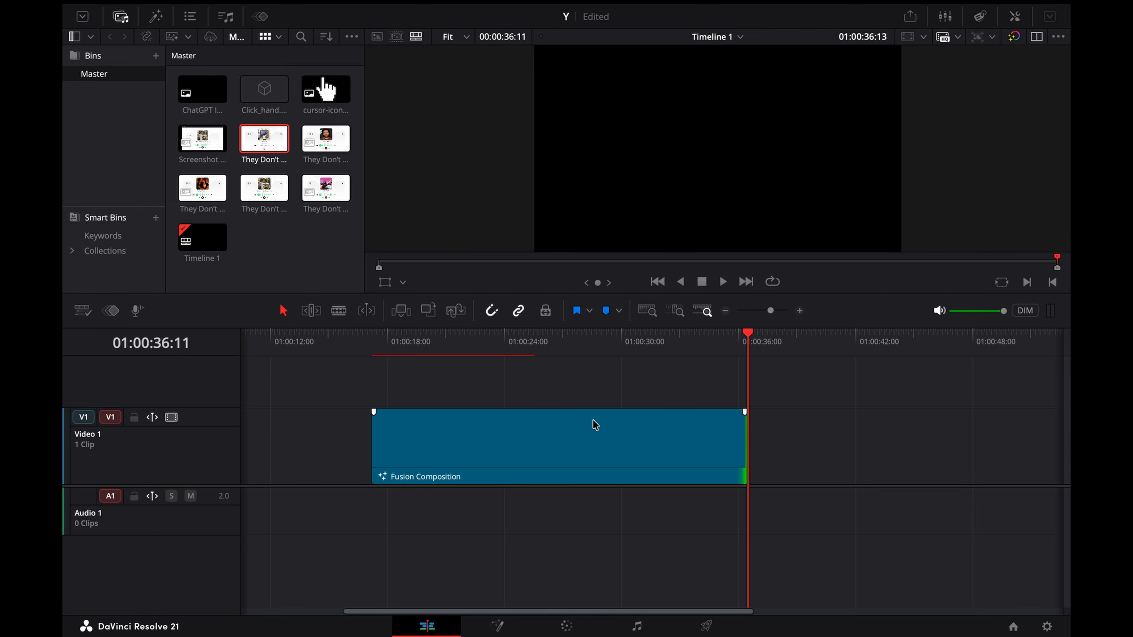
Step: Place a new Fusion Composition directly after the trimmed clip on Video 1 and open it in the Fusion page
left_click(156, 16)
left_click_drag(314, 117, 784, 449)
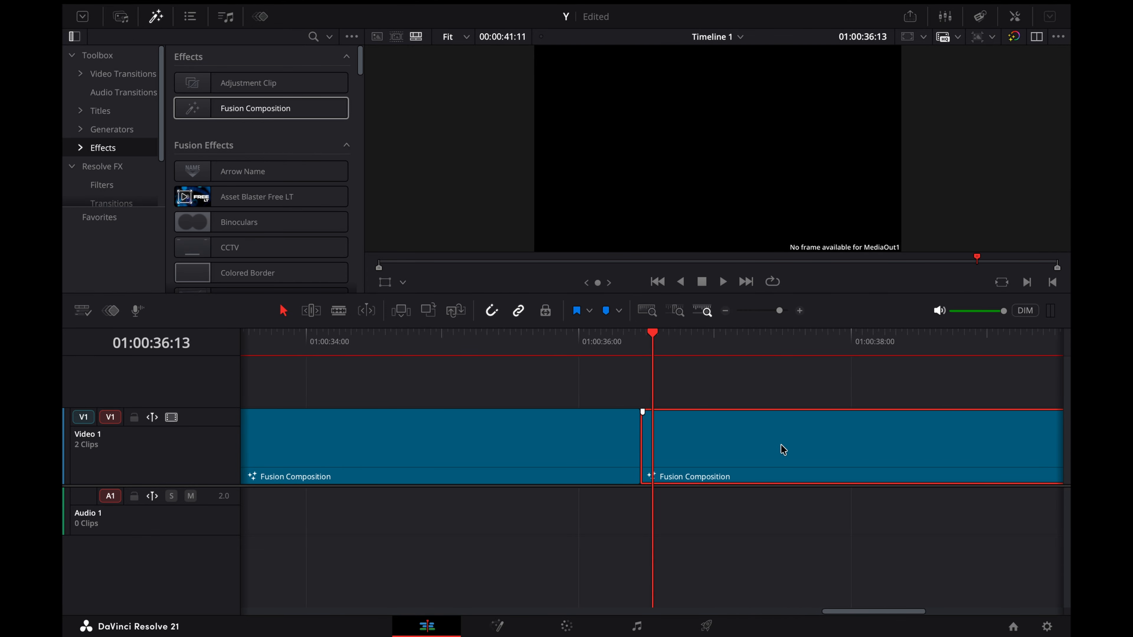
scroll(758, 449, "down", 2)
right_click(728, 463)
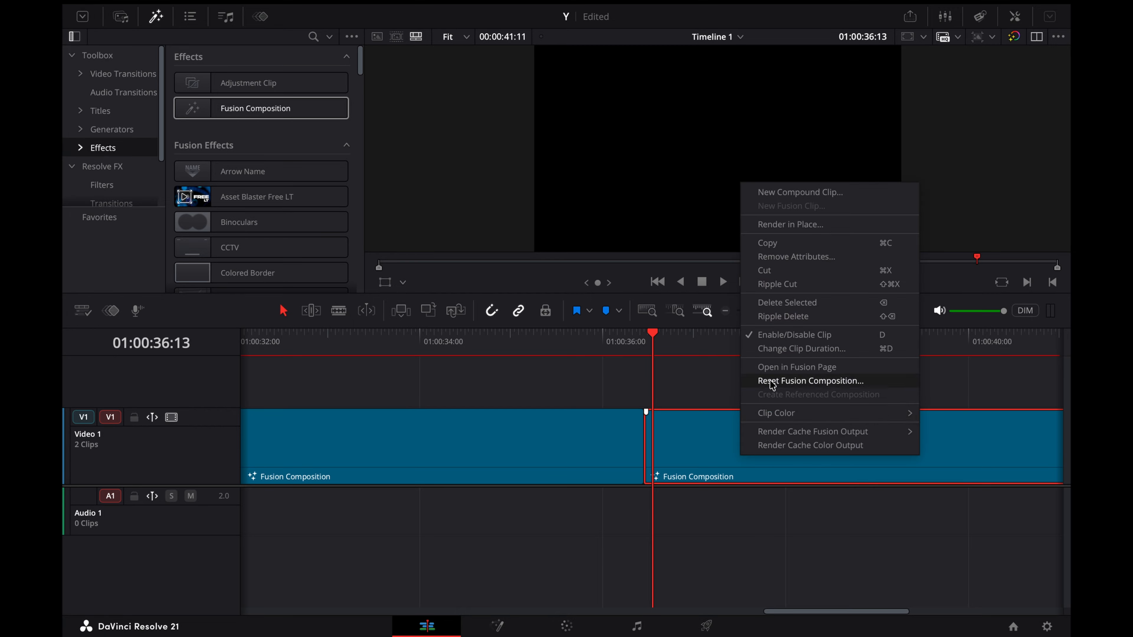
left_click(770, 365)
Step: Add the grey Four Corner gradient Background, connect it to MediaOut1 and enlarge the output viewer
left_click(501, 542)
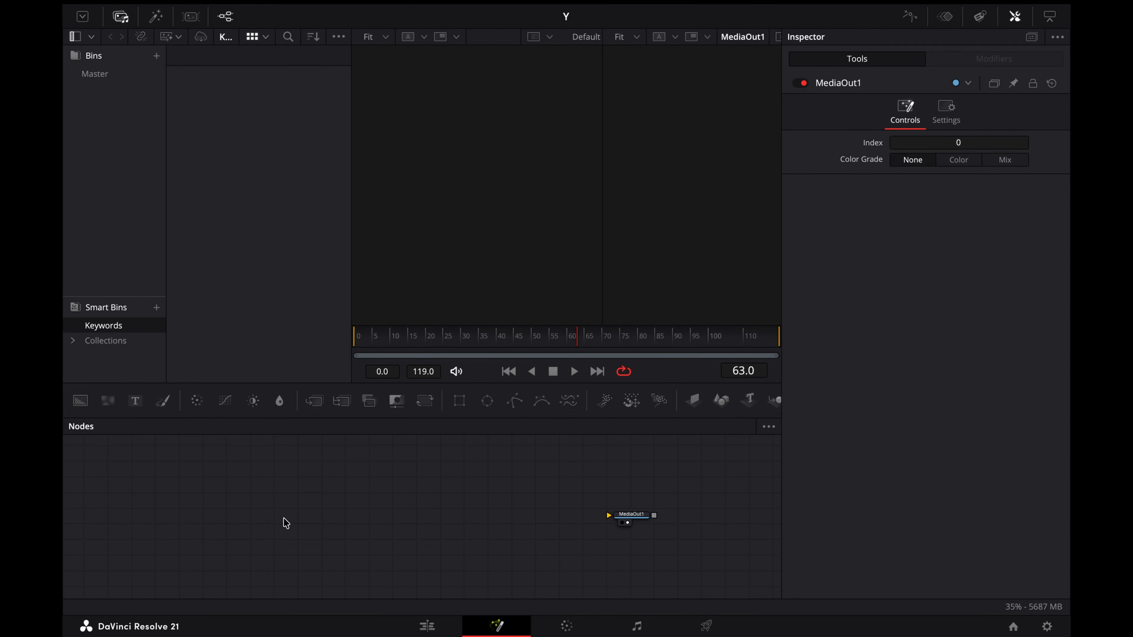
left_click_drag(80, 400, 642, 517)
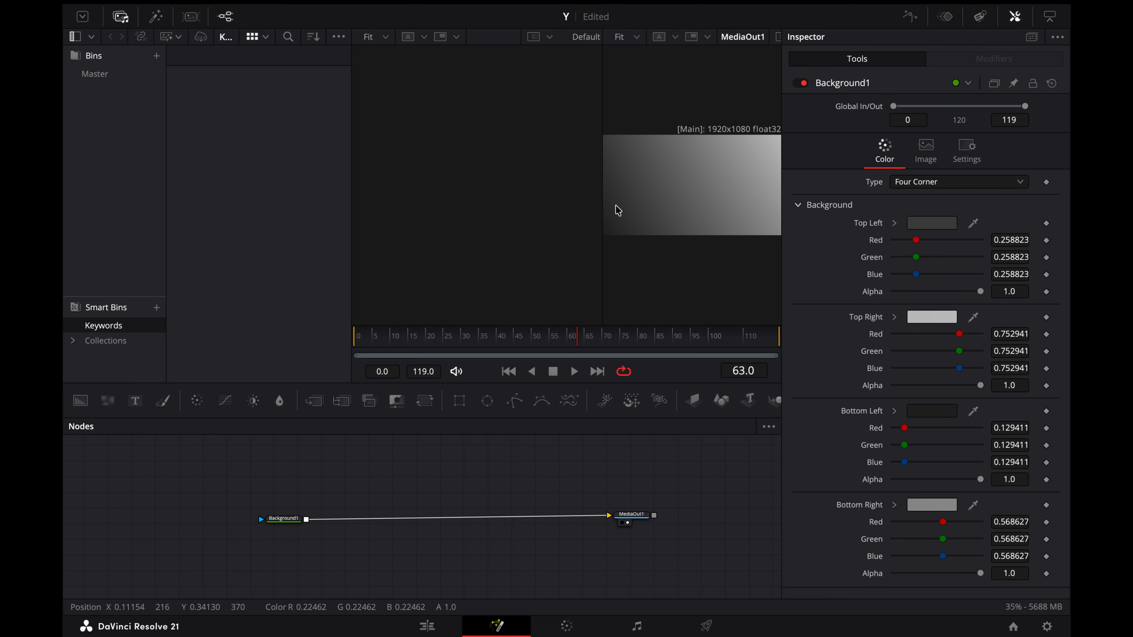
left_click_drag(601, 212, 455, 212)
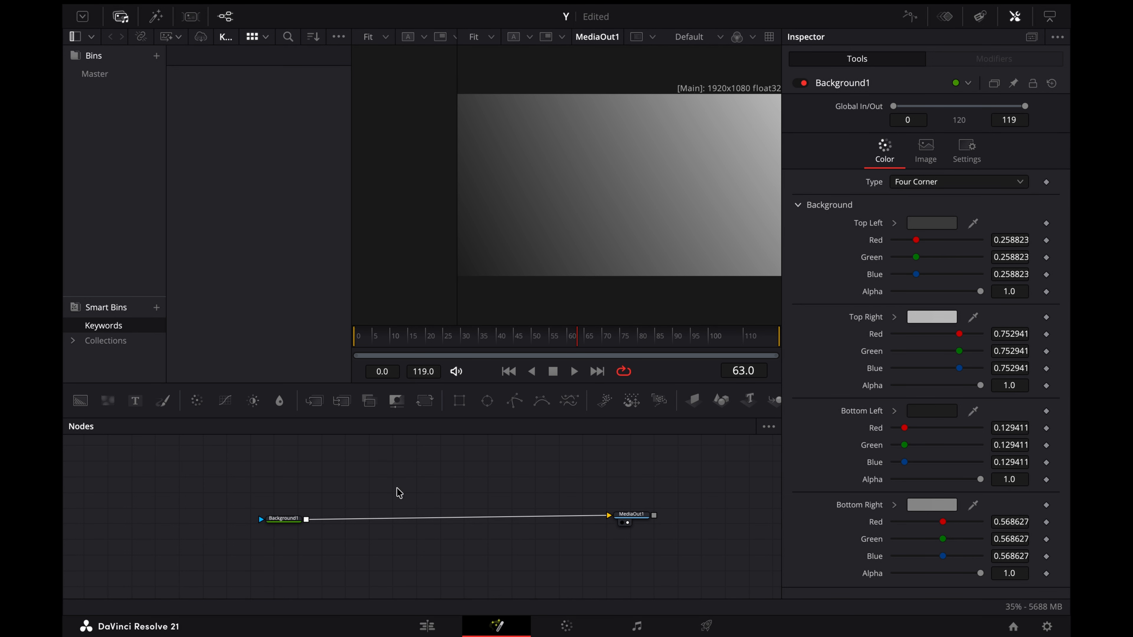
Step: Add a uLoader node and load iPhone_16_-_Free.usdz from the Downloads folder
key("shift+space")
type("uloader")
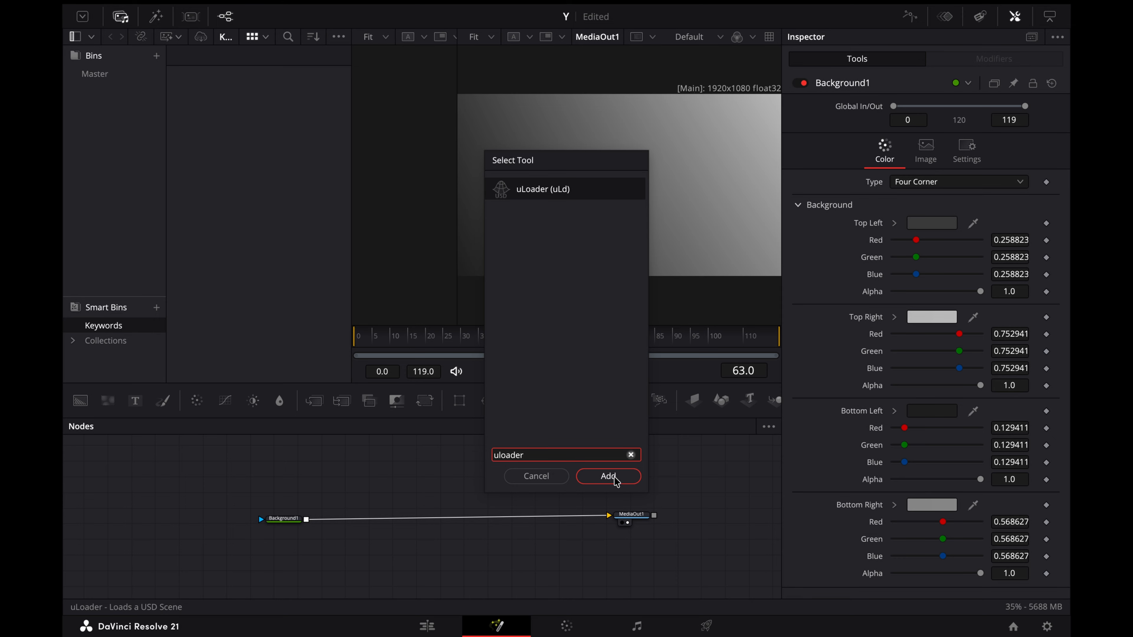
left_click(608, 476)
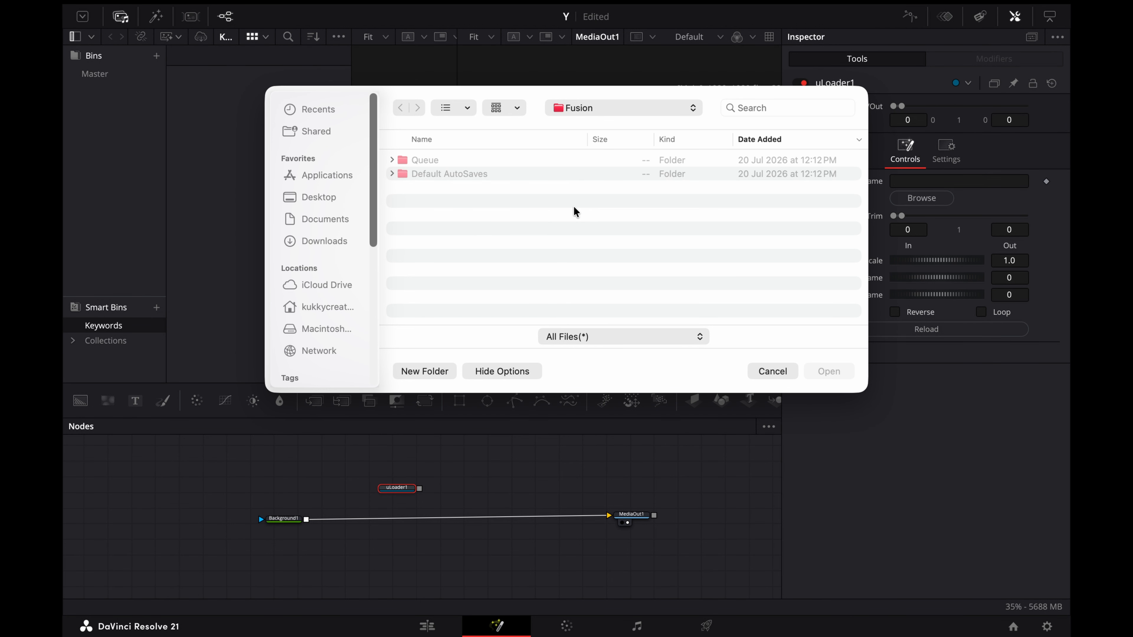
left_click(343, 243)
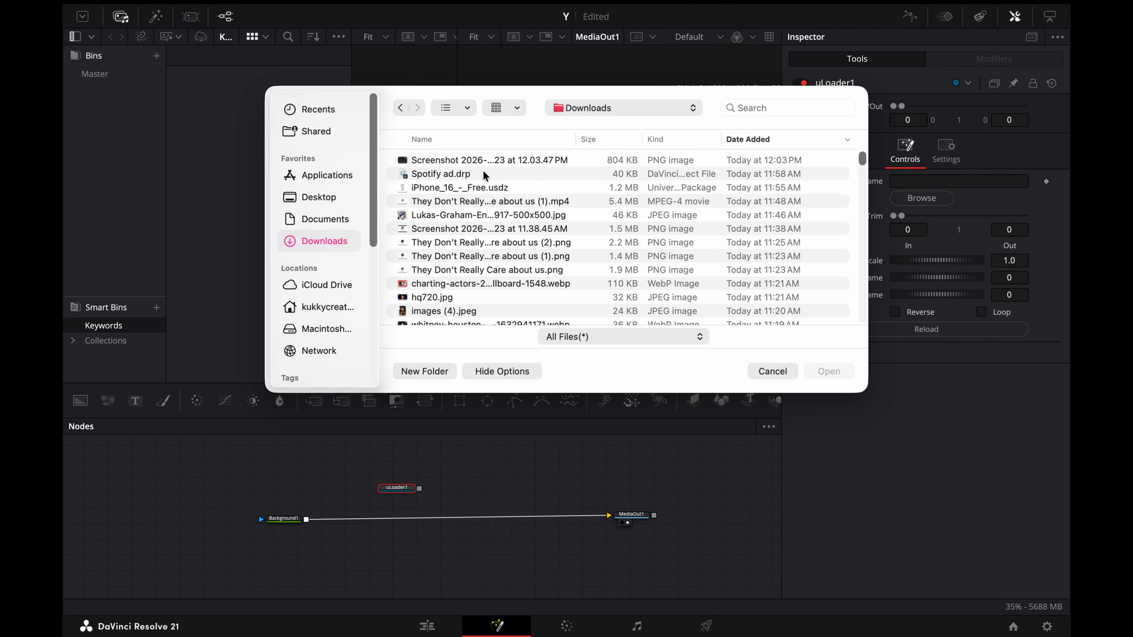
left_click(501, 188)
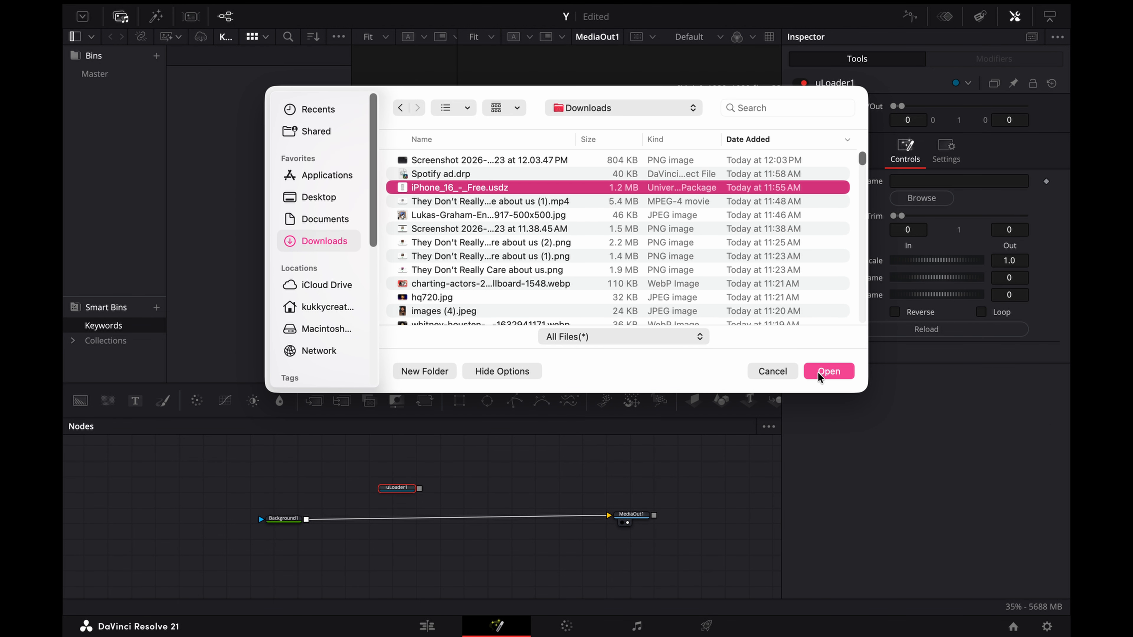
left_click(828, 371)
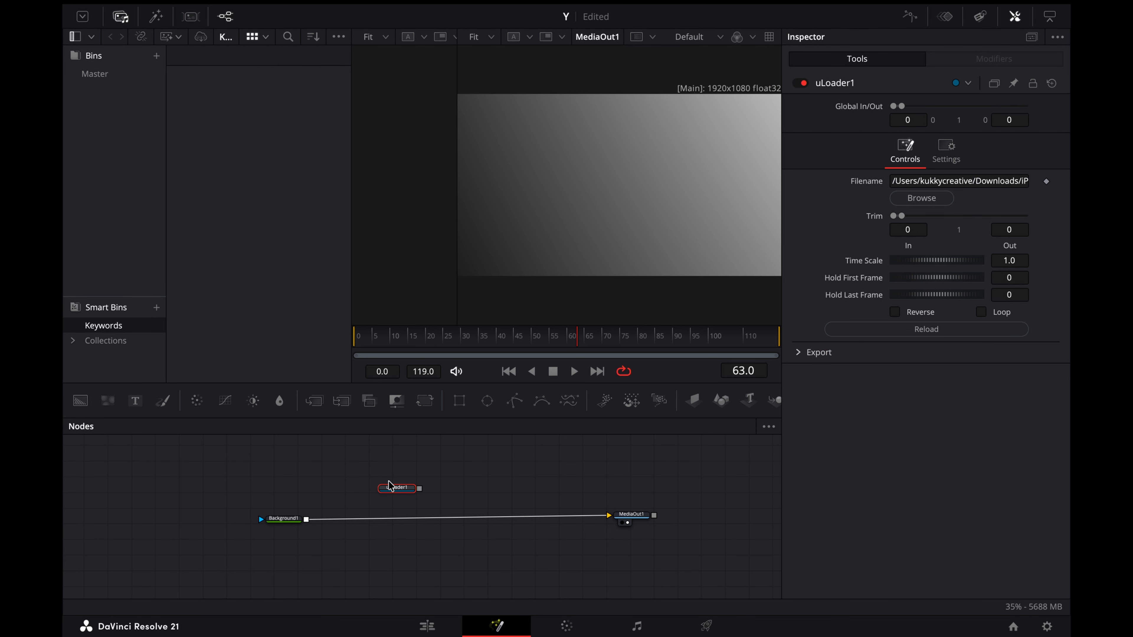
Step: Chain a uTransform and a uRenderer after the phone's loader and merge the render over Background1
left_click_drag(397, 490, 327, 476)
key("shift+space")
type("urender")
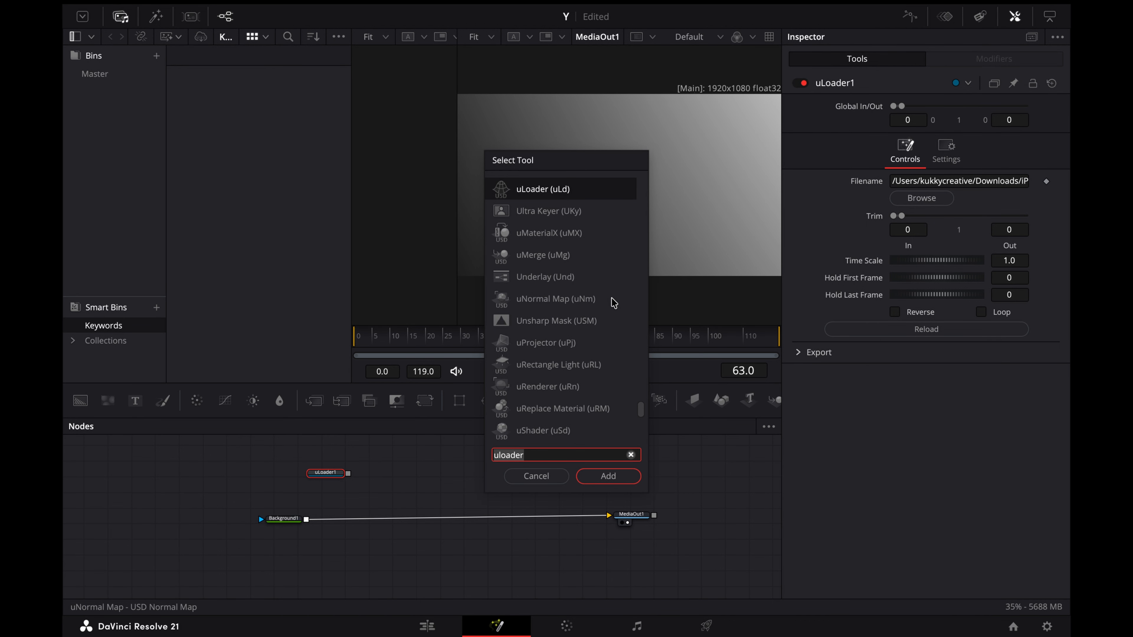
left_click(608, 476)
left_click(320, 476)
key("shift+space")
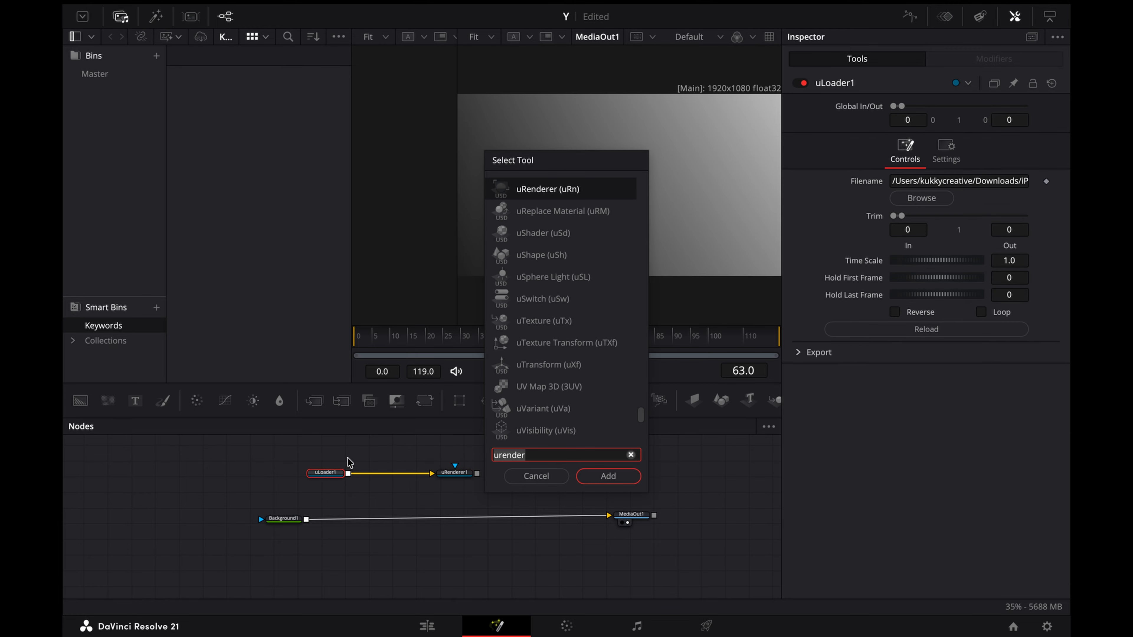
type("utrans")
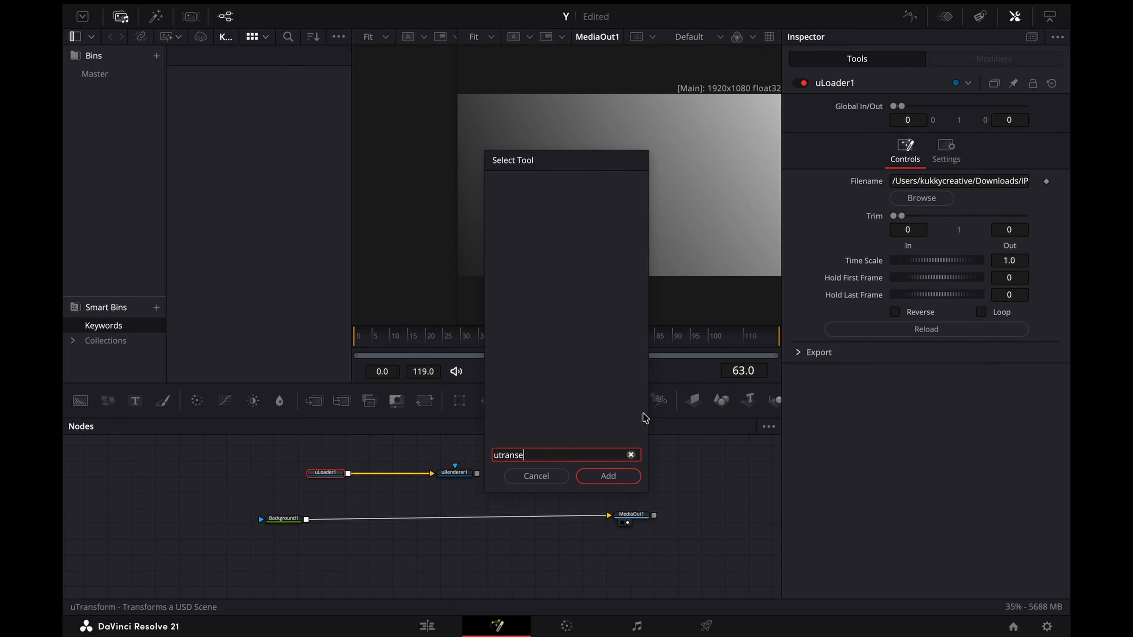
left_click(613, 476)
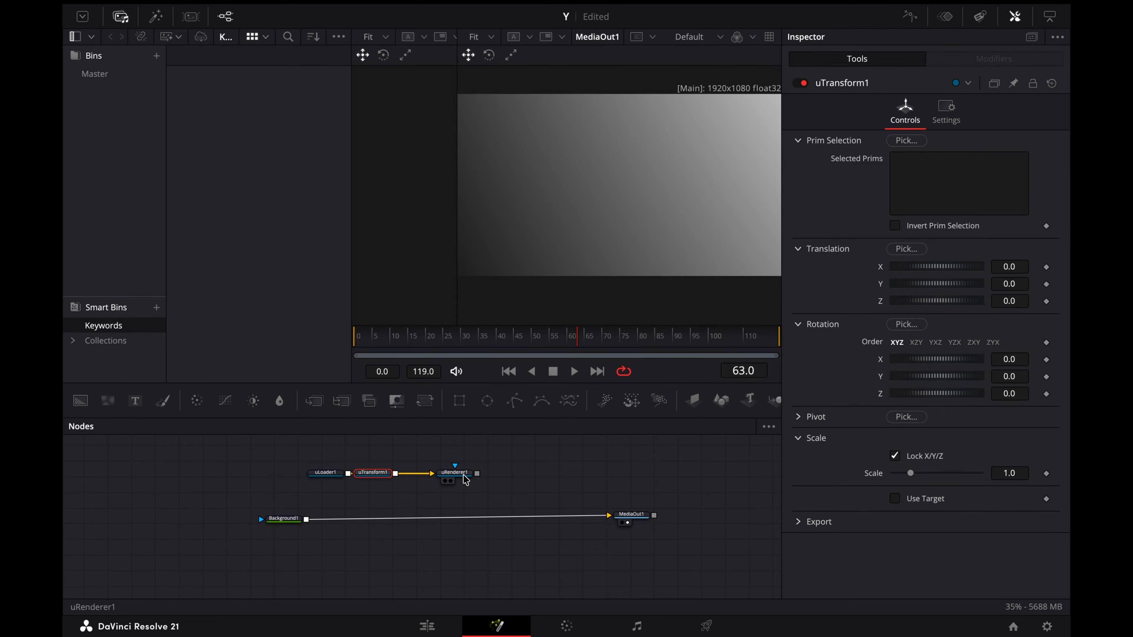
left_click_drag(477, 472, 308, 521)
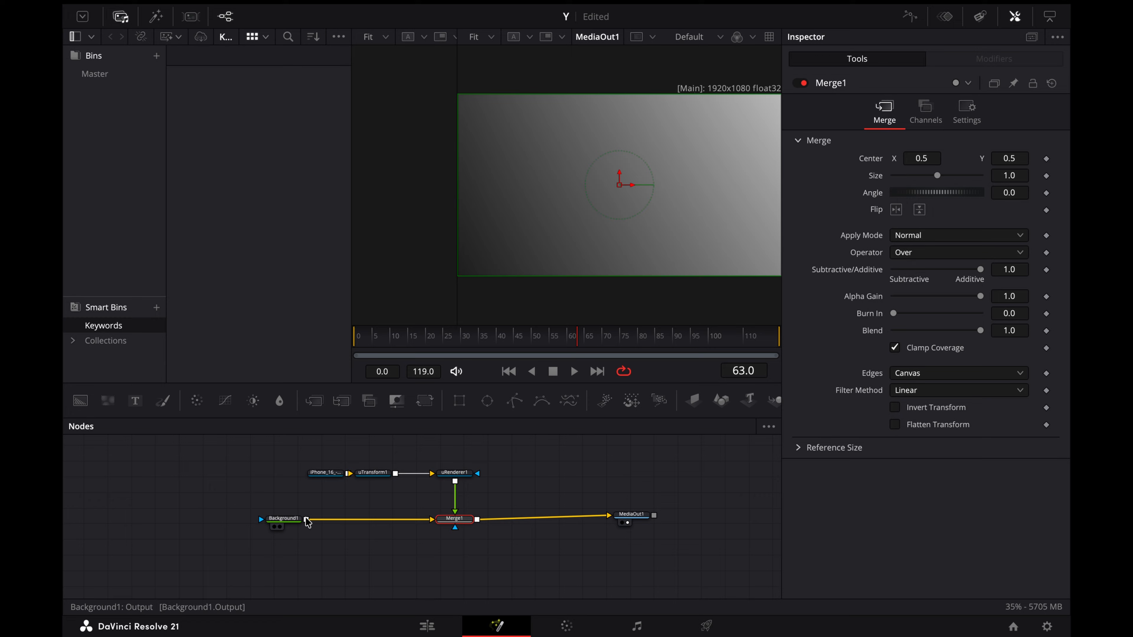
Step: Fit the phone in the frame by setting uTransform1's Translation Z to -30.3 and Scale to 0.082
left_click(383, 473)
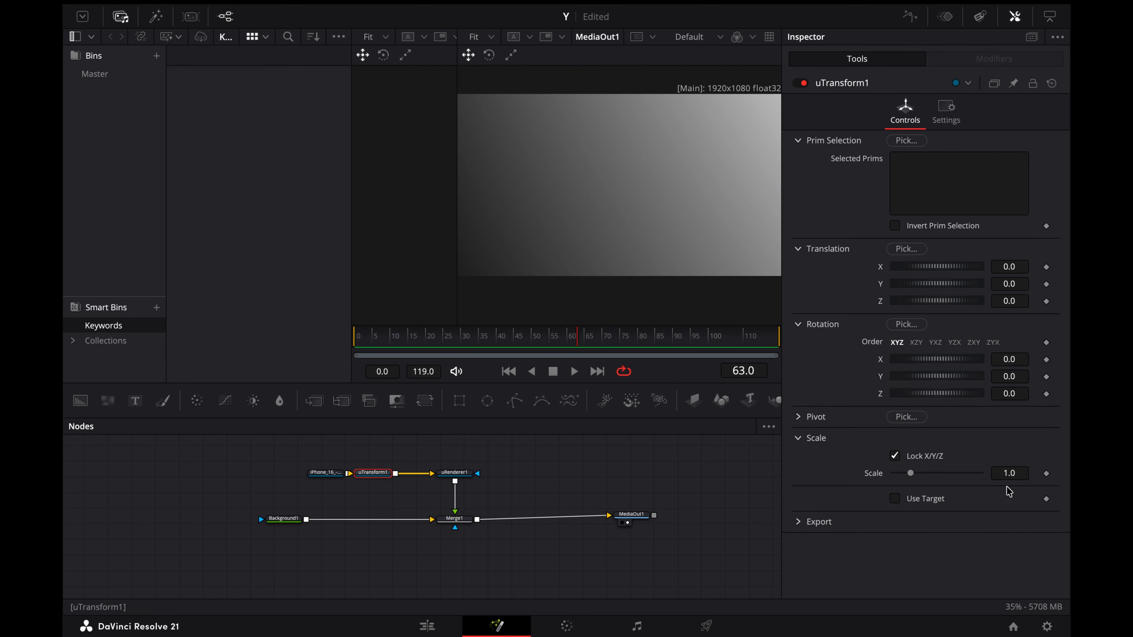
left_click_drag(1008, 474, 1006, 473)
mouse_move(1005, 300)
left_mouse_down()
mouse_move(985, 300)
mouse_move(1007, 303)
left_mouse_up()
left_click_drag(1008, 475, 998, 475)
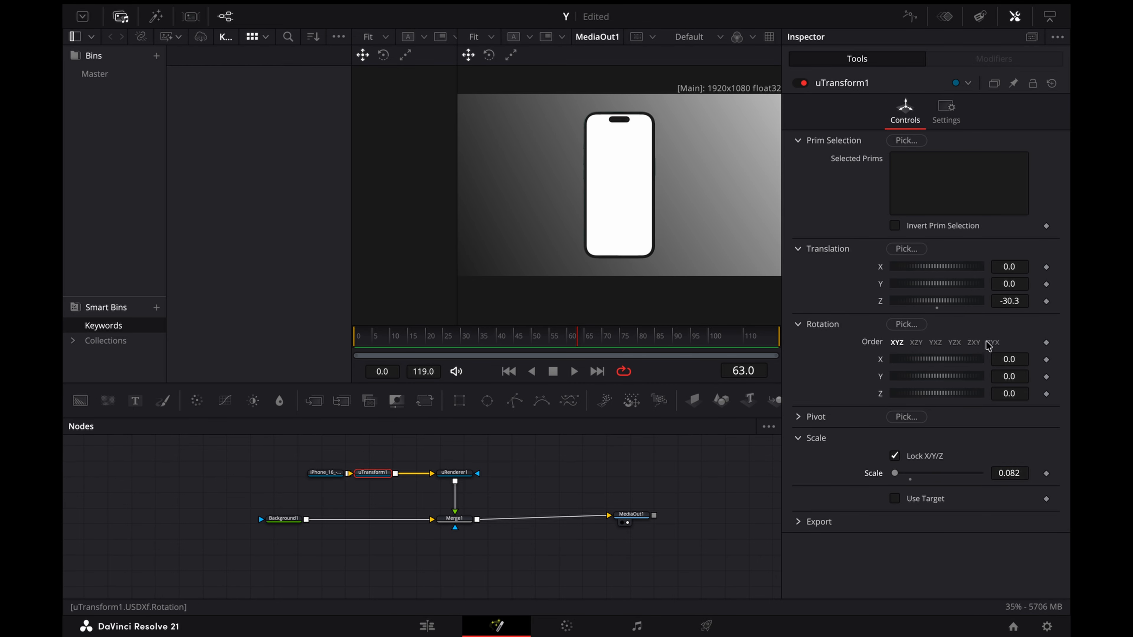
Step: Try rotating the phone with uTransform1's Rotation values, and undo the rotation changes
left_click_drag(999, 393, 982, 361)
key("super+z")
key("super+z")
key("super+z")
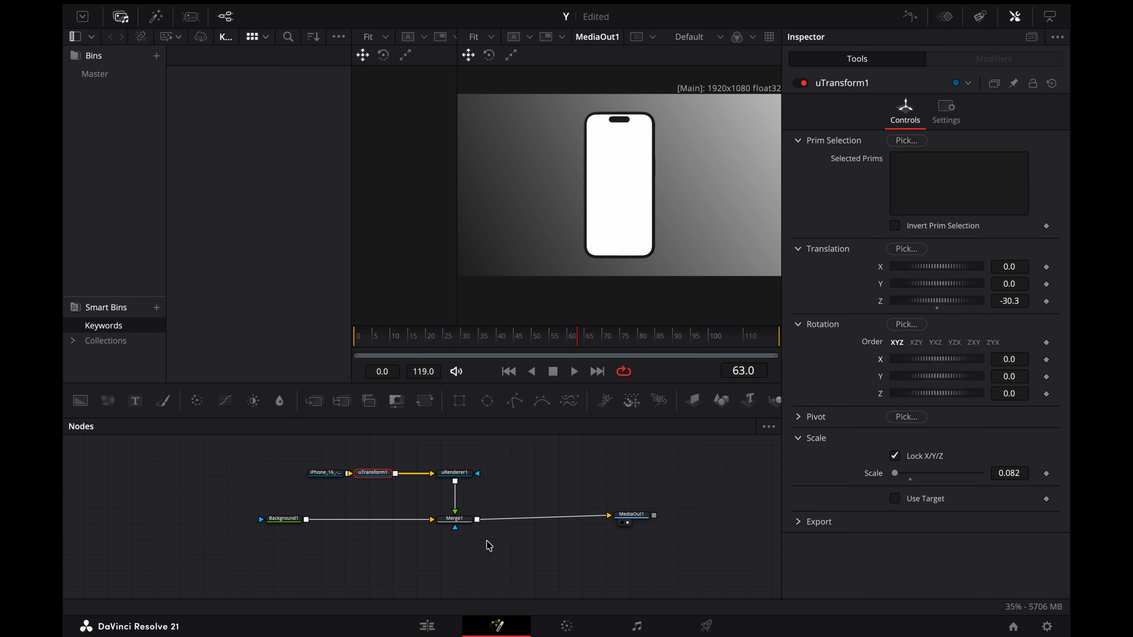
Step: Disconnect uRenderer1 from Merge1, view the renderer alone, and add a Text node feeding an ImagePlane3D
left_click(523, 497)
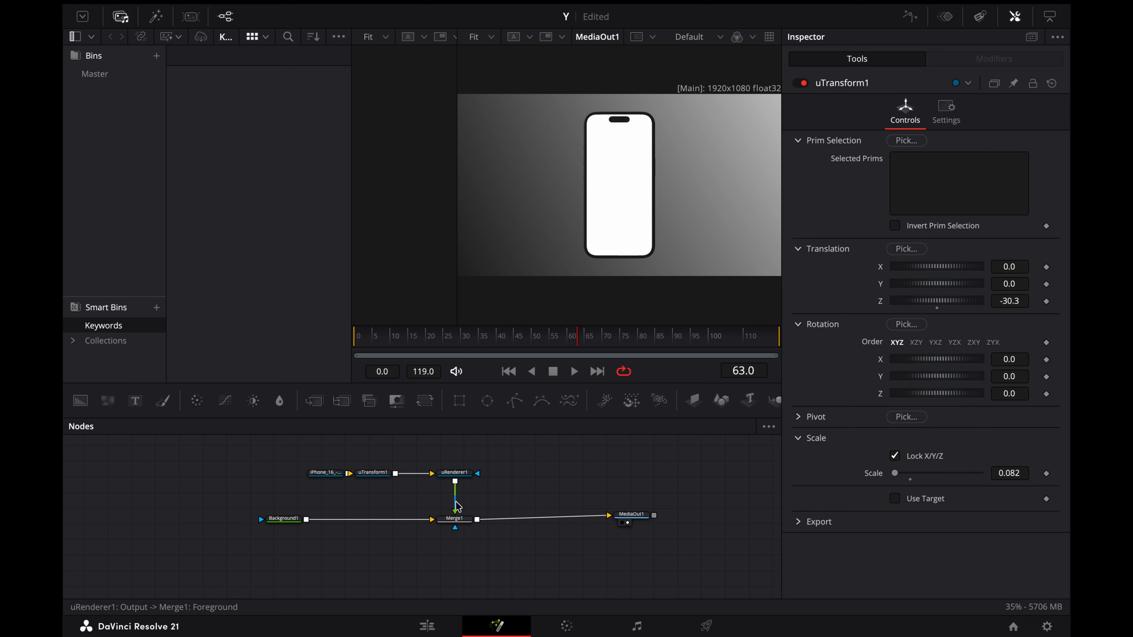
left_click_drag(456, 508, 544, 250)
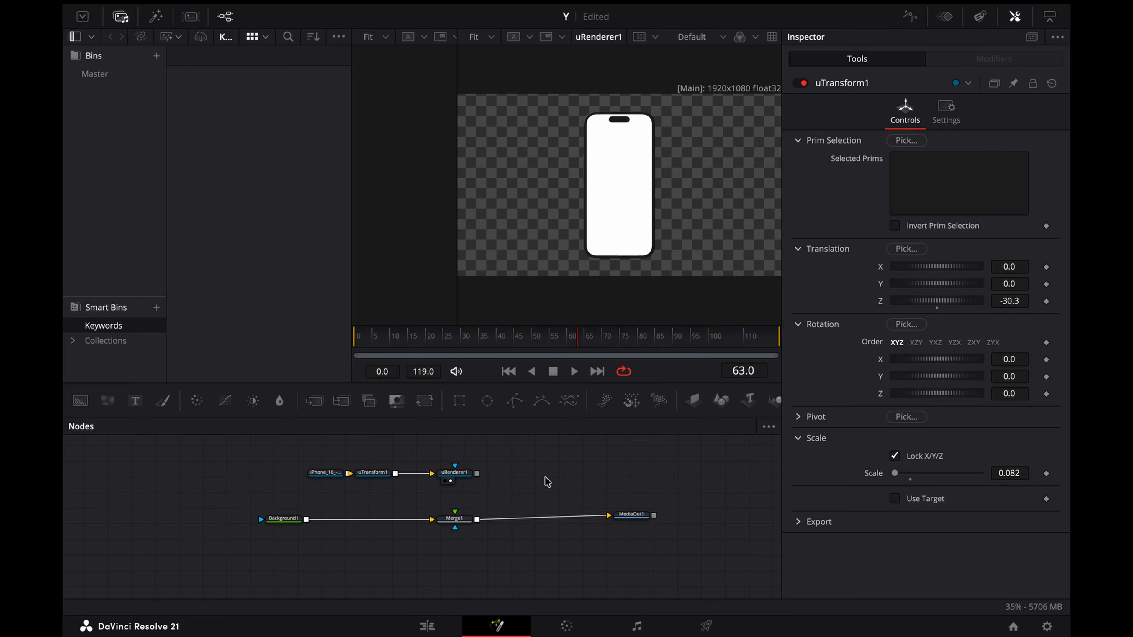
left_click(135, 401)
left_click(693, 400)
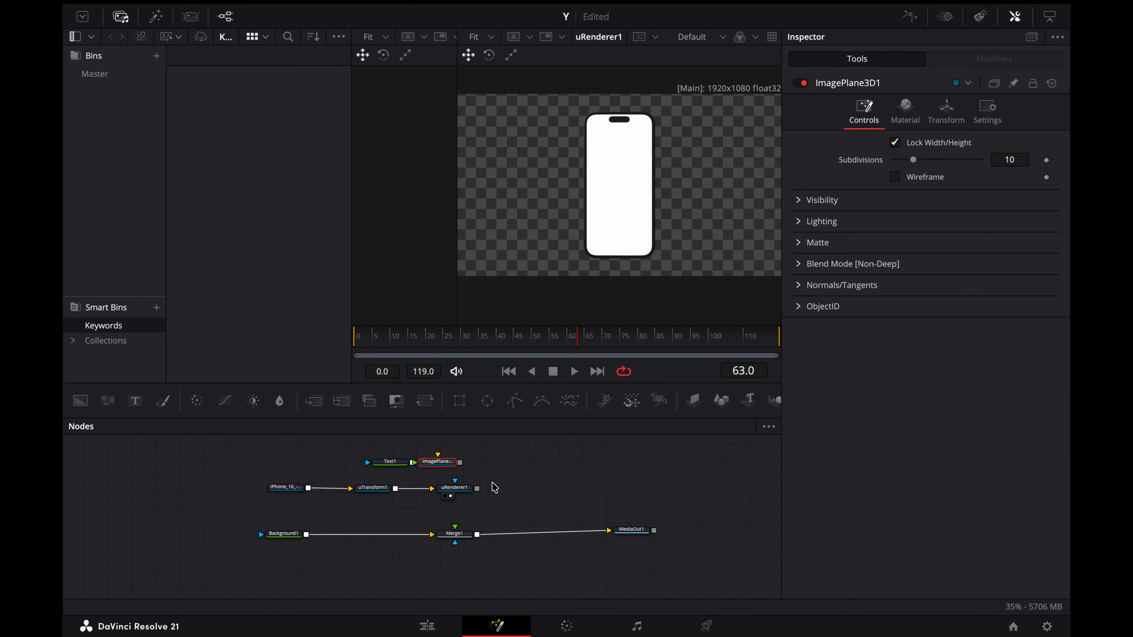
Step: Add an ImagePlane3D after uRenderer1 and combine it with the text's image plane in a Merge3D
left_click(1019, 22)
left_click_drag(833, 406, 597, 476)
left_click(464, 489)
left_click(790, 401)
left_click_drag(460, 463, 584, 476)
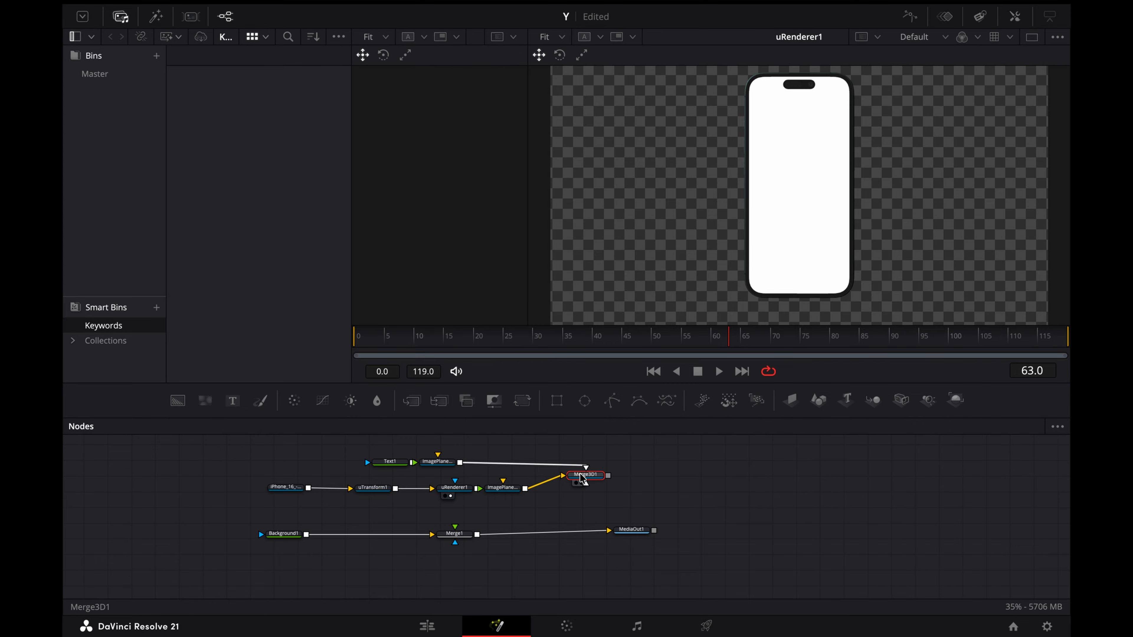
Step: Set Text1's content to "Your Library" and change its colour to near-black
left_click(392, 465)
left_click(1014, 15)
left_click(833, 216)
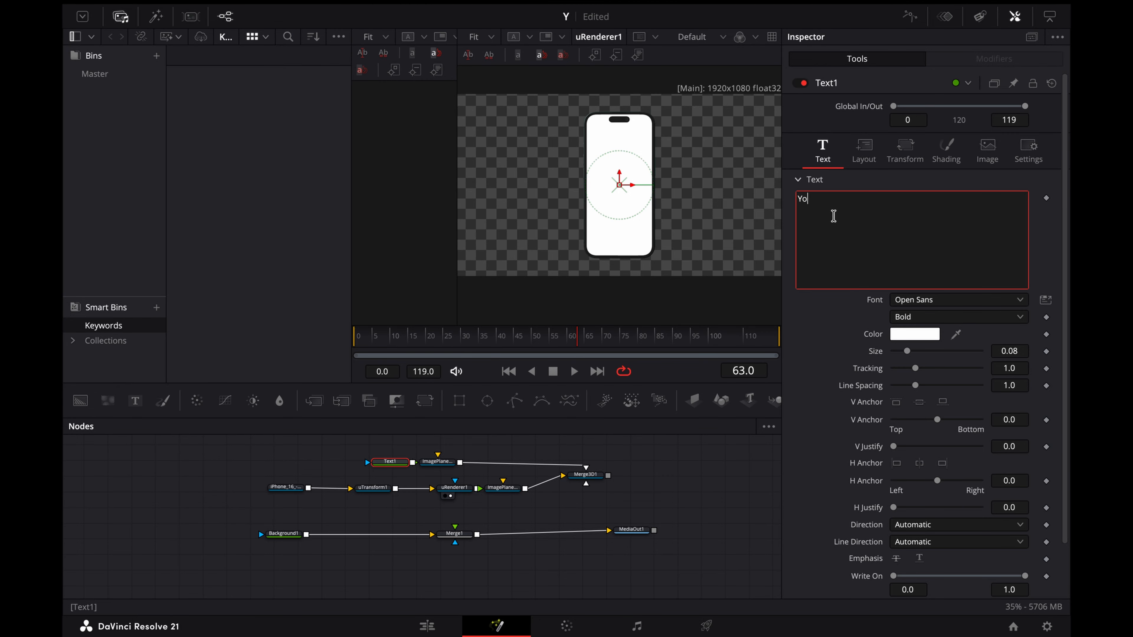
left_click(914, 334)
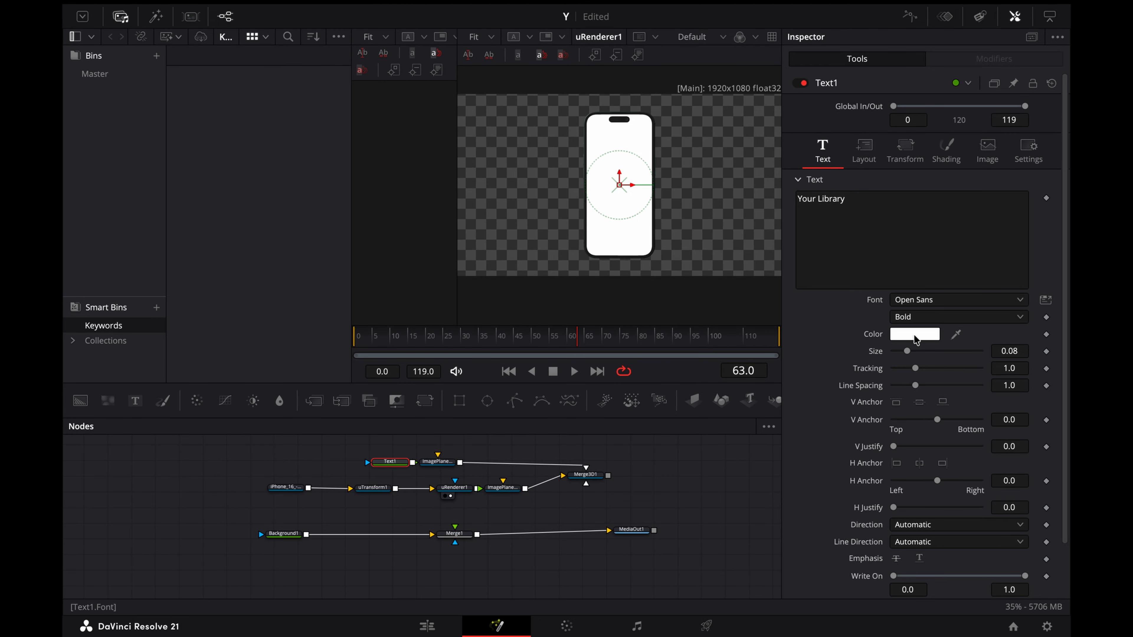
left_click(143, 176)
left_click(266, 606)
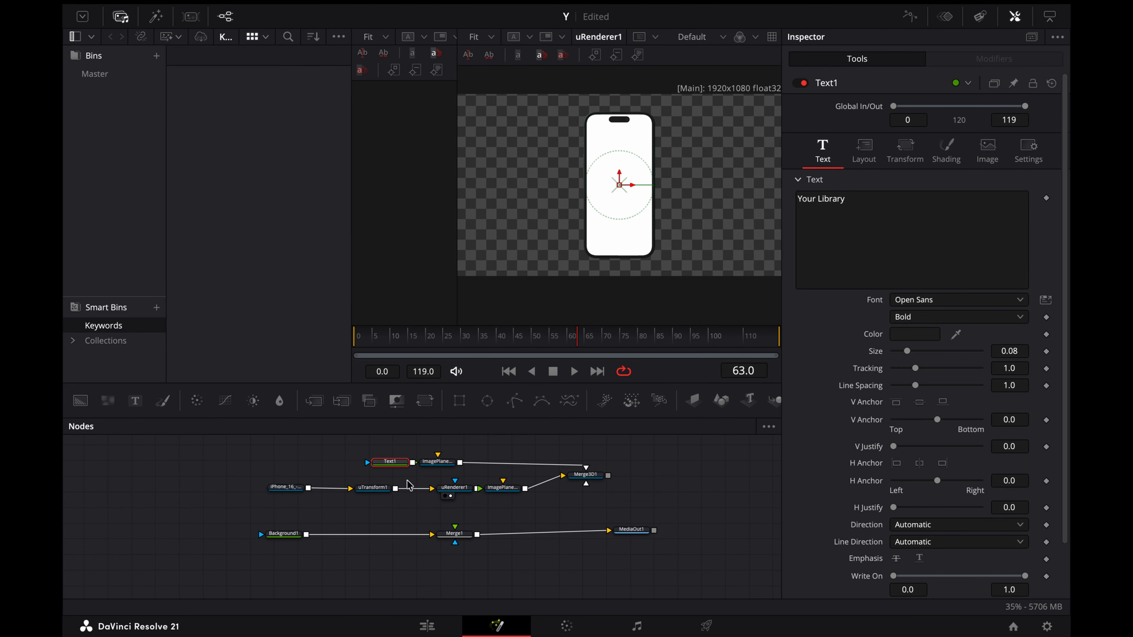
Step: Set the Translation Z of the text's ImagePlane3D1 to 0.47 and its Scale to 0.722
left_click(437, 462)
left_click(946, 111)
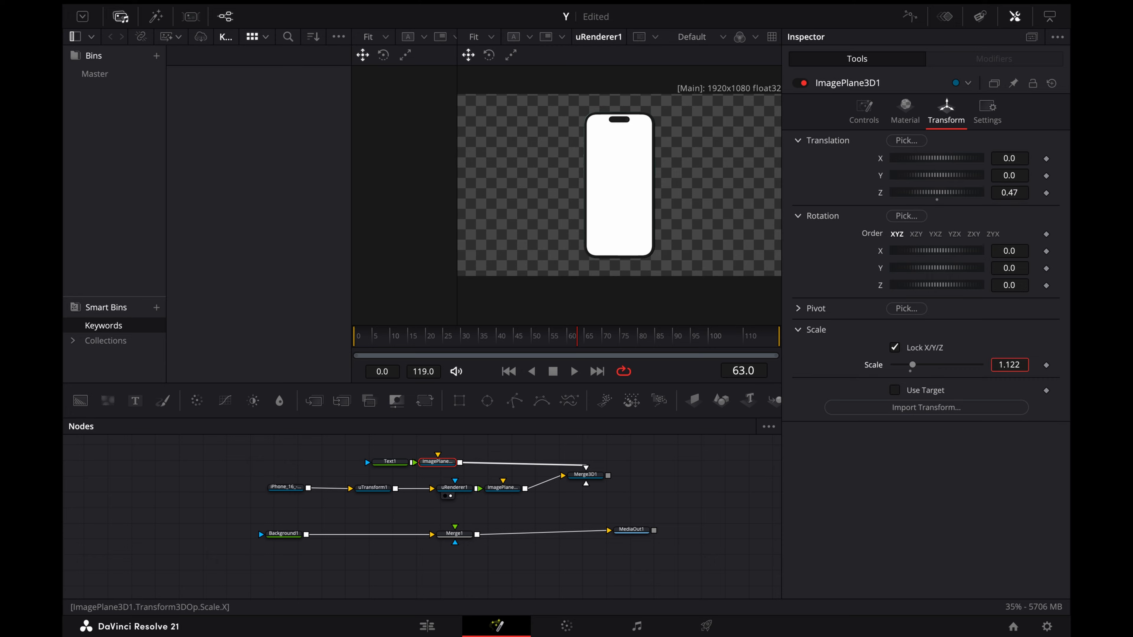
left_click_drag(1008, 365, 1003, 366)
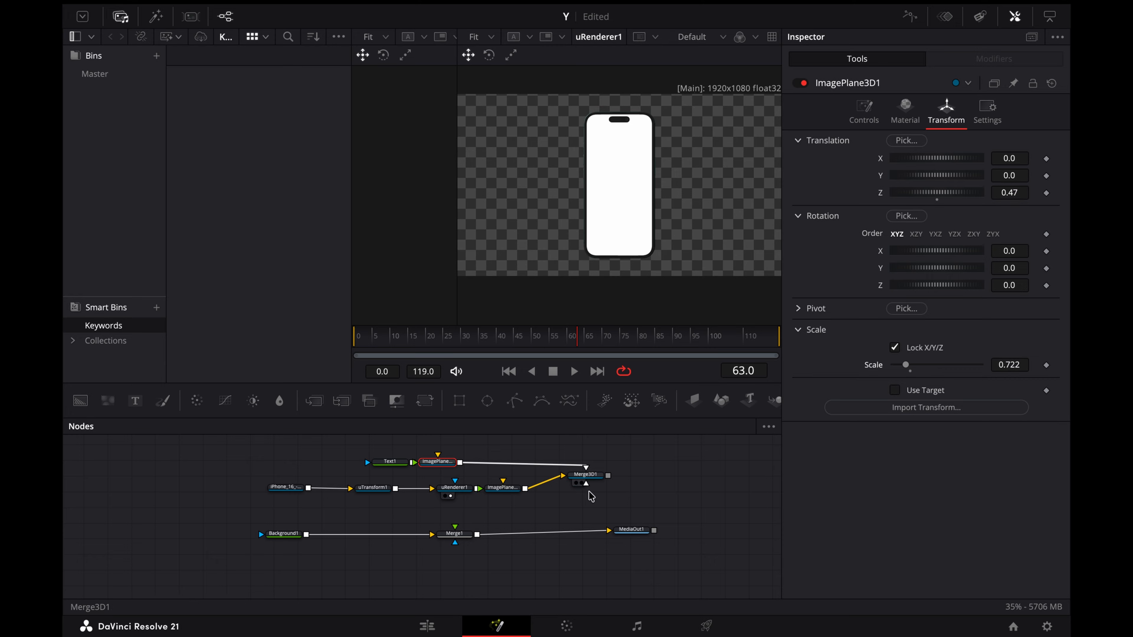
Step: Show Merge3D1 in the viewer and move the text plane to Translation Z of about 0.045, just in front of the phone
left_click(581, 483)
scroll(616, 253, "up", 2)
scroll(615, 253, "right", 5)
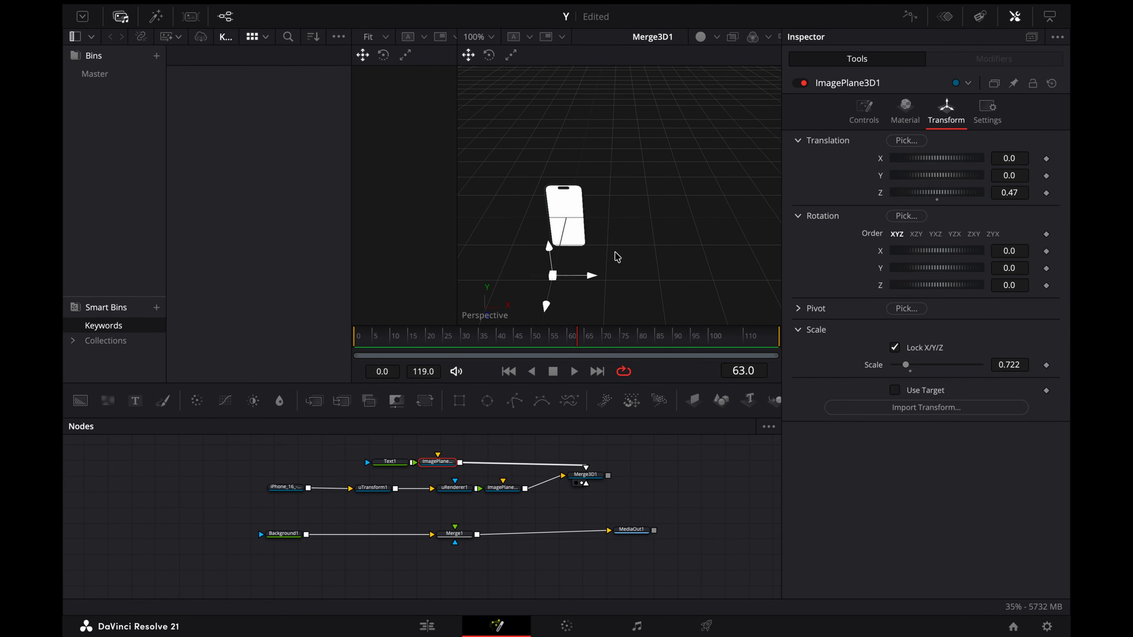
scroll(615, 254, "down", 2)
scroll(615, 253, "left", 2)
left_click_drag(533, 259, 554, 216)
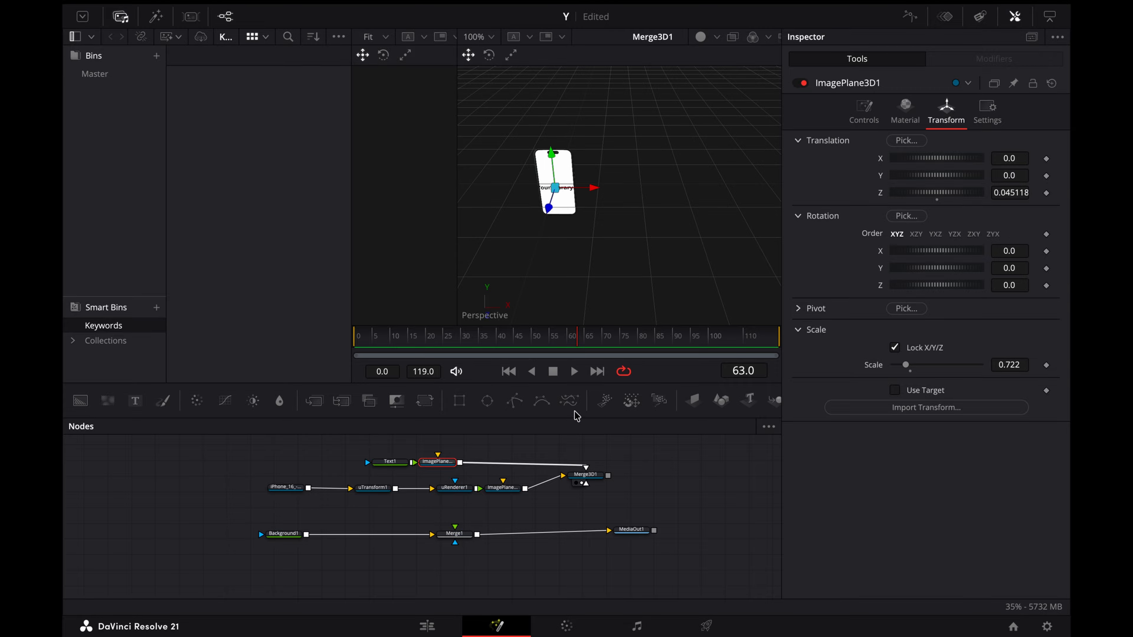
scroll(545, 211, "down", 2)
scroll(544, 211, "left", 2)
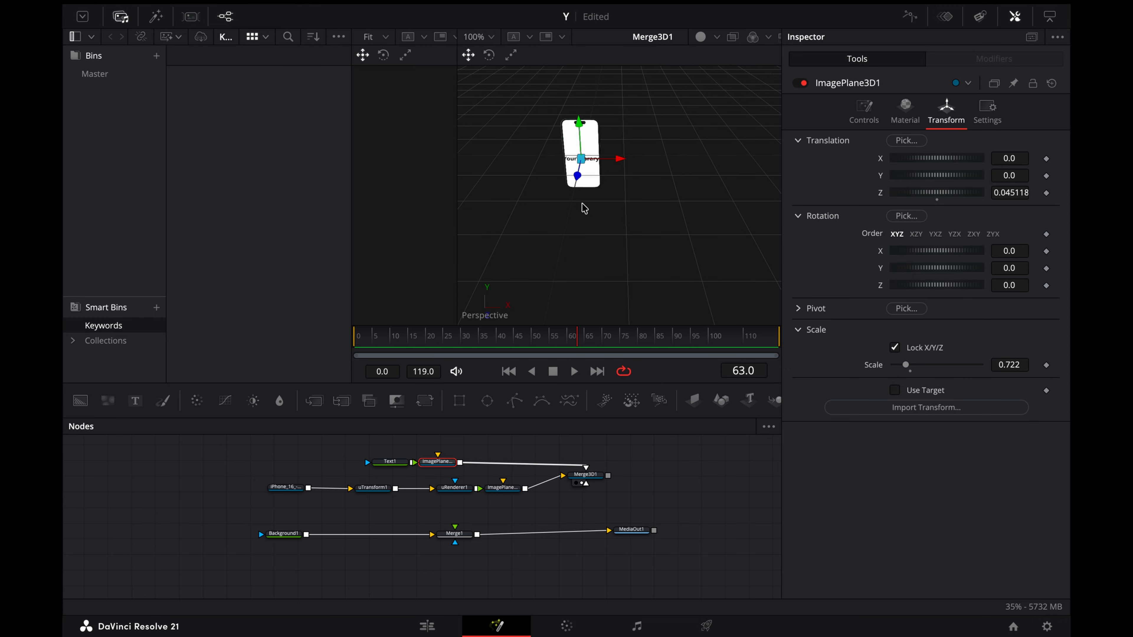
scroll(585, 216, "up", 8)
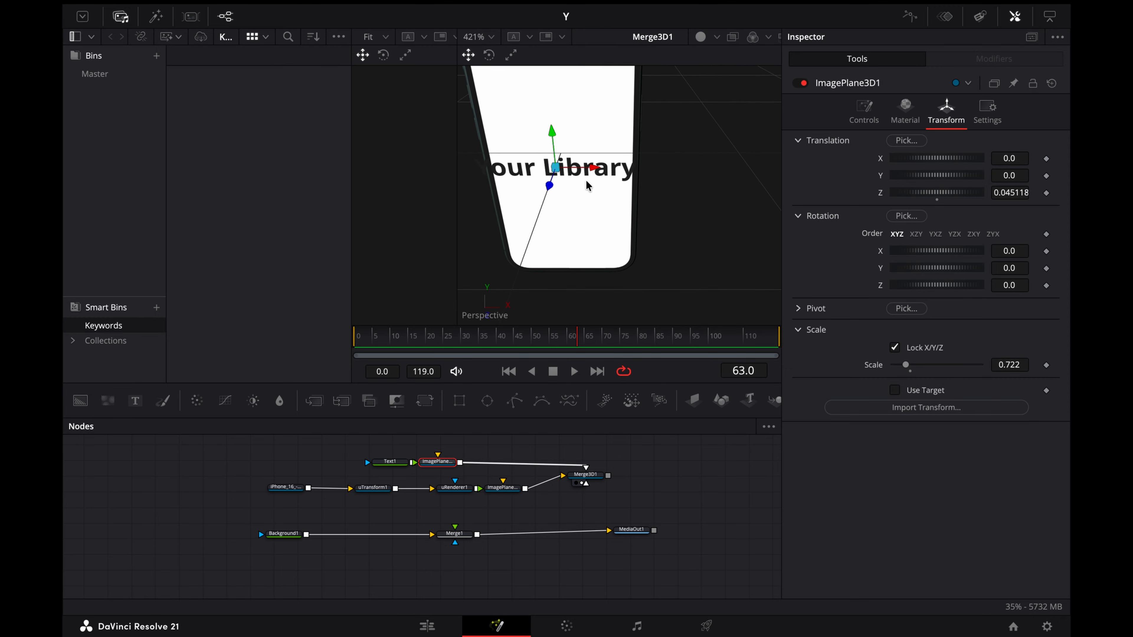
Step: Change Text1's content to "Your Music Library" on two lines and set its font to Cambay Devanagari
scroll(587, 186, "down", 2)
left_click(390, 462)
left_click(818, 198)
key("Return")
type("Music")
left_click(971, 301)
scroll(963, 319, "up", 20)
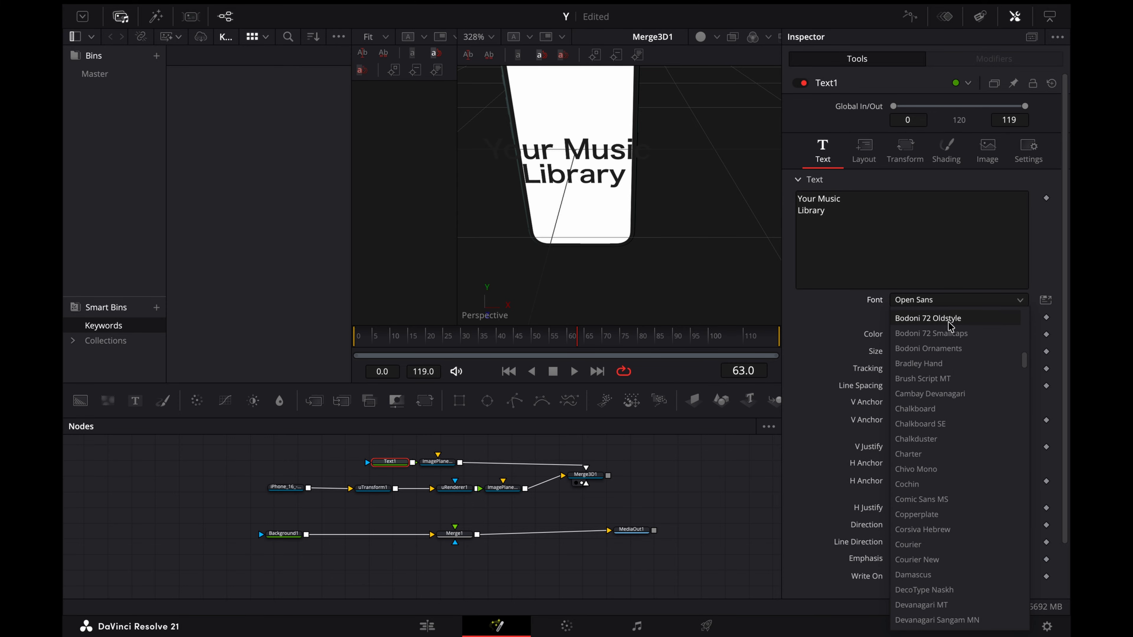
left_click(941, 397)
Step: Add a new Background with its own ImagePlane3D and connect it to Merge3D1
left_click(518, 455)
left_click_drag(80, 401, 218, 457)
left_click(693, 401)
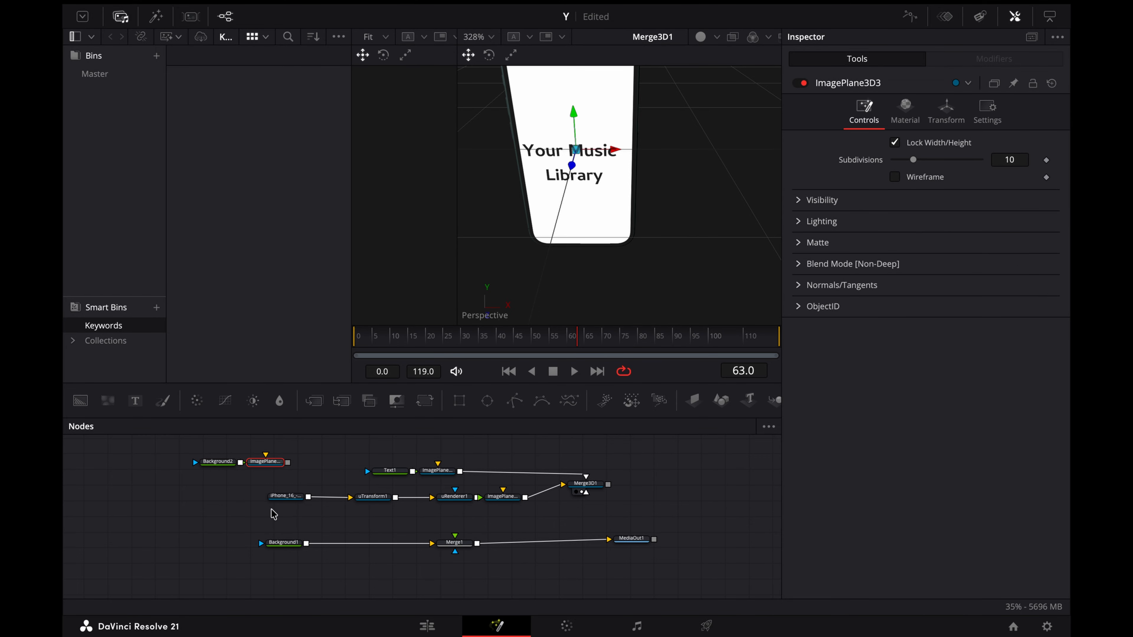
left_click_drag(288, 462, 577, 489)
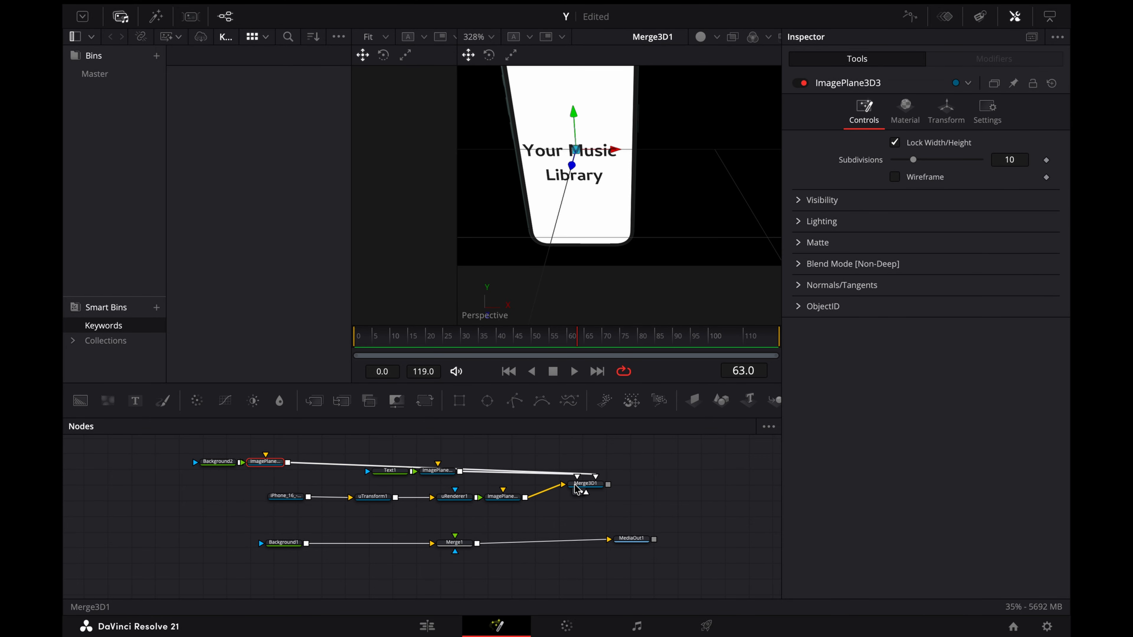
Step: Set ImagePlane3D3's Translation Z to 0.01 and reduce its Scale to about 0.654
left_click(227, 463)
left_click(941, 119)
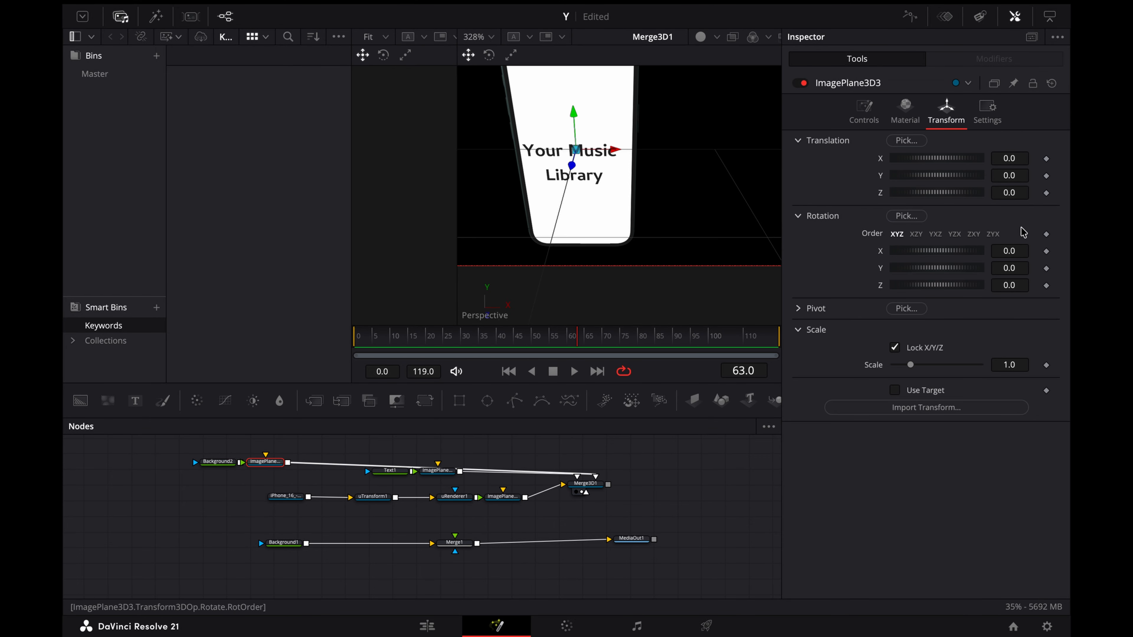
mouse_move(1004, 192)
left_mouse_down()
mouse_move(1025, 192)
mouse_move(1005, 195)
left_mouse_up()
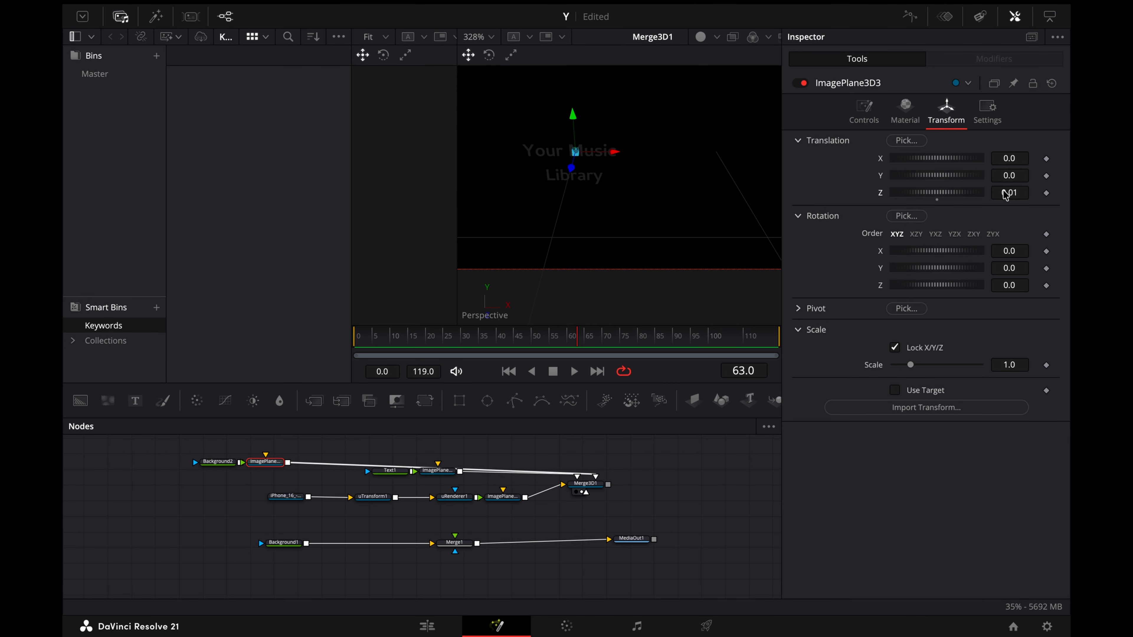
mouse_move(1009, 373)
left_mouse_down()
mouse_move(998, 373)
mouse_move(1011, 374)
left_mouse_up()
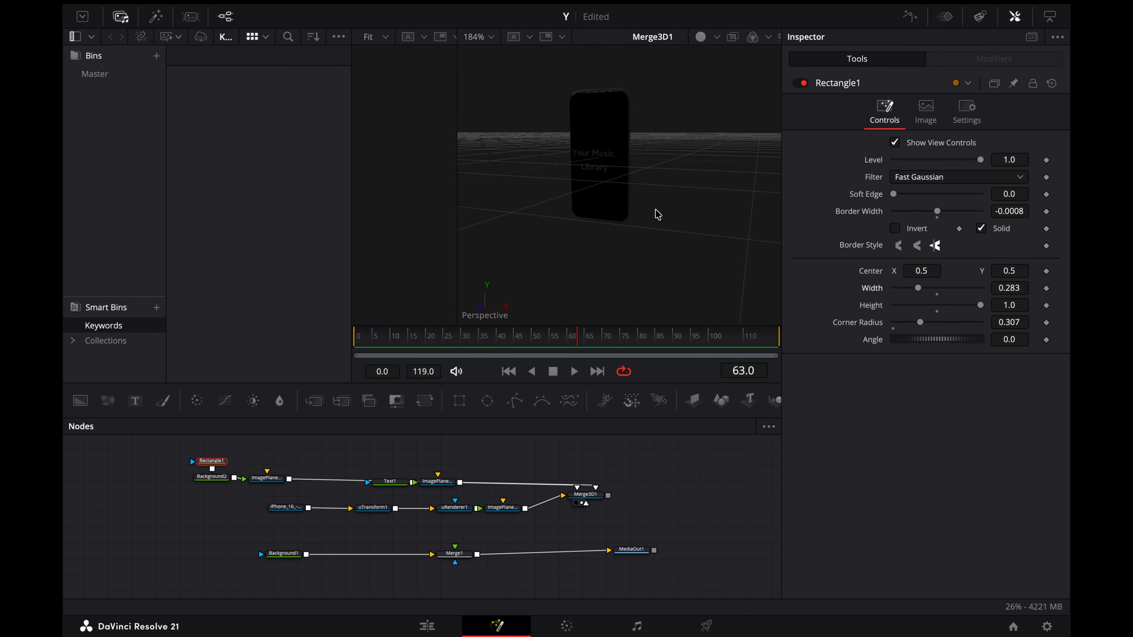
Step: Switch Background2's fill type to Gradient for the phone screen
scroll(658, 215, "left", 5)
left_click(220, 481)
left_click(954, 183)
left_click(948, 259)
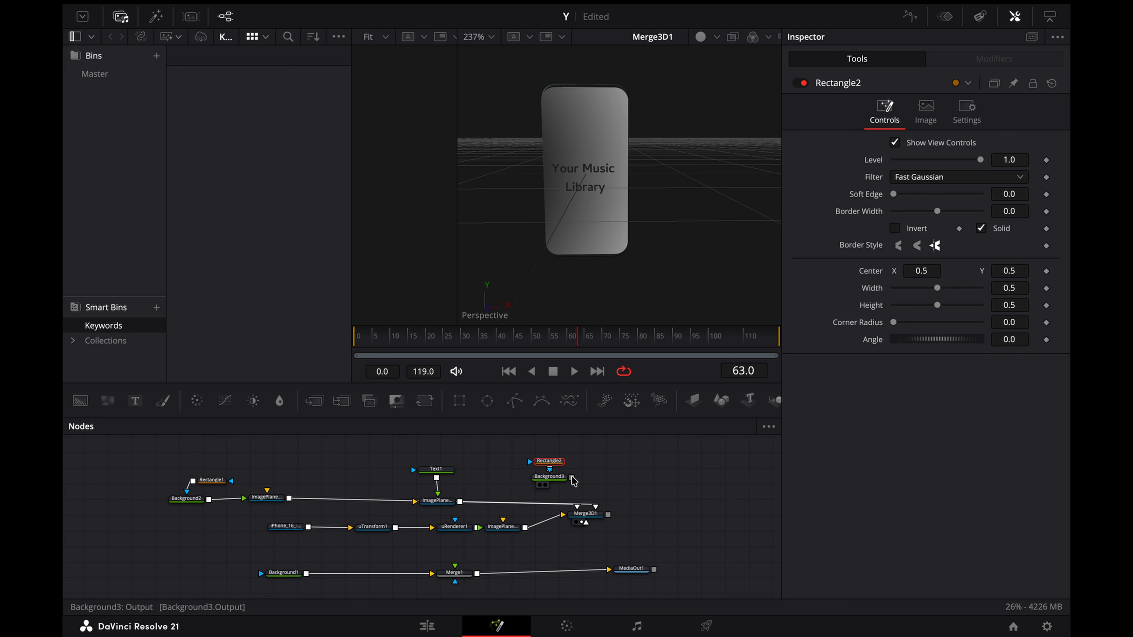
Step: Add an ImagePlane3D after the rectangle-masked Background3 and connect it to Merge3D1
left_click(571, 476)
left_click(596, 477)
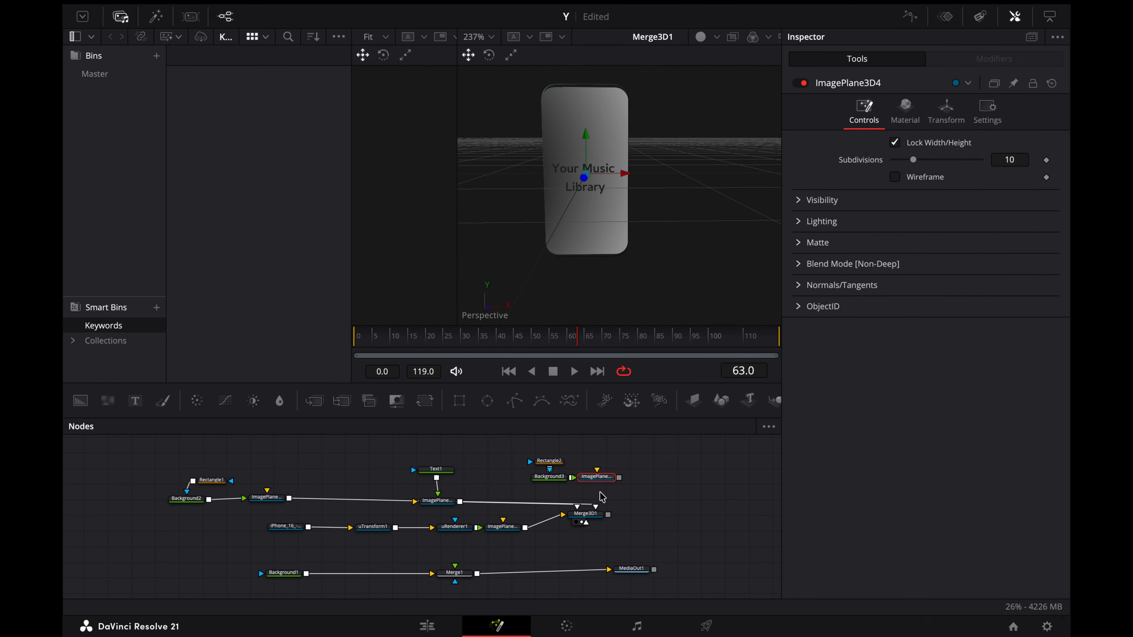
left_click_drag(619, 477, 586, 518)
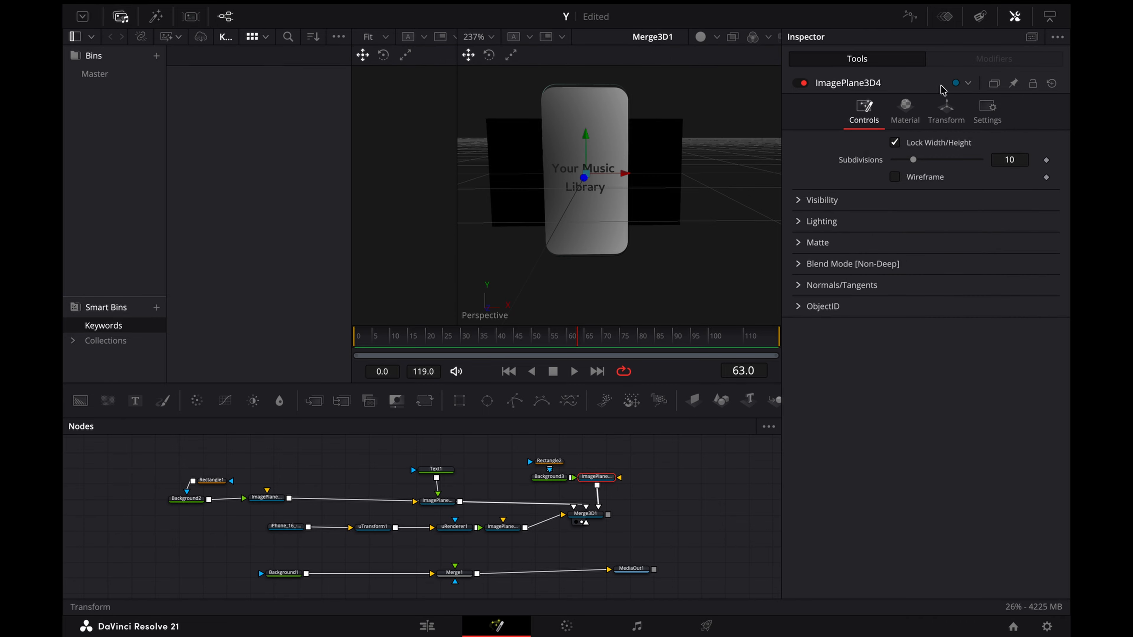
Step: Turn the black plane into the phone's rounded camera cutout: Scale 0.179, mask Width 0.323, Height 0.118, placed on the upper screen
left_click(946, 112)
mouse_move(1009, 365)
left_mouse_down()
mouse_move(1030, 365)
mouse_move(994, 365)
left_mouse_up()
left_click_drag(1009, 192, 1020, 192)
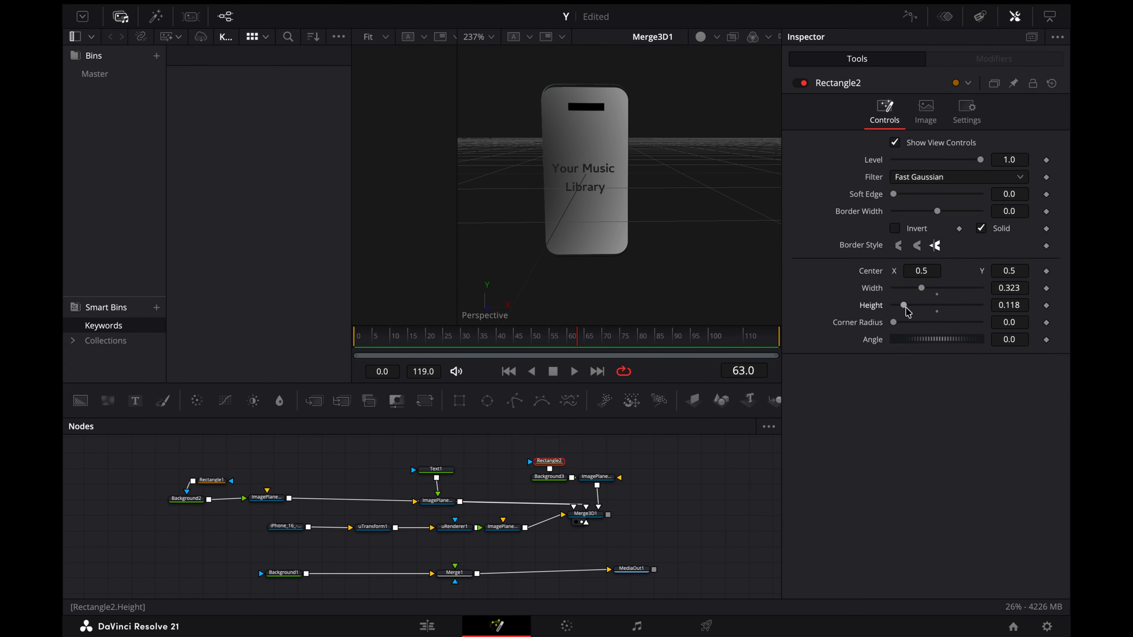
left_click_drag(1006, 322, 1021, 322)
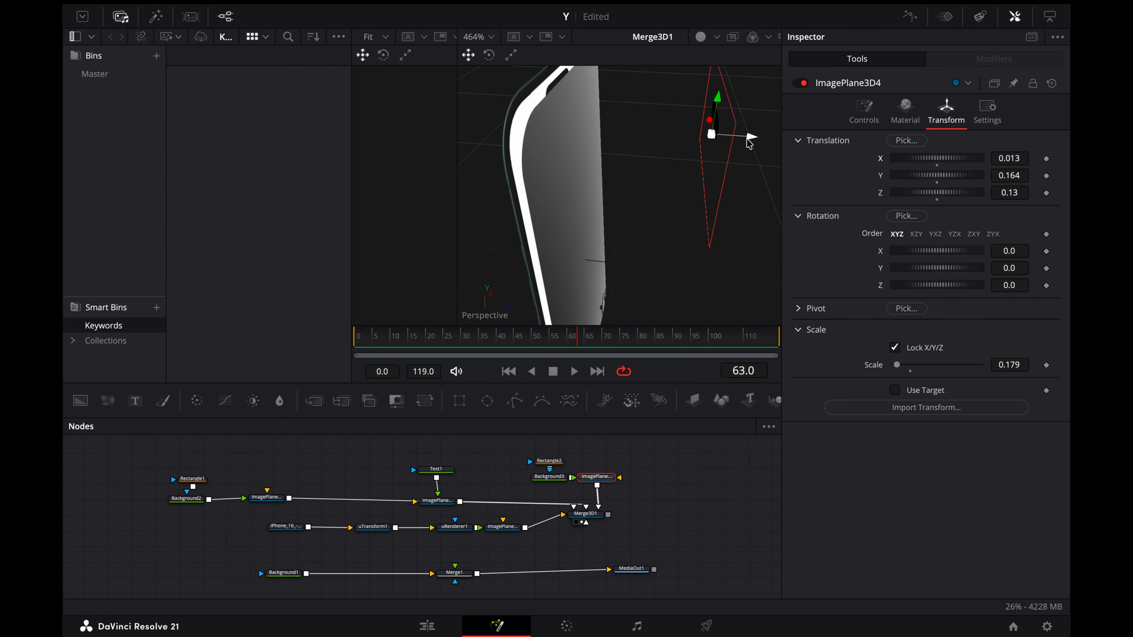
left_click_drag(752, 139, 633, 180)
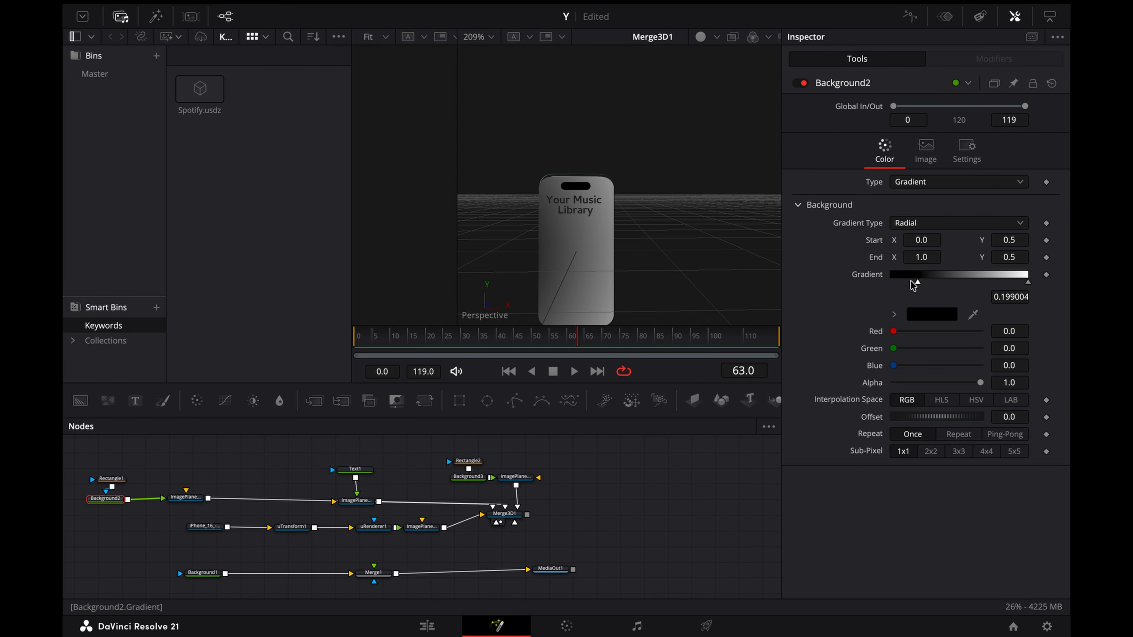
Step: Colour Background2's radial gradient from pink (Red 1.0, Green 0.541, Blue 0.847) at position 0.0 to Aqua blue at 1.0
left_click_drag(897, 286, 890, 285)
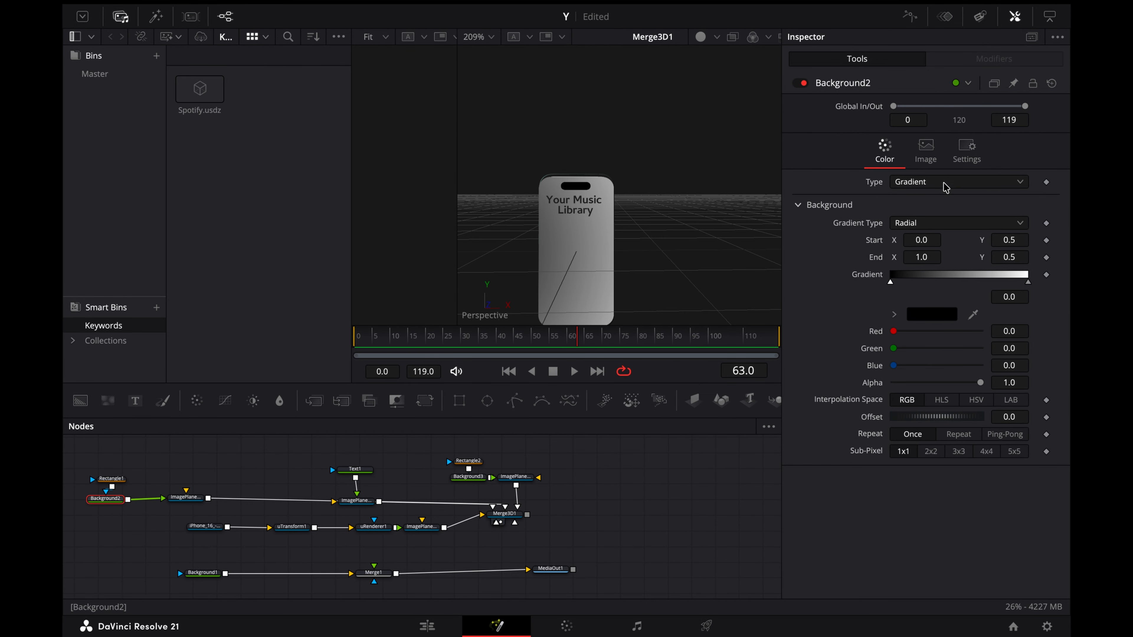
left_click(935, 314)
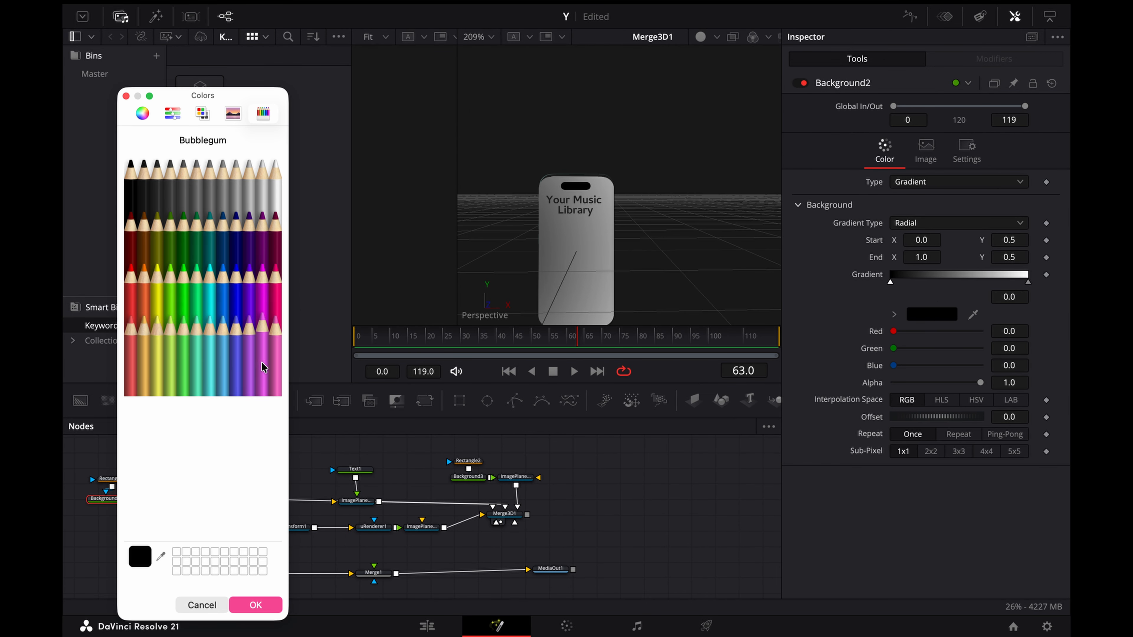
left_click(275, 369)
left_click(271, 607)
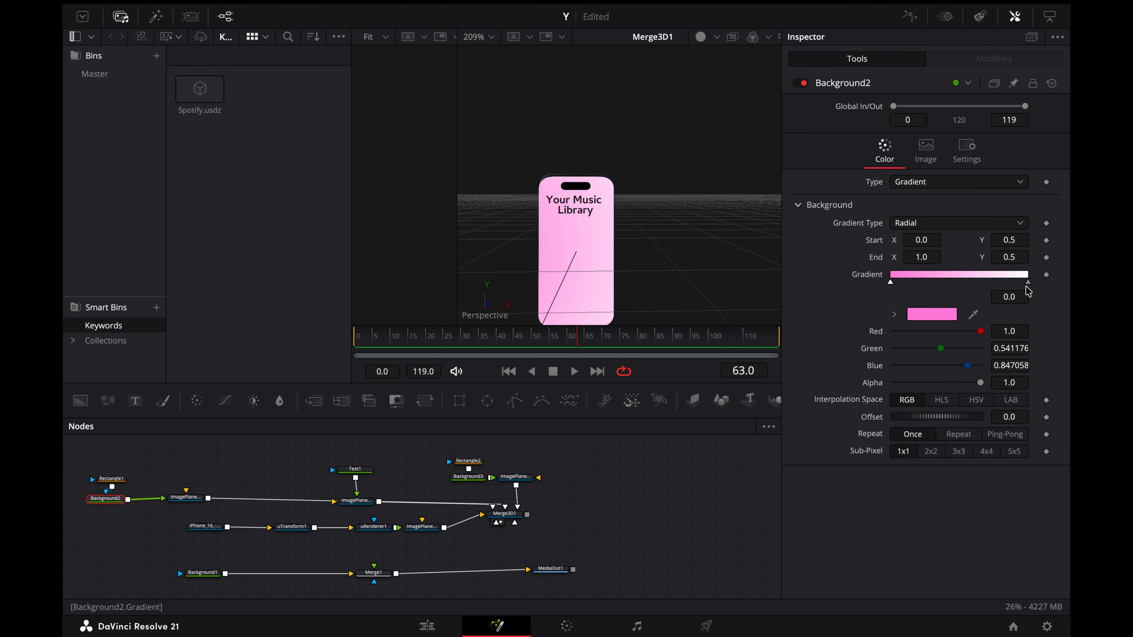
left_click(1028, 282)
left_click(931, 314)
left_click(221, 283)
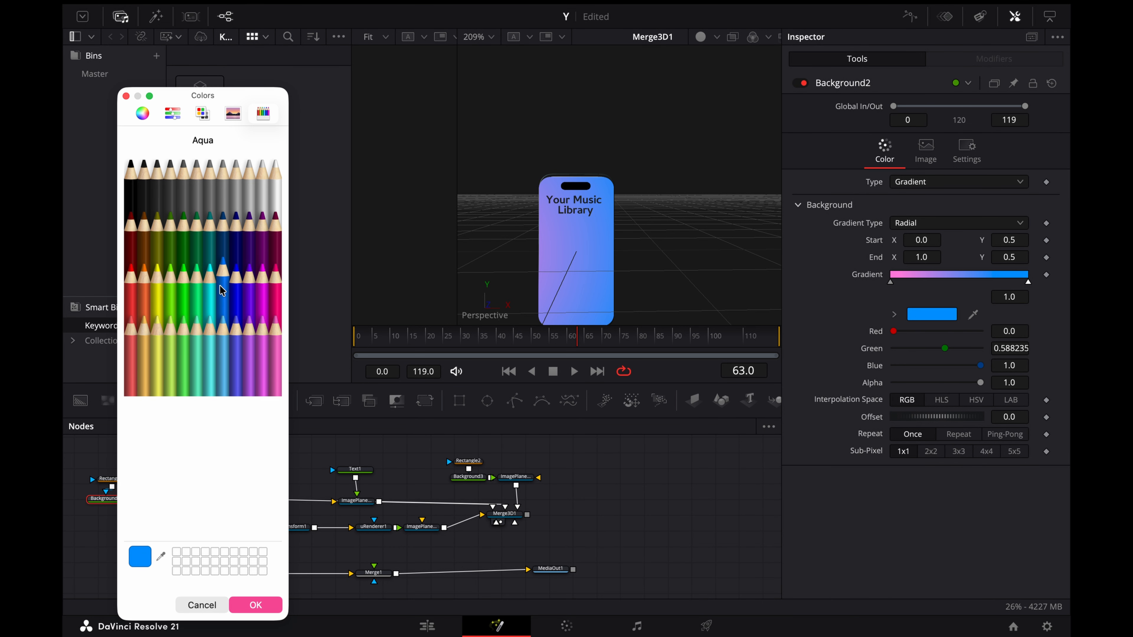
left_click(256, 604)
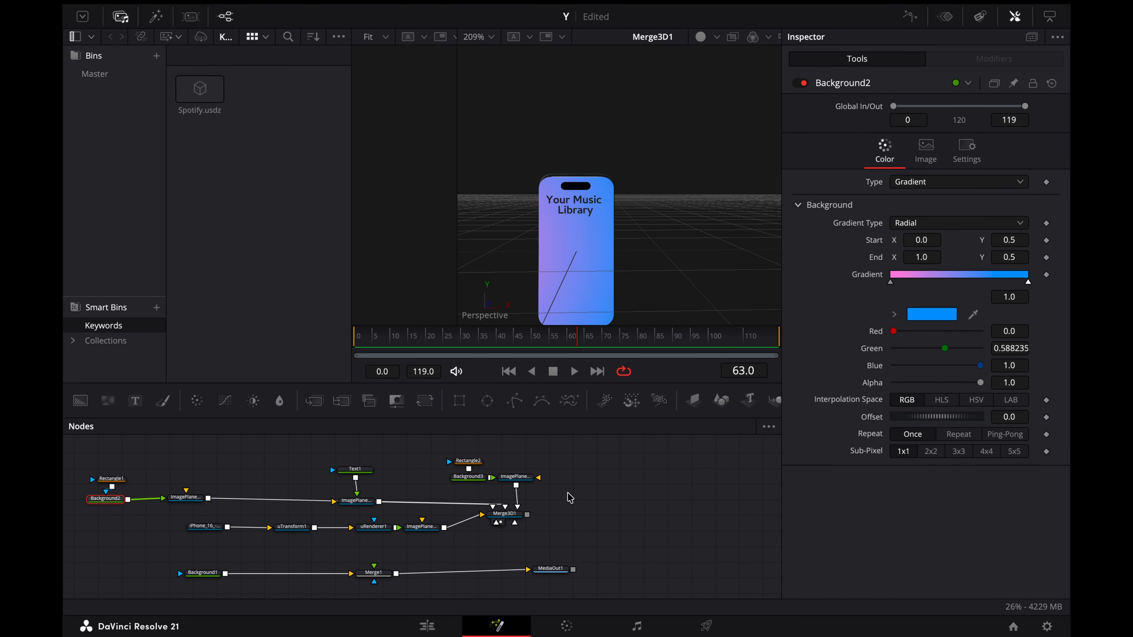
Step: Apply a Follower modifier to Text1's text and show the modifier's settings
scroll(552, 497, "right", 3)
scroll(552, 496, "left", 3)
left_click(432, 468)
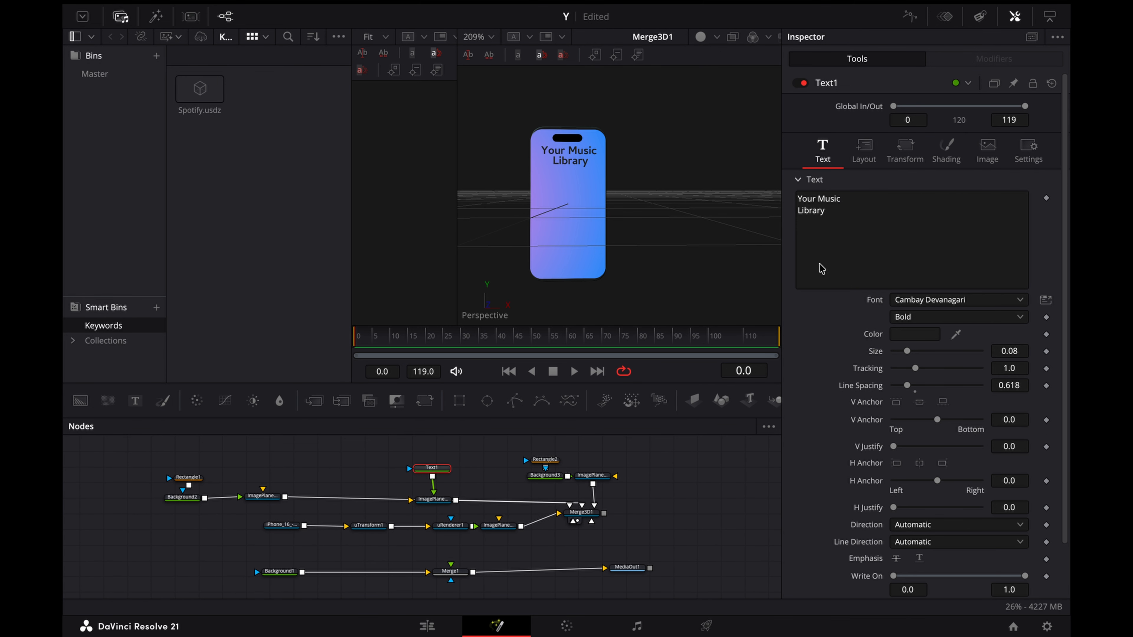
right_click(874, 266)
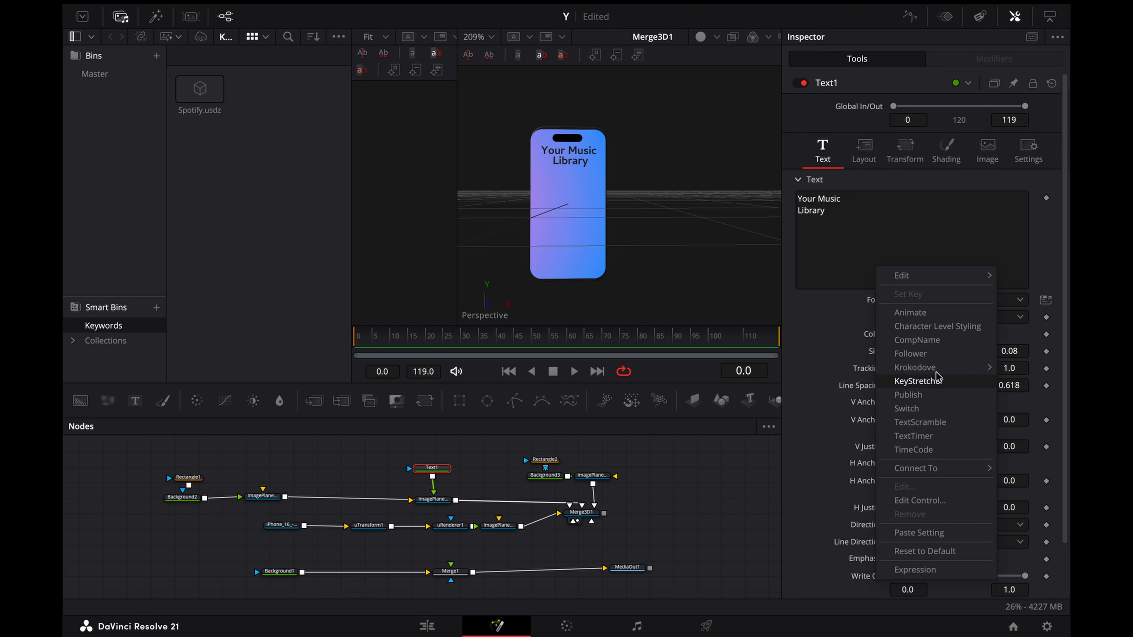
left_click(910, 353)
left_click(983, 58)
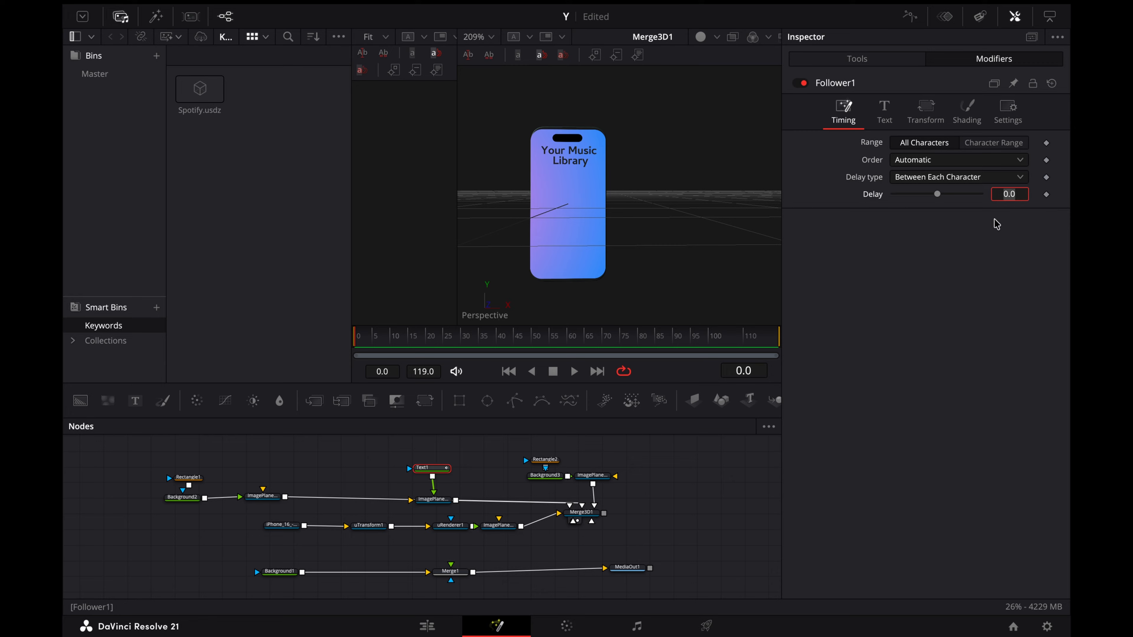
Step: Keyframe the Follower's character Offset at frames 0 and 25 so the text moves up into place, and set Transform to Words
left_click(966, 109)
left_click(929, 110)
left_click(1045, 193)
left_click(920, 87)
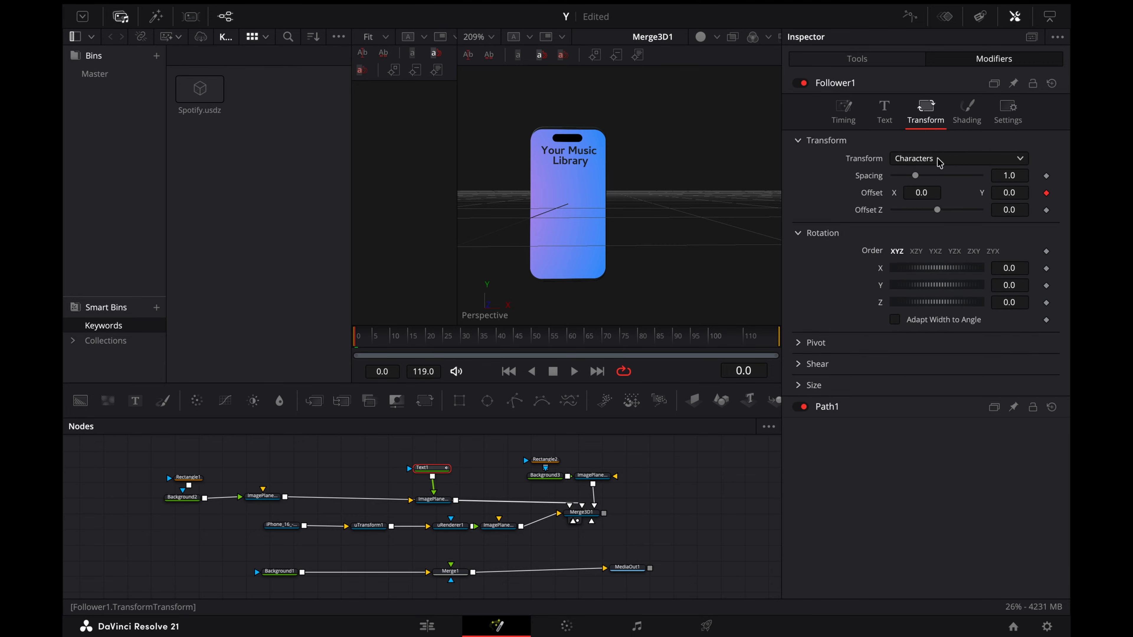
left_click_drag(448, 344, 442, 344)
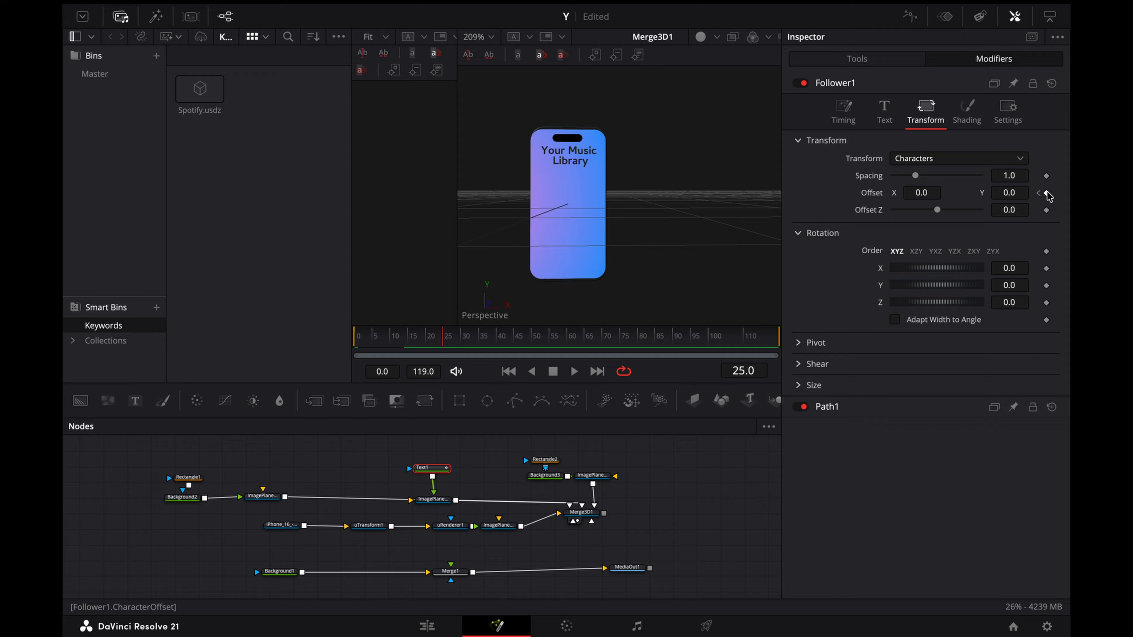
mouse_move(1010, 193)
left_mouse_down()
mouse_move(972, 192)
mouse_move(1010, 192)
left_mouse_up()
left_click(964, 157)
left_click(948, 191)
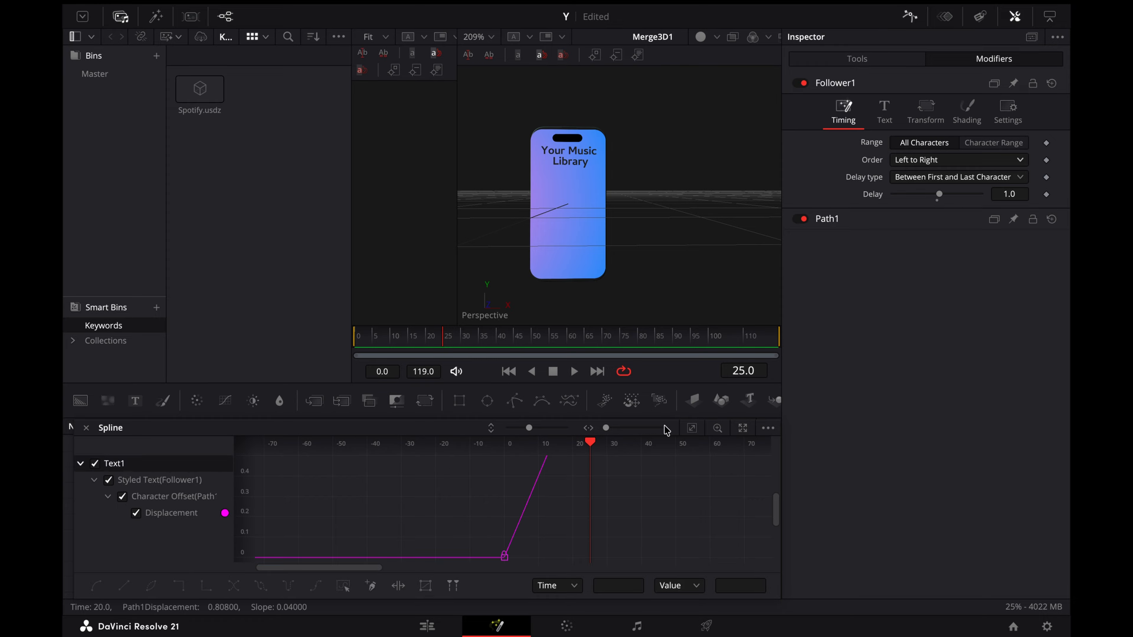
Step: Adjust the text animation's curve in the Spline editor and set the Follower to Left to Right, Between First and Last Character, Delay 1.0
left_click(691, 428)
right_click(701, 512)
mouse_move(751, 315)
left_click(872, 339)
left_click_drag(386, 334, 447, 335)
left_click(909, 17)
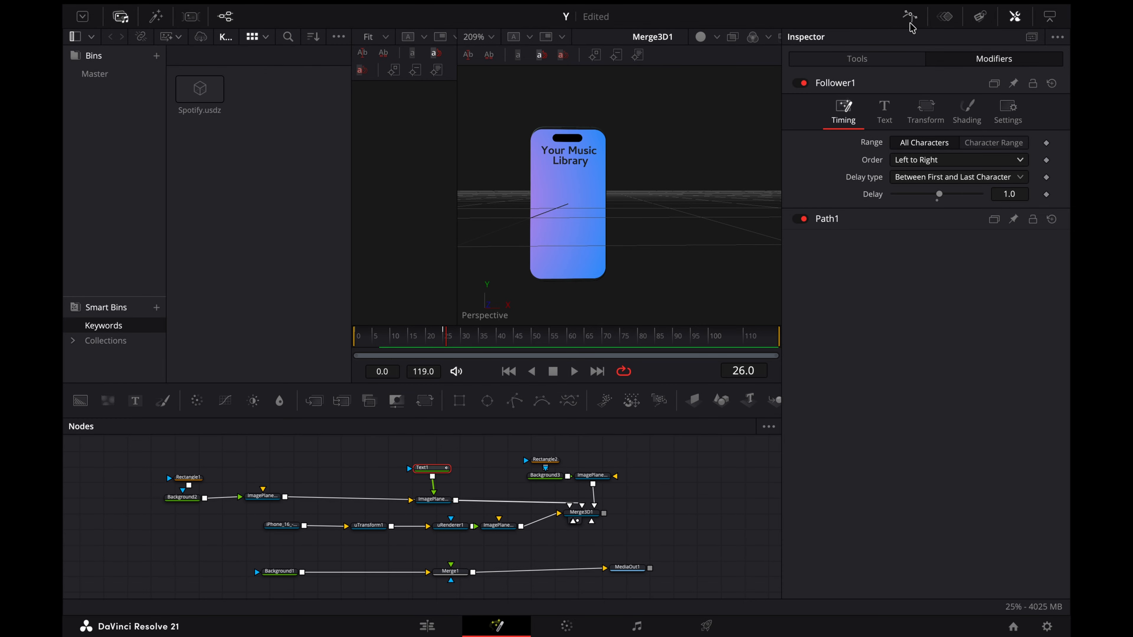
Step: Remove Merge1 and route Merge3D1 through a Renderer3D into MediaOut1
left_click(646, 503)
scroll(646, 502, "right", 5)
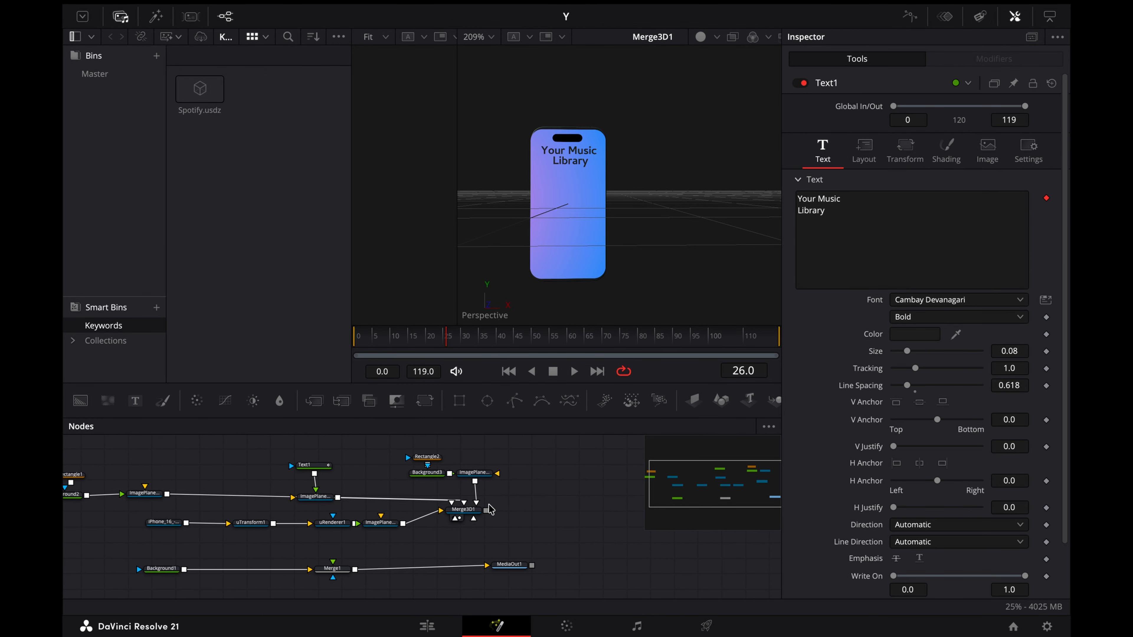
left_click_drag(471, 513, 423, 560)
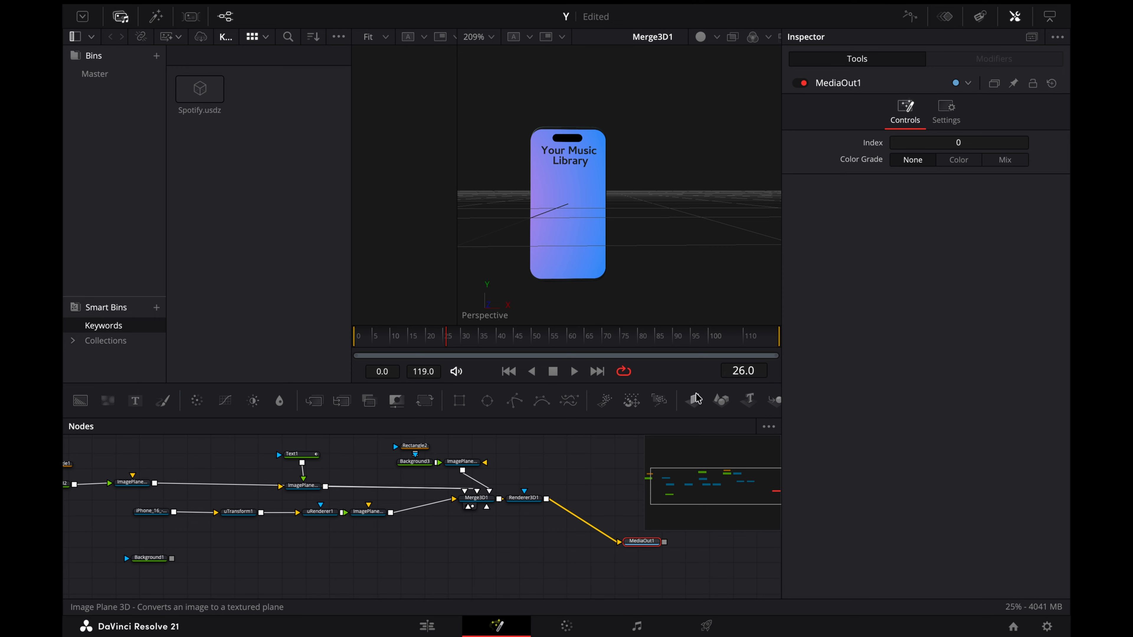
Step: Add an ImagePlane3D after Background1 and connect it to Merge3D1 as the scene's backdrop
left_click(696, 398)
key("Delete")
scroll(401, 554, "down", 2)
left_click_drag(693, 402, 580, 488)
left_click_drag(280, 537, 506, 475)
scroll(473, 496, "left", 2)
scroll(467, 496, "right", 3)
scroll(594, 218, "left", 1)
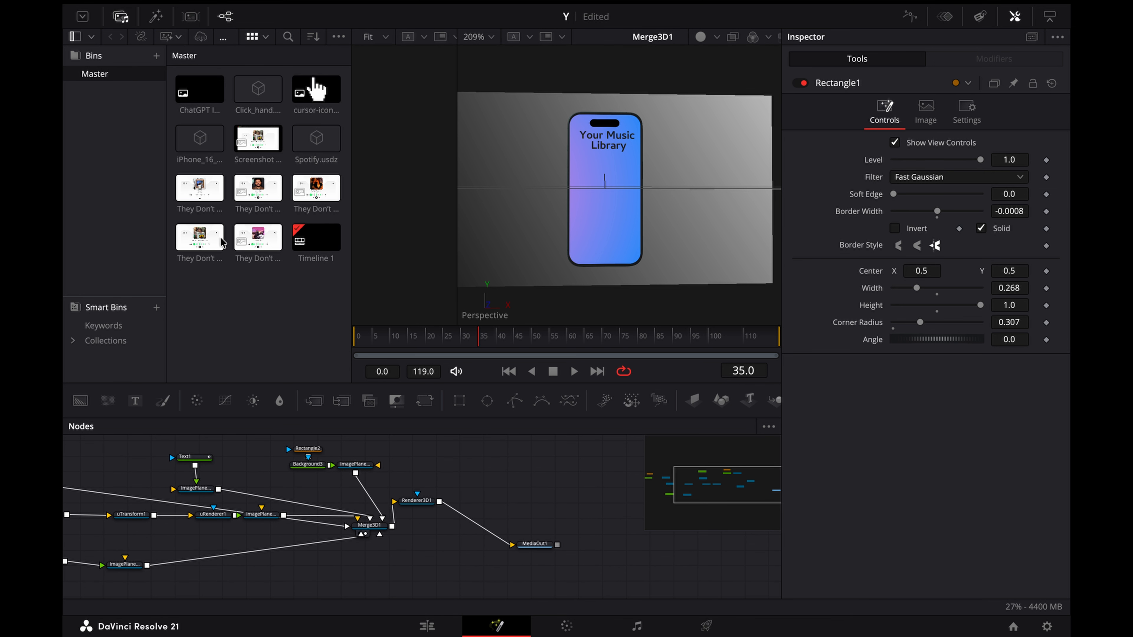
Step: Add the first "They Don't Really Care about us" clip from the Master bin with an ImagePlane3D and connect it to Merge3D1
left_click_drag(200, 187, 454, 457)
left_click(693, 400)
left_click_drag(523, 461, 375, 540)
Step: Set the clip's image plane to Translation Z 0.09 and shrink its Scale to 0.179 to fit the phone
left_click(945, 111)
left_click_drag(1015, 362, 993, 362)
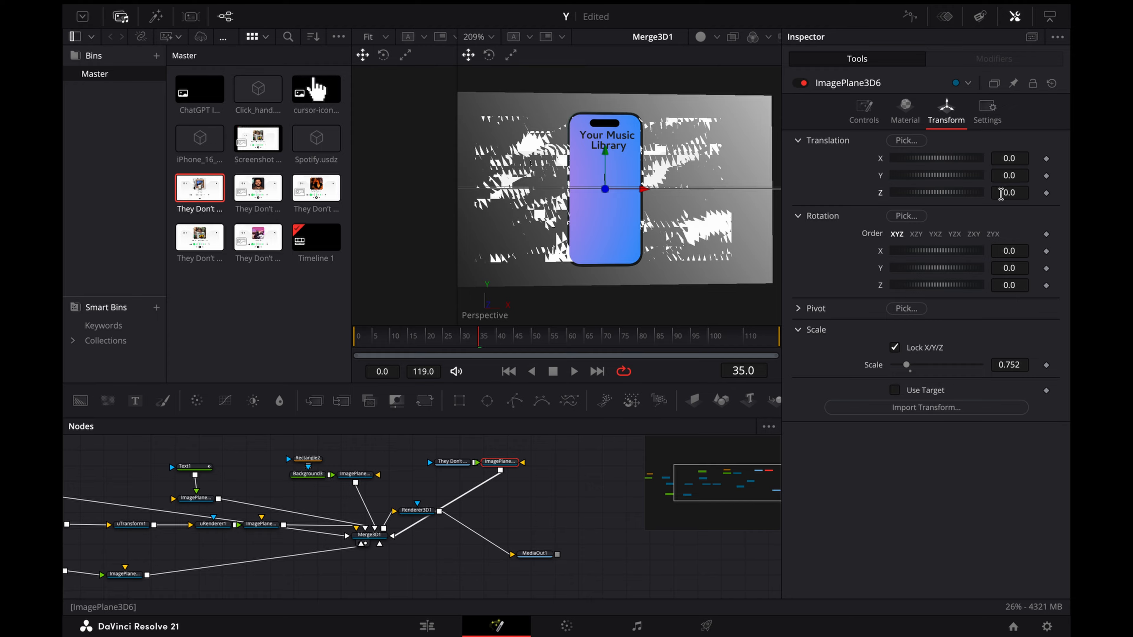
left_click_drag(1000, 193, 1003, 194)
left_click_drag(1011, 365, 991, 364)
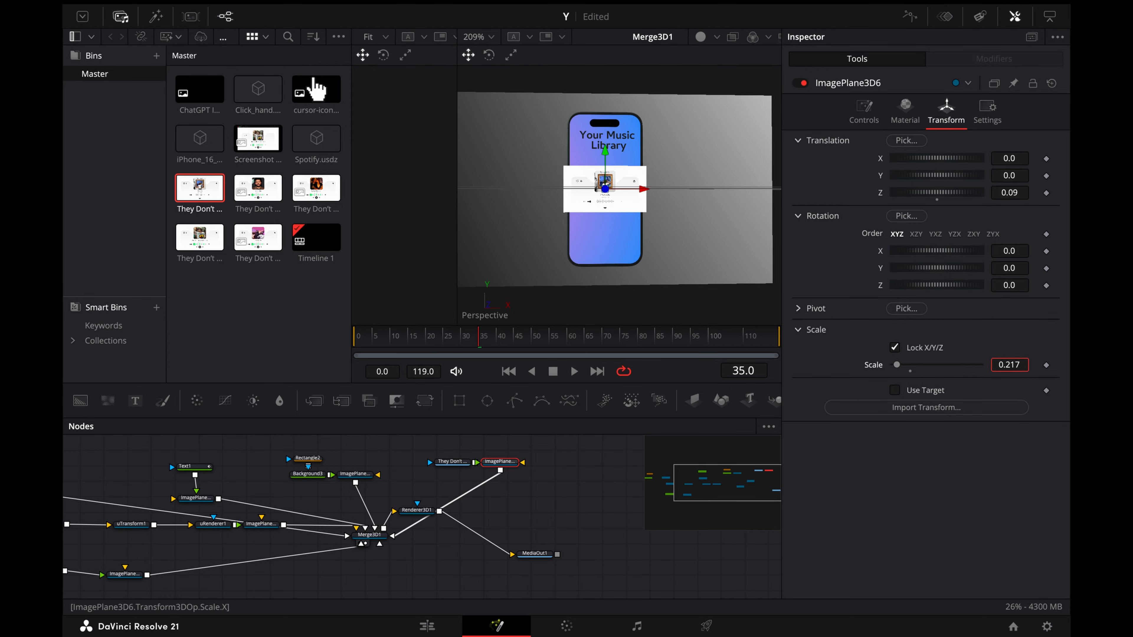
Step: Mask the music clip with a Rectangle of Width 1.0, Height 1.0 and Corner Radius 0.201
left_click(452, 461)
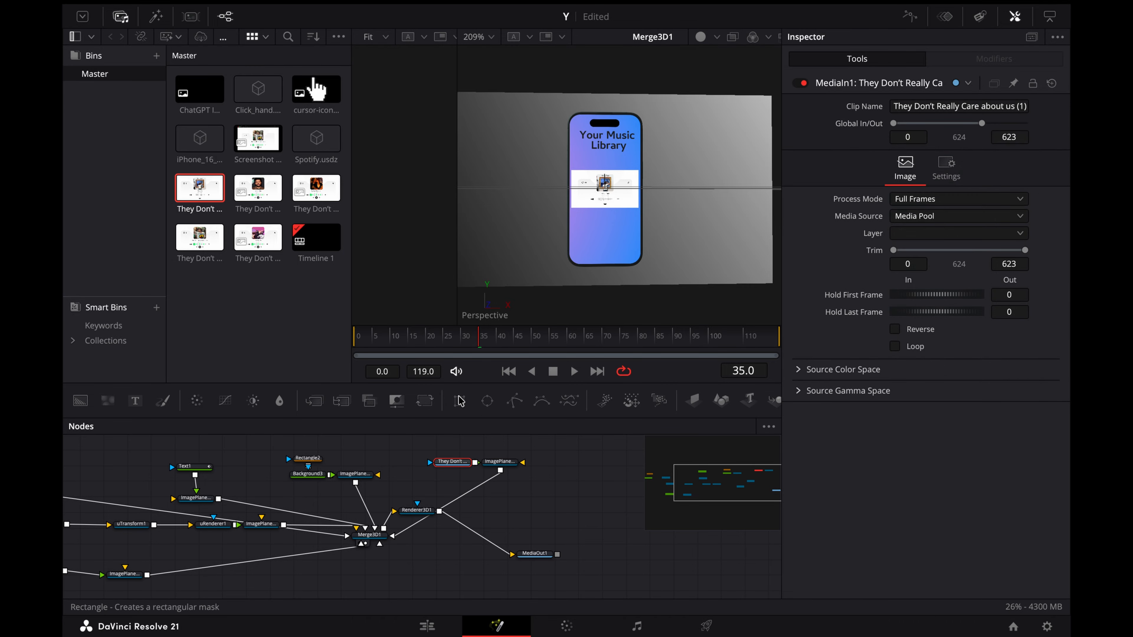
left_click(459, 400)
left_click_drag(936, 288, 1026, 322)
scroll(608, 165, "up", 3)
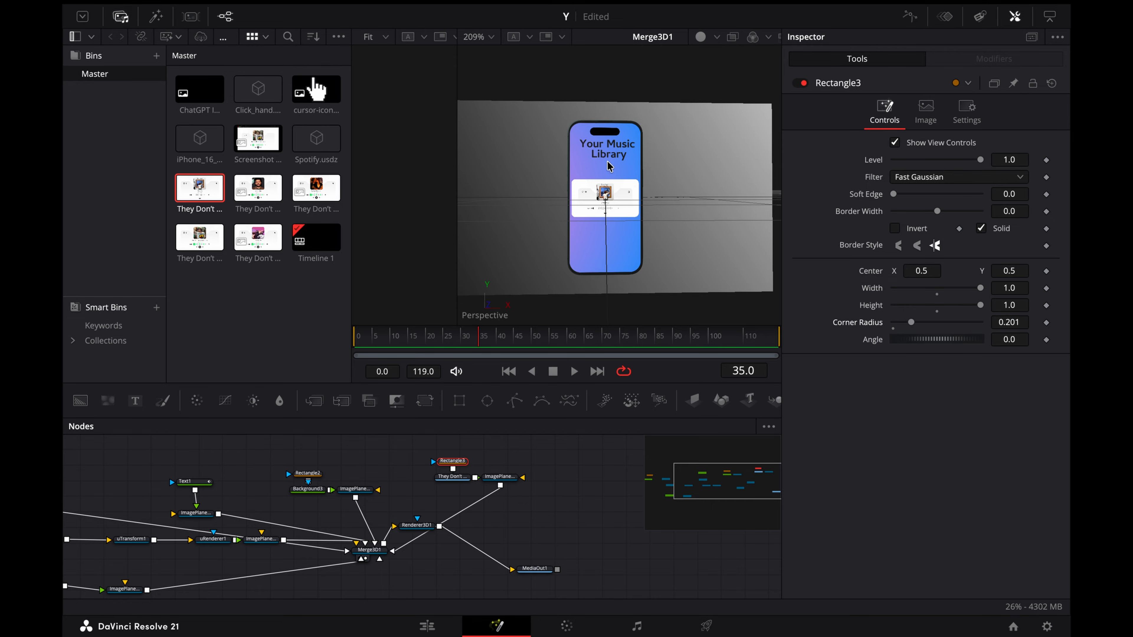
scroll(607, 170, "up", 2)
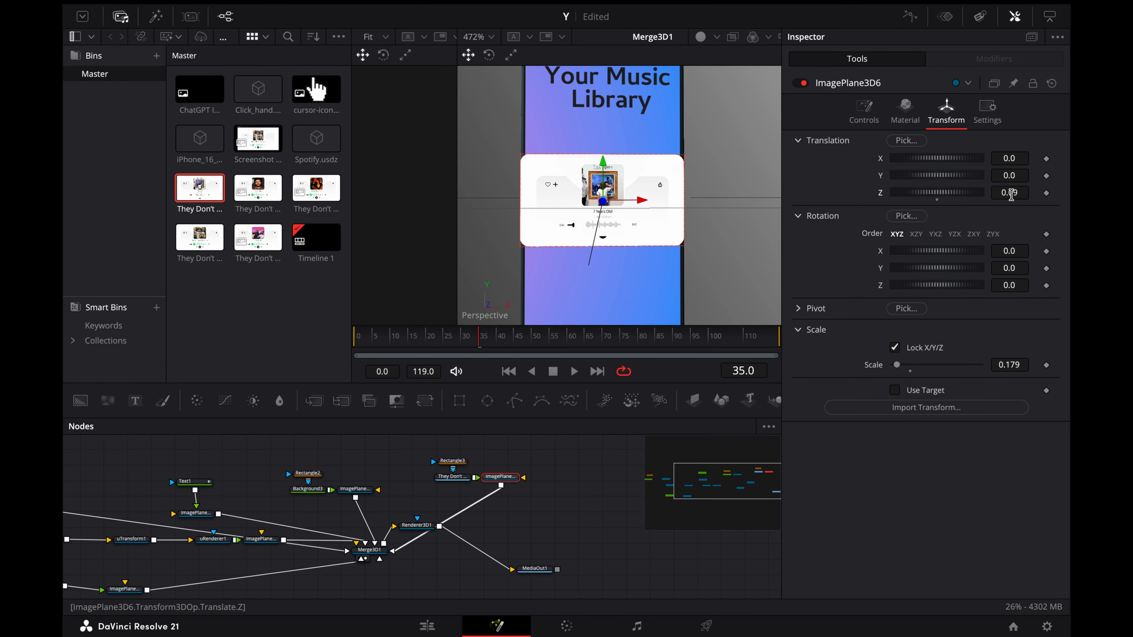
Step: Set ImagePlane3D6's Scale to 0.154 and Translation Z to 0.16, and move the card off the phone to X of about -0.148
left_click_drag(1011, 195, 1009, 194)
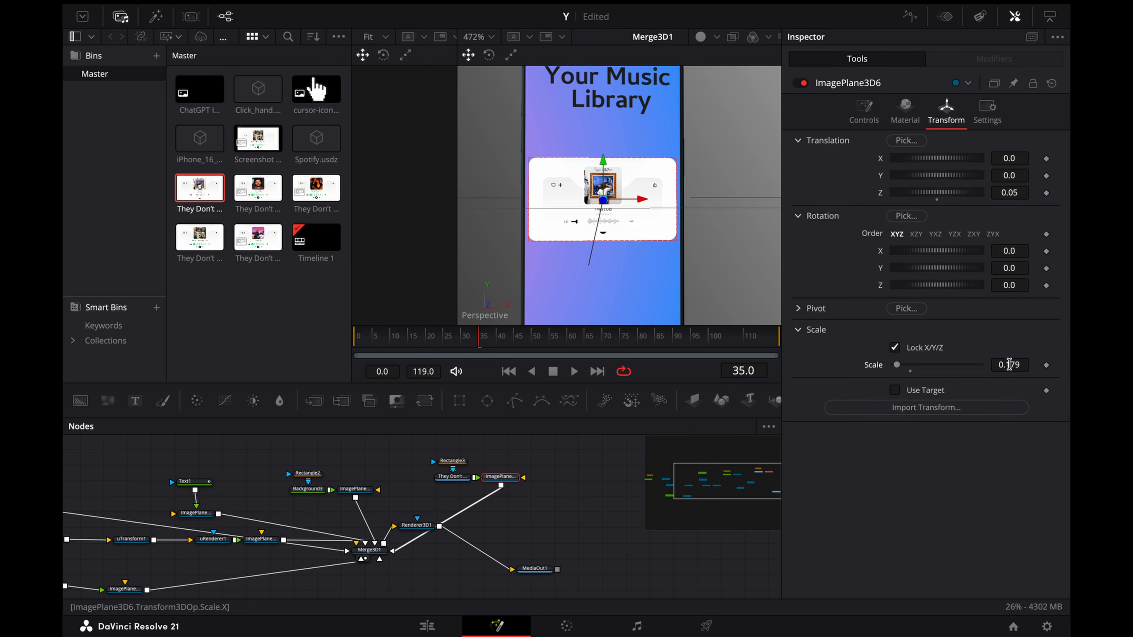
left_click_drag(1010, 365, 1003, 365)
left_click_drag(1009, 192, 1022, 191)
scroll(548, 248, "down", 5)
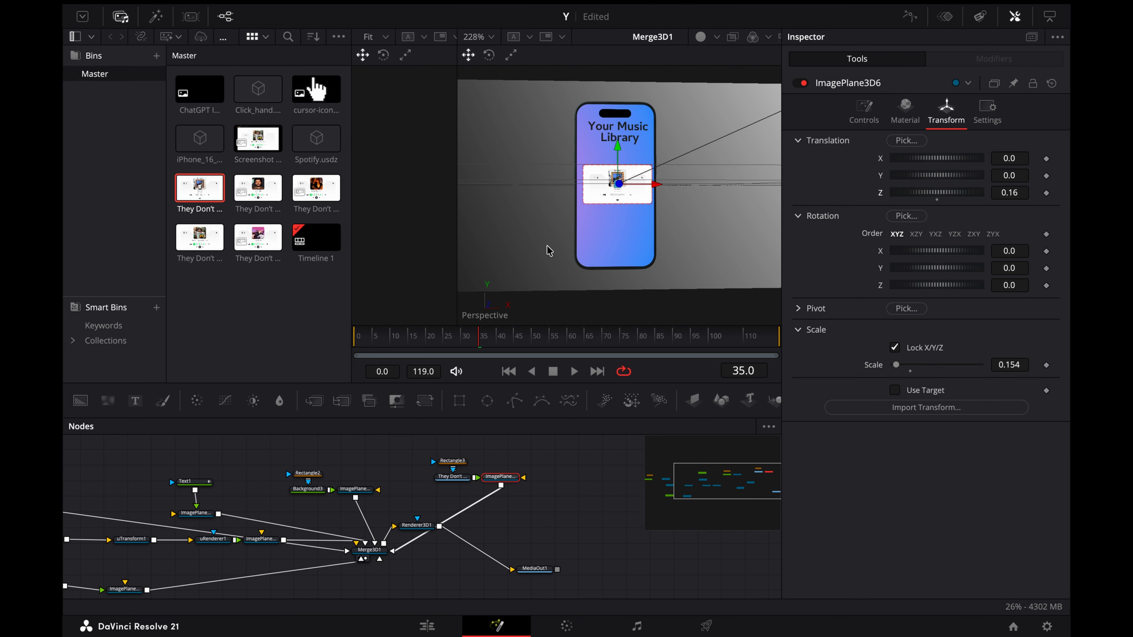
scroll(547, 248, "right", 4)
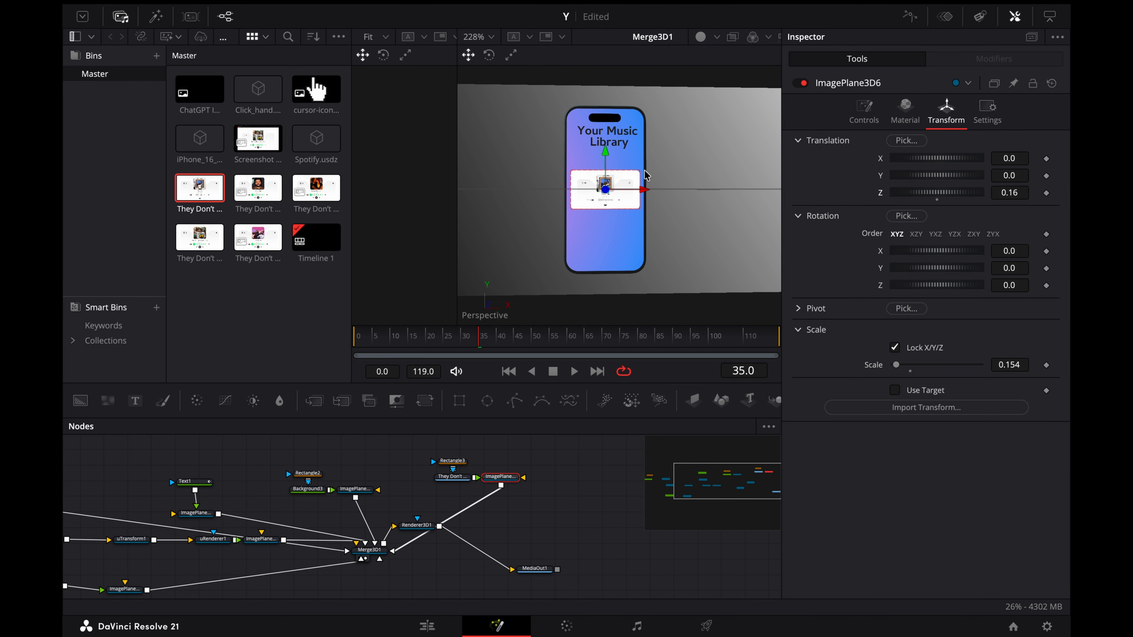
left_click_drag(648, 194, 579, 192)
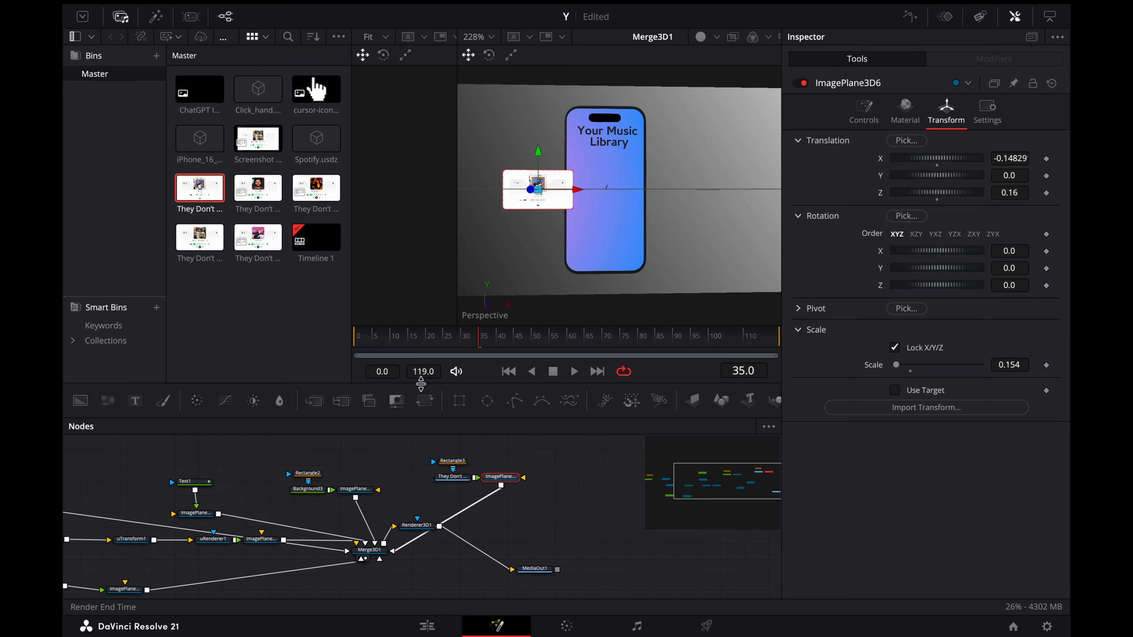
Step: Add the second "They Don't Really Care about us" clip with its own image plane connected to Merge3D1, masked by a copy of Rectangle3
left_click(514, 500)
scroll(514, 499, "right", 3)
left_click_drag(322, 546, 327, 510)
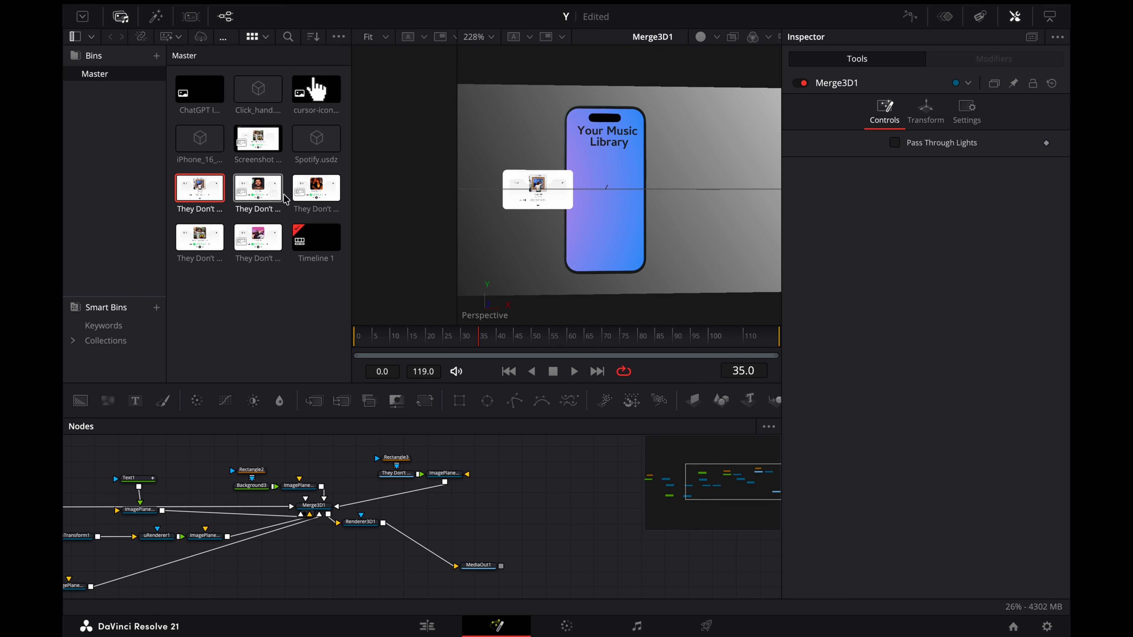
left_click_drag(256, 182, 529, 480)
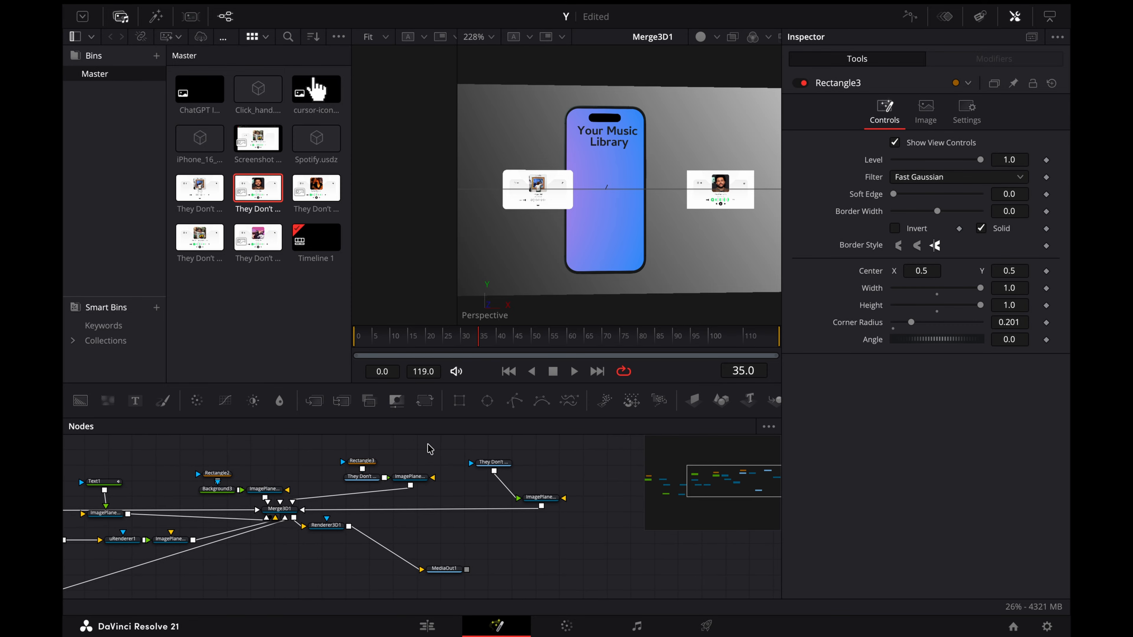
left_click(429, 447)
key("super+v")
scroll(458, 455, "up", 1)
Step: Duplicate the second card's rectangle, clip and image plane nodes twice and arrange both copies below Merge3D1
left_click_drag(447, 461, 560, 536)
key("super+c")
scroll(535, 533, "down", 2)
scroll(328, 543, "down", 3)
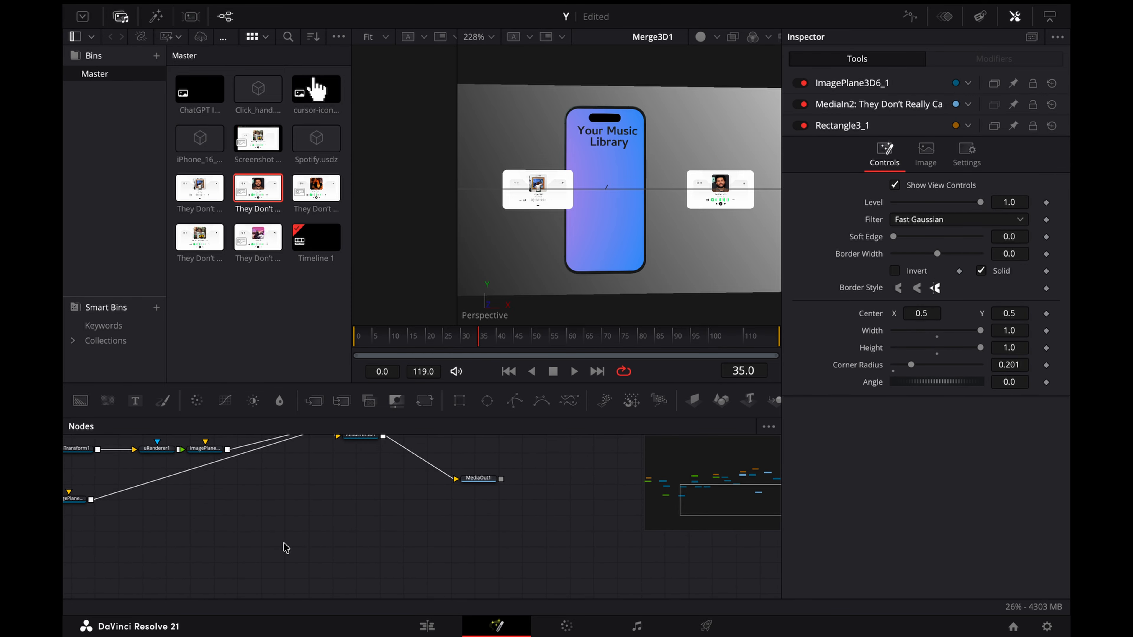
key("super+v")
scroll(329, 543, "up", 2)
scroll(394, 573, "down", 1)
left_click(374, 562)
left_click_drag(379, 592, 351, 523)
scroll(460, 524, "down", 1)
key("super+v")
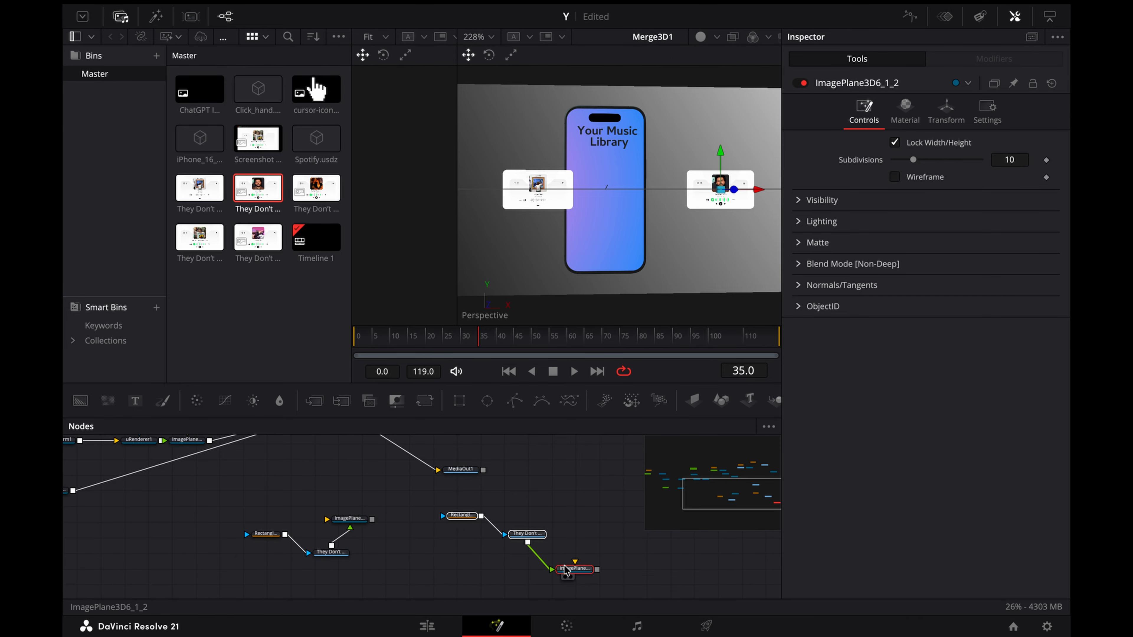
left_click_drag(496, 538, 421, 512)
left_click(491, 513)
Step: Connect both copied image planes to Merge3D1 and replace their clips, MediaIn2_2 with the third music card and MediaIn2_1 with the fifth
scroll(504, 515, "up", 2)
scroll(504, 515, "left", 2)
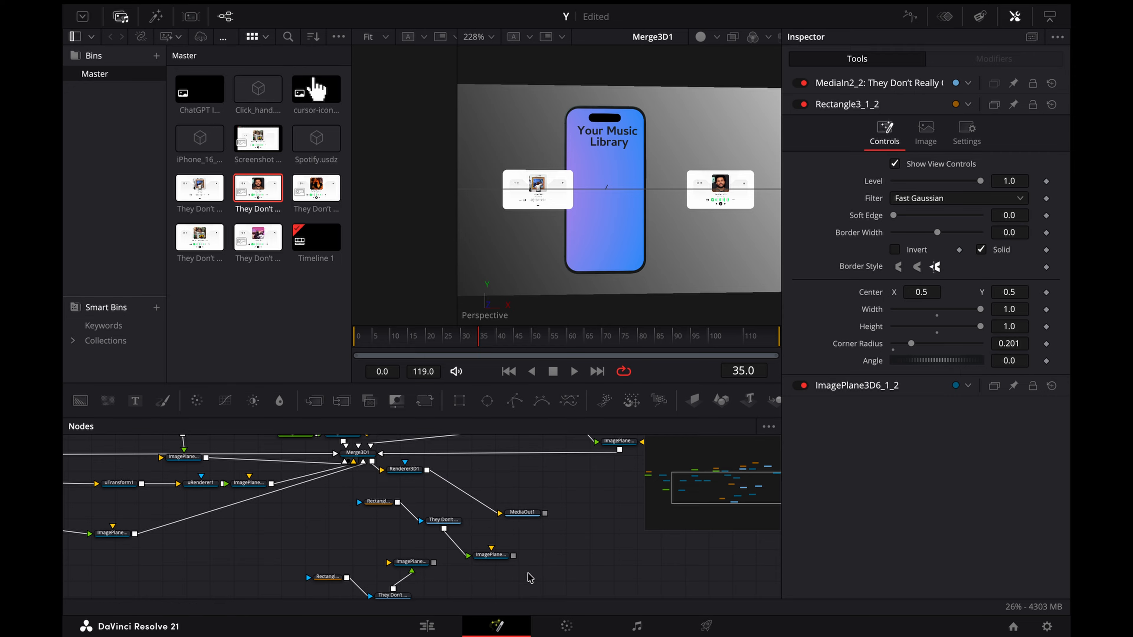
left_click_drag(513, 555, 363, 458)
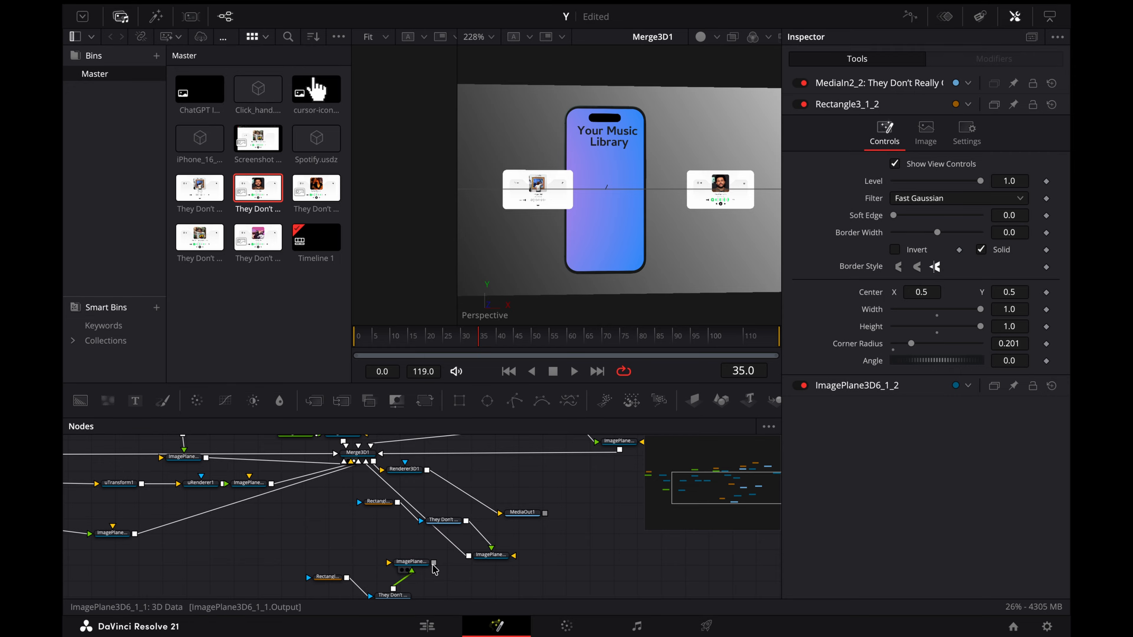
left_click_drag(311, 188, 442, 520)
left_click(684, 304)
left_click_drag(257, 236, 391, 592)
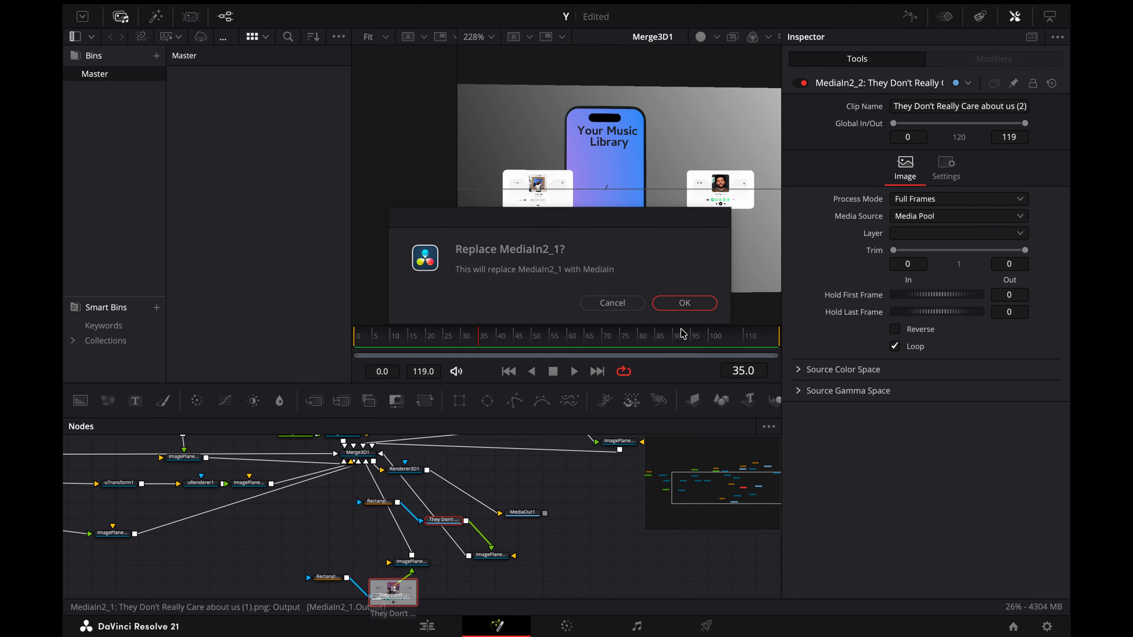
left_click(681, 304)
Step: Move ImagePlane3D6_1_1 below the phone's right-hand card and ImagePlane3D6_1_2 to the phone's lower left, at X about -0.198, Y about -0.137
left_click(410, 535)
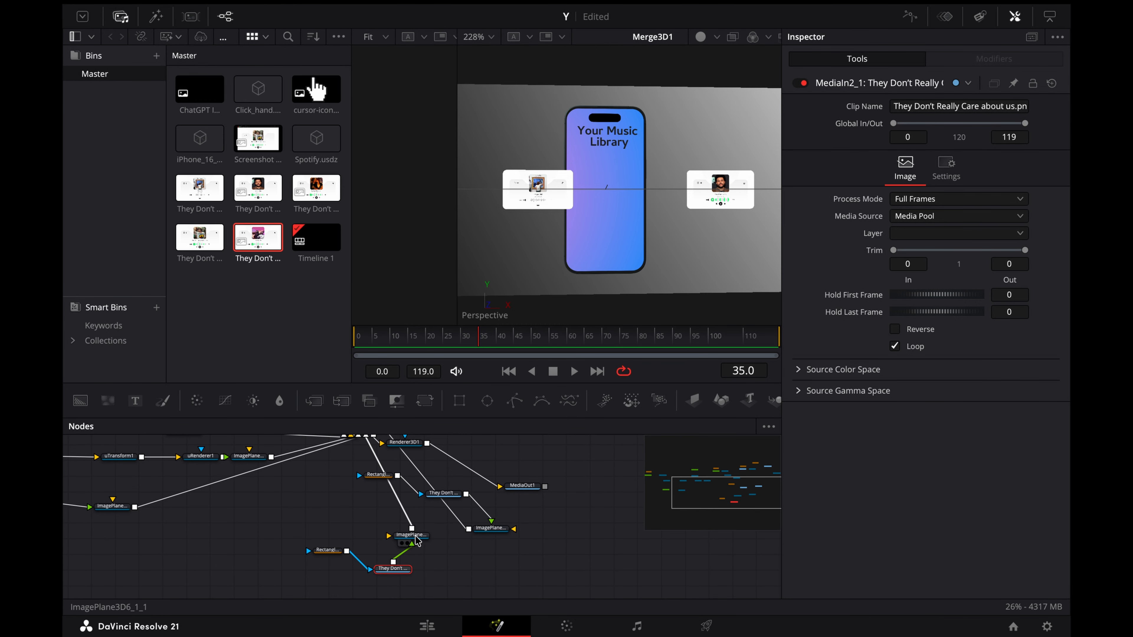
left_click_drag(721, 158, 652, 263)
left_click(488, 527)
left_click_drag(614, 156, 615, 217)
left_click_drag(655, 262, 551, 262)
Step: Move the first card to X about -0.202, Y about 0.071, and raise the second card to the phone's upper right
left_click(535, 174)
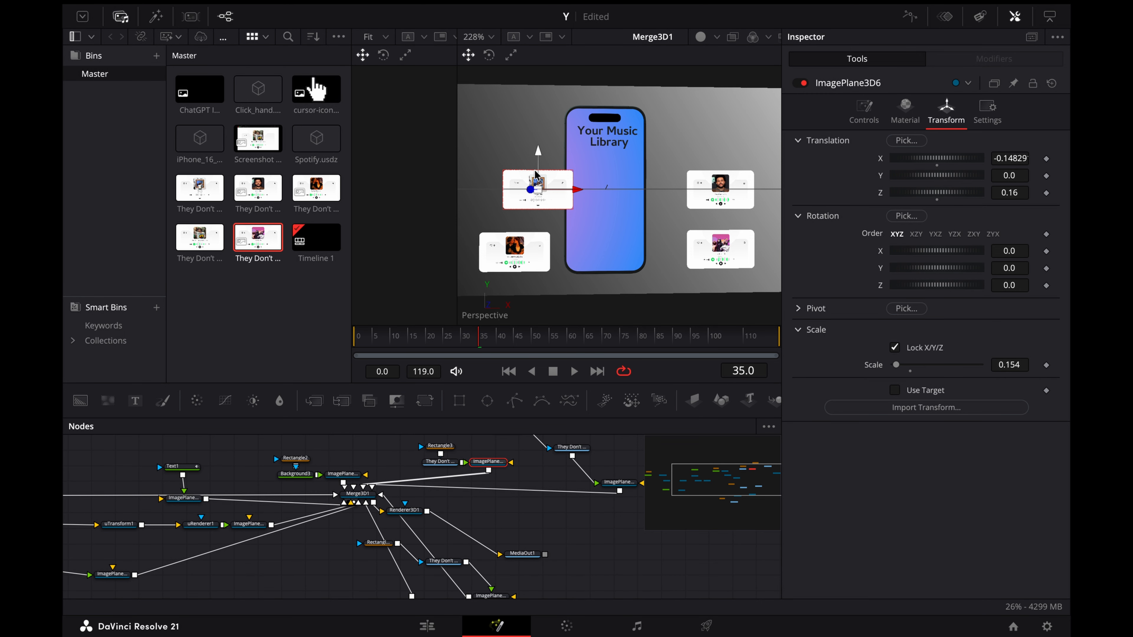
left_click_drag(575, 191, 552, 191)
left_click_drag(516, 152, 515, 119)
left_click(743, 177)
left_click_drag(721, 152, 721, 117)
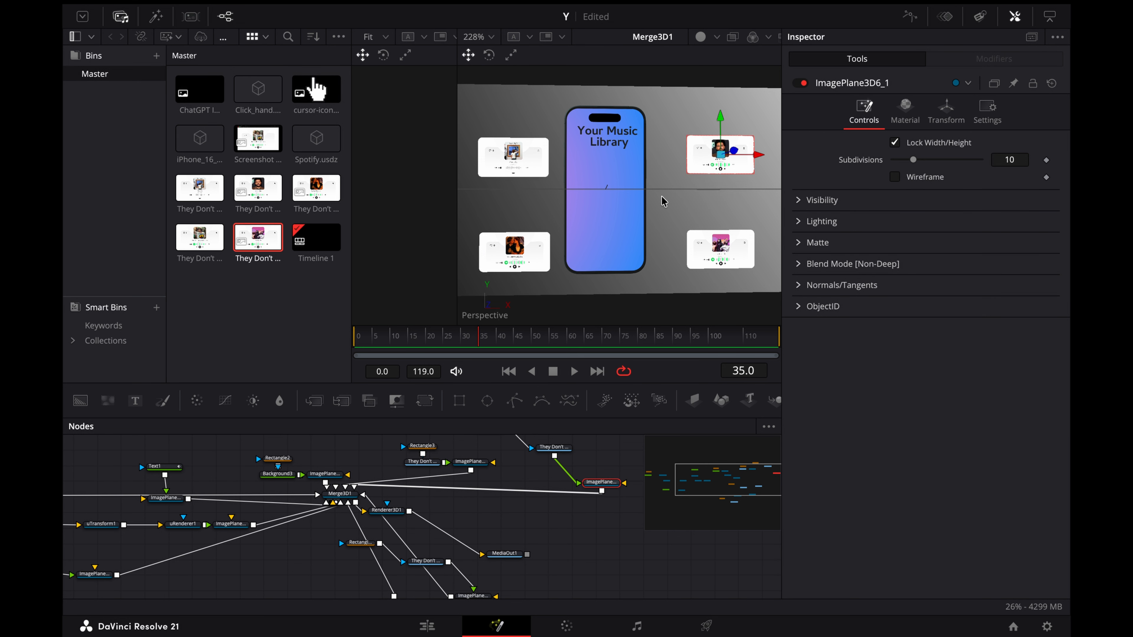
Step: Play the phone scene from the first frame to check the text animation with the four cards around it
left_click(676, 200)
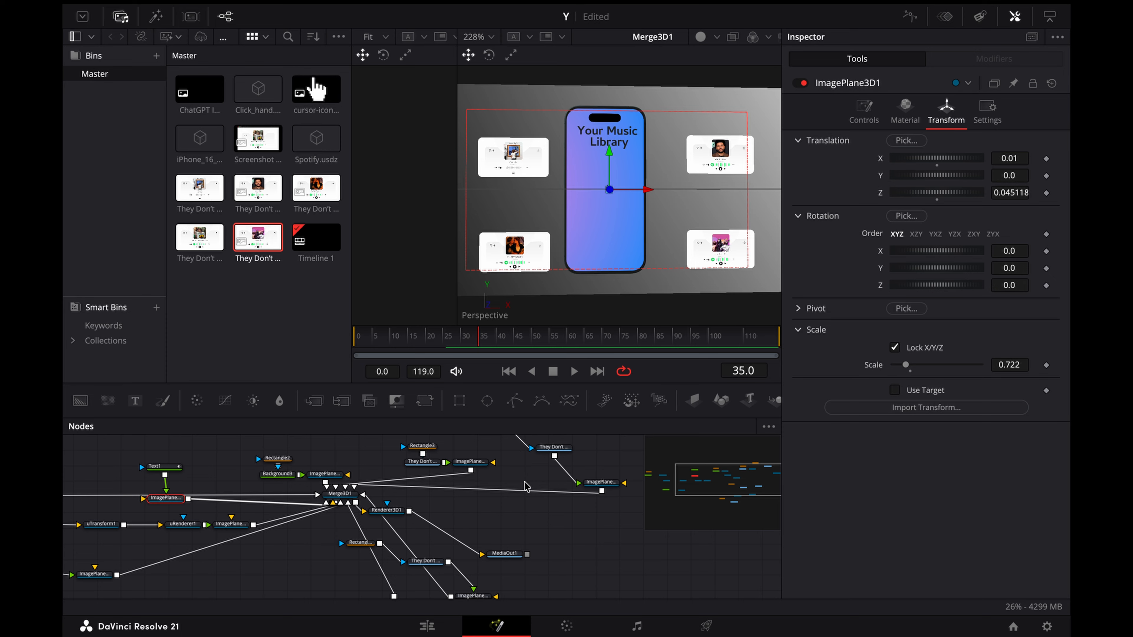
scroll(526, 486, "right", 3)
scroll(526, 486, "down", 2)
scroll(442, 544, "down", 2)
left_click(347, 557)
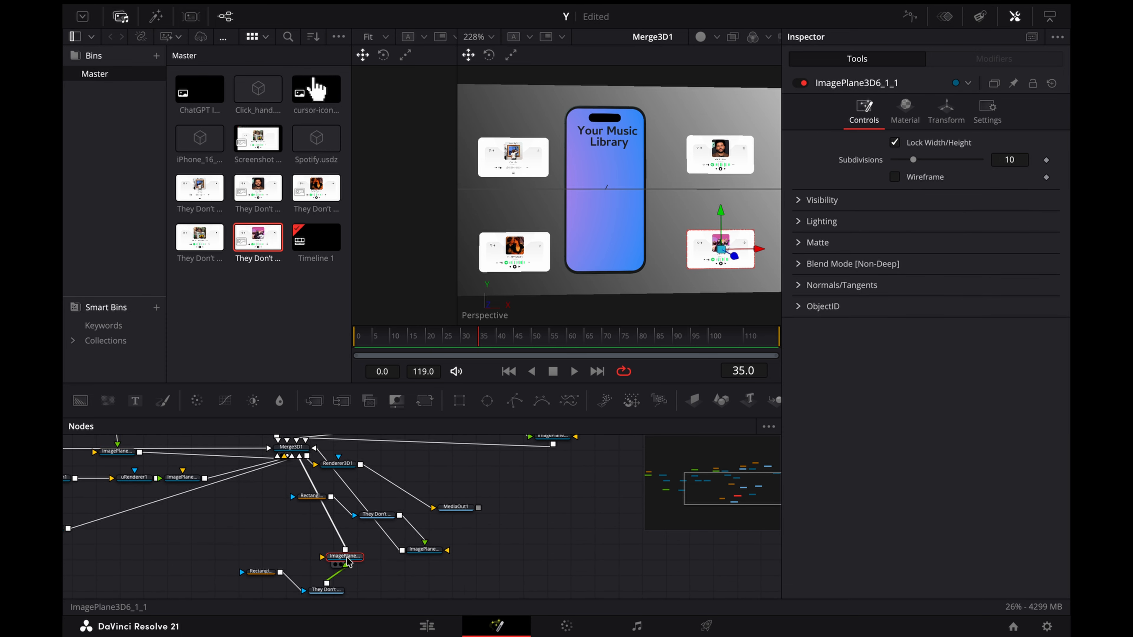
scroll(433, 493, "up", 3)
scroll(434, 492, "left", 2)
left_click_drag(368, 335, 350, 334)
key("space")
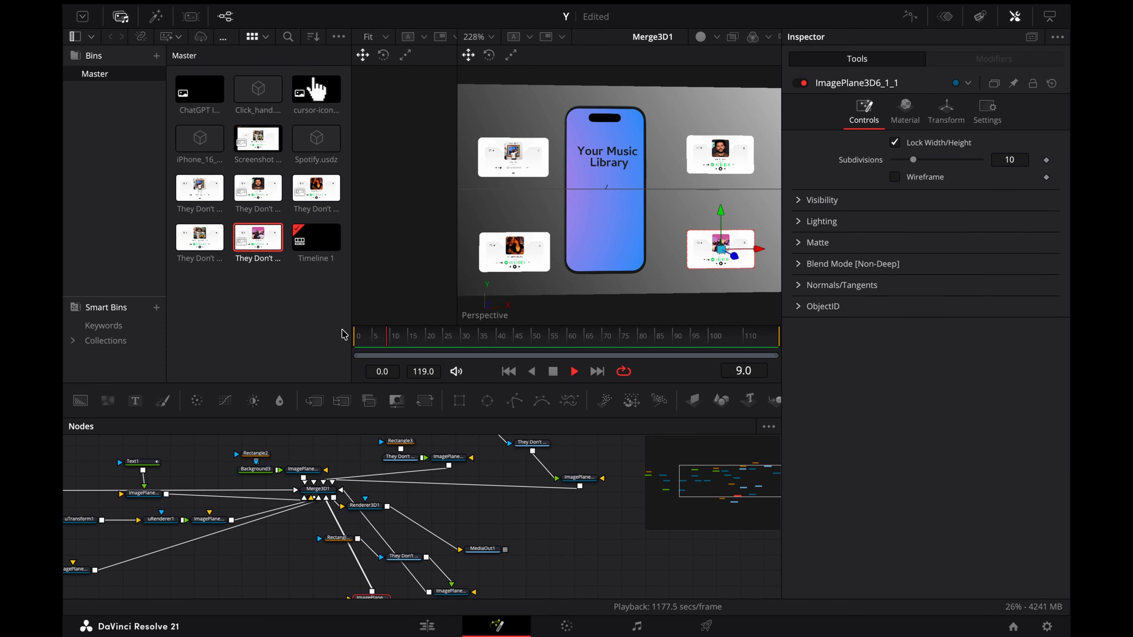
key("space")
scroll(393, 549, "down", 1)
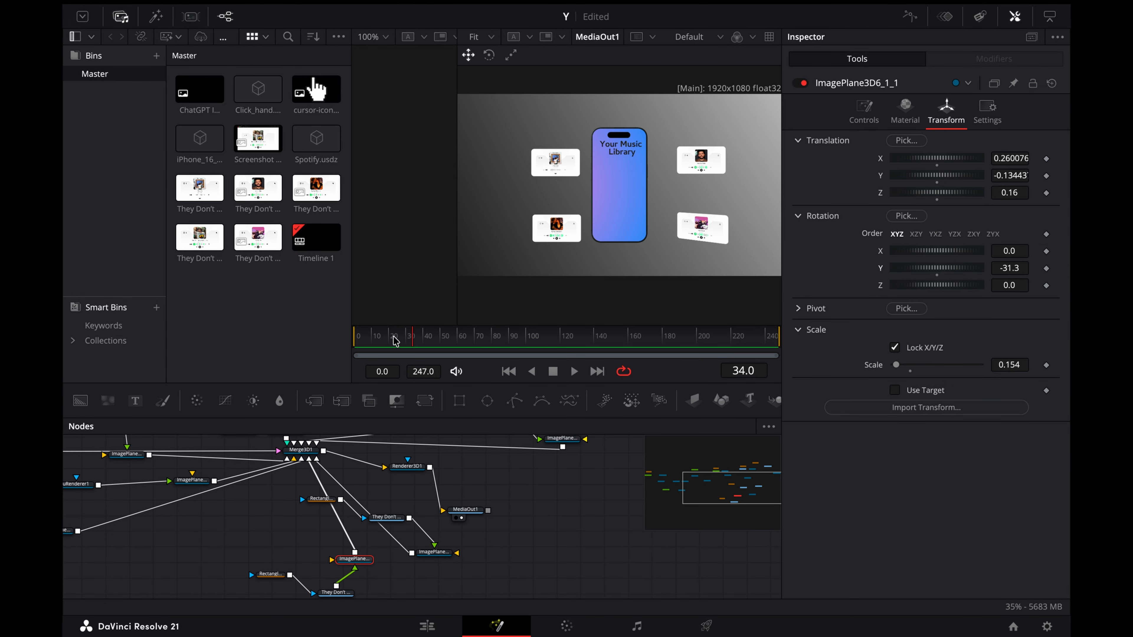
Step: At frame 40, set ImagePlane3D6_1_1's Y Rotation to -31.3 and keyframe its Translation and Y Rotation
left_click(361, 338)
left_click_drag(361, 340, 426, 339)
left_click(1045, 268)
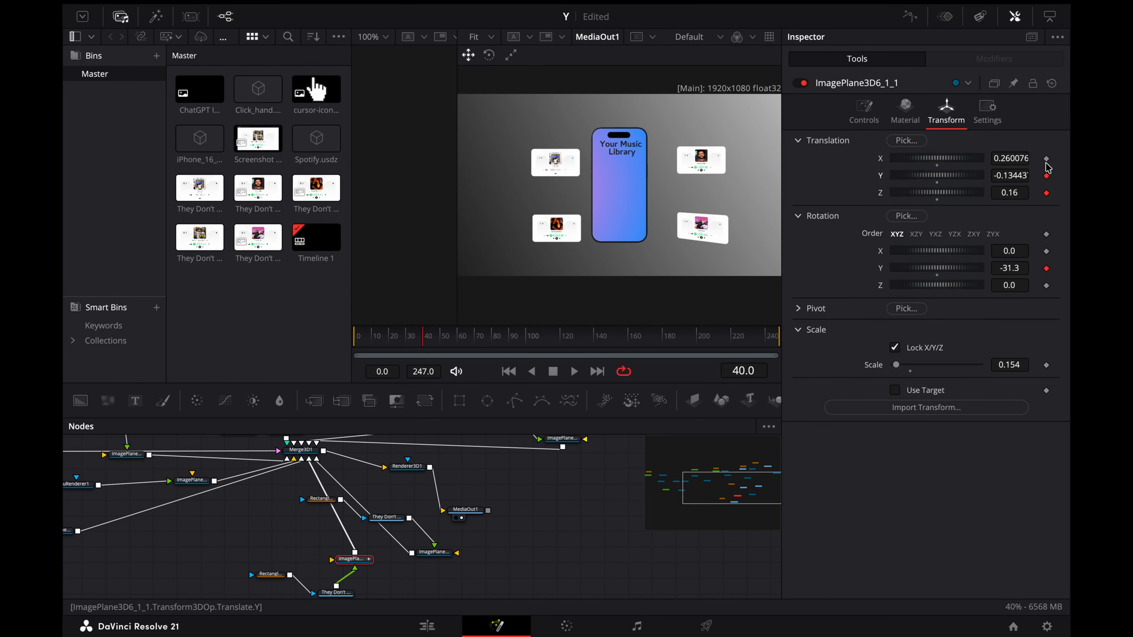
Step: At frame 140, set ImagePlane3D6_1_1's Y Rotation to 0 and move the card onto the phone at X about -0.001, Y about 0.031
left_click_drag(588, 336, 593, 336)
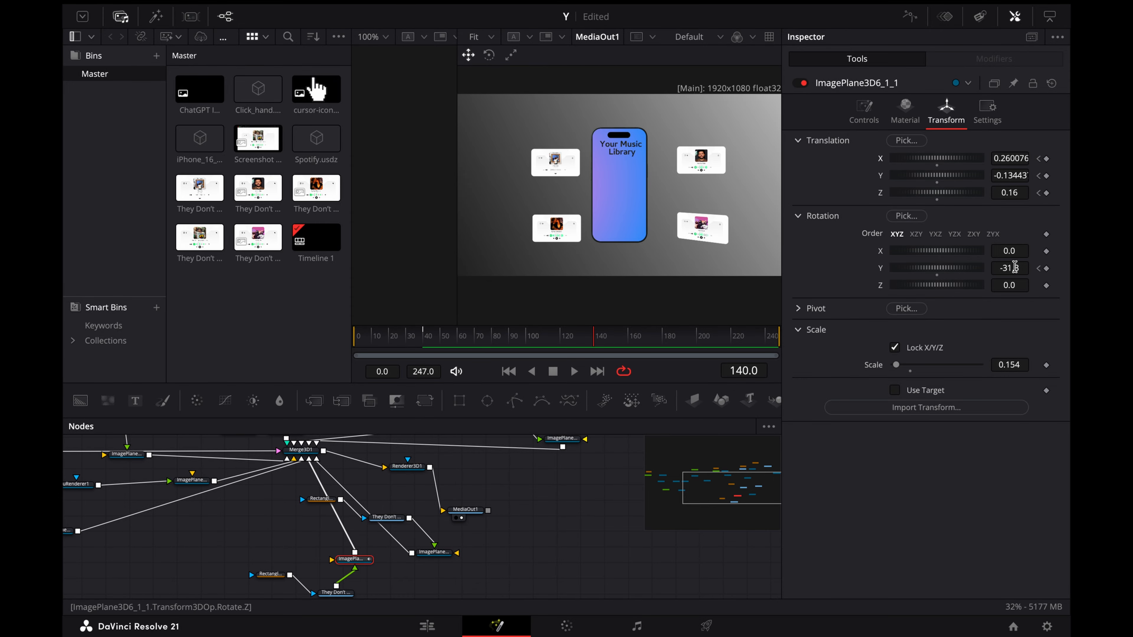
type("0")
key("Return")
left_click_drag(1019, 155, 1095, 173)
left_click_drag(1014, 191, 979, 191)
key("super+z")
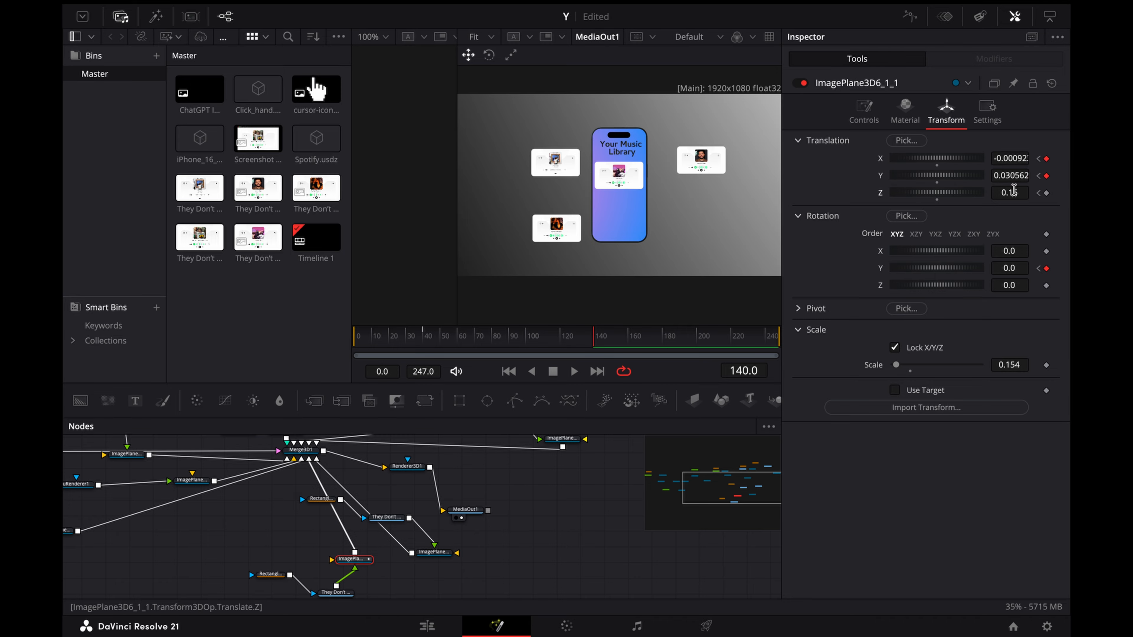
Step: Keyframe the card's Scale at frame 40, then at frame 140 shrink it to 0.105 and move it to X about -0.026, Y about 0.051
left_click(1038, 269)
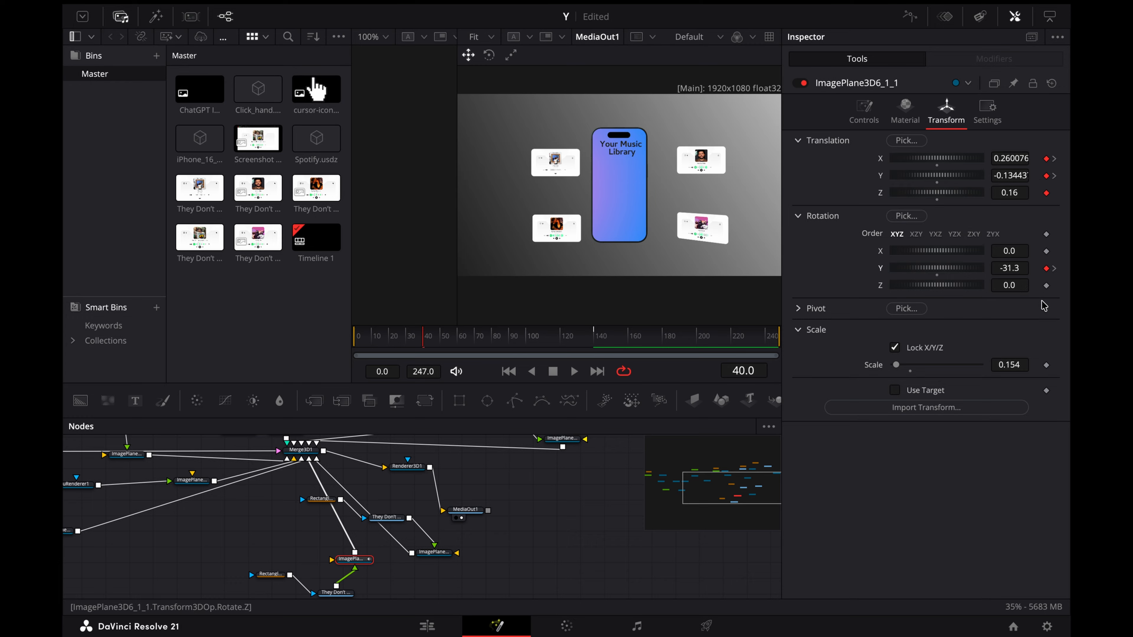
left_click(1054, 268)
left_click_drag(1009, 365, 983, 365)
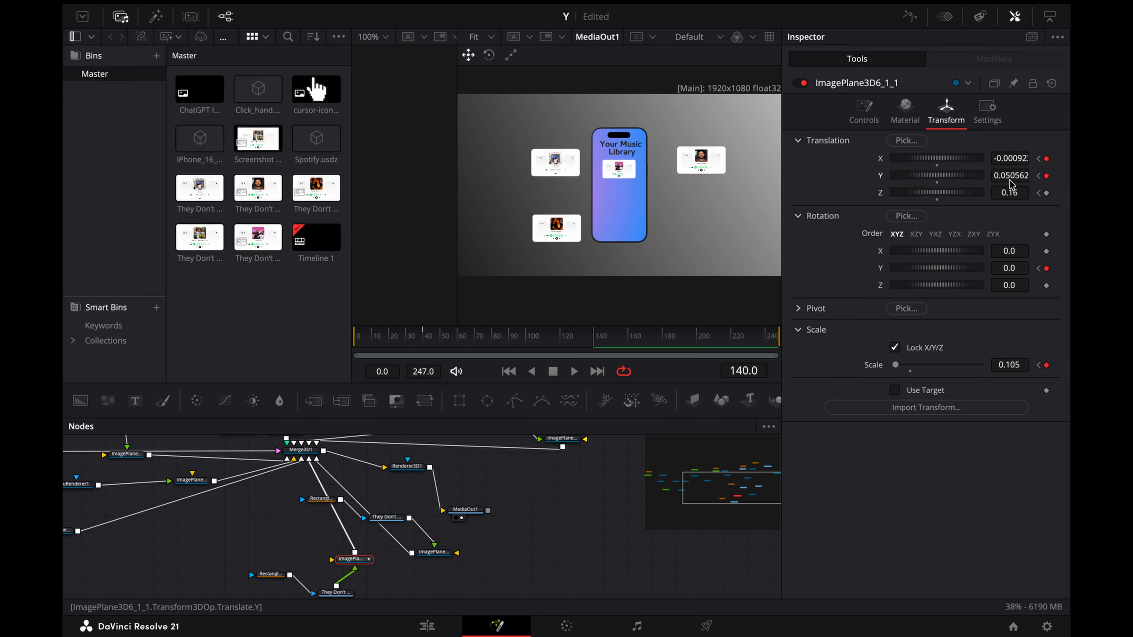
left_click_drag(1007, 158, 992, 159)
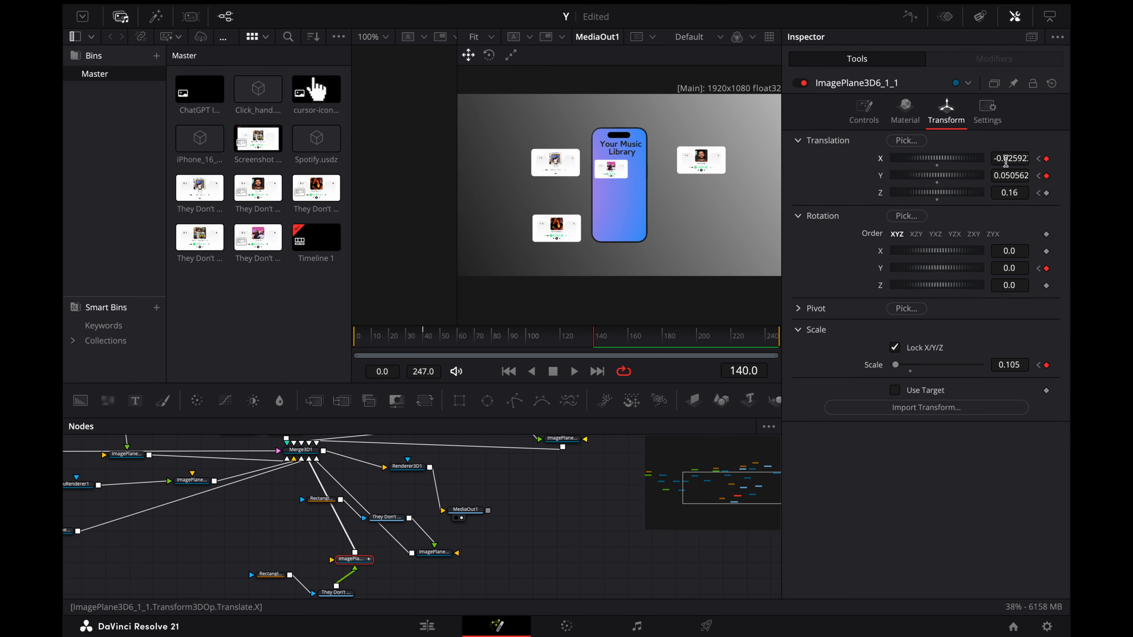
Step: Ease ImagePlane3D6_1_1's offset, rotation and scale keyframes into smooth curves in the Spline editor
scroll(552, 532, "left", 3)
left_click(916, 16)
left_click_drag(552, 489, 429, 489)
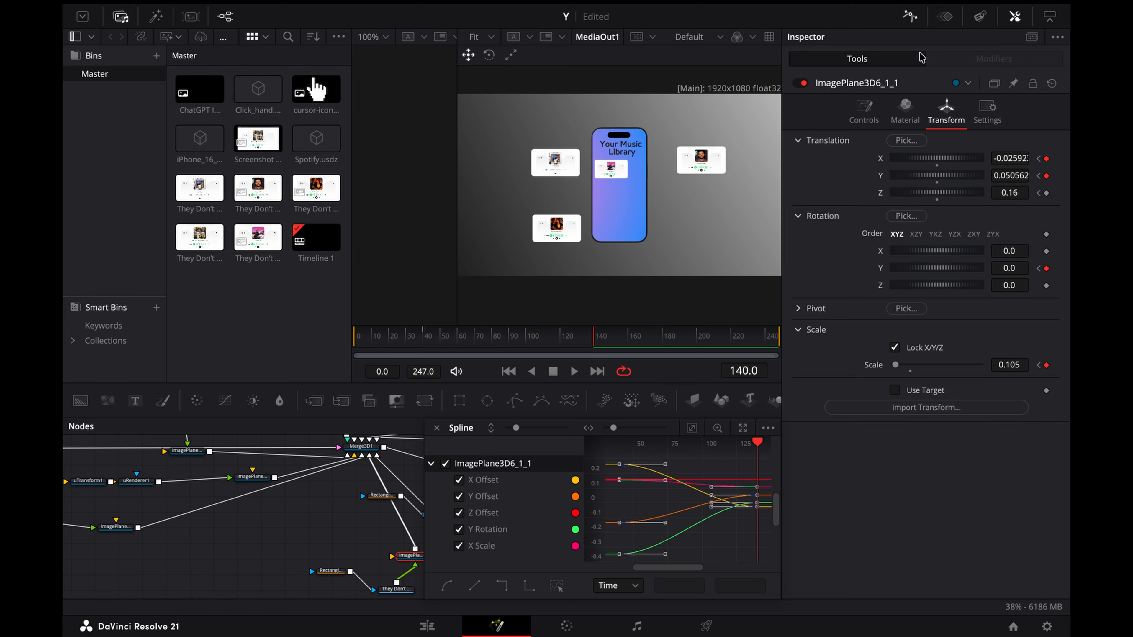
left_click(436, 427)
Step: Keyframe ImagePlane3D6_1_2's Translation, Rotation and Scale at frame 140
left_click(511, 551)
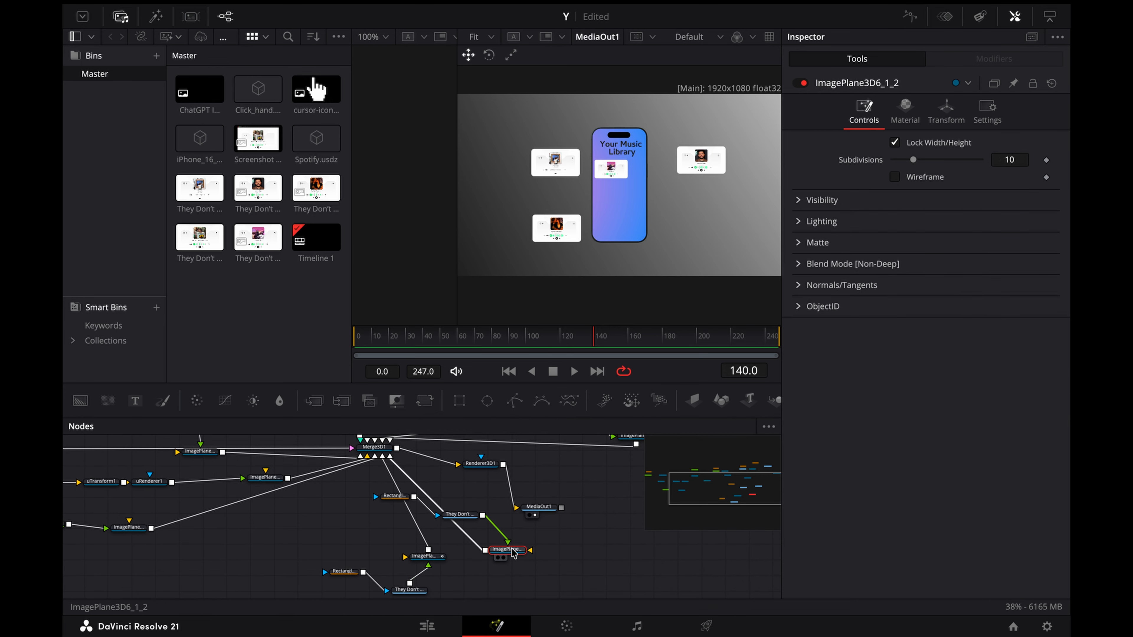
left_click(946, 111)
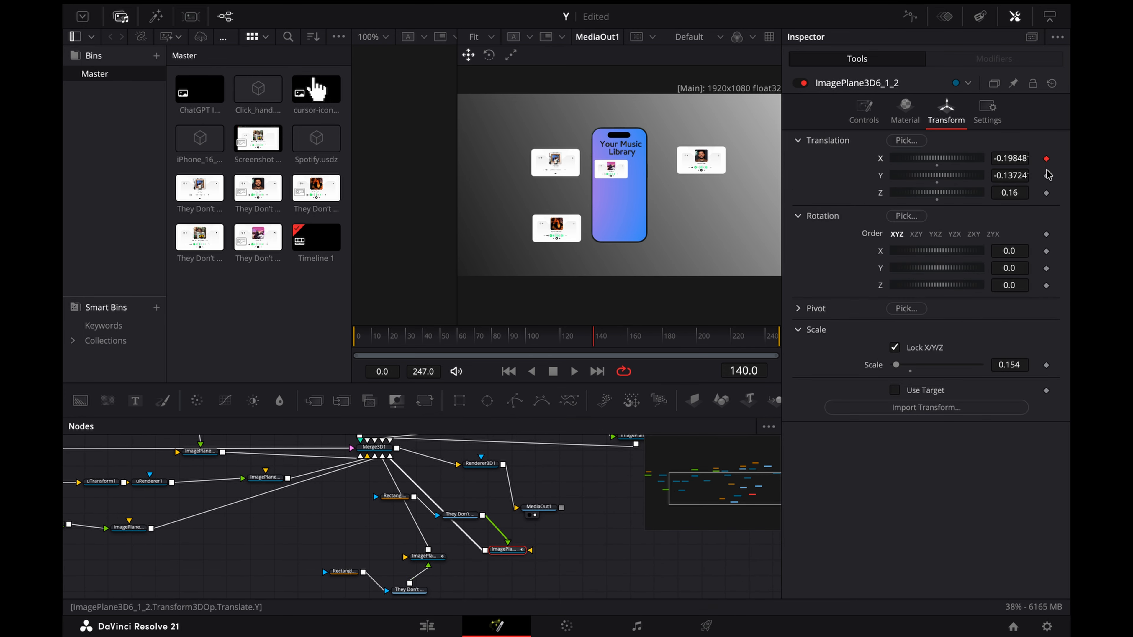
left_click(1046, 268)
left_click(1046, 286)
Step: At frame 0, set ImagePlane3D6_1_2's Y Rotation to 35.5 and keyframe its Translation, Rotation and Scale
left_click_drag(517, 331, 323, 348)
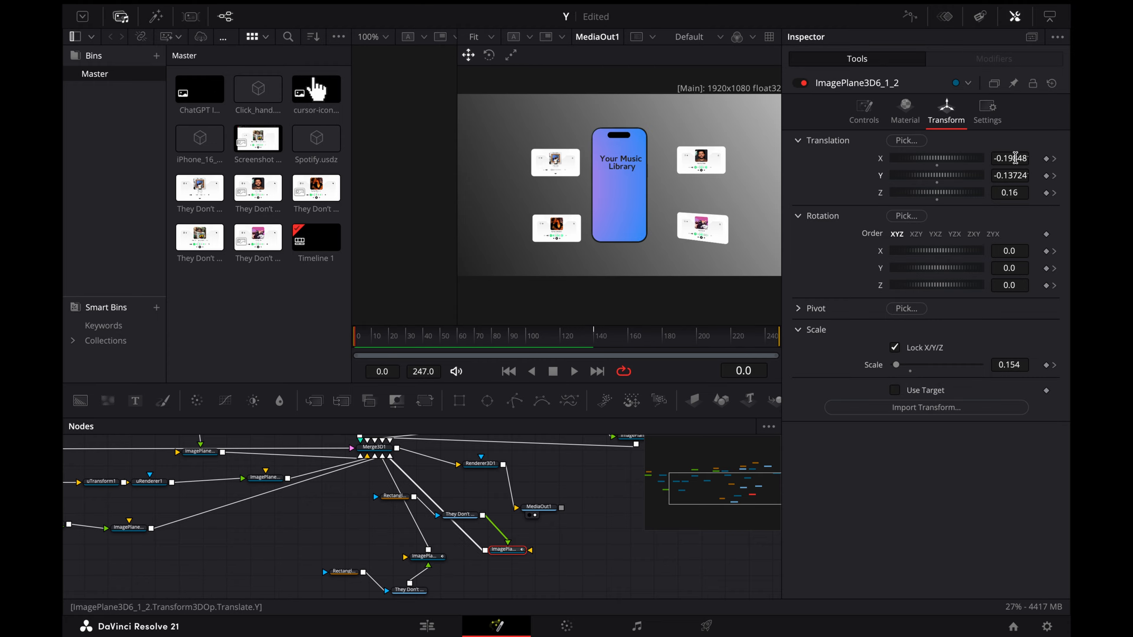
left_click_drag(1008, 271, 1048, 272)
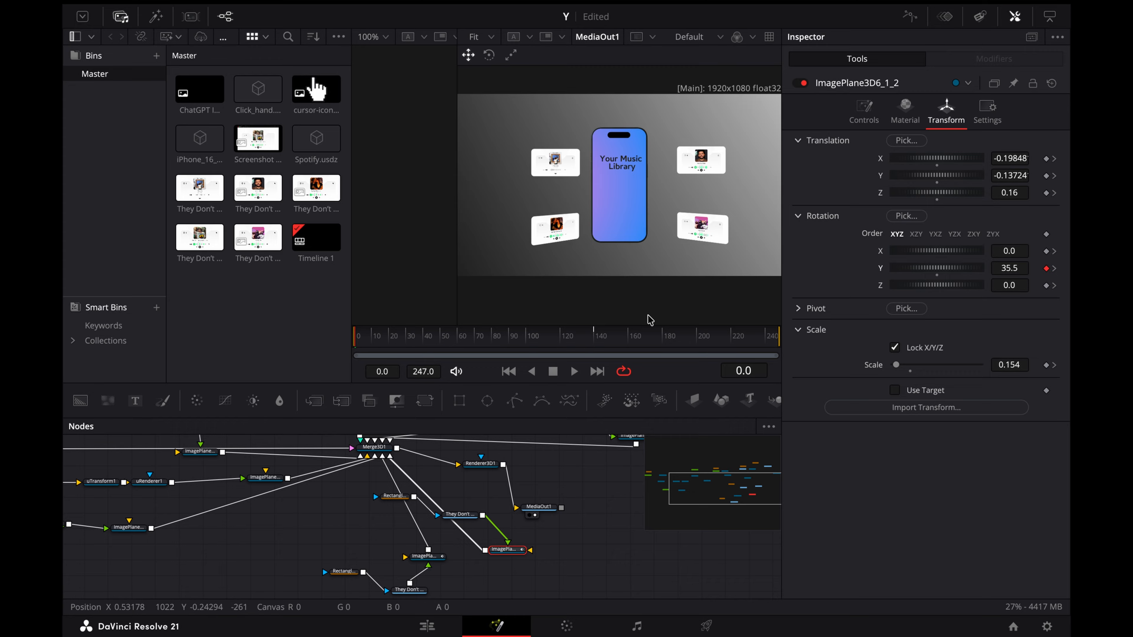
left_click(1053, 365)
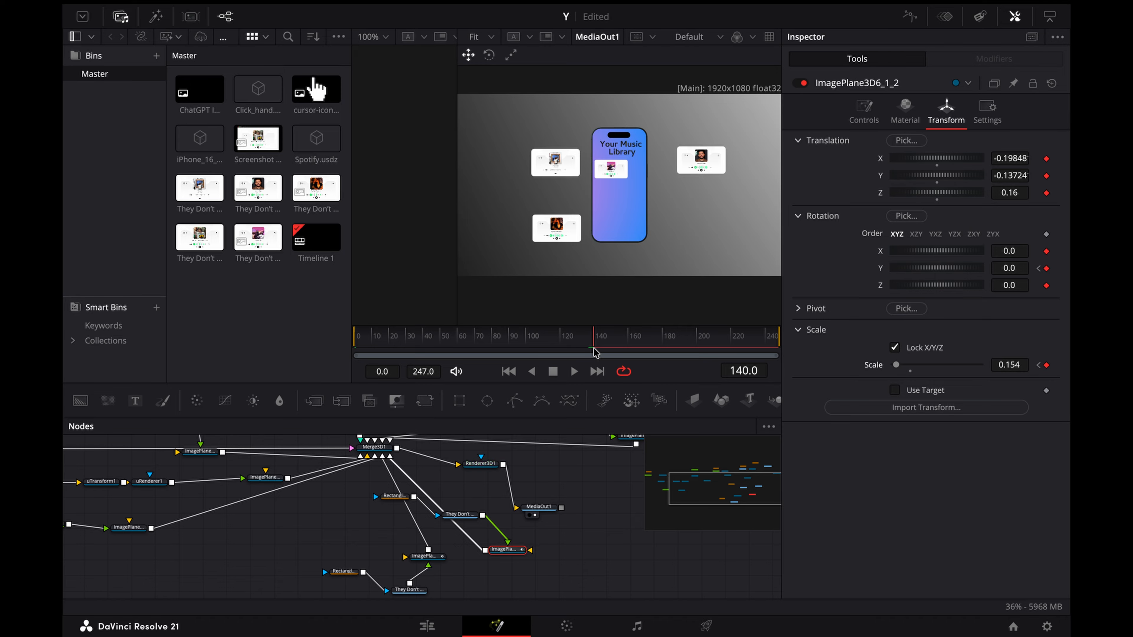
left_click(1037, 269)
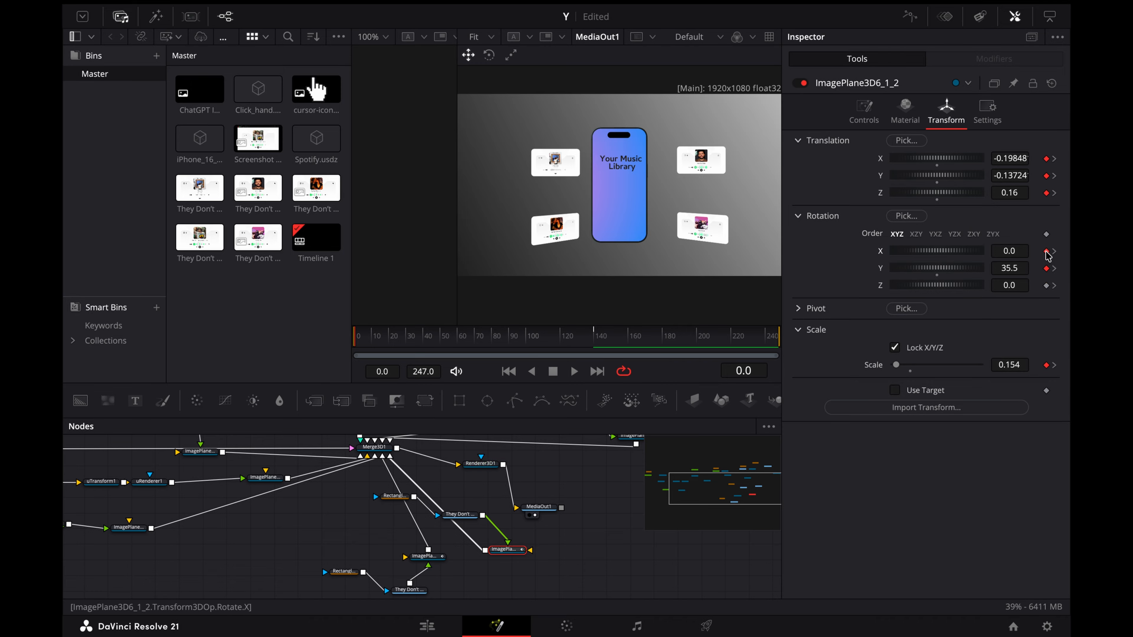
Step: At frame 140, shrink ImagePlane3D6_1_2 to Scale 0.105 and move it onto the phone at X about 0.016, Y about 0.005, Z 0.23
left_click(1054, 268)
left_click_drag(1004, 158, 1051, 175)
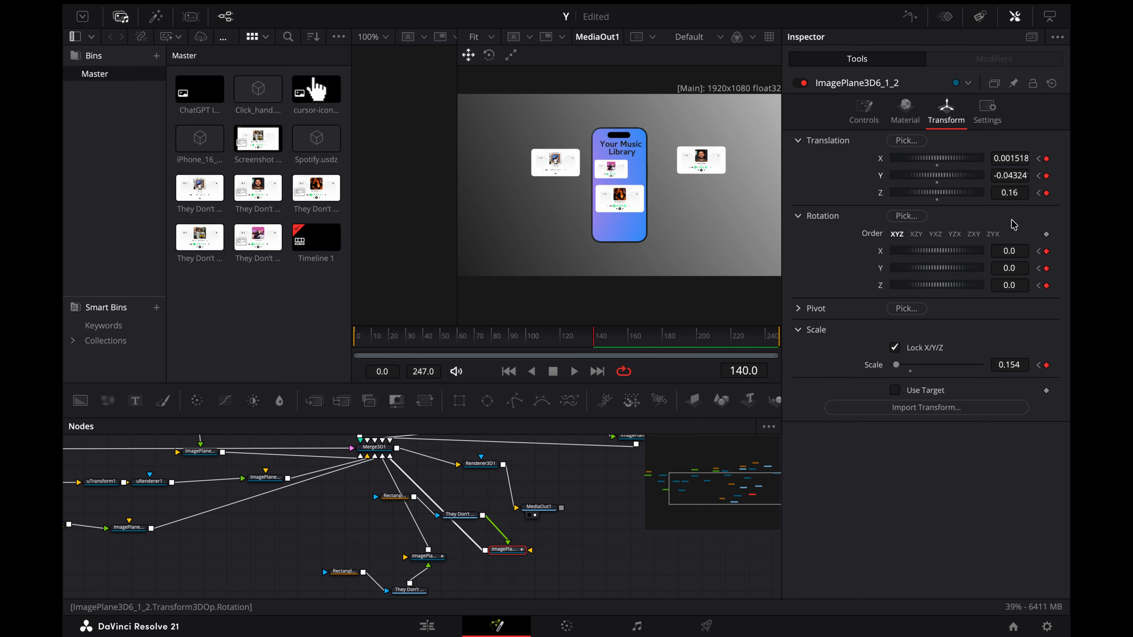
left_click_drag(1006, 364, 984, 364)
mouse_move(1015, 160)
left_mouse_down()
mouse_move(1025, 175)
mouse_move(1011, 187)
mouse_move(1017, 175)
mouse_move(1008, 175)
left_mouse_up()
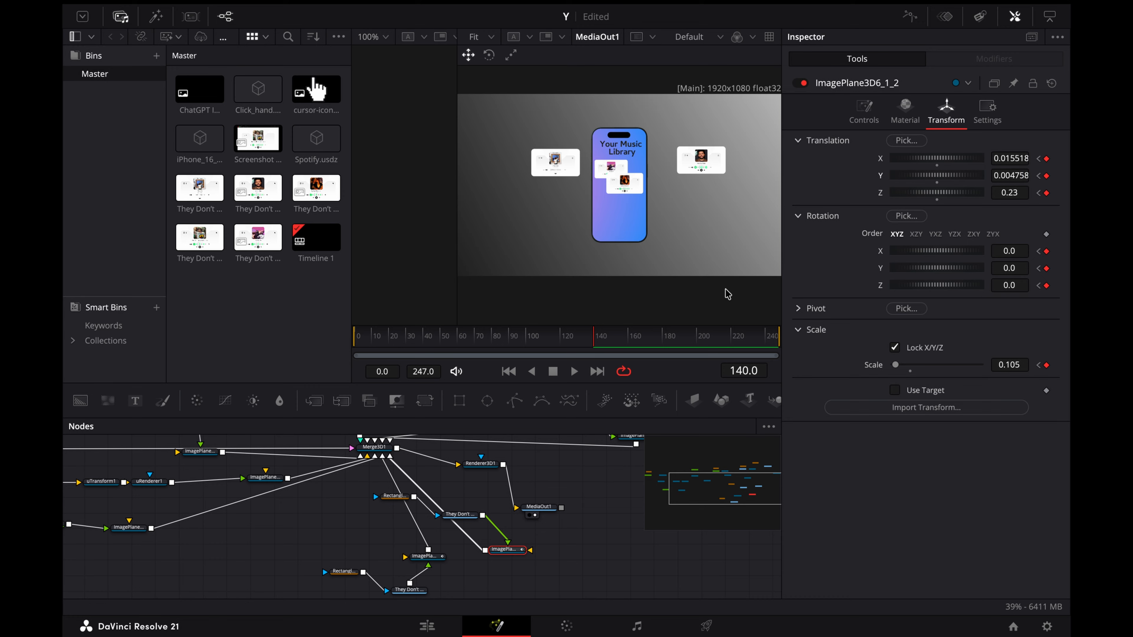
Step: Keyframe ImagePlane3D6's Translation and Rotation at frame 140
scroll(533, 492, "up", 4)
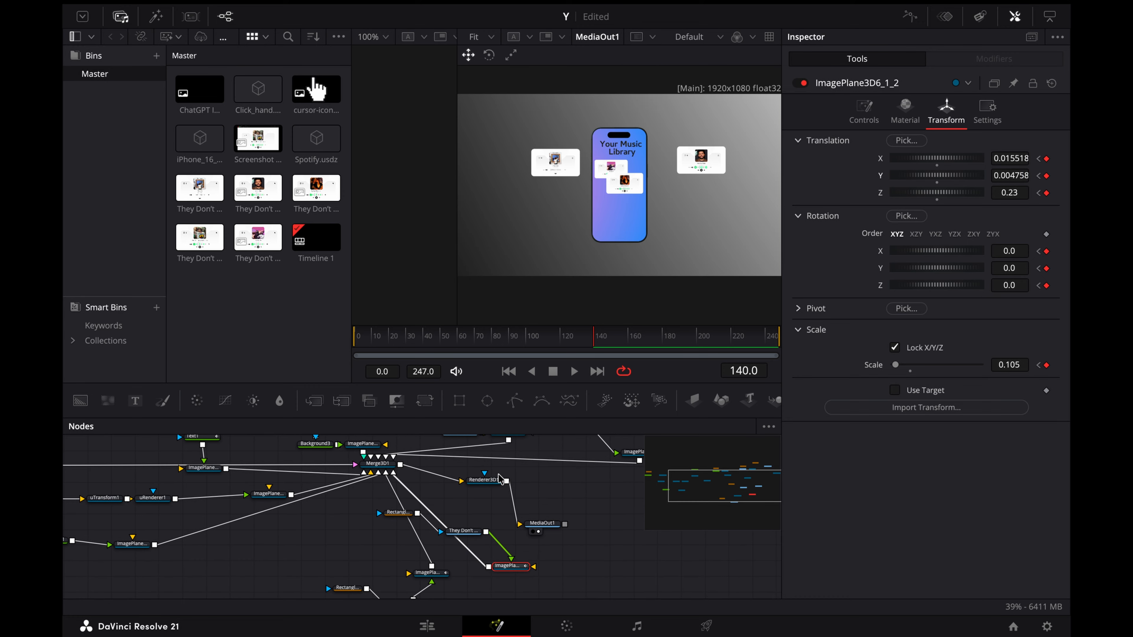
left_click(517, 483)
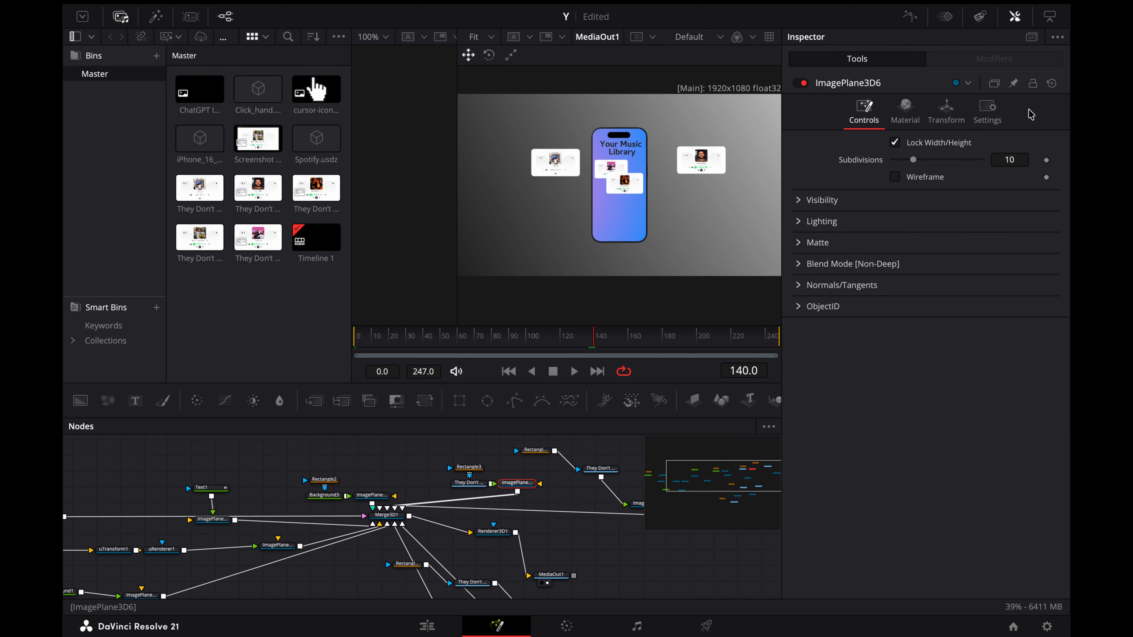
left_click(946, 109)
left_click(1046, 176)
left_click(1046, 193)
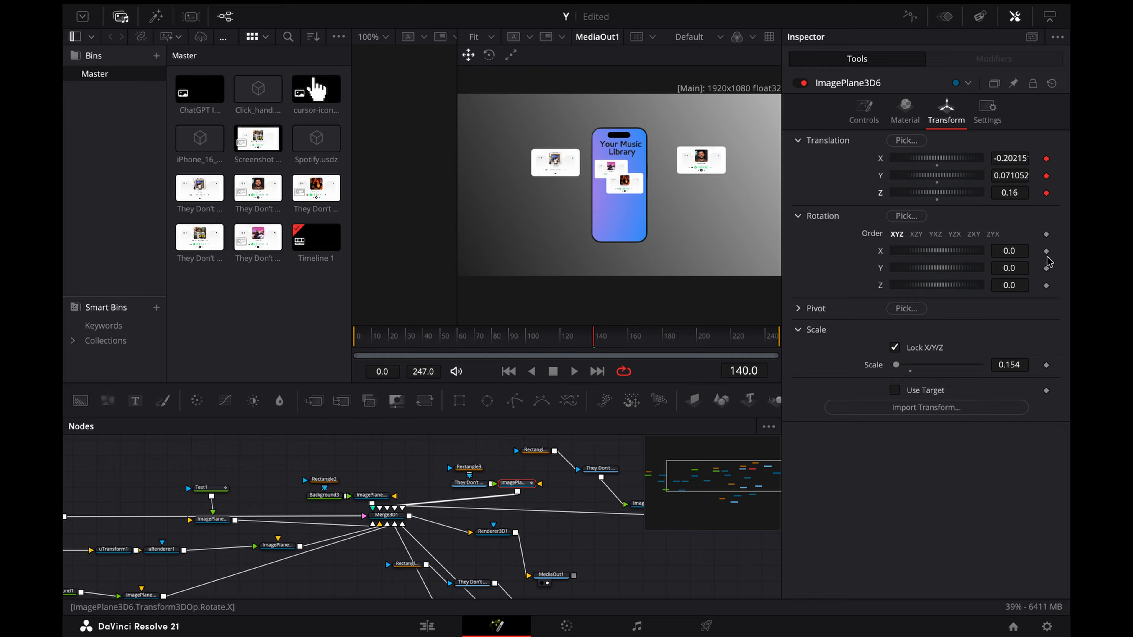
left_click(1046, 285)
Step: At frame 0, keyframe ImagePlane3D6's Translation and Rotation, and tilt the card to Y Rotation 26.0 and Z Rotation -14.1
left_click_drag(361, 337, 342, 337)
left_click(1046, 158)
left_click(1046, 176)
left_click(1046, 193)
left_click(1046, 250)
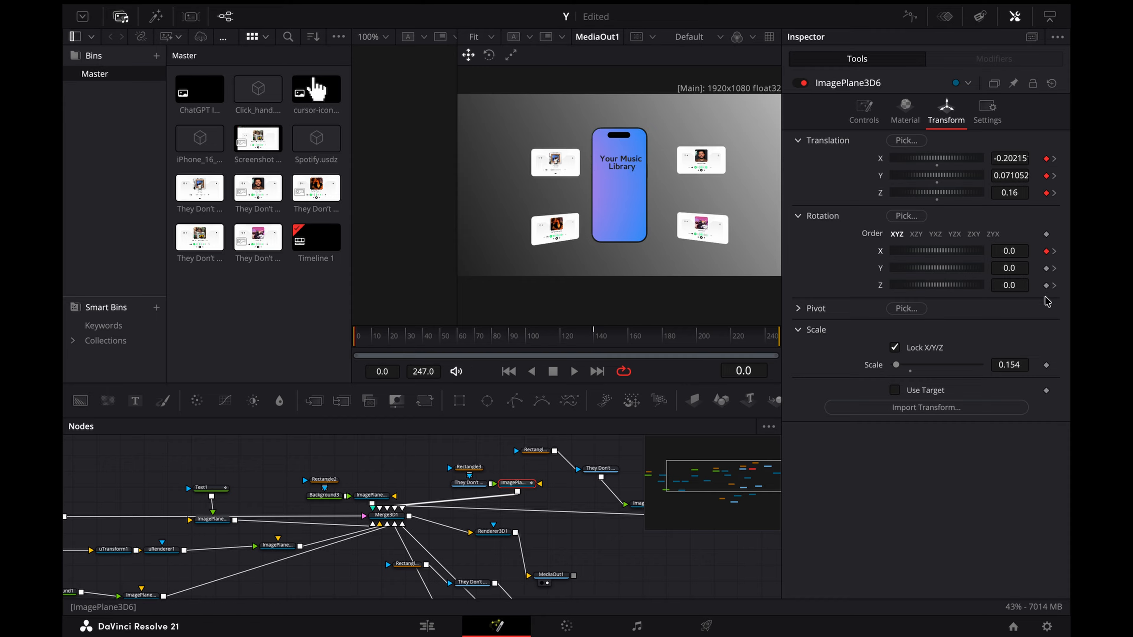
left_click_drag(1009, 268, 992, 285)
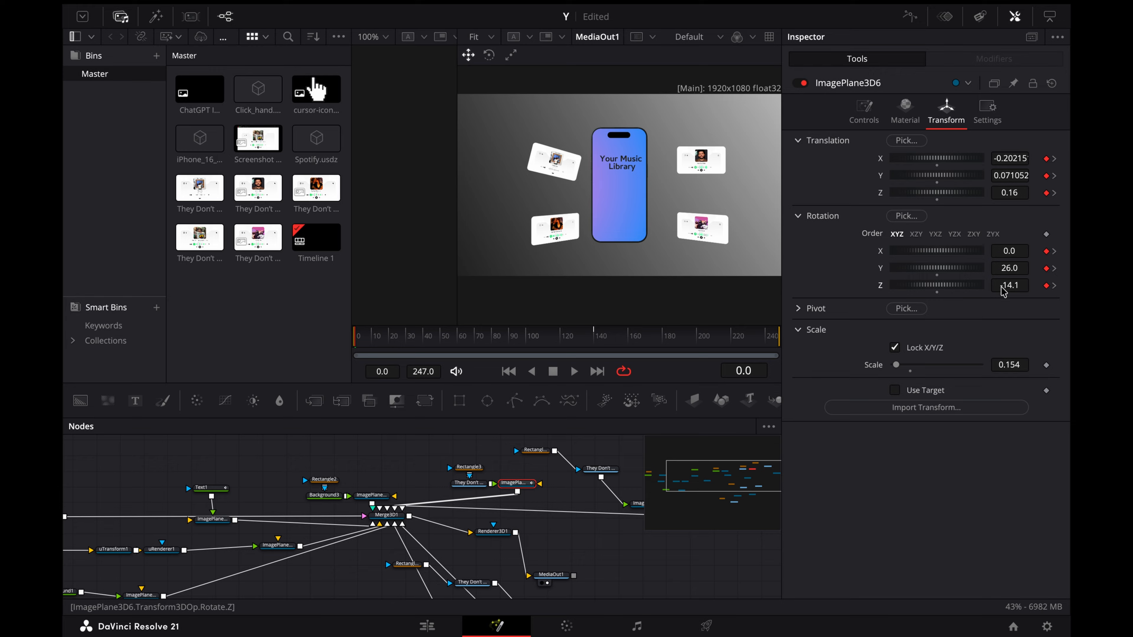
left_click_drag(380, 483, 429, 475)
left_click_drag(304, 495, 396, 487)
scroll(377, 481, "right", 5)
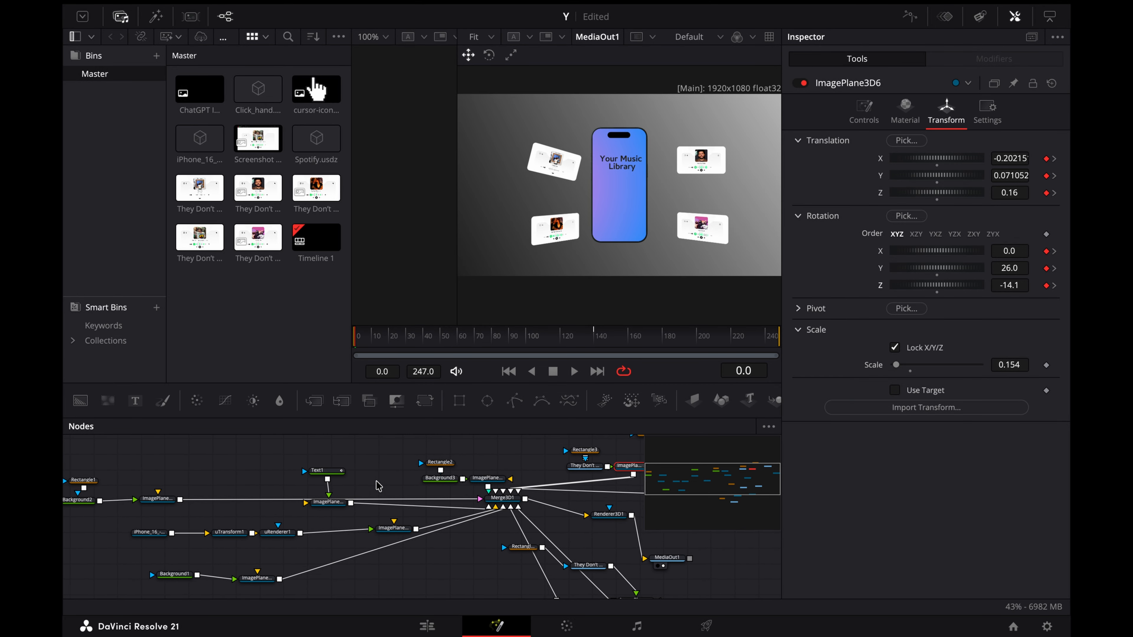
Step: Keyframe the Translation and Rotation of ImagePlane3D6_1 at frame 0
left_click(612, 510)
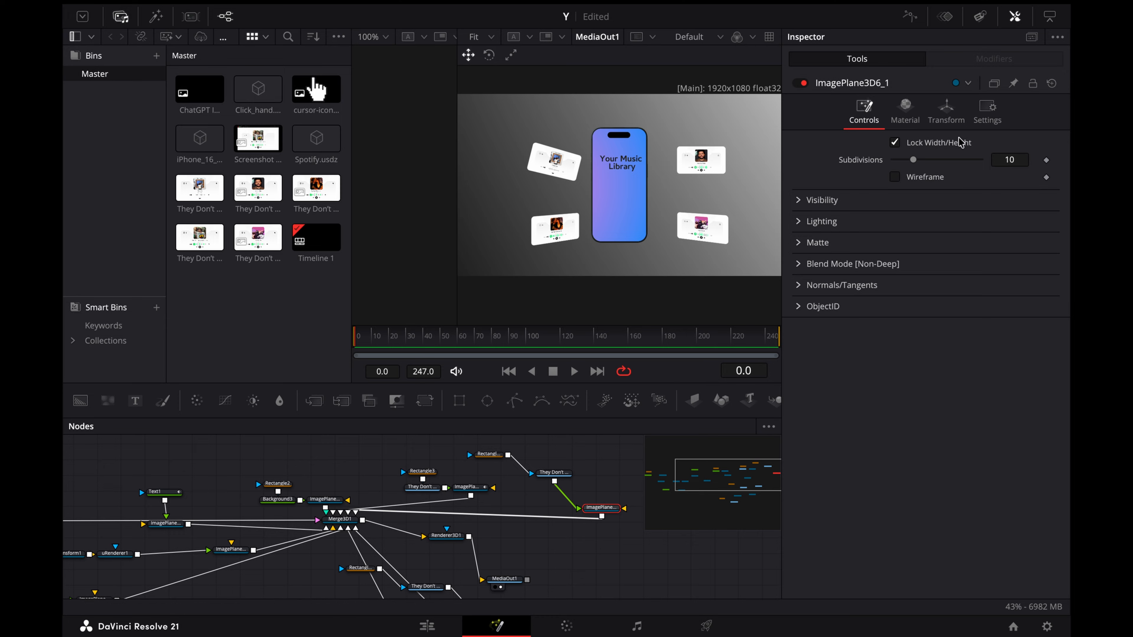
left_click(946, 109)
left_click(1046, 159)
left_click(1045, 175)
left_click(1045, 192)
left_click(1046, 251)
left_click(1045, 268)
left_click(1046, 286)
Step: Keyframe ImagePlane3D6_1's Translation and Rotation at frame 140, and tilt the card to Y Rotation -45.5 at frame 0
left_click(593, 339)
left_click(1045, 158)
left_click(1046, 175)
left_click(1045, 192)
left_click(1045, 251)
left_click(1045, 268)
left_click(1045, 286)
left_click(1038, 286)
left_click_drag(1009, 268, 970, 268)
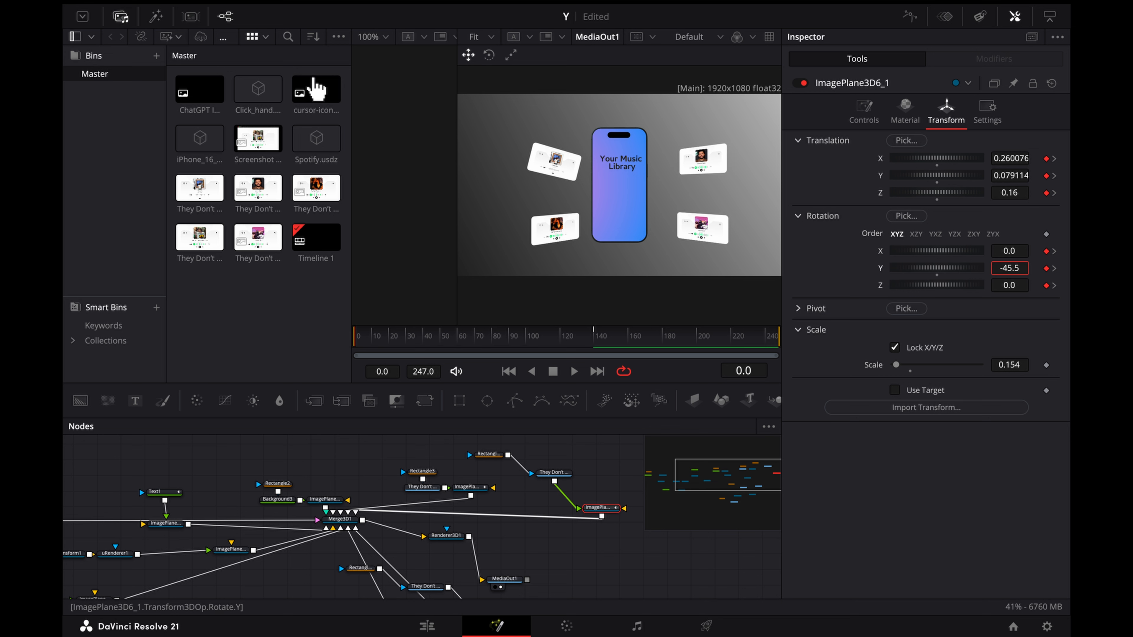
Step: At frame 140, shrink ImagePlane3D6_1 to Scale 0.099 and move it onto the phone at X about -0.014, Y about -0.035, Z 0.3
left_click(594, 341)
left_click_drag(1018, 178, 895, 158)
left_click_drag(1018, 366, 1000, 366)
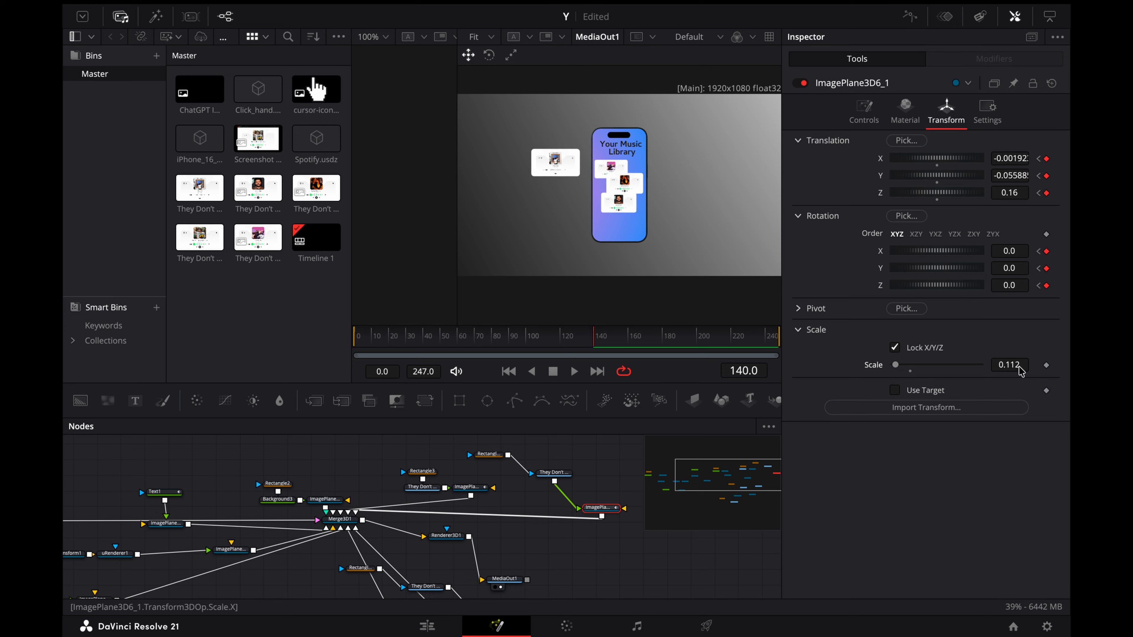
left_click_drag(1006, 190, 1086, 190)
left_click_drag(1021, 367, 1016, 367)
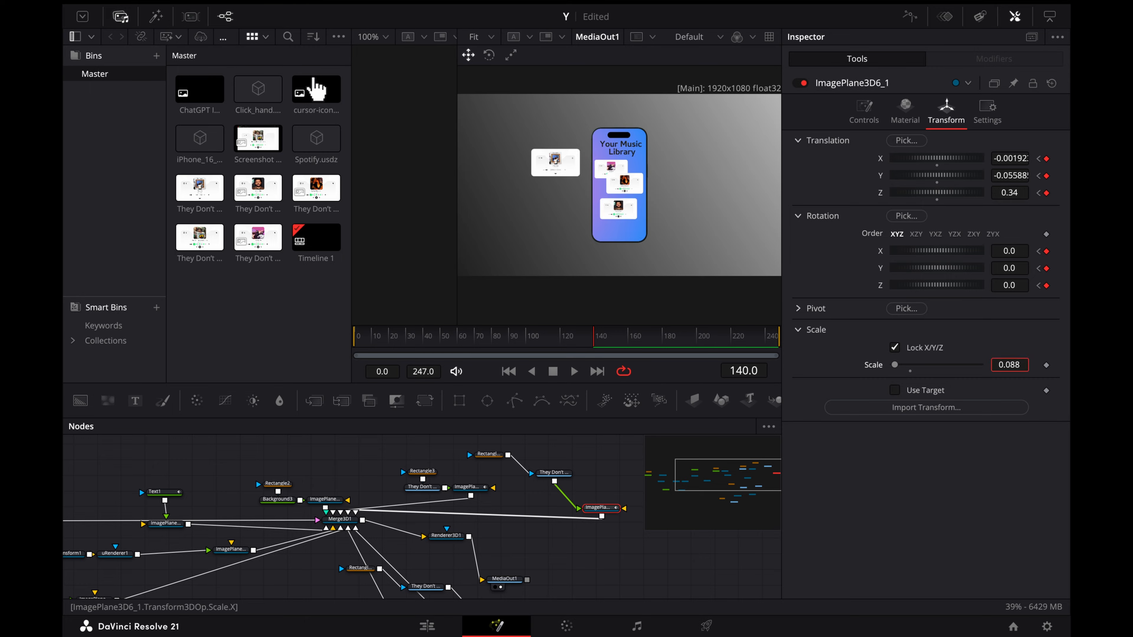
mouse_move(1009, 175)
left_mouse_down()
mouse_move(1021, 175)
mouse_move(1004, 176)
mouse_move(1002, 158)
mouse_move(1016, 175)
left_mouse_up()
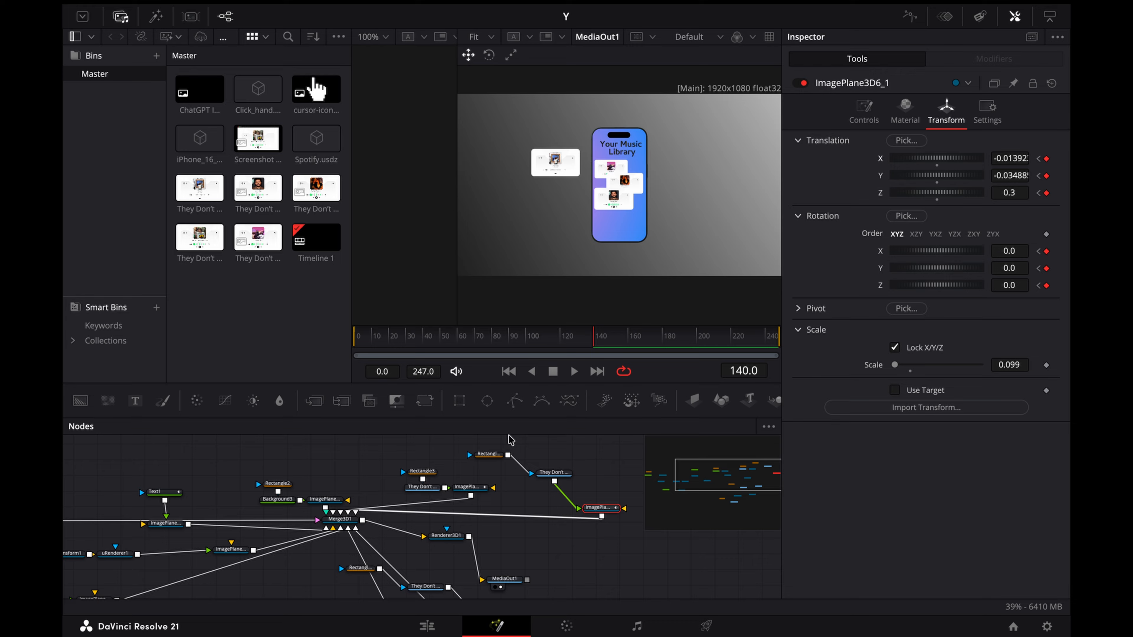
Step: At frame 200, keyframe ImagePlane3D6_1's Translation and Rotation and lower the card to Y about -0.107, near the phone's bottom edge
left_click_drag(689, 346, 699, 347)
left_click(1046, 158)
left_click(1047, 250)
left_click(1046, 286)
left_click_drag(1019, 176, 986, 176)
Step: At frame 200, keyframe ImagePlane3D6_1_2's Translation and lower the card to just above the bottom card on the phone
scroll(506, 511, "down", 1)
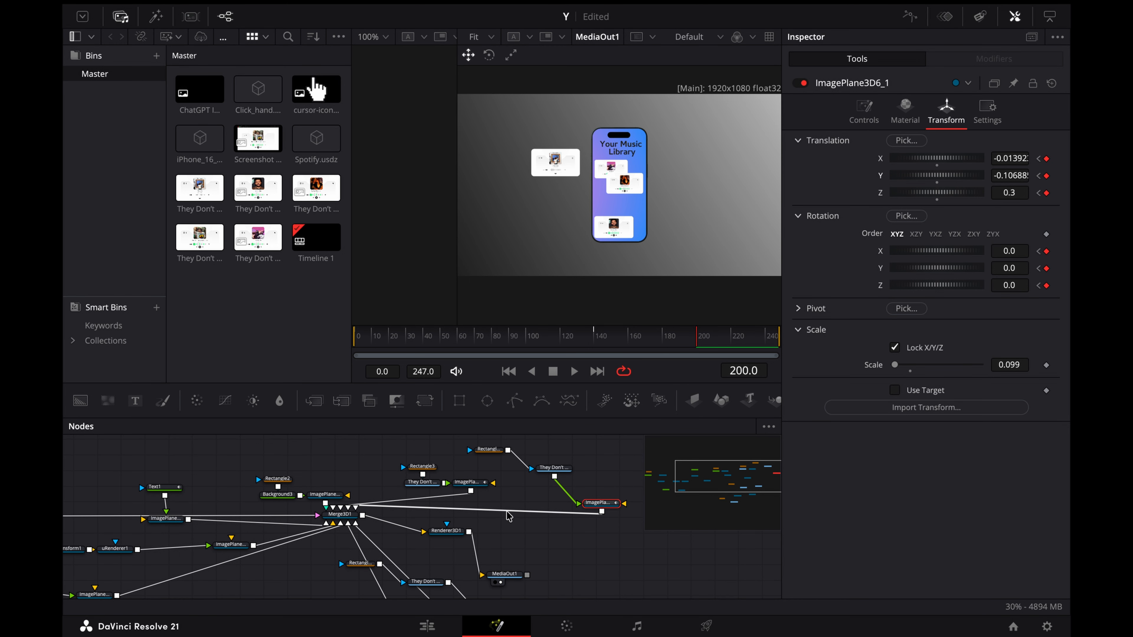
scroll(508, 517, "down", 2)
left_click(476, 569)
left_click(1045, 192)
mouse_move(1023, 171)
left_mouse_down()
mouse_move(1008, 175)
mouse_move(1016, 157)
left_mouse_up()
Step: At frame 200, lower ImagePlane3D6_1_1 on the phone screen so it sits just above the other two stacked cards
scroll(593, 490, "down", 2)
scroll(595, 494, "down", 2)
left_click(421, 529)
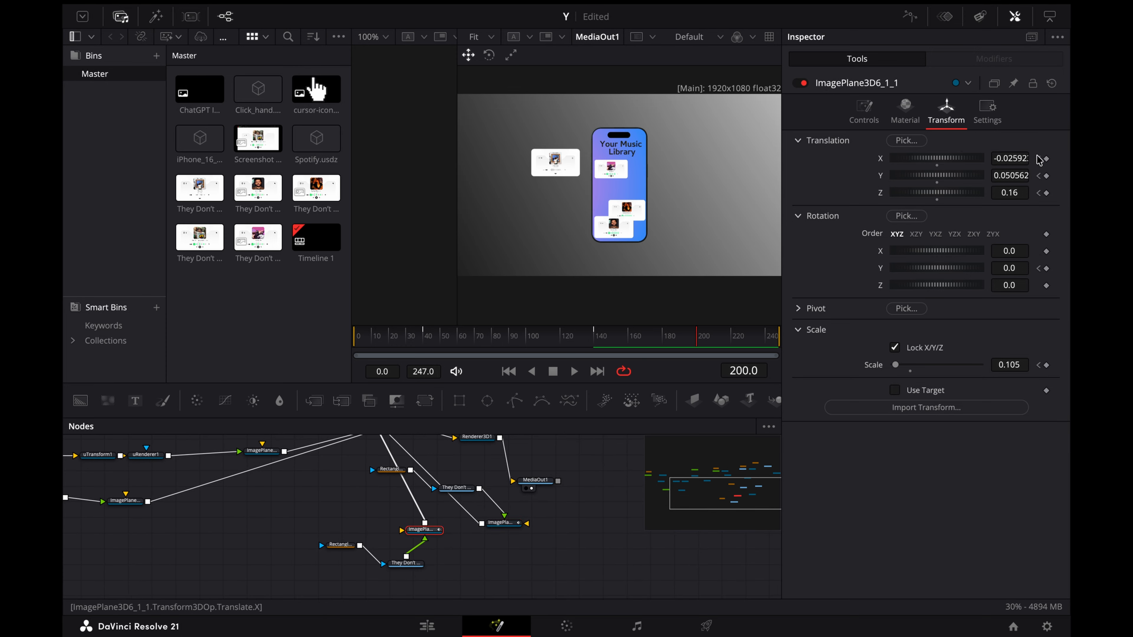
left_click_drag(1010, 176, 992, 176)
Step: Keyframe ImagePlane3D6's Translation and Rotation at frame 180 and move the playhead to frame 241
scroll(545, 482, "up", 3)
scroll(546, 486, "up", 1)
left_click(501, 475)
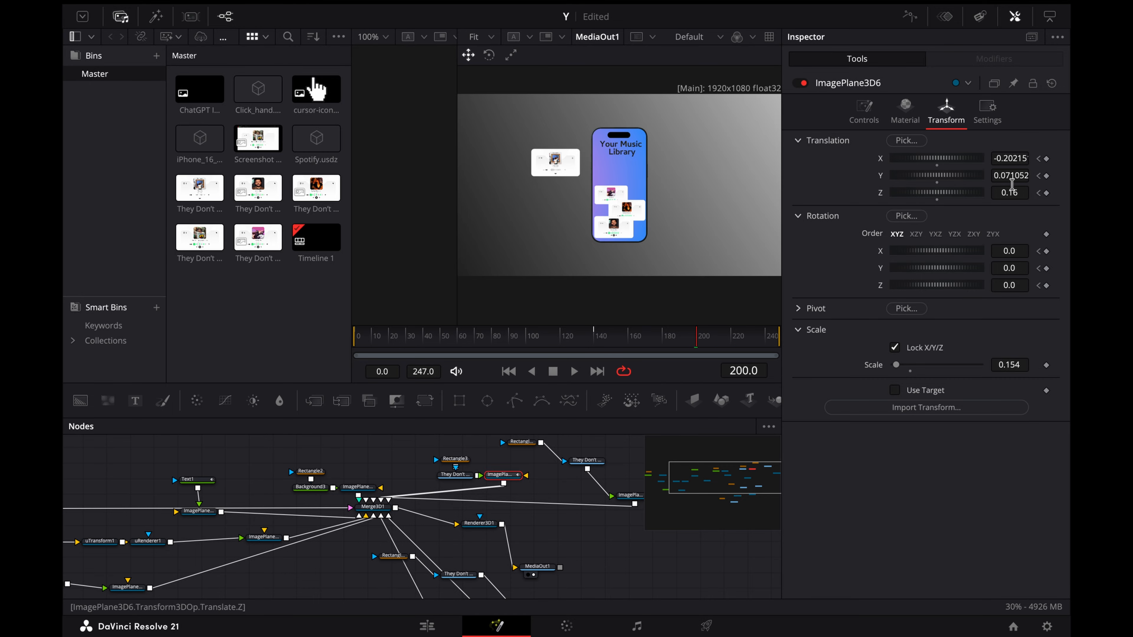
left_click(662, 342)
left_click(1047, 176)
left_click(1046, 192)
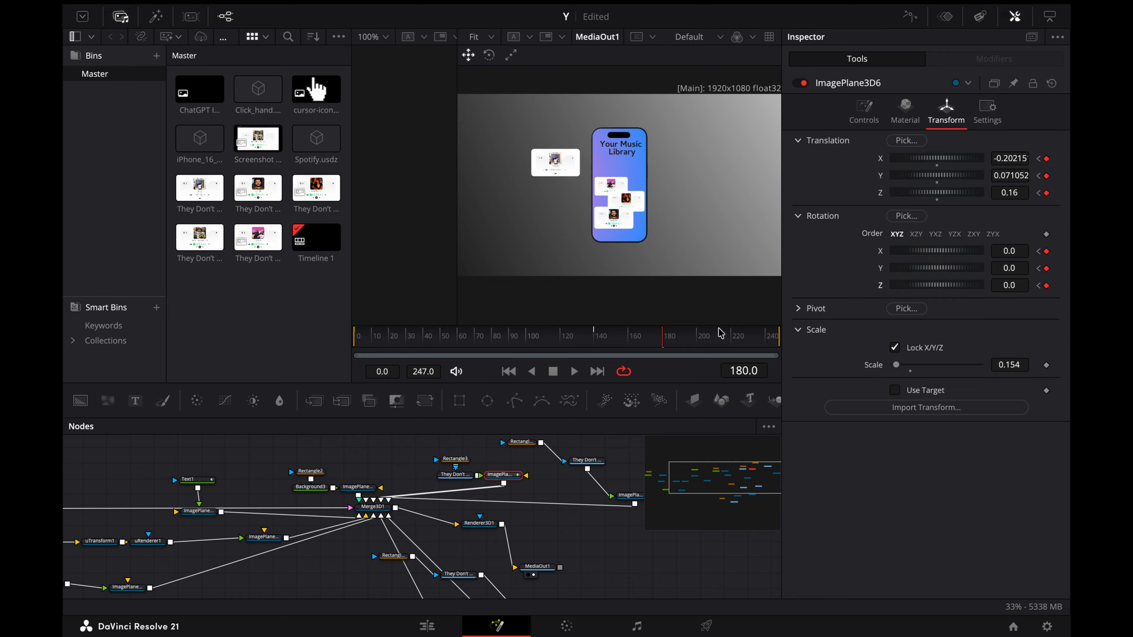
left_click(763, 340)
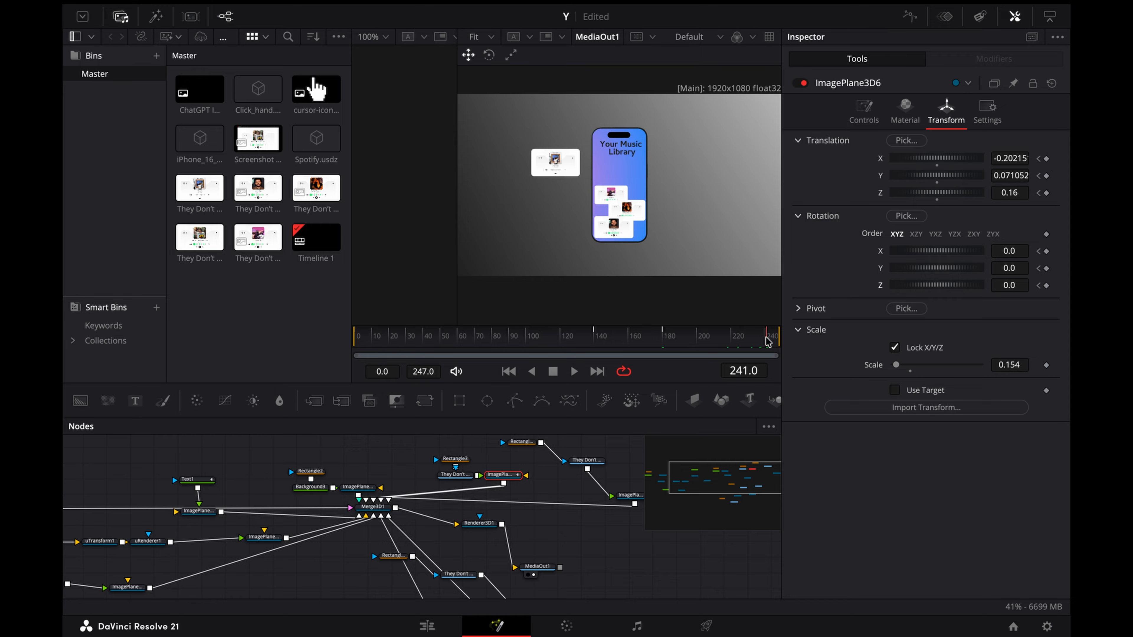